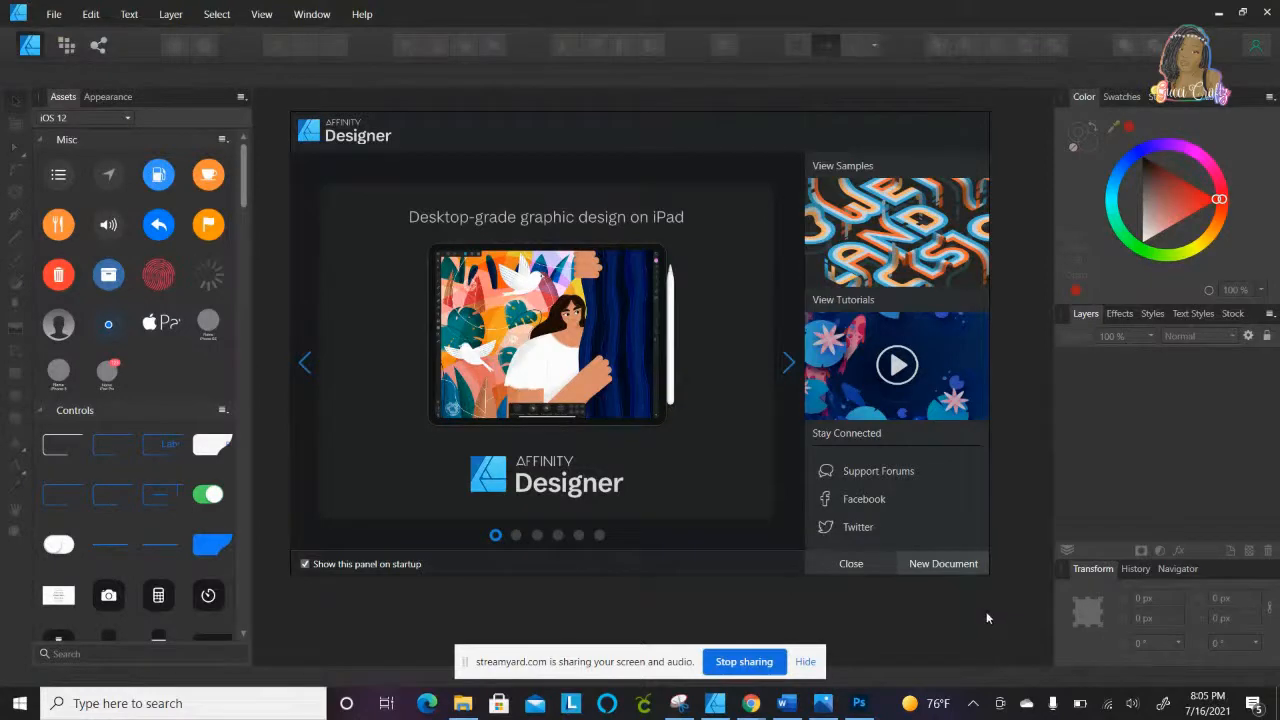
Step: Create a new document 19 in wide and 13 in high at 300 DPI
left_click(940, 563)
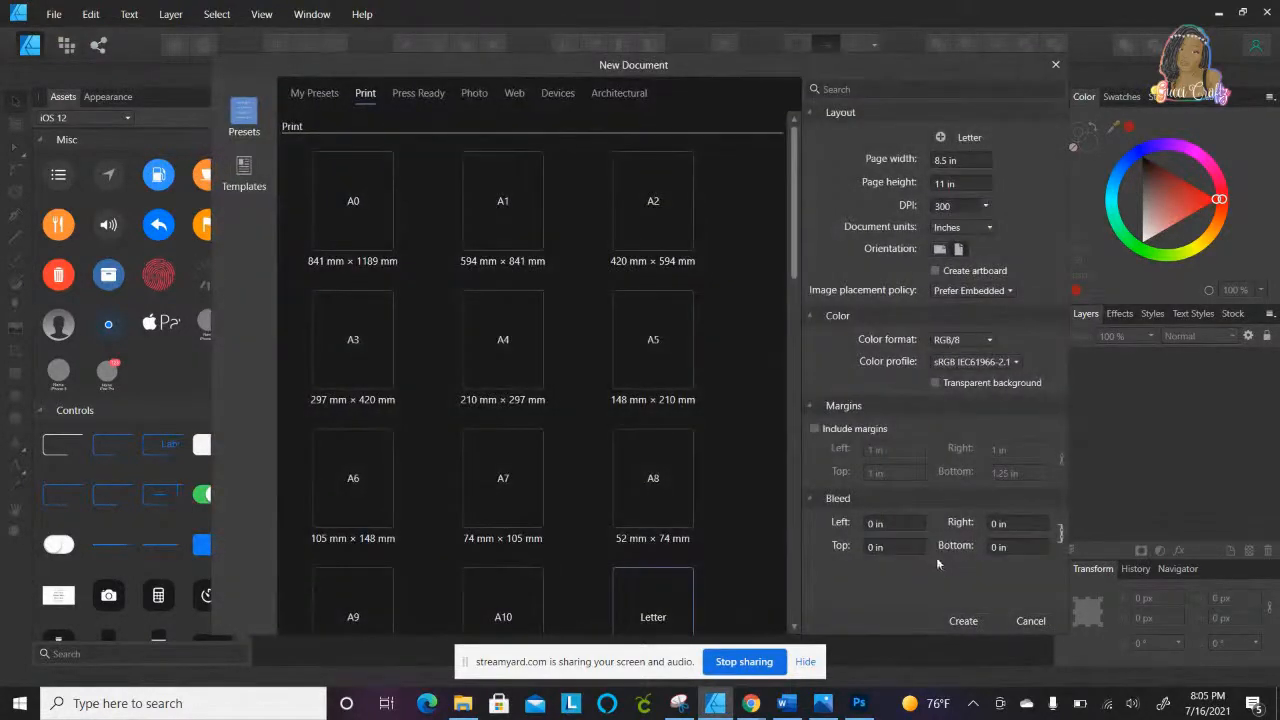
left_click(965, 160)
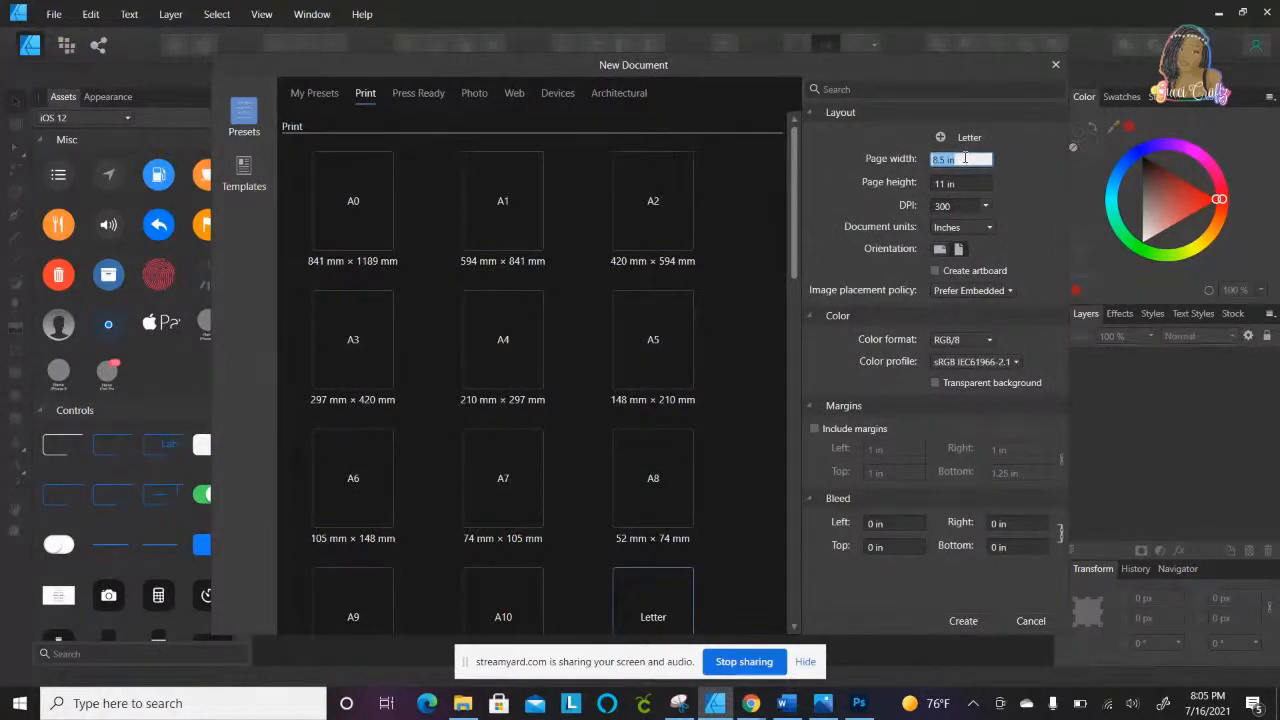
type("19")
key("Return")
left_click(962, 184)
type("13")
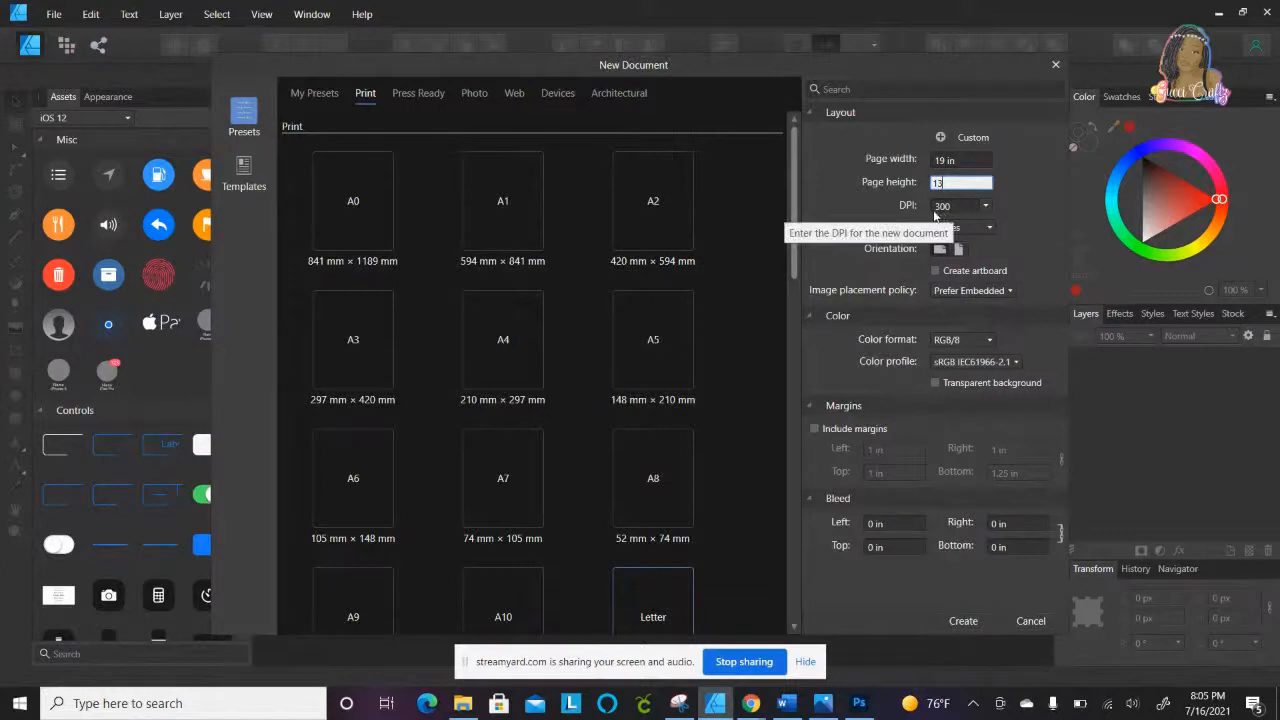
left_click(986, 206)
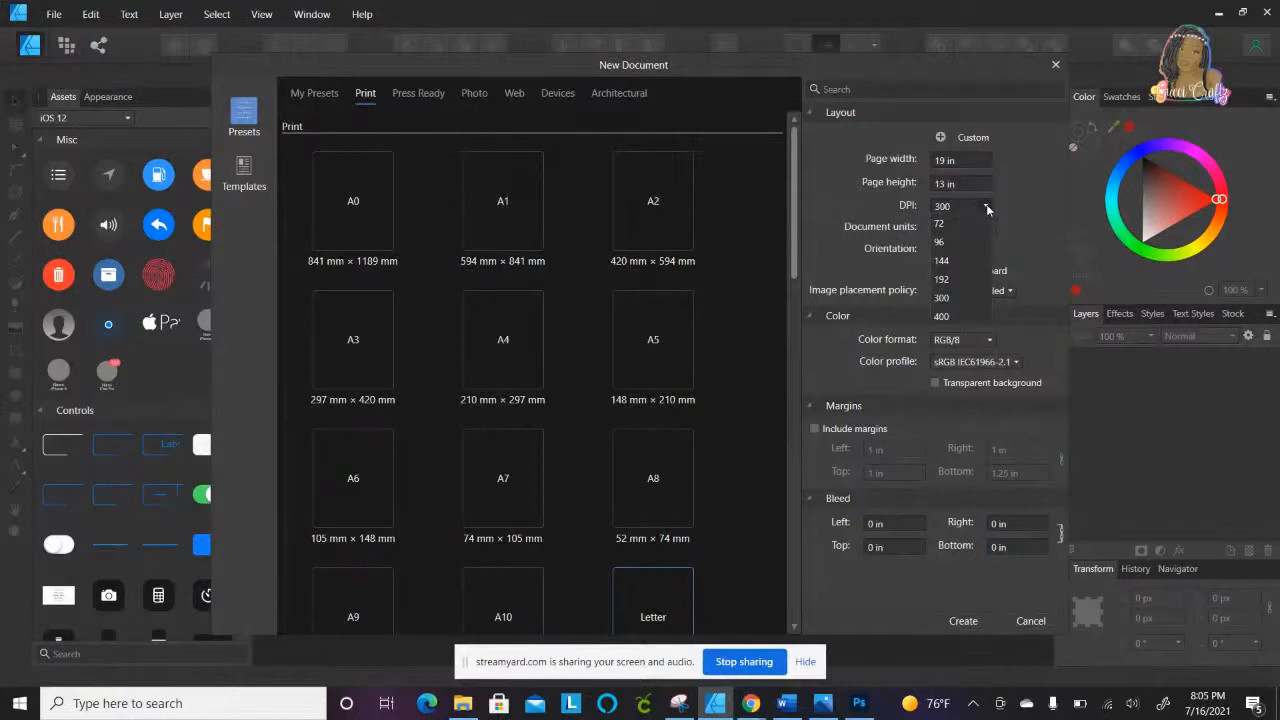
left_click(986, 207)
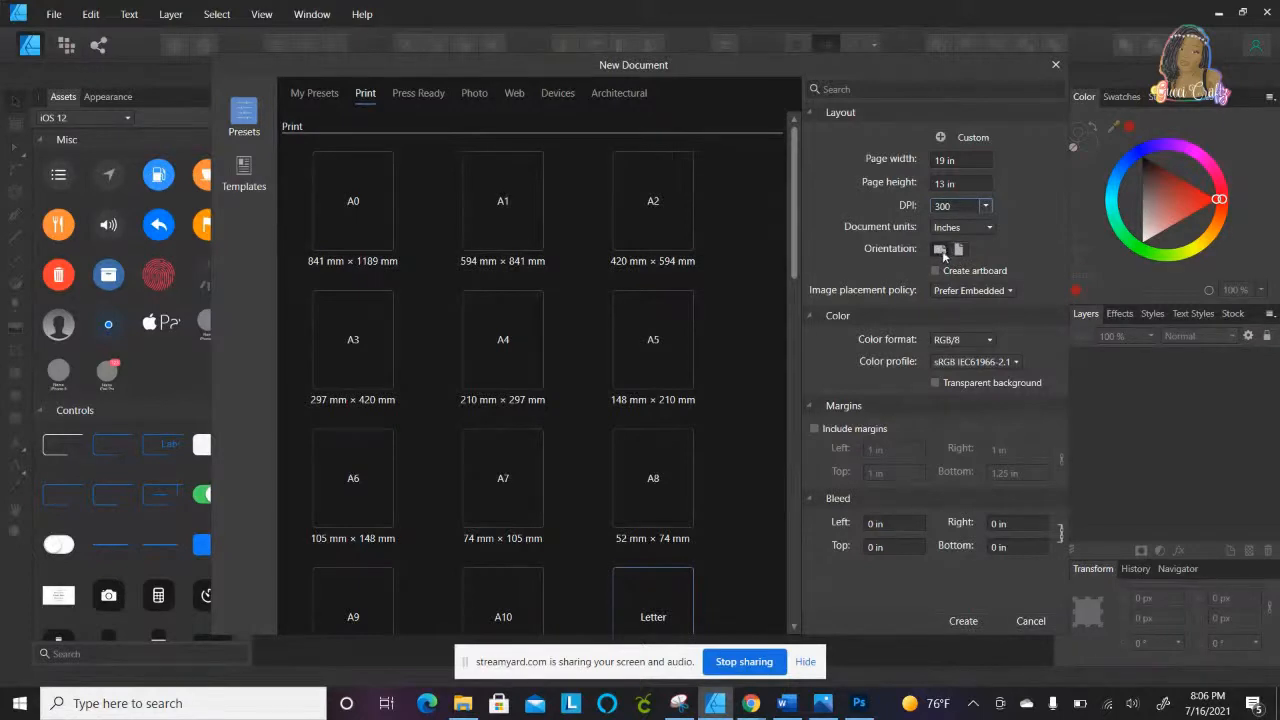
left_click(966, 622)
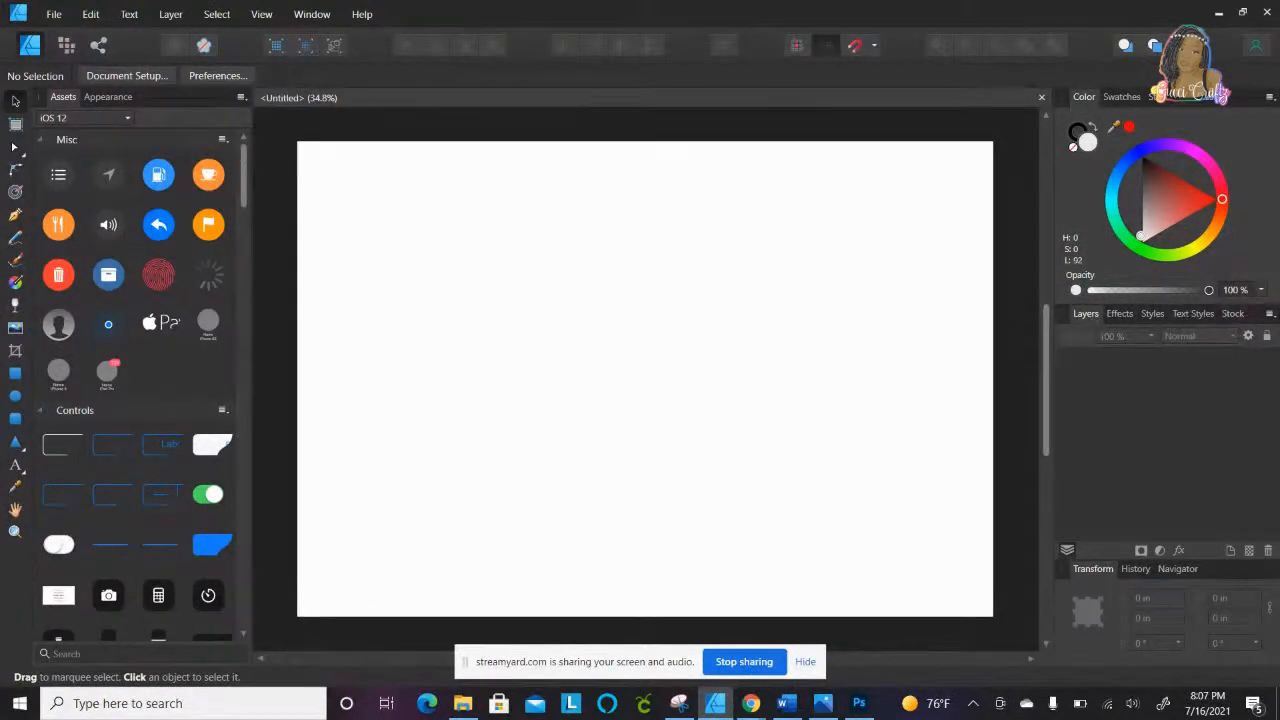
Step: Look through the available effects, default object styles, text styles and Unsplash stock source, and return to the layer list
left_click(1120, 314)
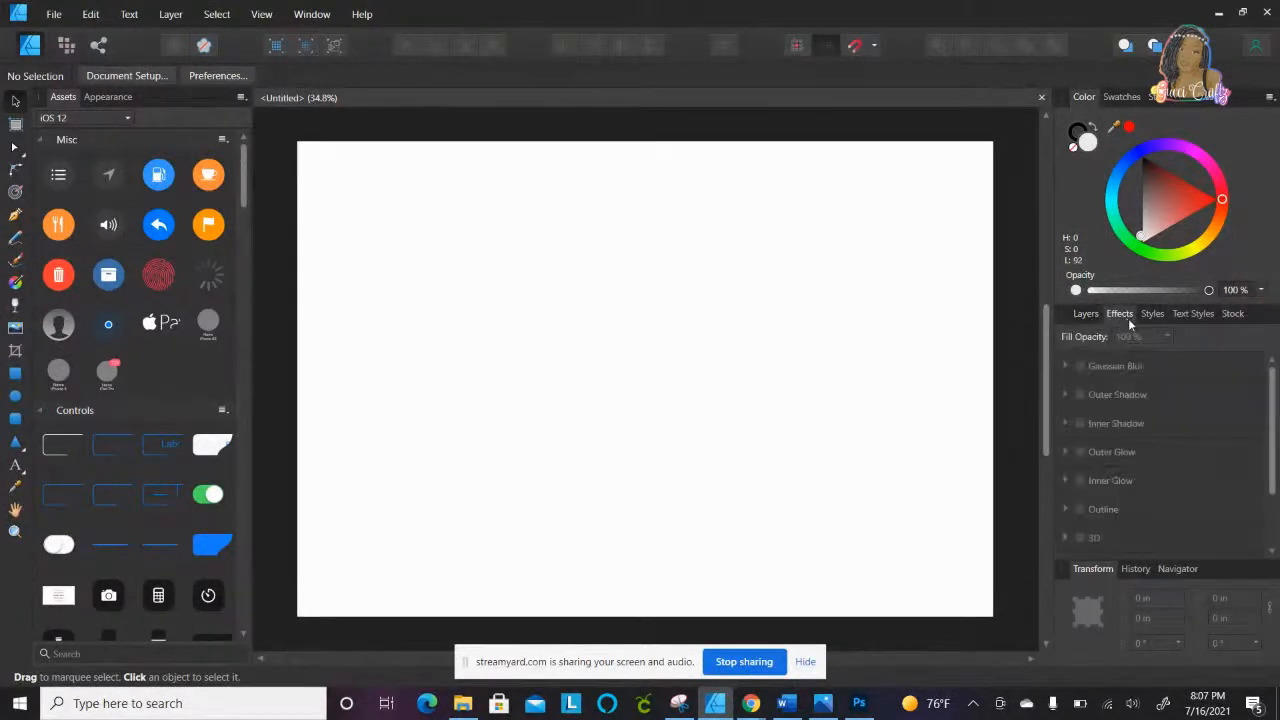
left_click(1153, 316)
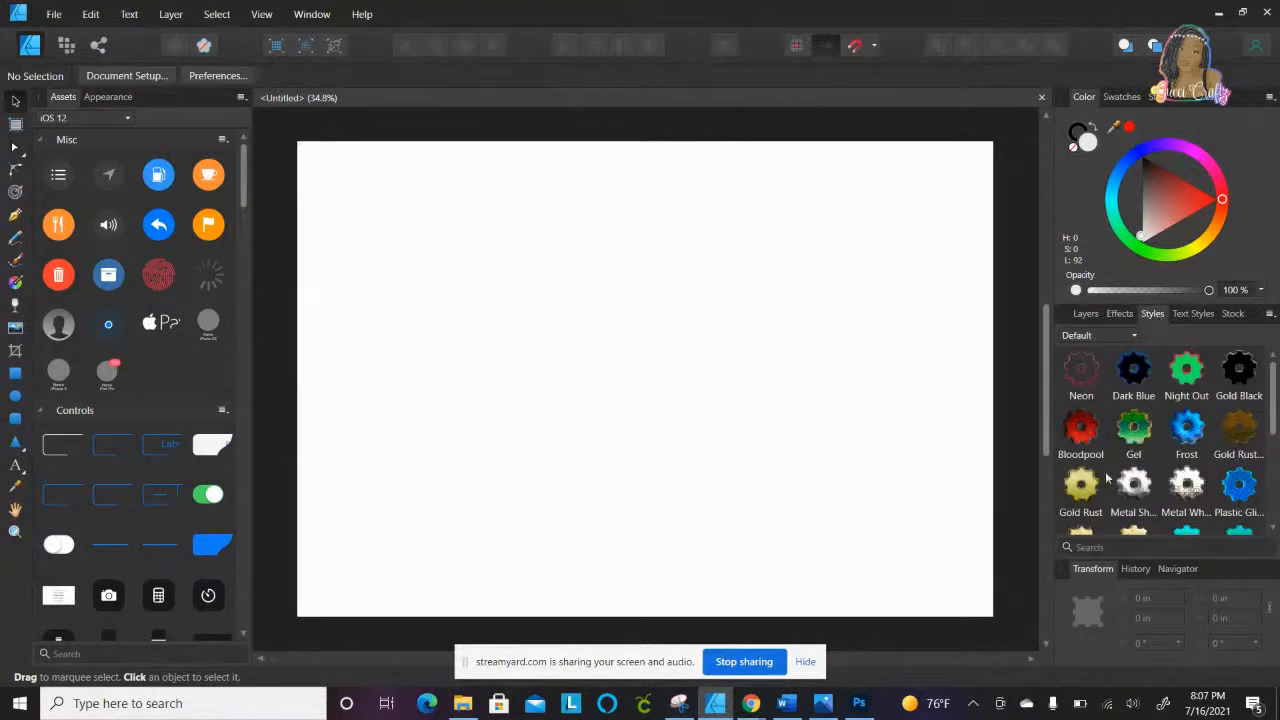
left_click_drag(1273, 379, 1273, 468)
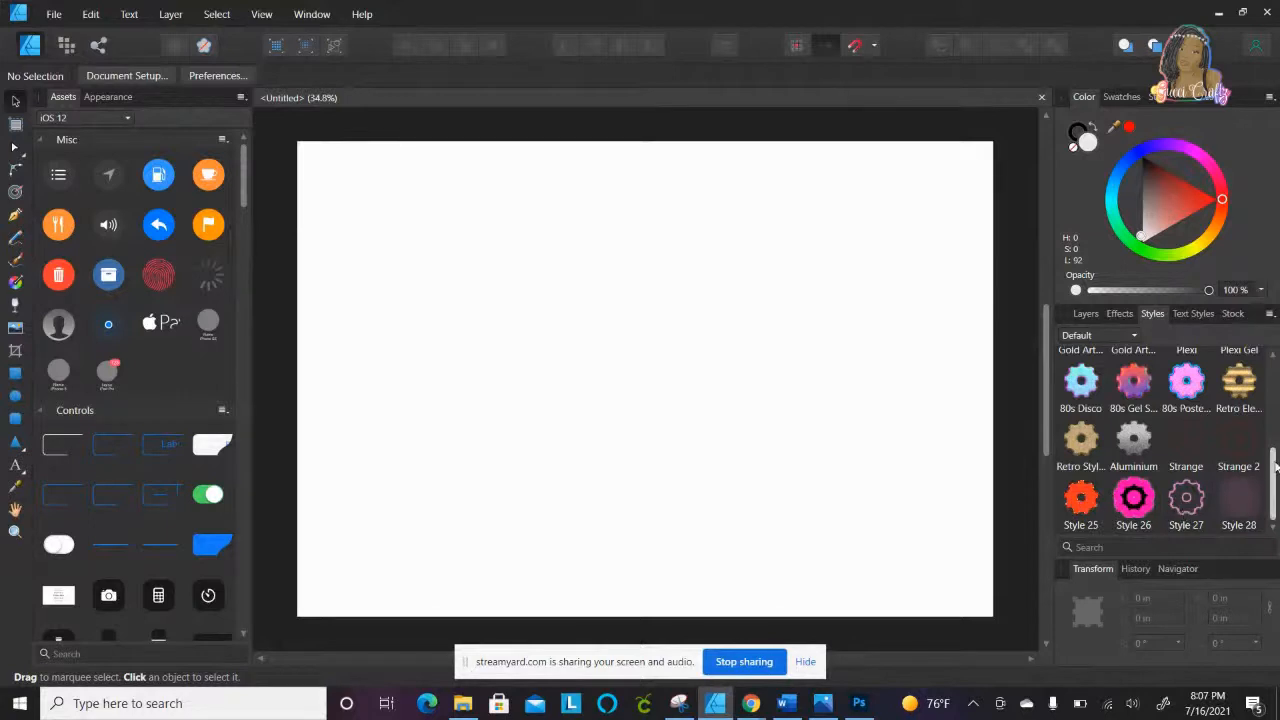
left_click_drag(1276, 490, 1275, 413)
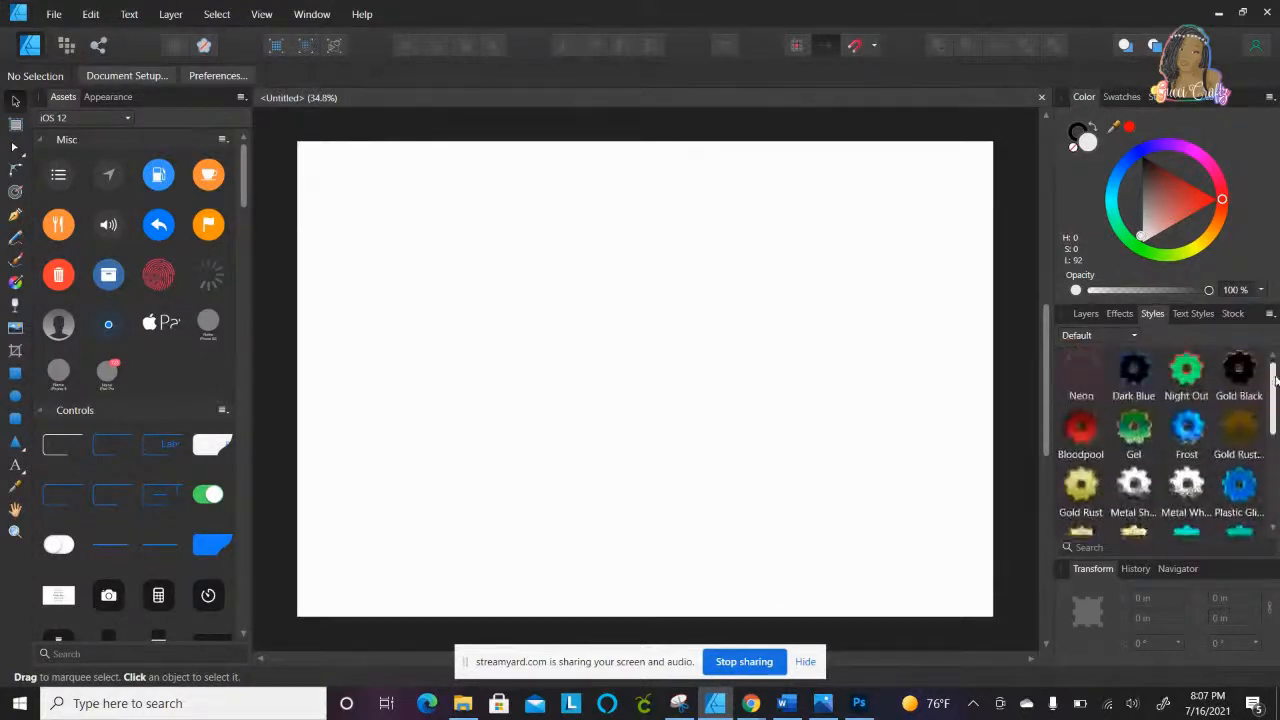
left_click(1193, 313)
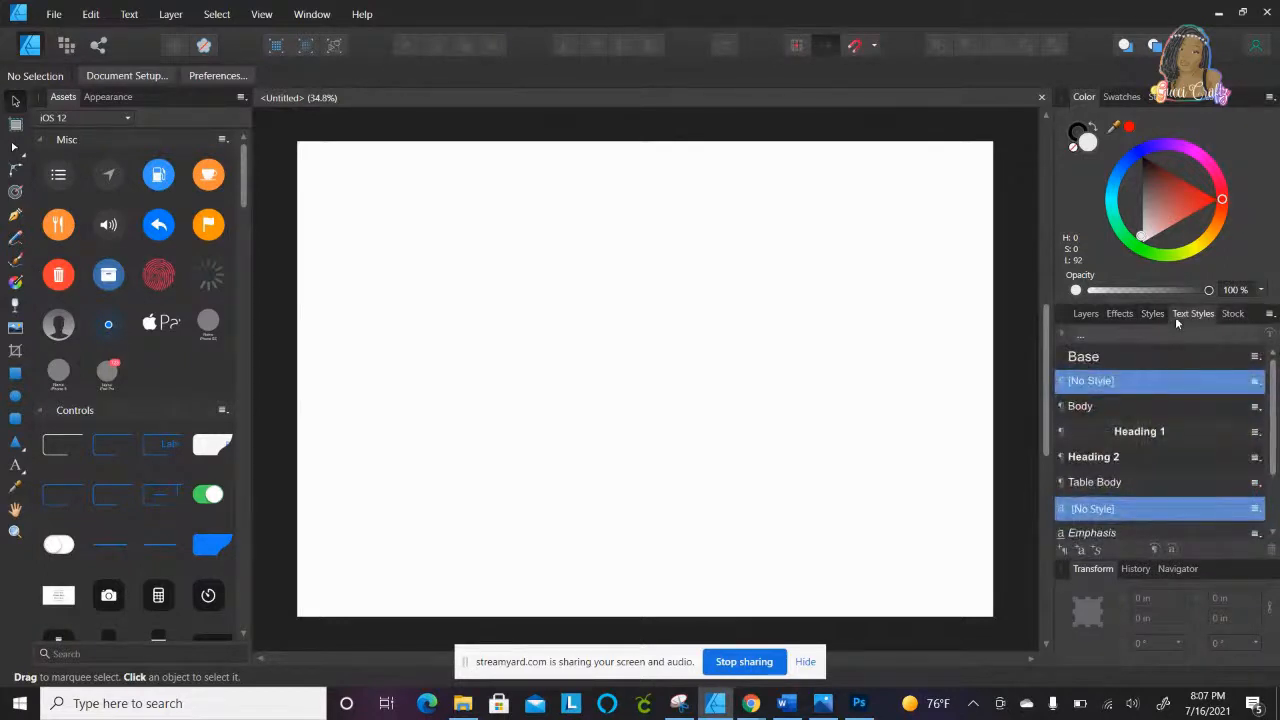
left_click(1234, 316)
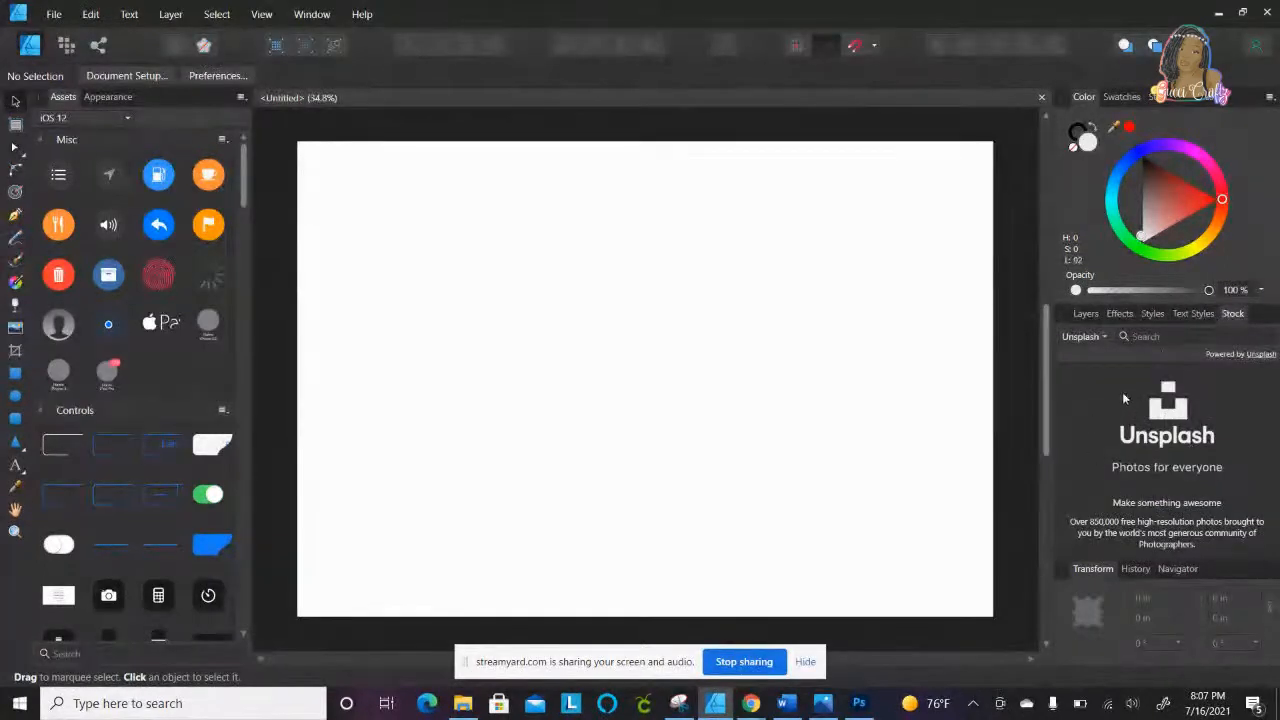
left_click(1078, 315)
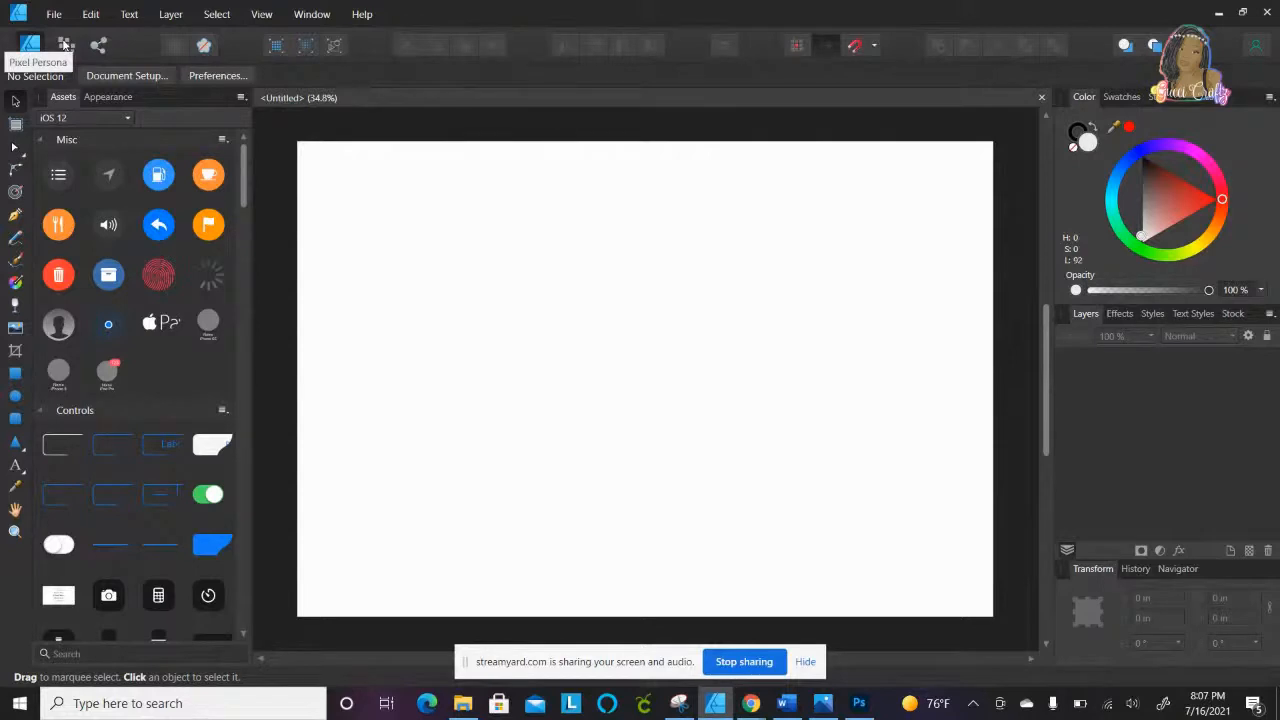
Step: Examine the tools of the Pixel Persona and the Export Persona, and return to the Designer Persona
left_click(66, 45)
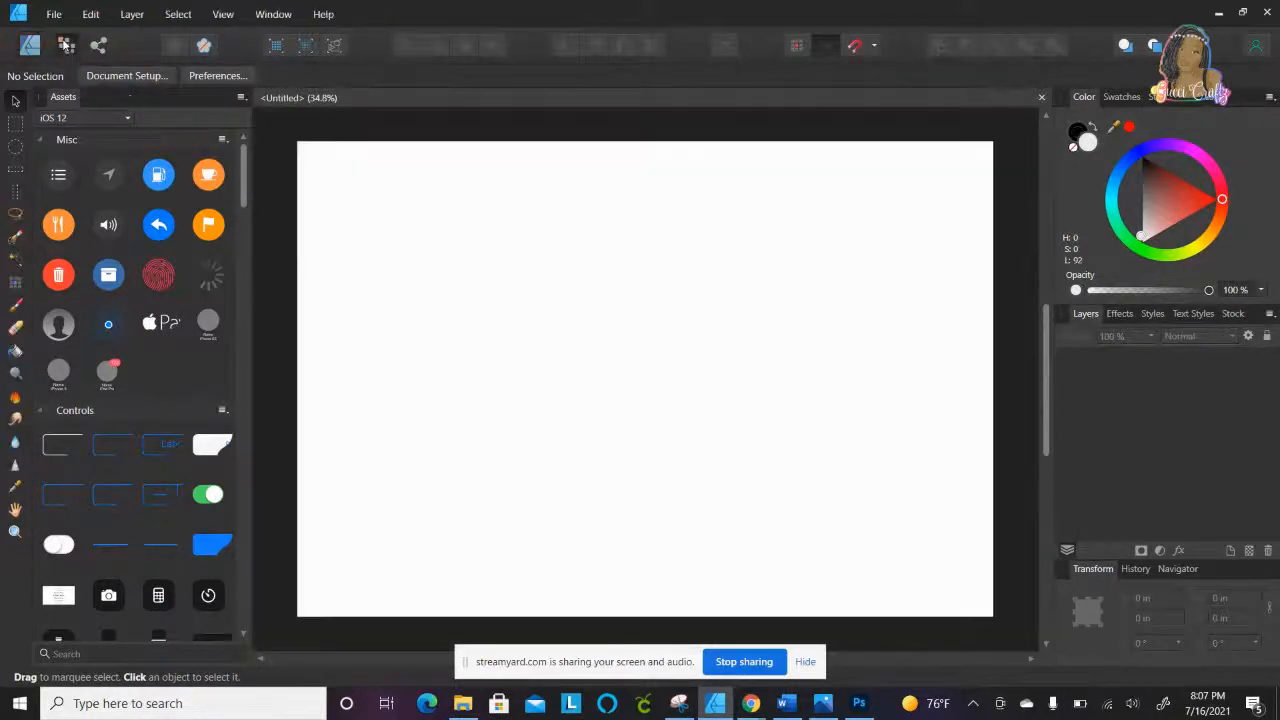
left_click(32, 47)
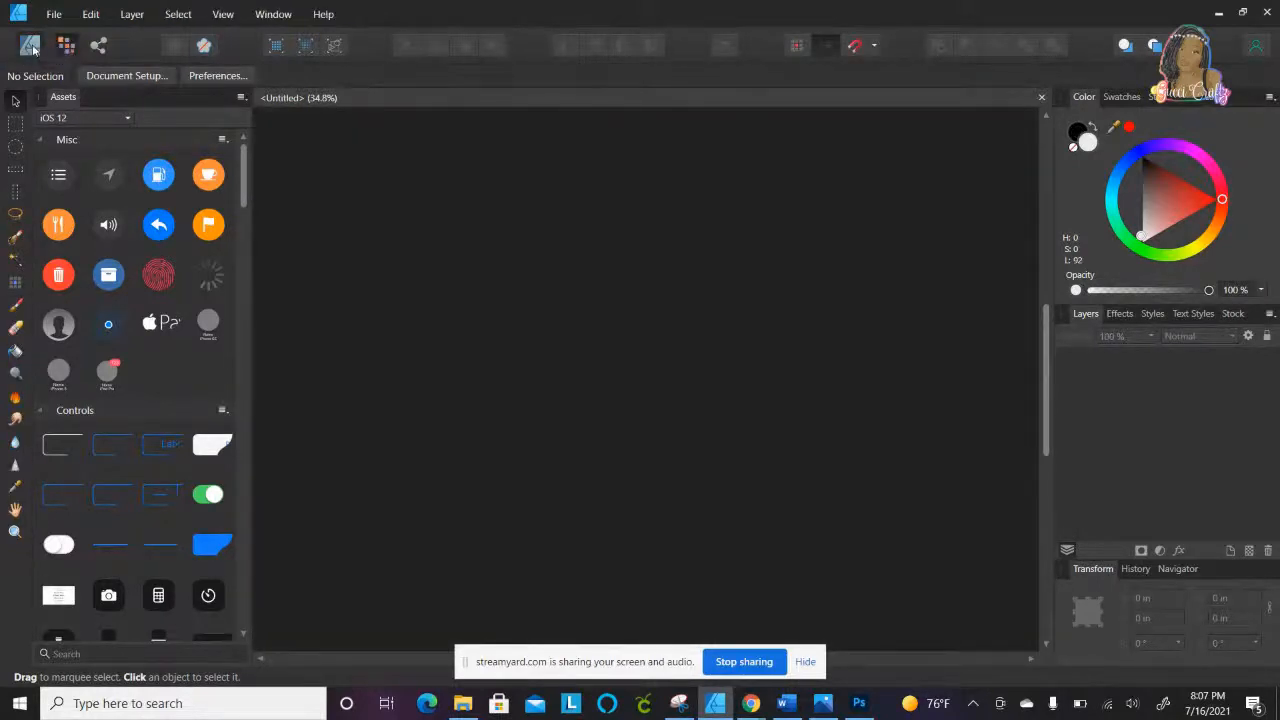
left_click(72, 49)
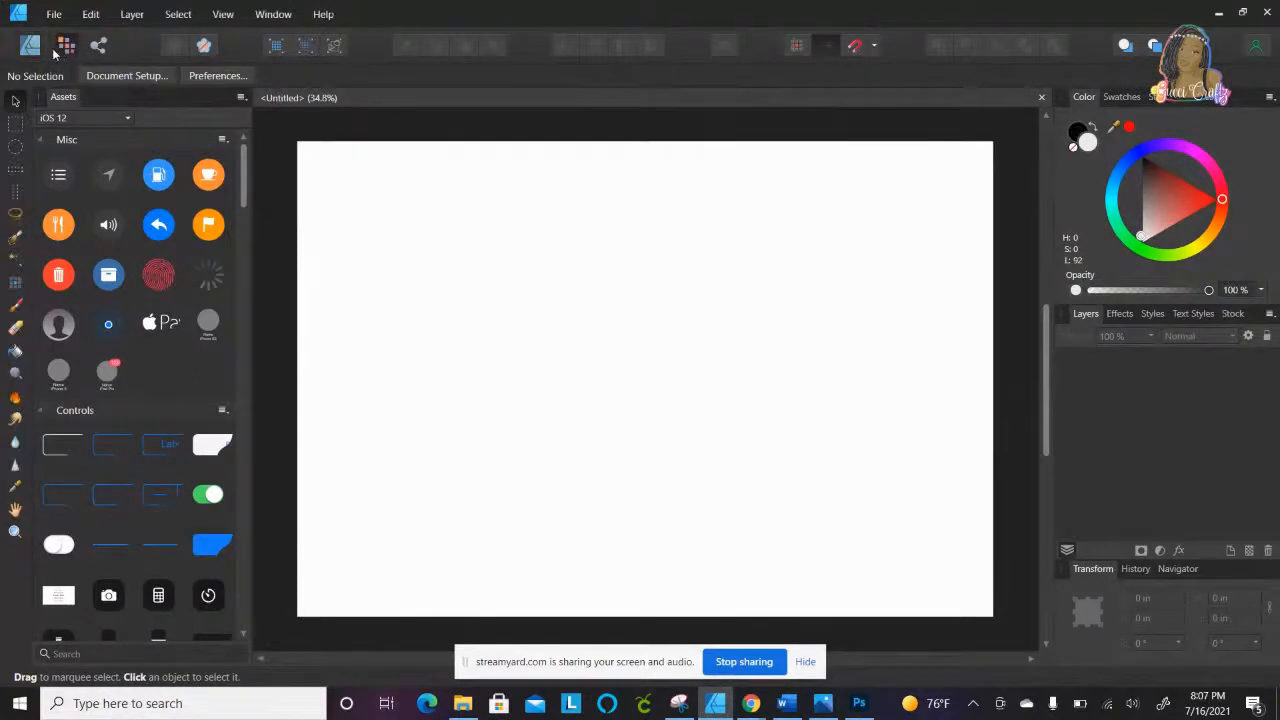
left_click(38, 49)
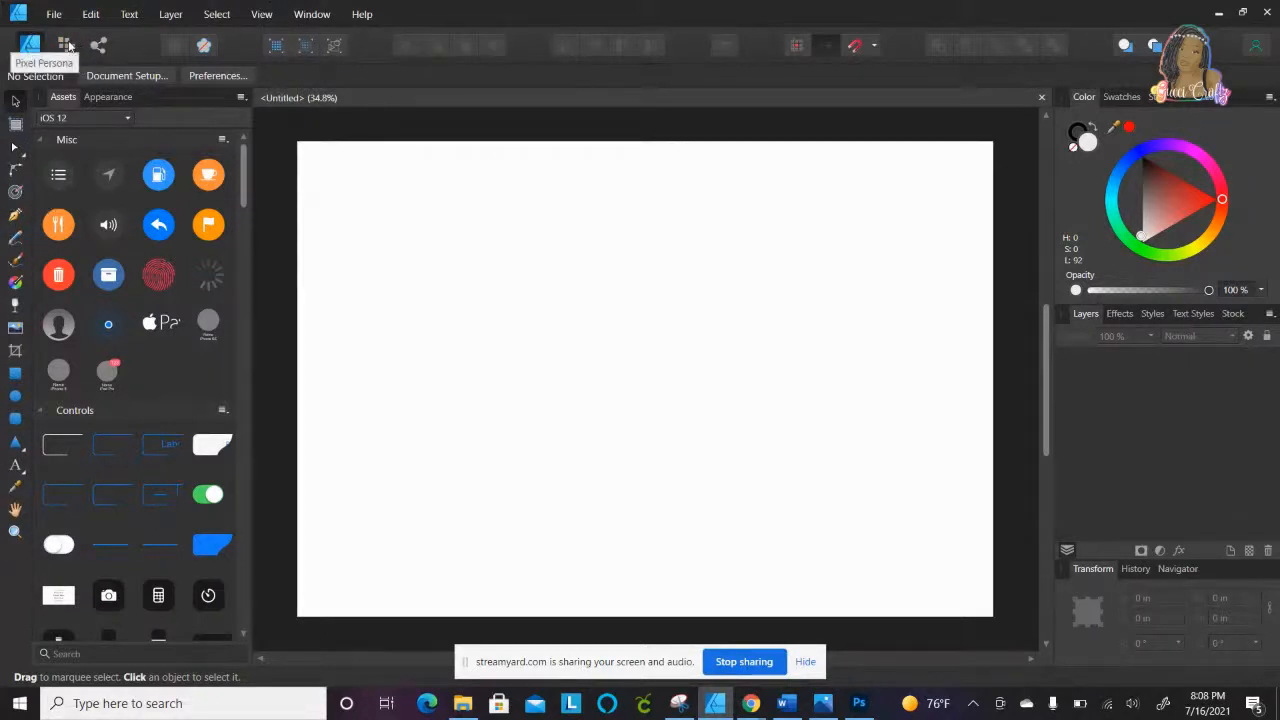
left_click(66, 45)
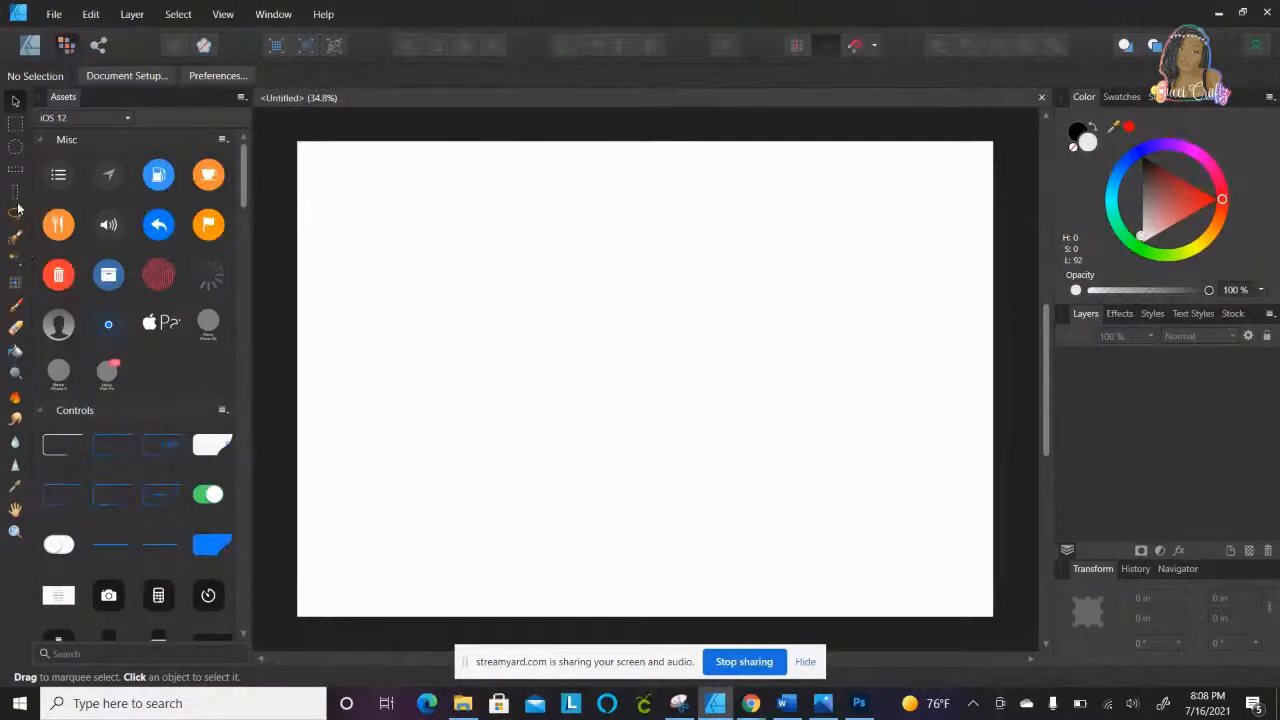
left_click(100, 47)
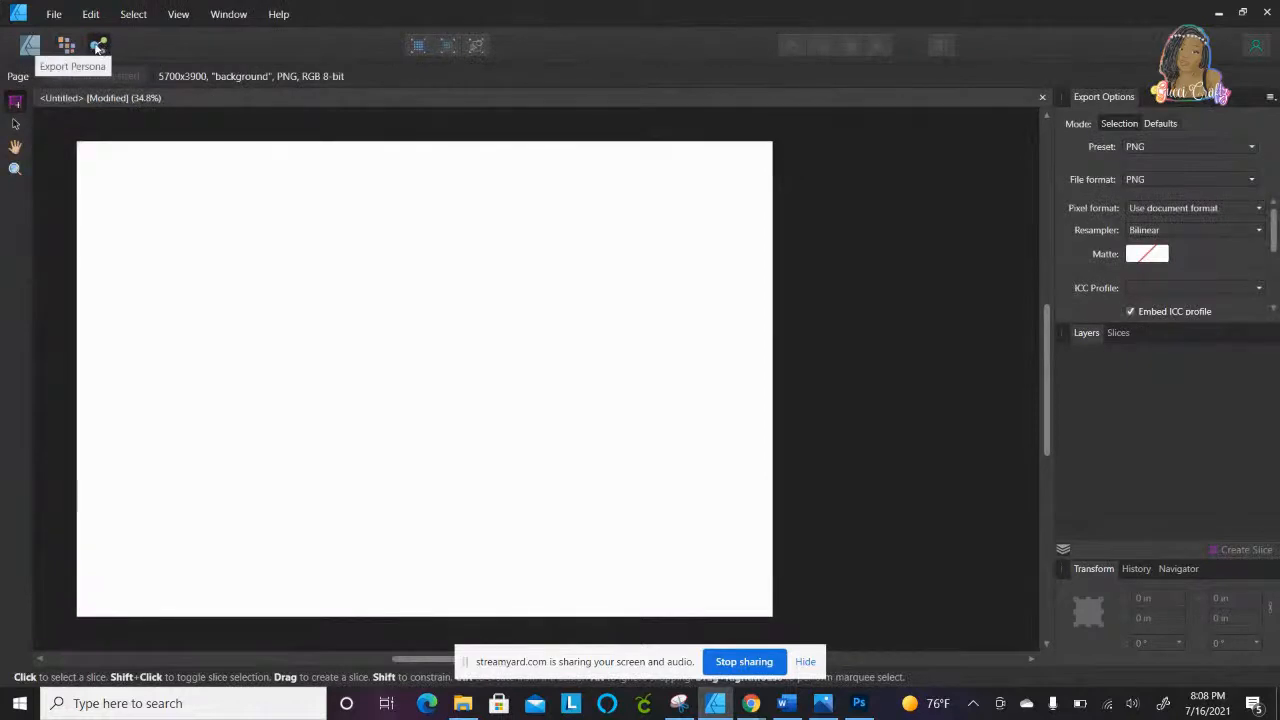
left_click(30, 46)
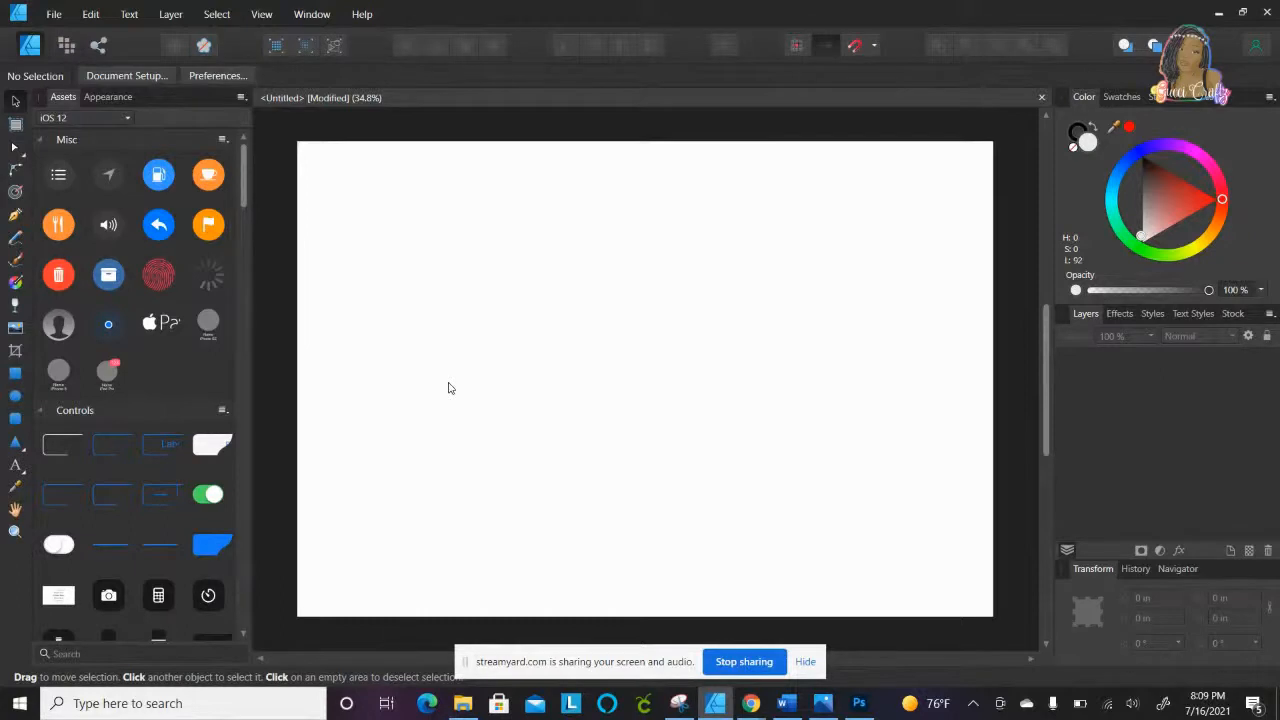
Step: Draw a rectangle about 17.1 in wide and 9.8 in high across most of the page
left_click(15, 374)
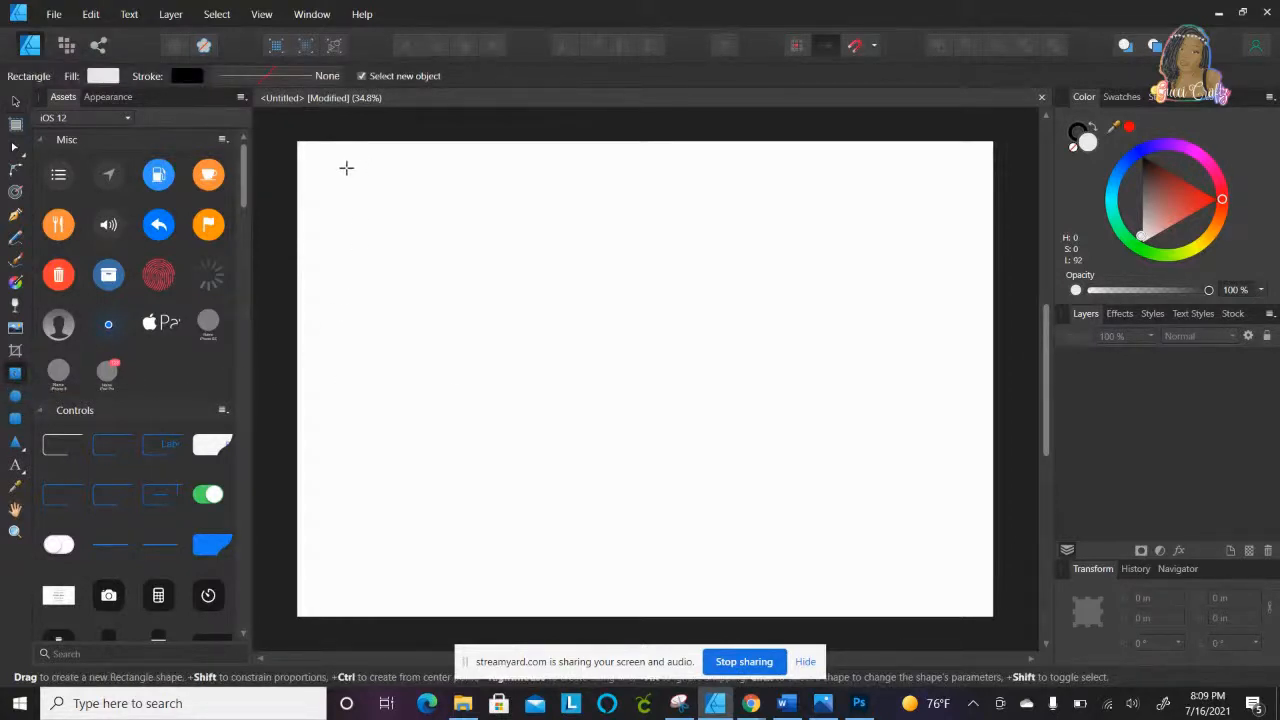
left_click_drag(335, 168, 962, 528)
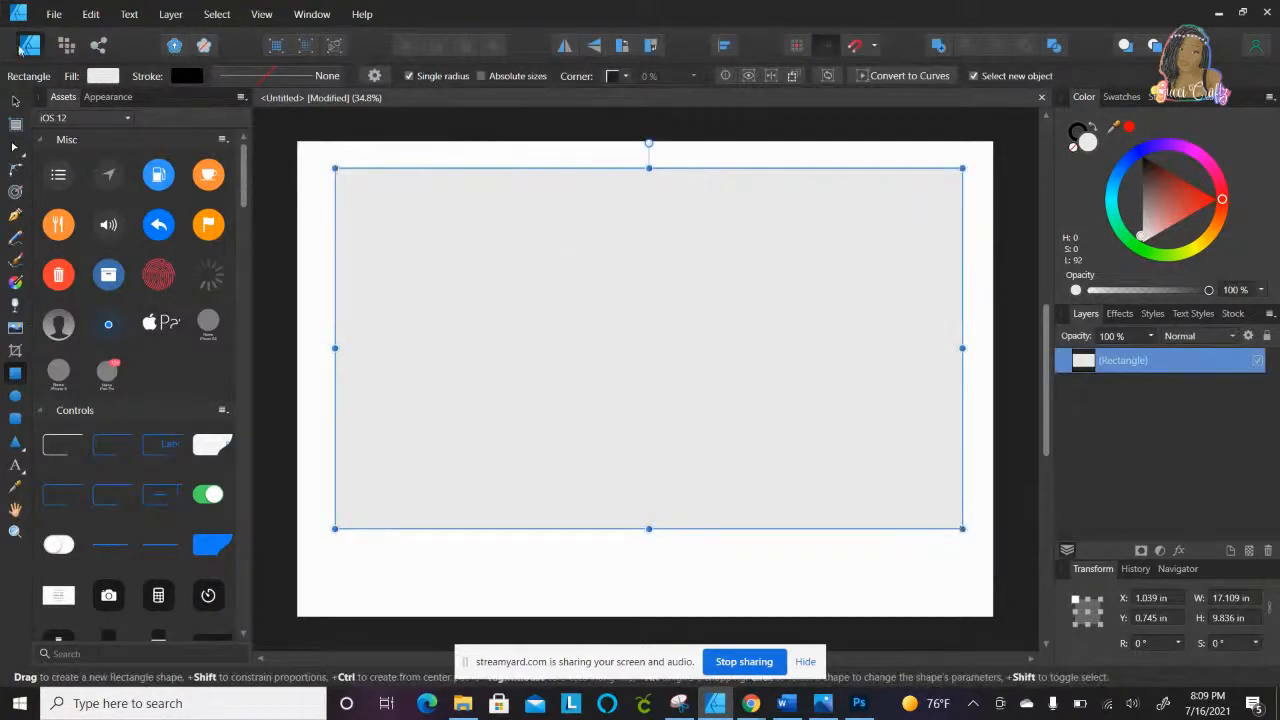
left_click(16, 103)
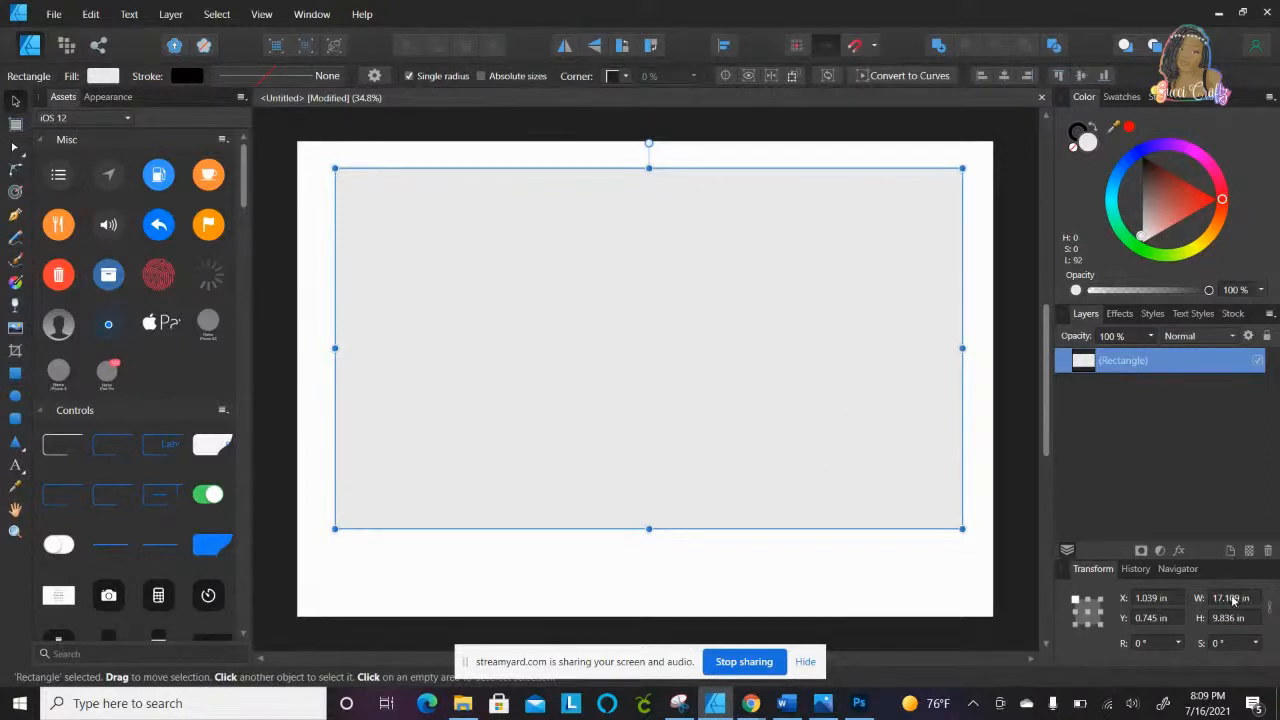
Step: Dock the Transform panel beside Layers and set the rectangle's height to 12 in
left_click_drag(1097, 570, 1125, 318)
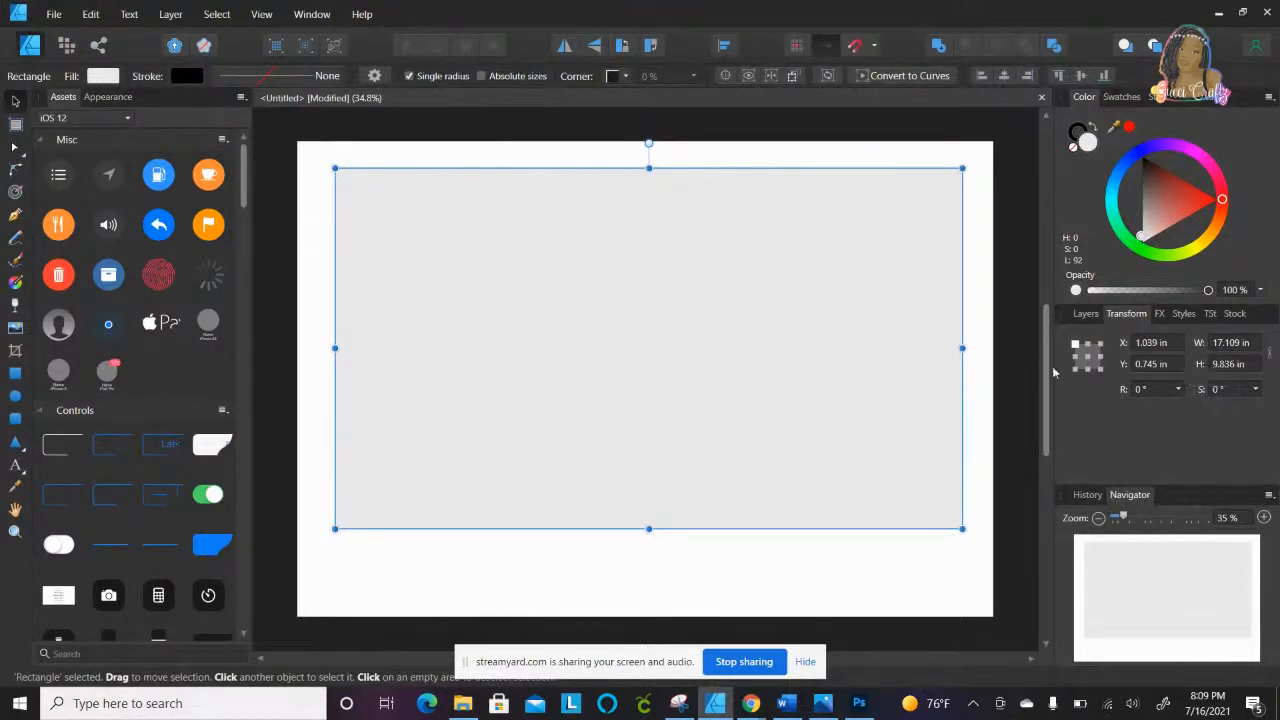
left_click(1248, 365)
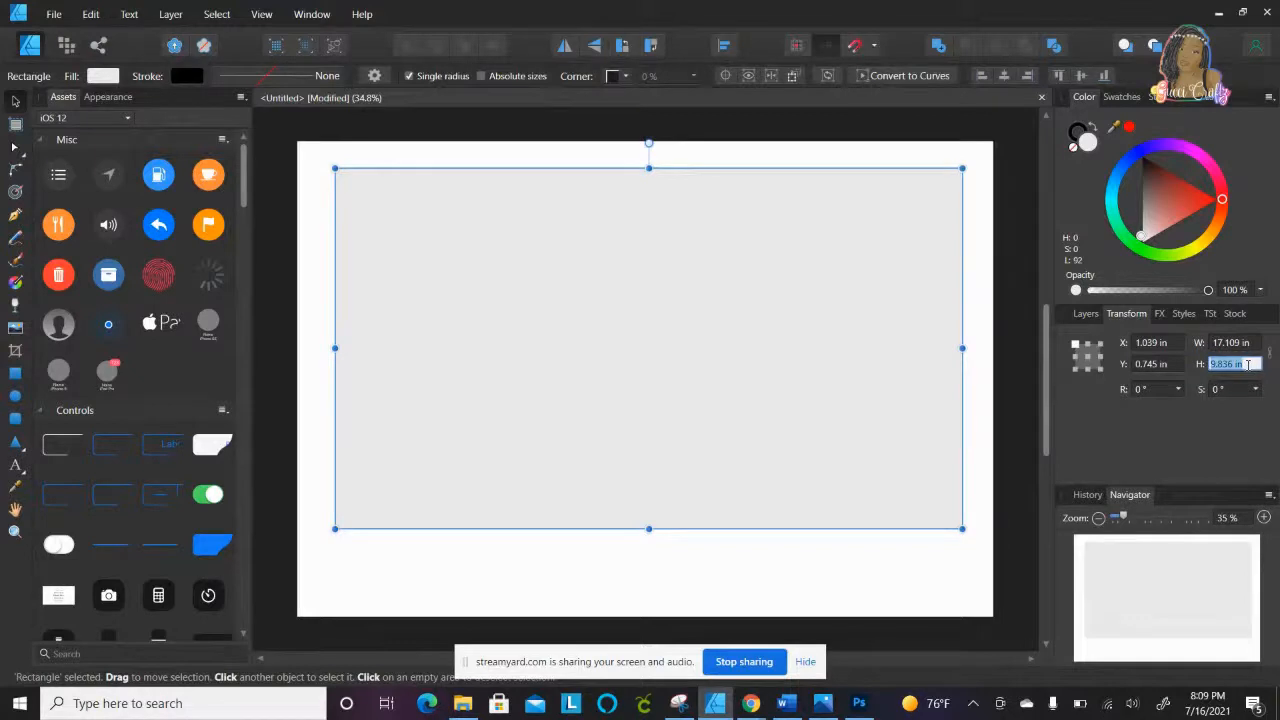
type("12")
key("Return")
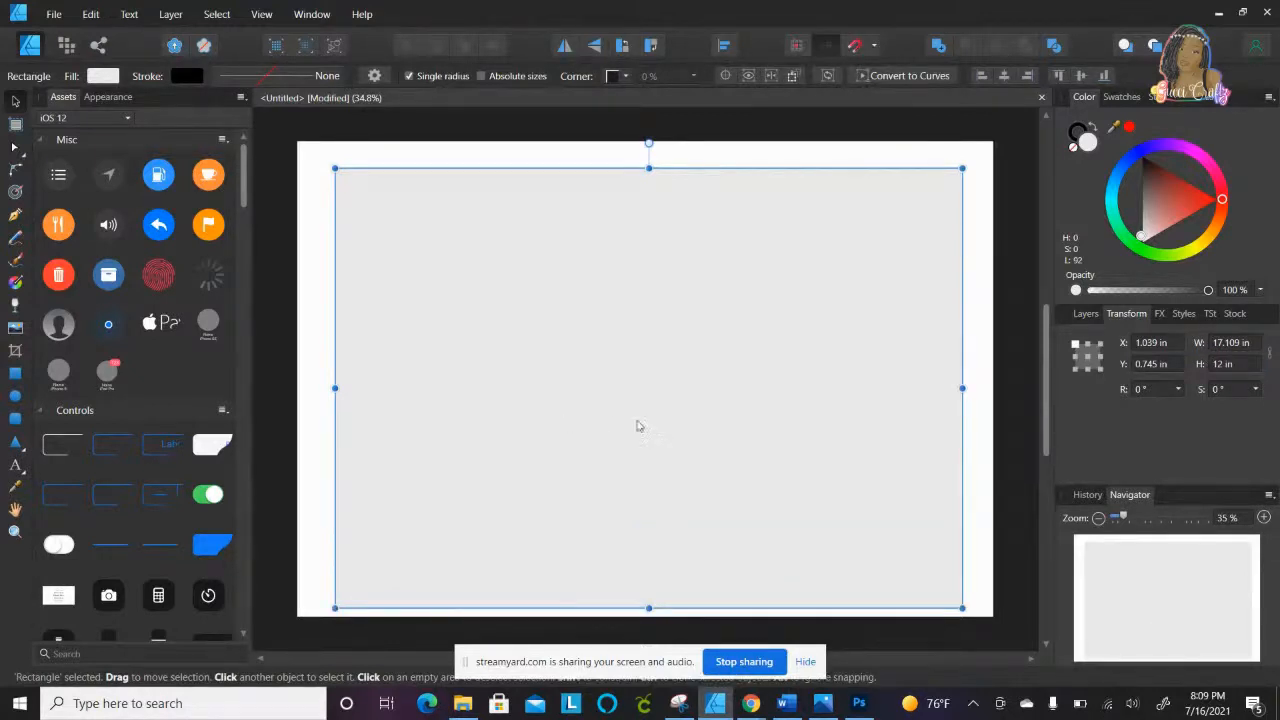
Step: Set the rectangle's width to 15 in and move it to about X 1.48 in, Y 0.51 in on the page
left_click_drag(637, 423, 638, 417)
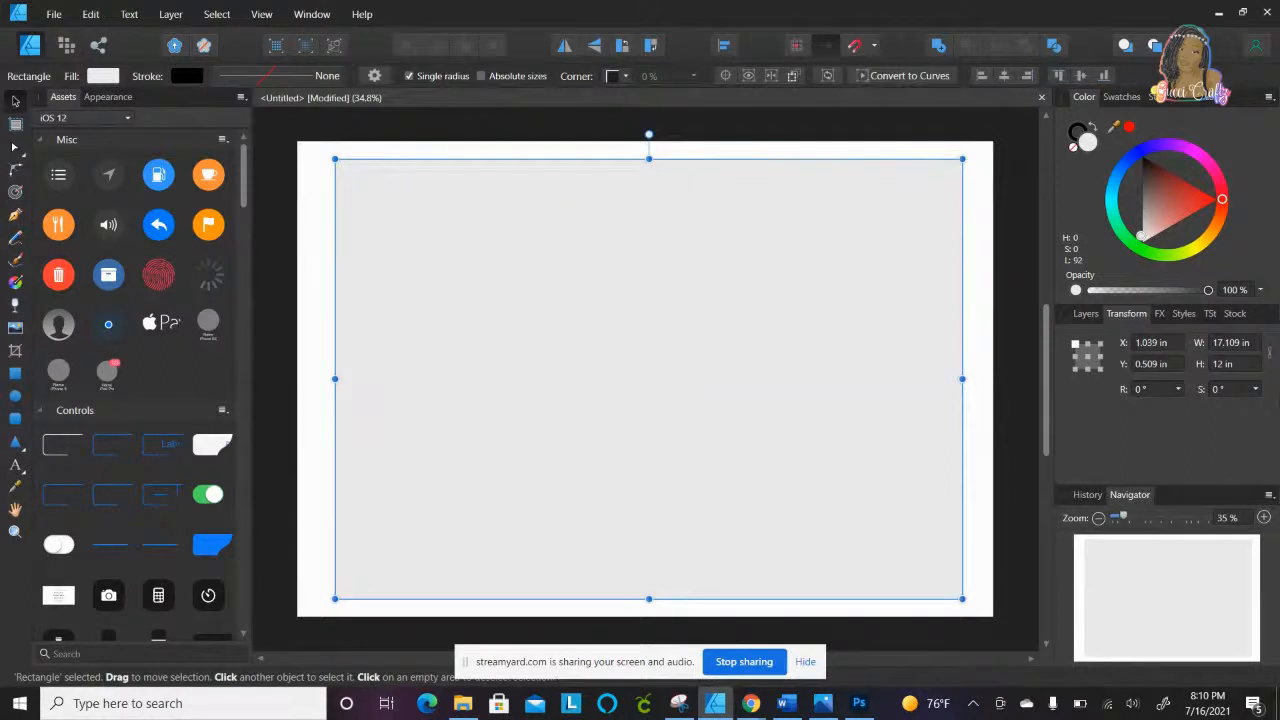
left_click(1246, 342)
type("1")
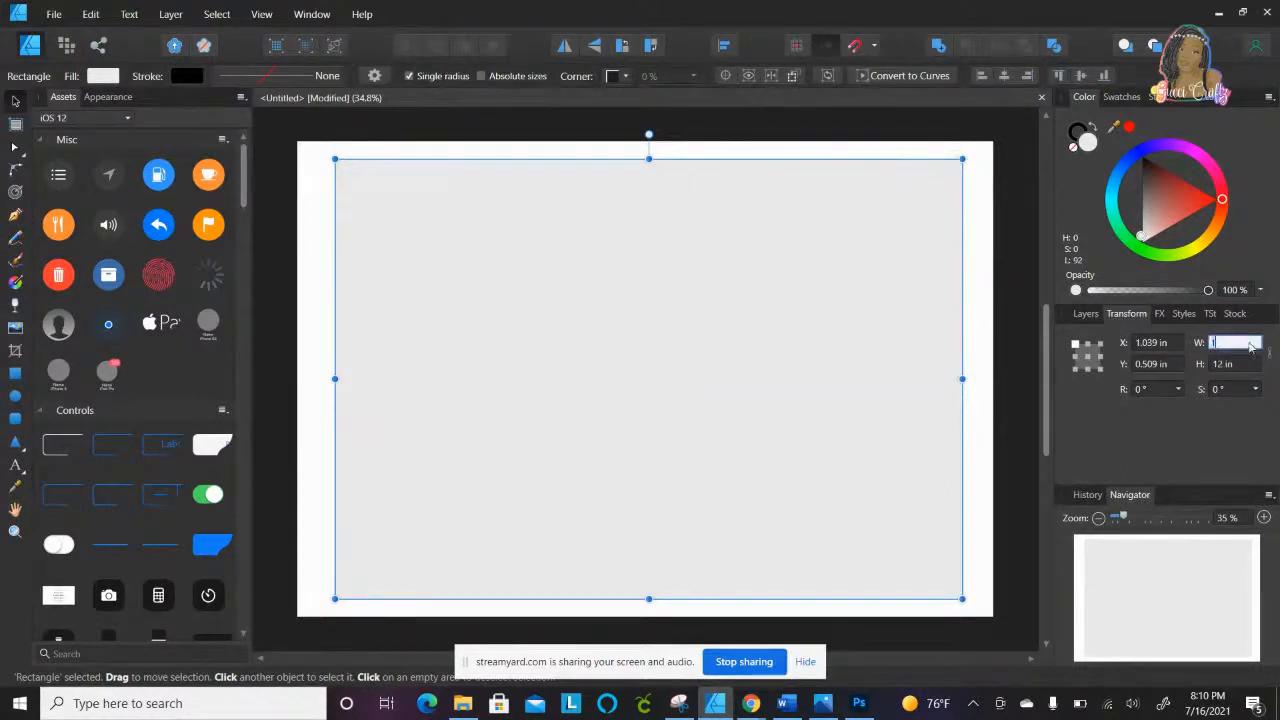
type("5")
key("Return")
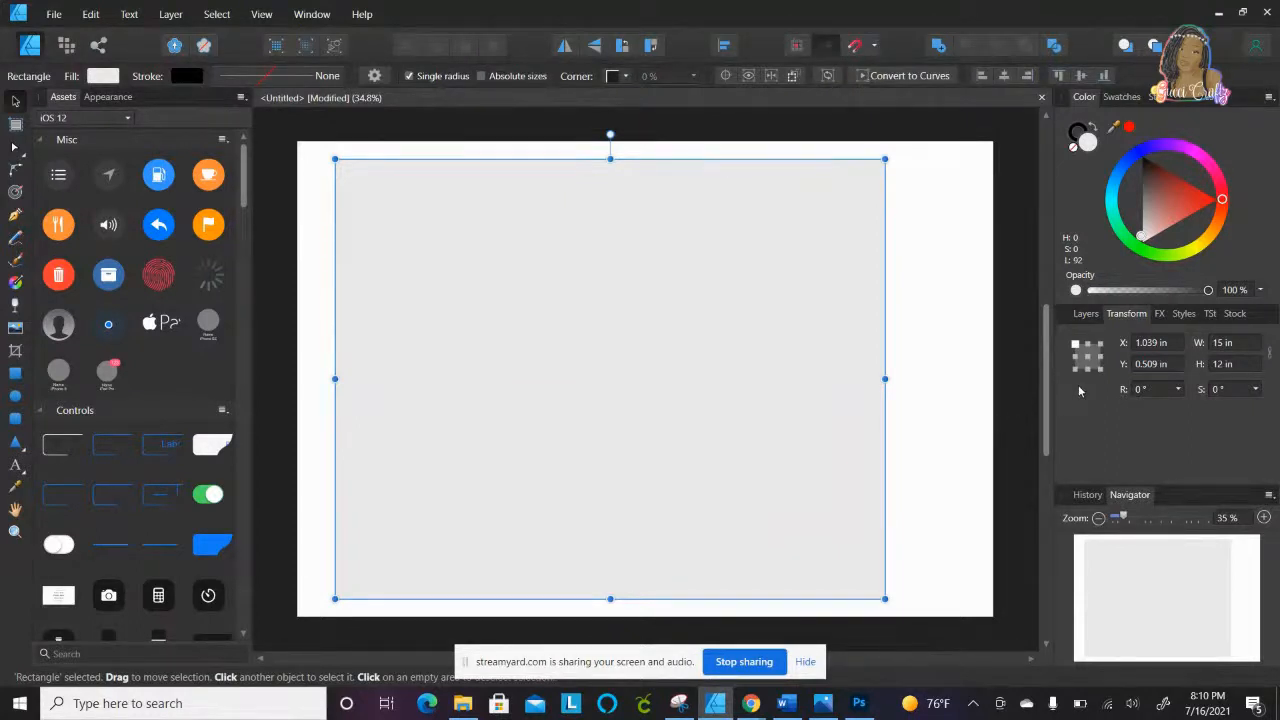
left_click(955, 245)
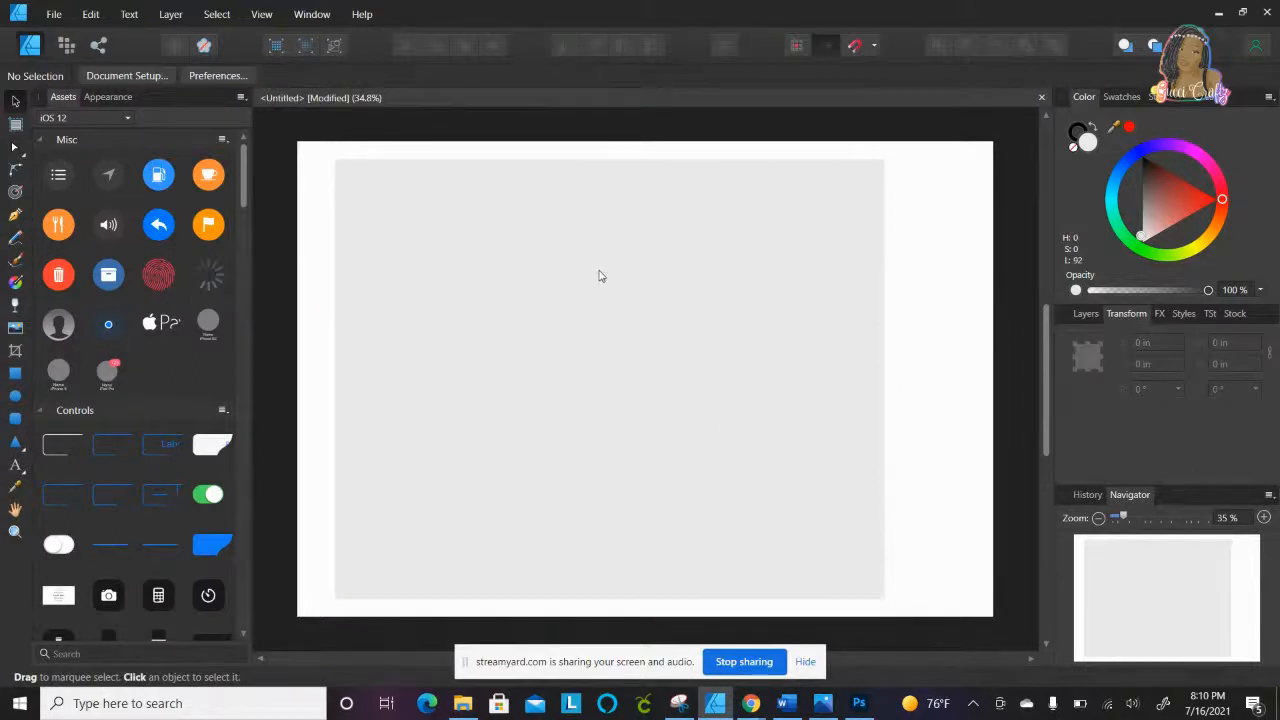
left_click_drag(597, 274, 614, 274)
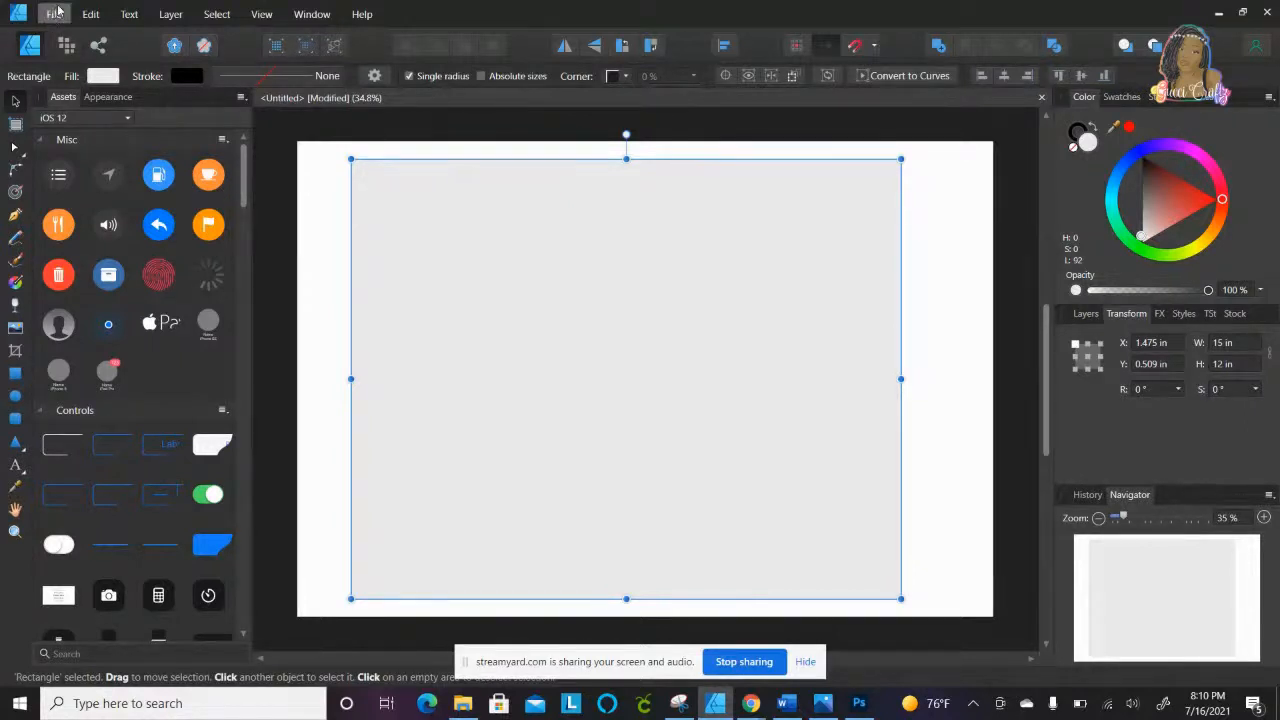
Step: Place the FORTNITE MINI image from Downloads at its default size and move it to the rectangle's upper-right corner
left_click(56, 12)
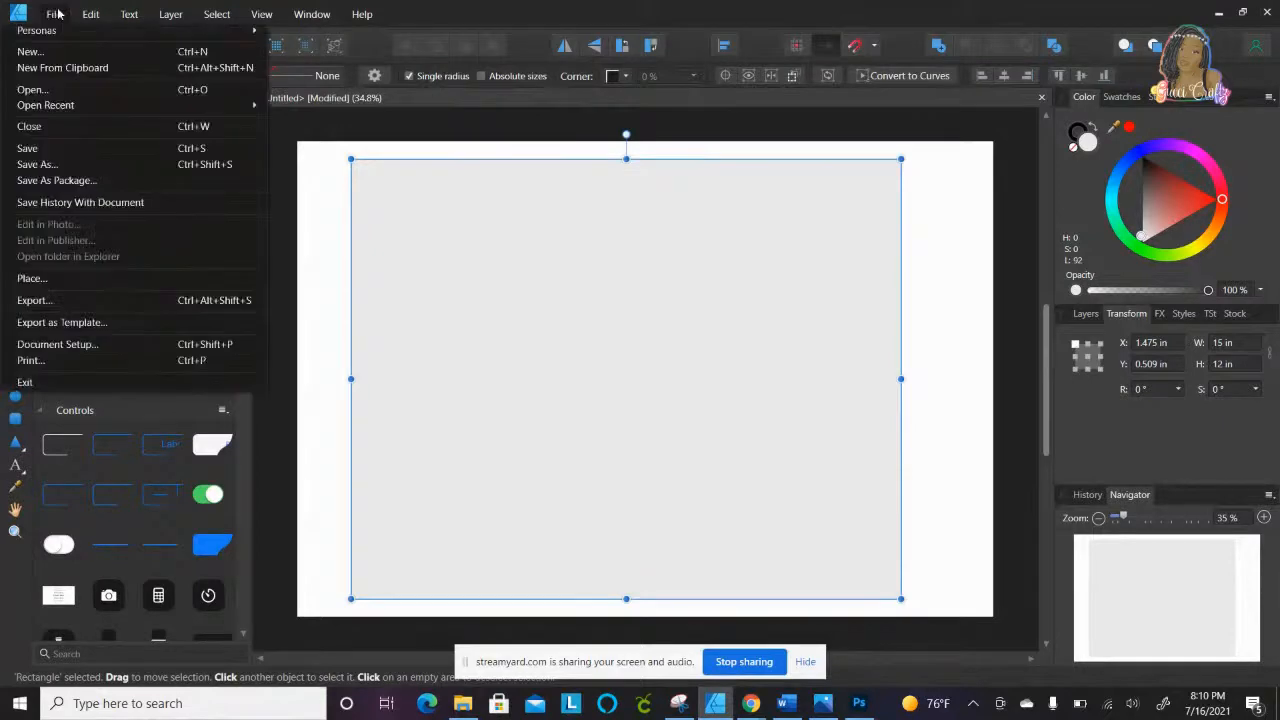
left_click(46, 285)
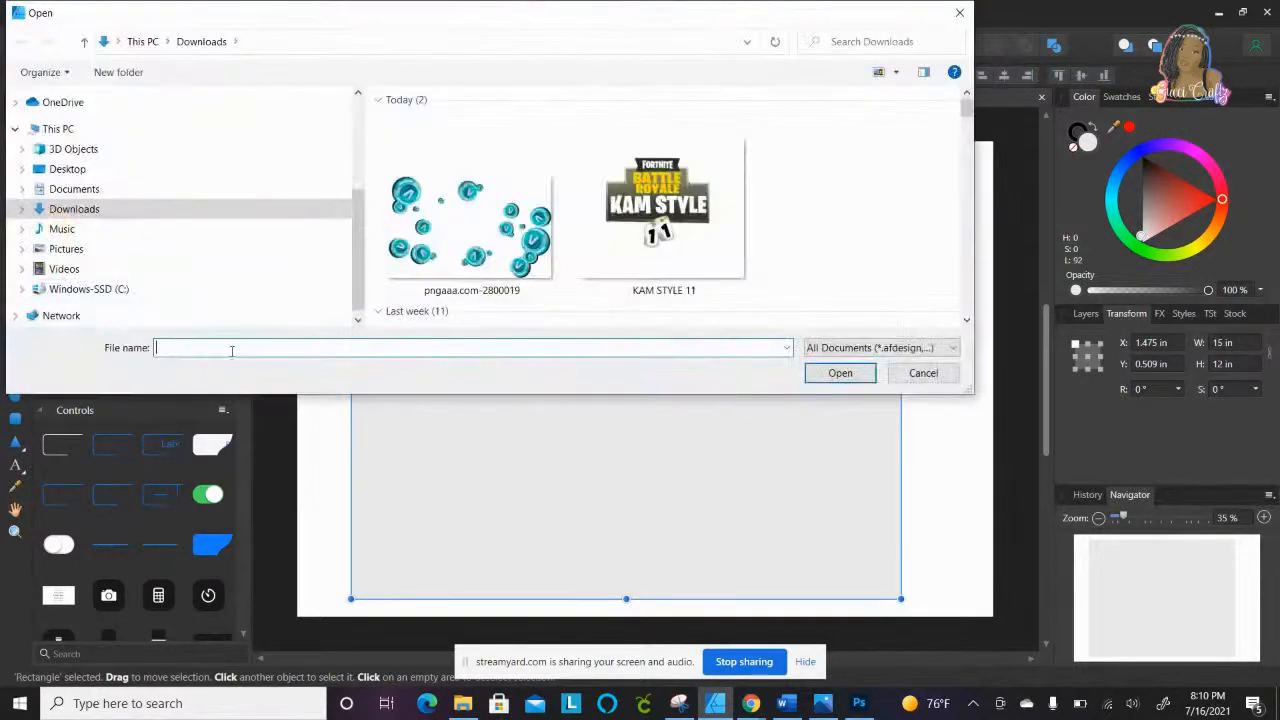
left_click(967, 322)
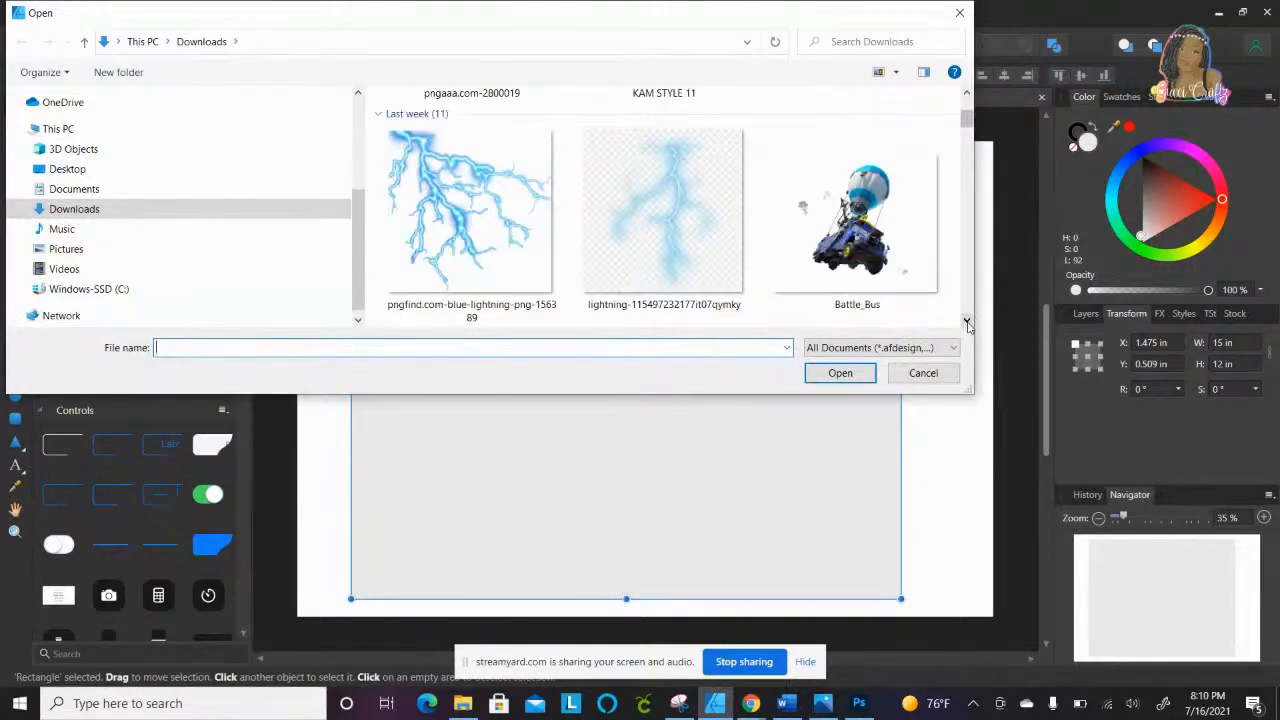
left_click(967, 322)
left_click(967, 322)
left_click(475, 262)
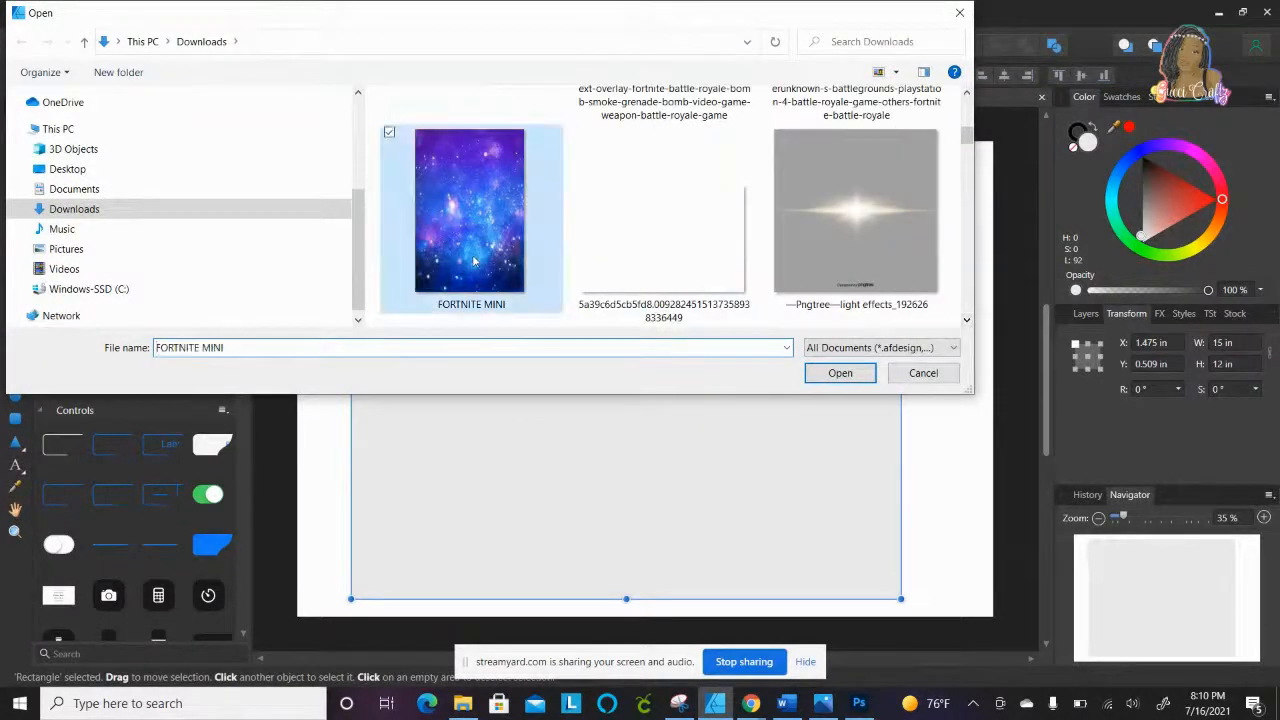
left_click(848, 372)
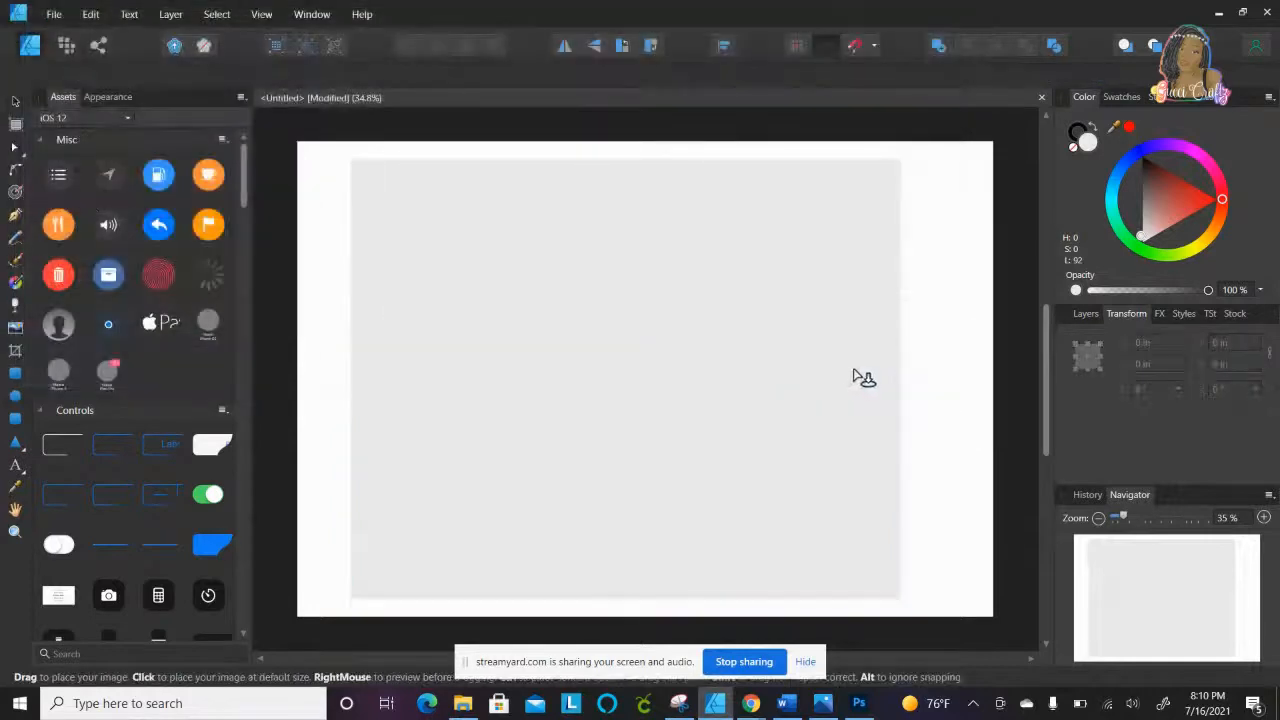
left_click(548, 288)
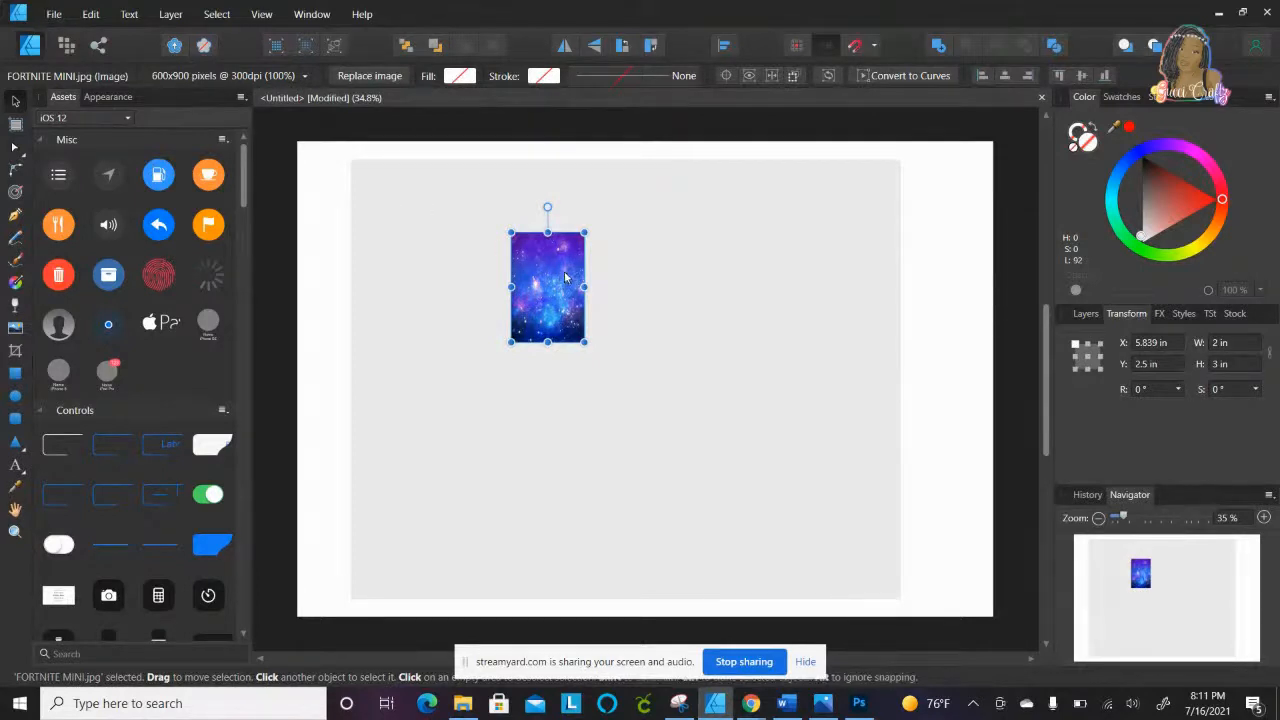
left_click_drag(565, 278, 868, 197)
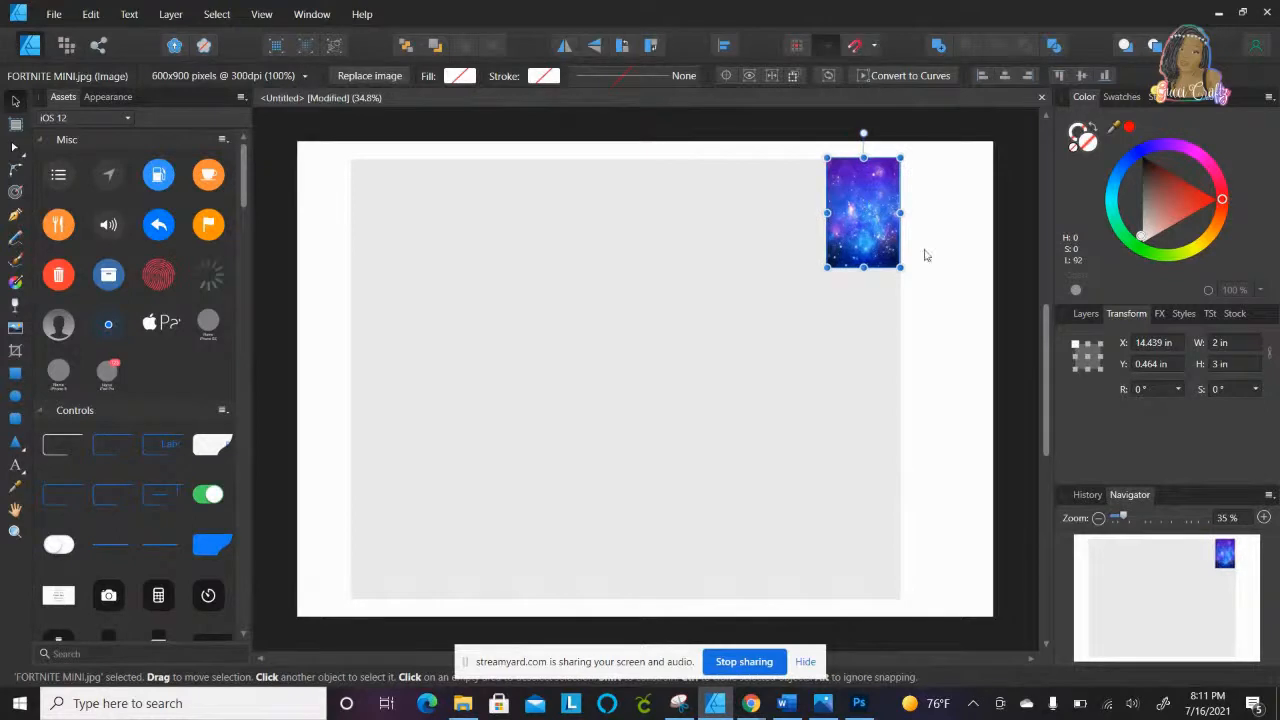
Step: Set the FORTNITE MINI image's width to 15 in and its height to 12 in
left_click(745, 330)
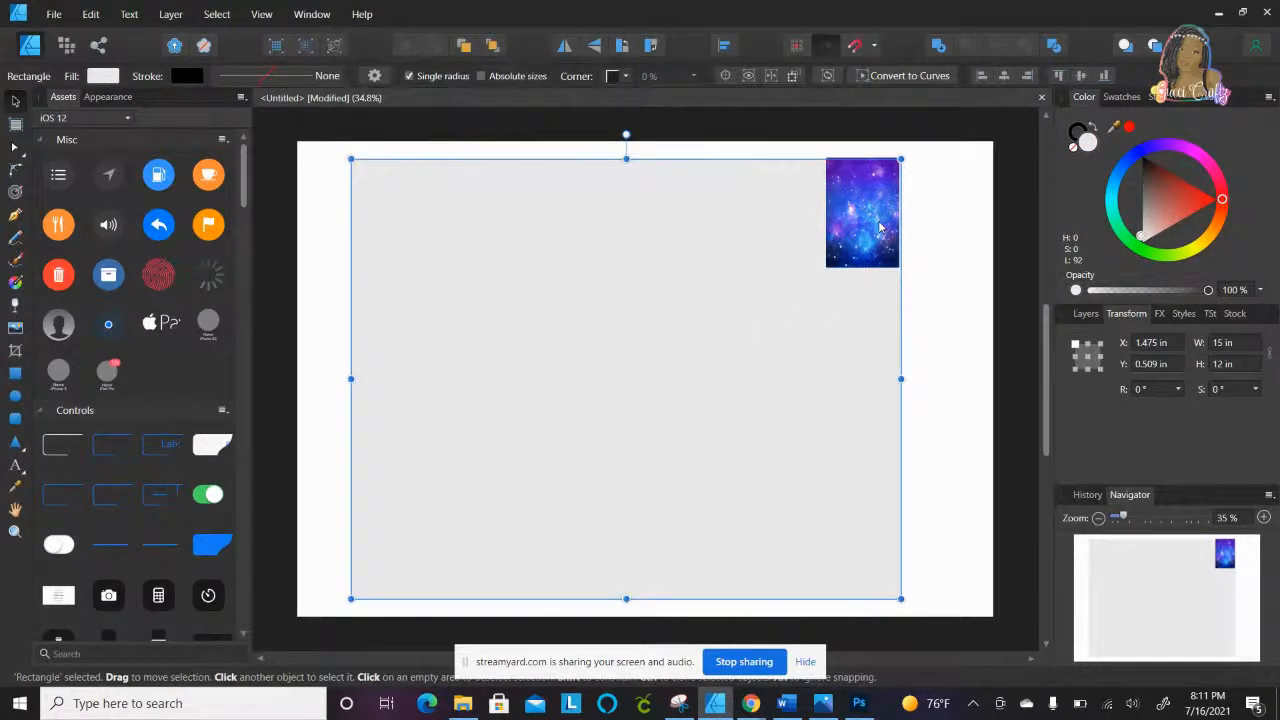
left_click(880, 228)
left_click(1231, 341)
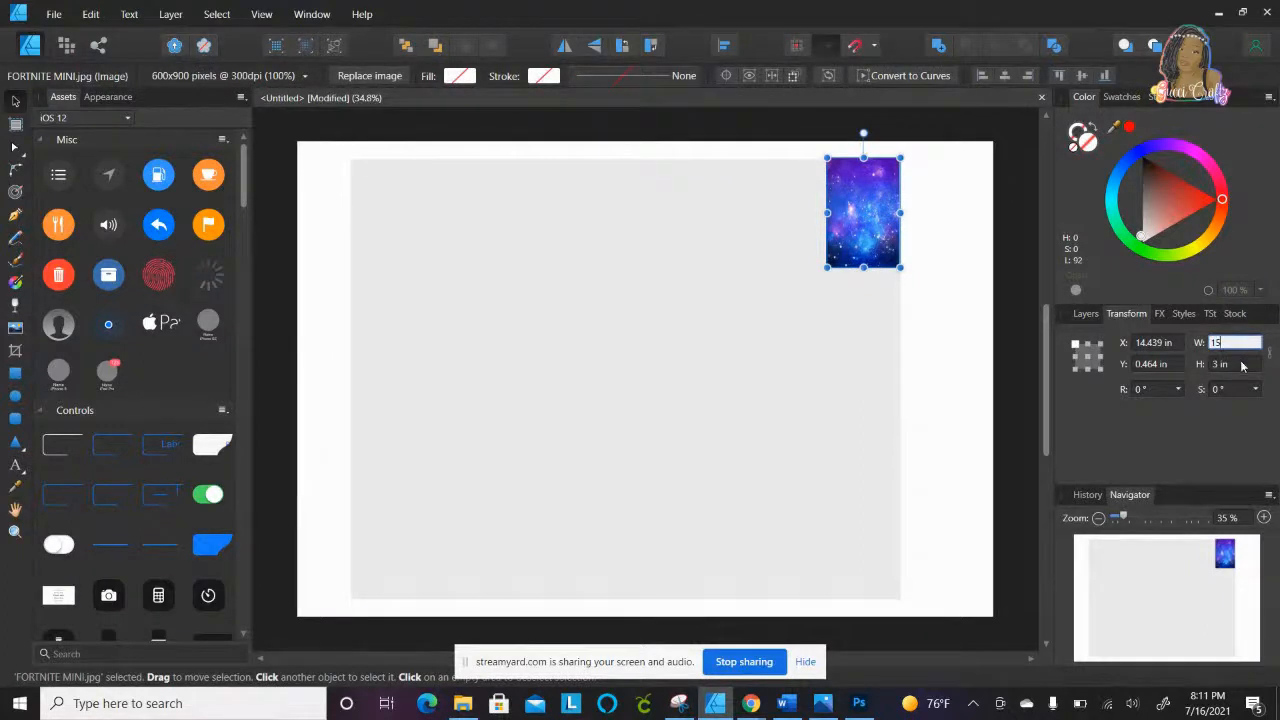
key("Return")
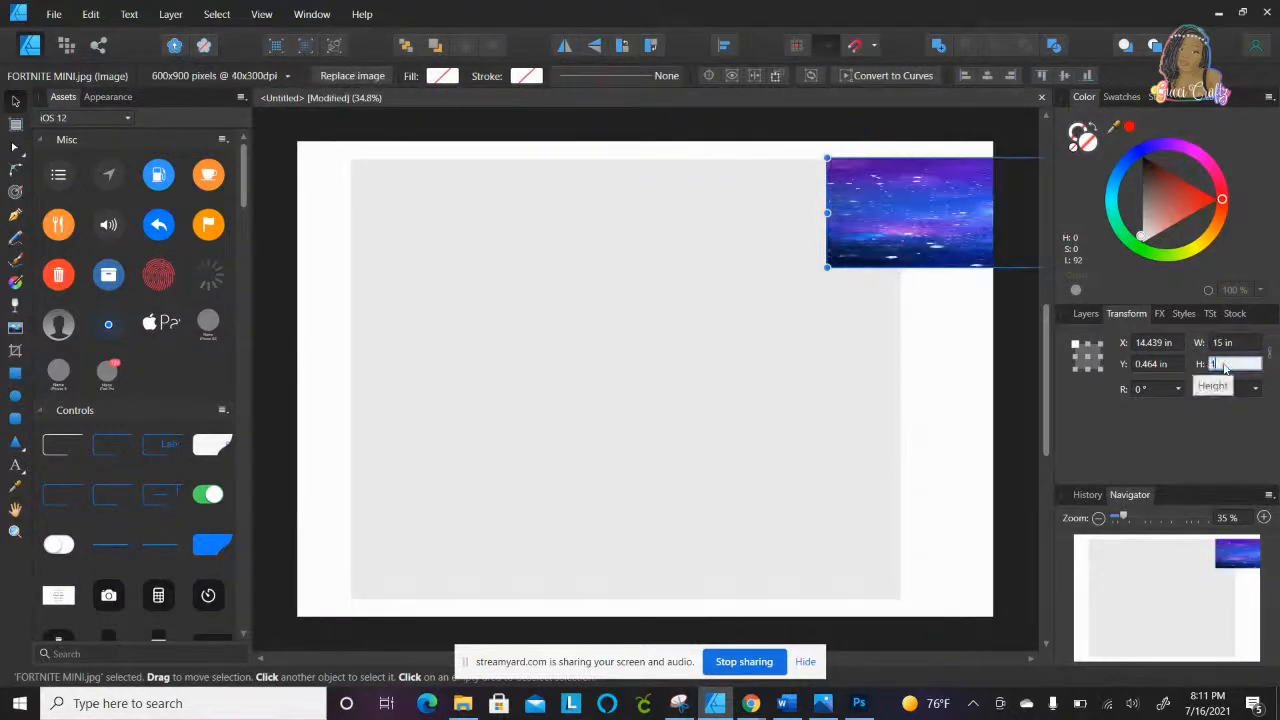
left_click(1225, 368)
type("12")
key("Return")
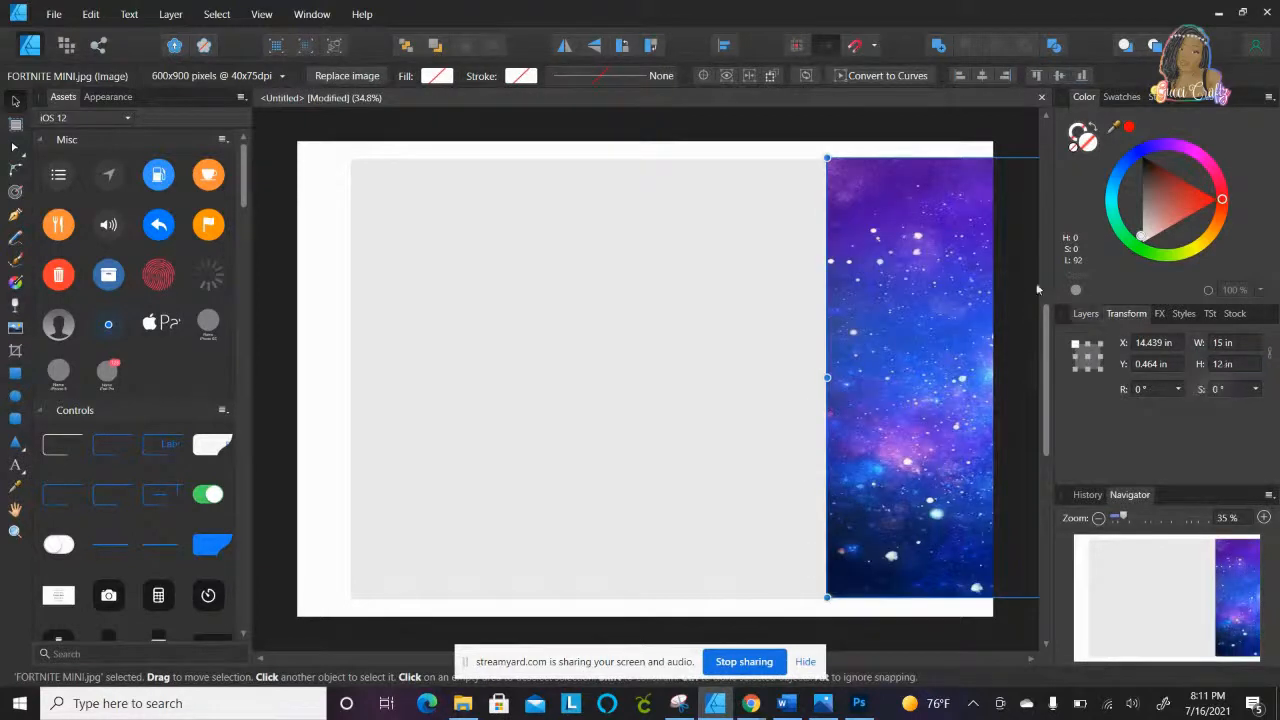
Step: Move the galaxy image over the grey rectangle to about X 1.44 in, Y 0.43 in
left_click_drag(912, 306, 436, 304)
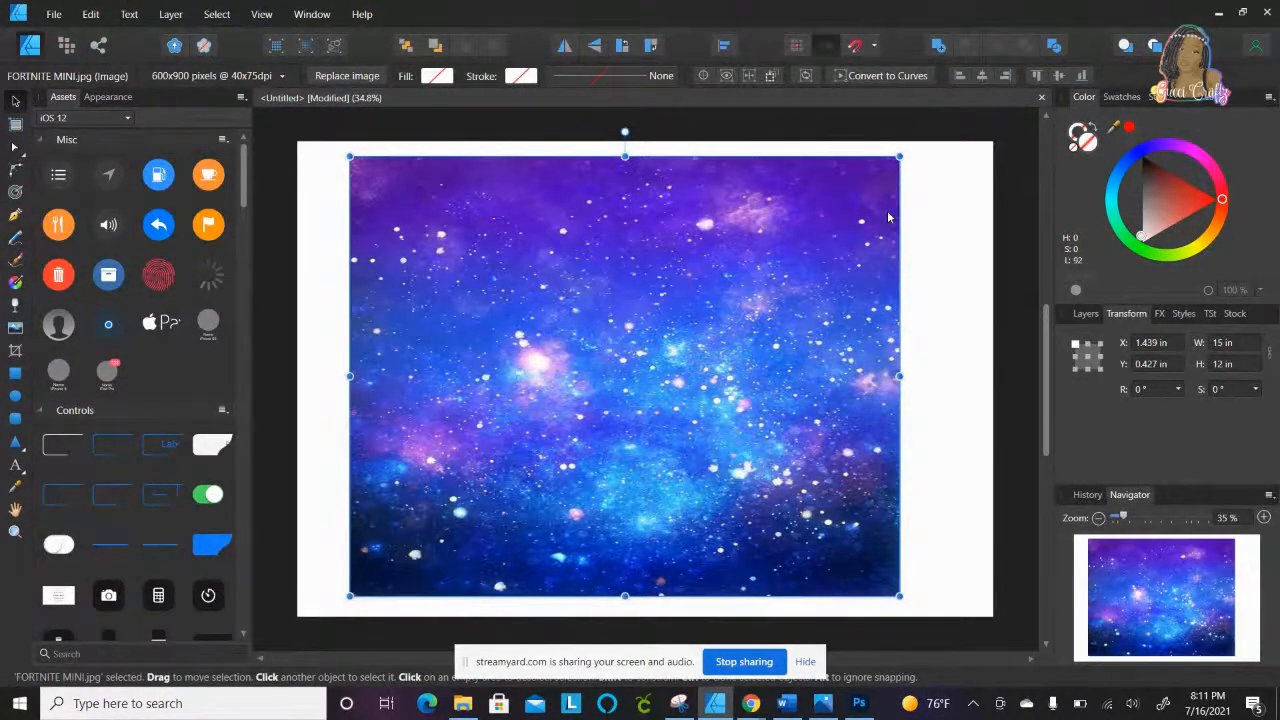
left_click(962, 309)
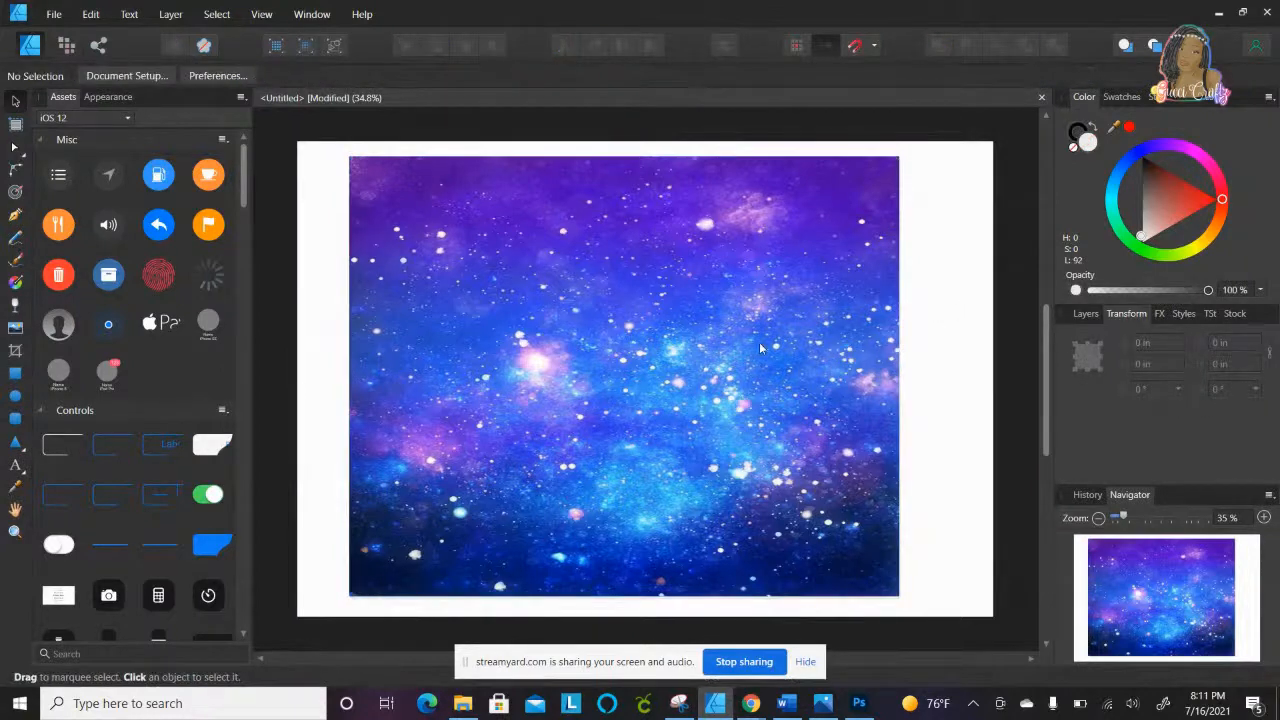
left_click(670, 357)
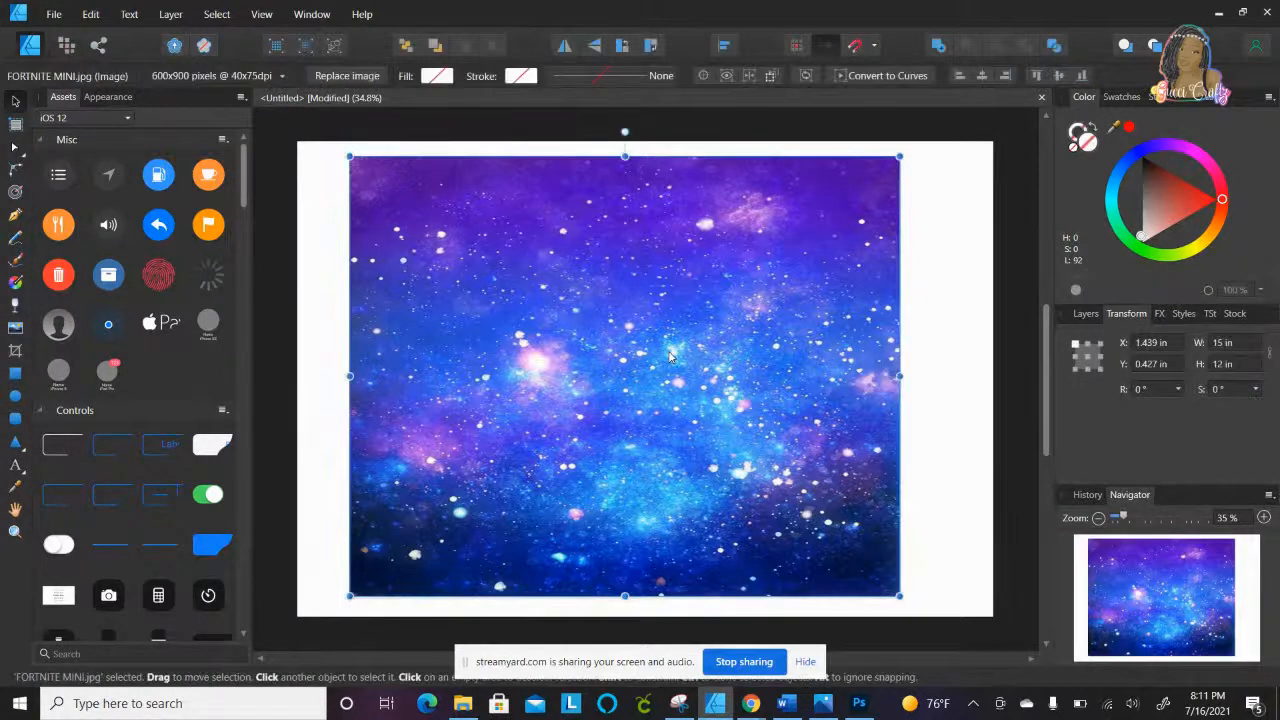
Step: Place pngaaa.com-2800019 and the Fortnite Battle Royale logo image together at default size, and move the logo over the background's right edge
left_click(56, 14)
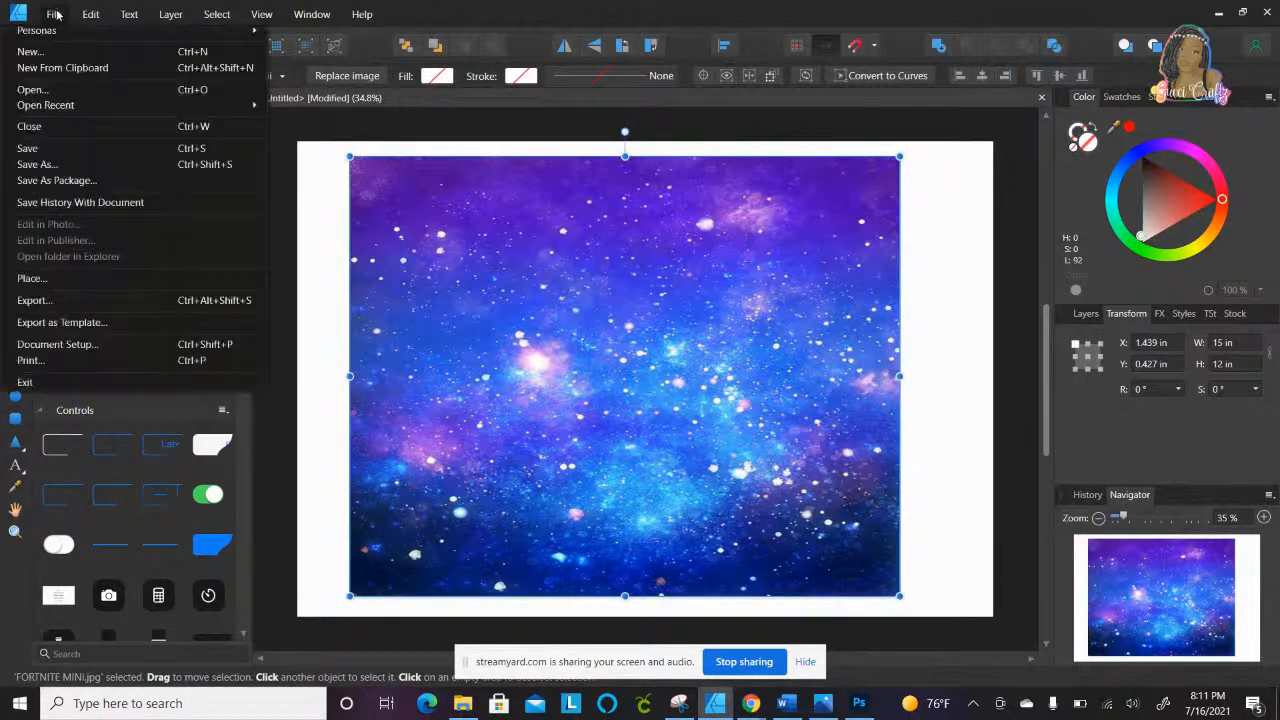
left_click(43, 279)
left_click(407, 218)
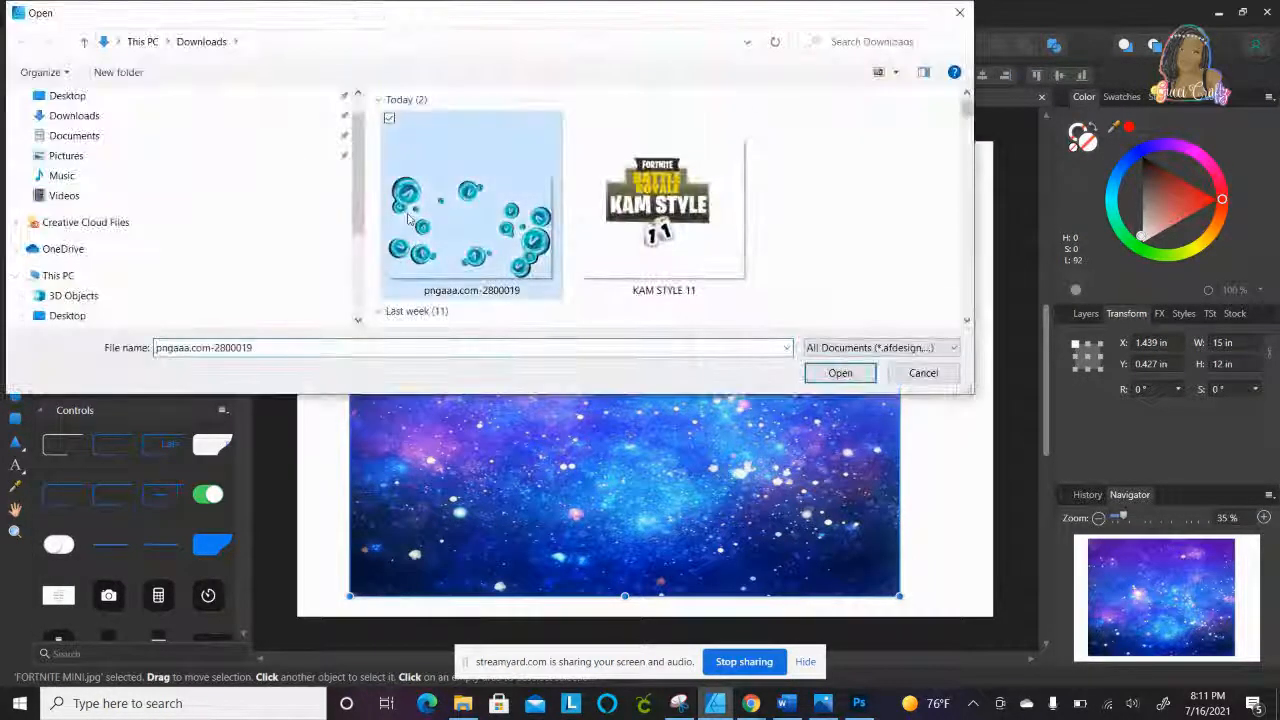
left_click(665, 257, "ctrl")
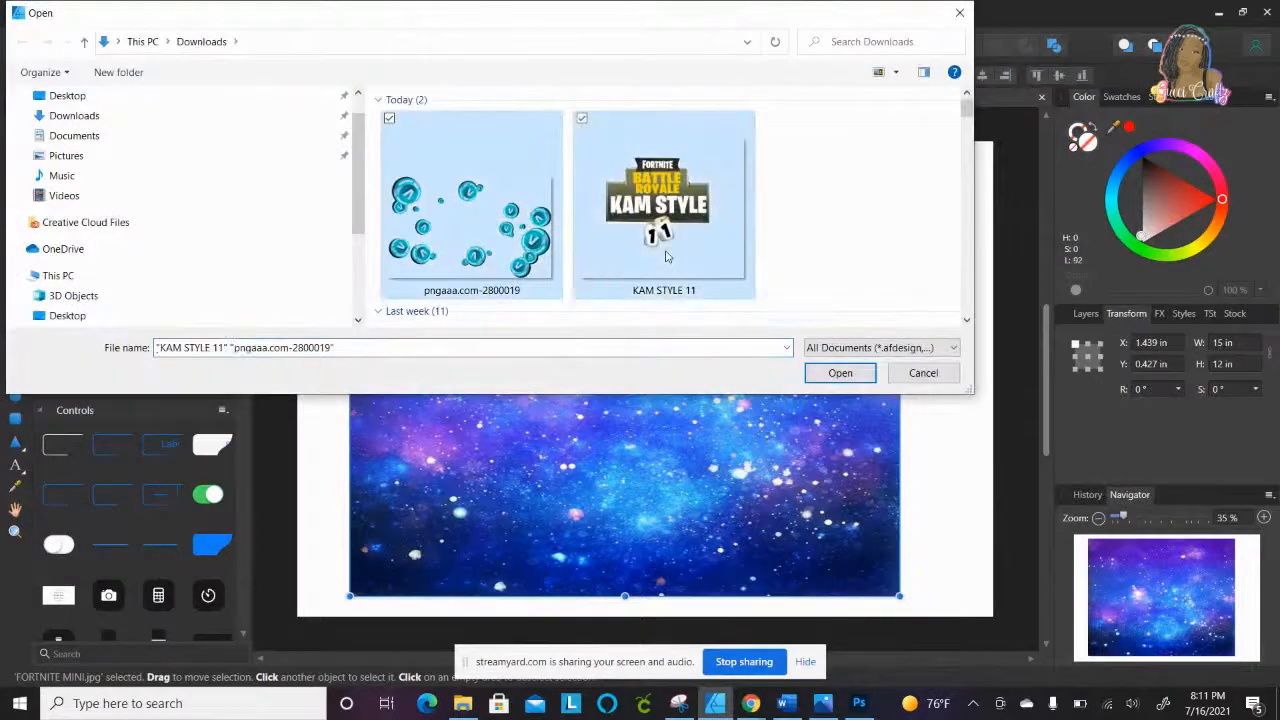
left_click(838, 375)
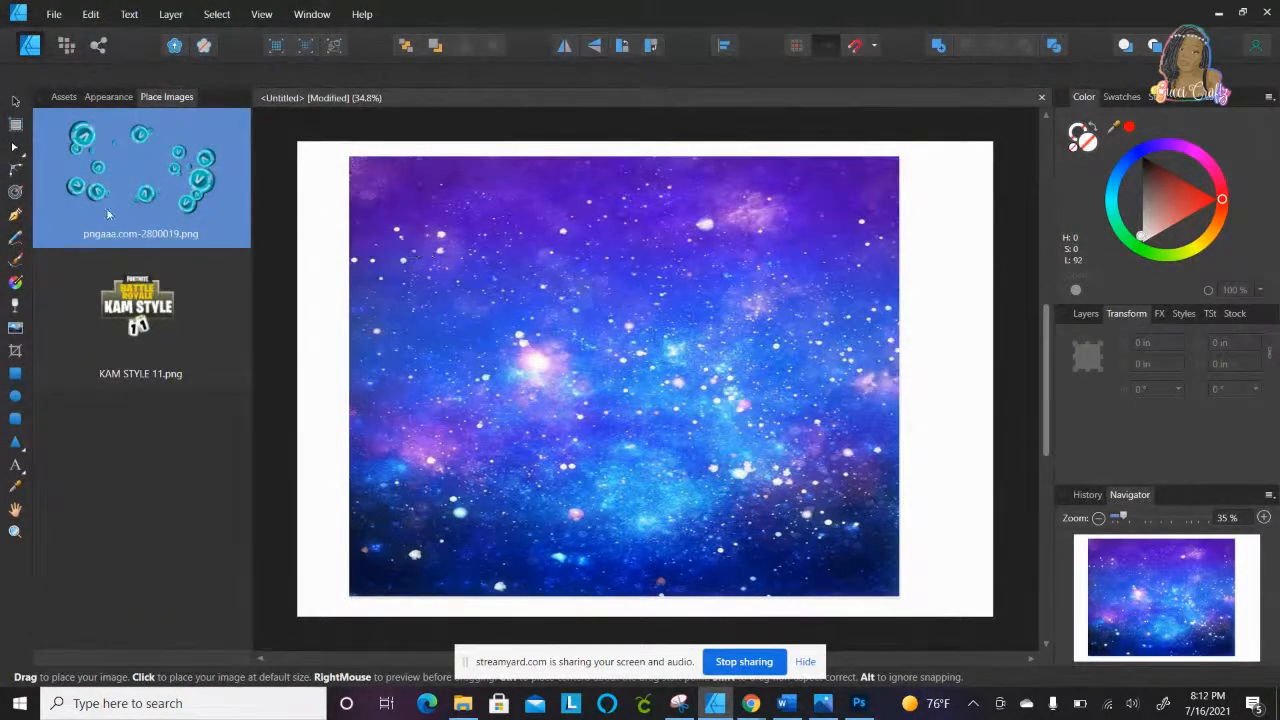
left_click(470, 298)
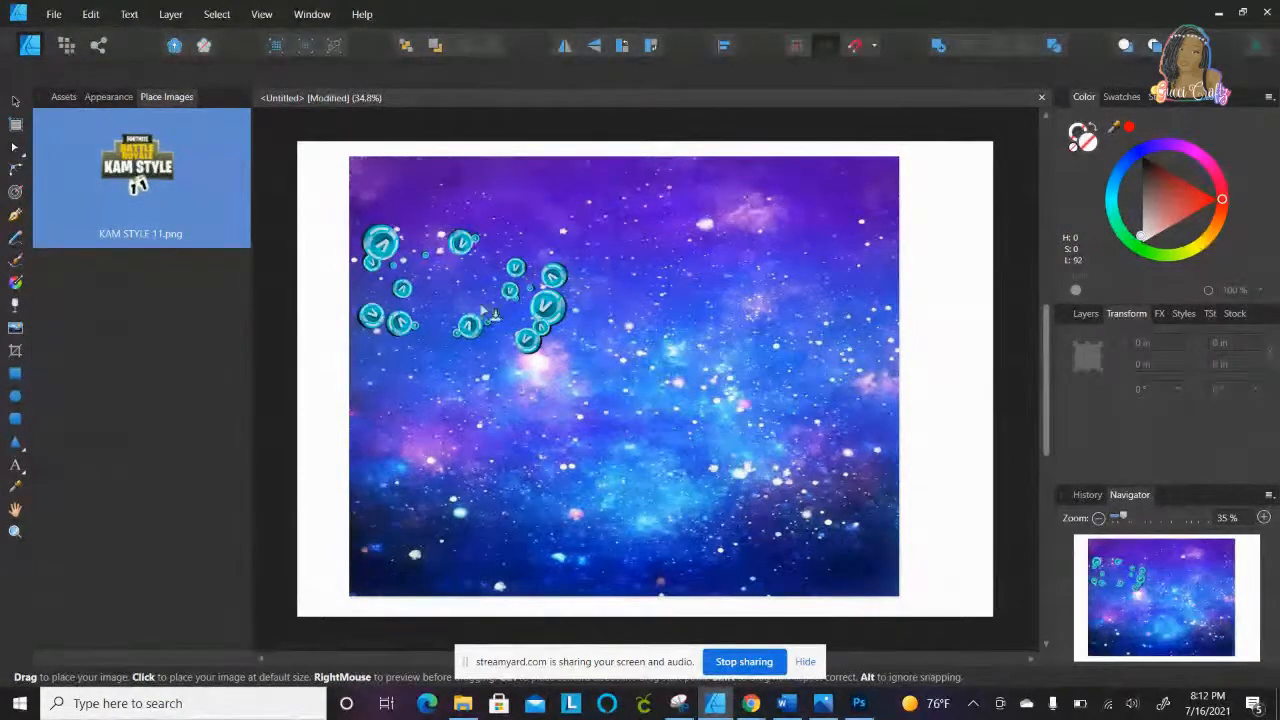
left_click(505, 415)
left_click_drag(500, 400, 915, 330)
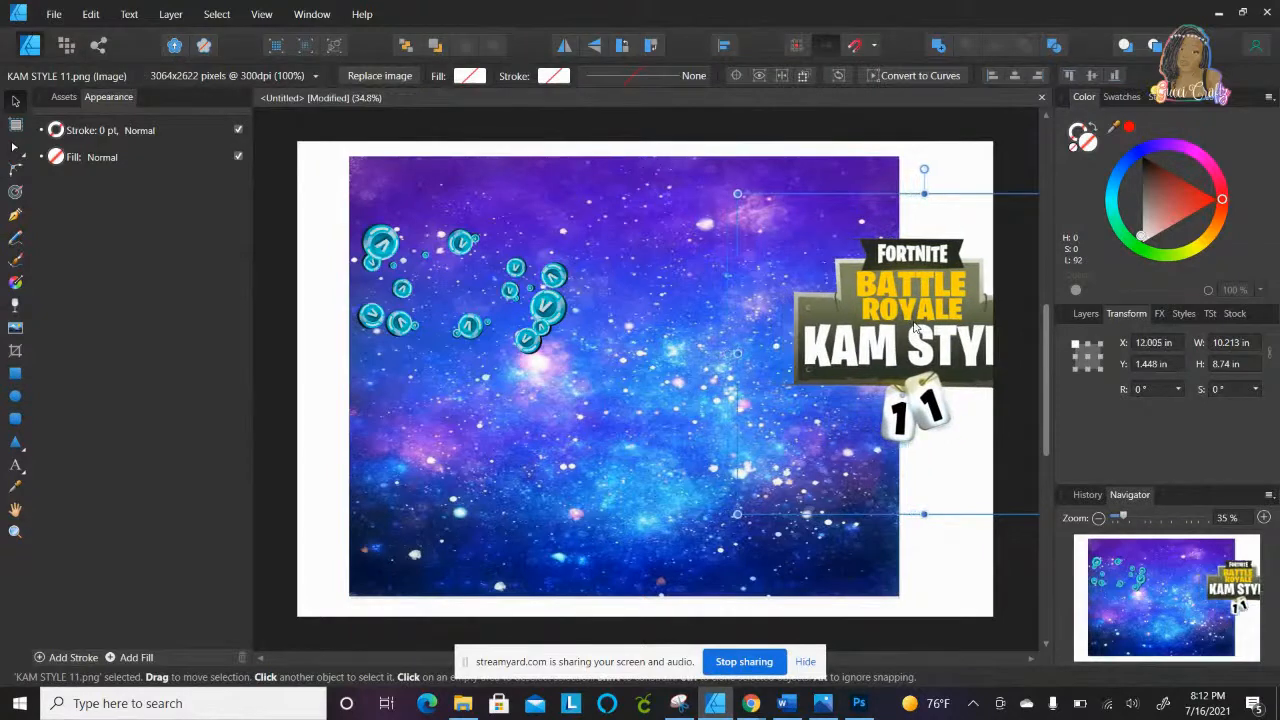
Step: Enlarge the V-coin image to about 195% and rotate it clockwise so it slants across the background's left side
left_click(527, 340)
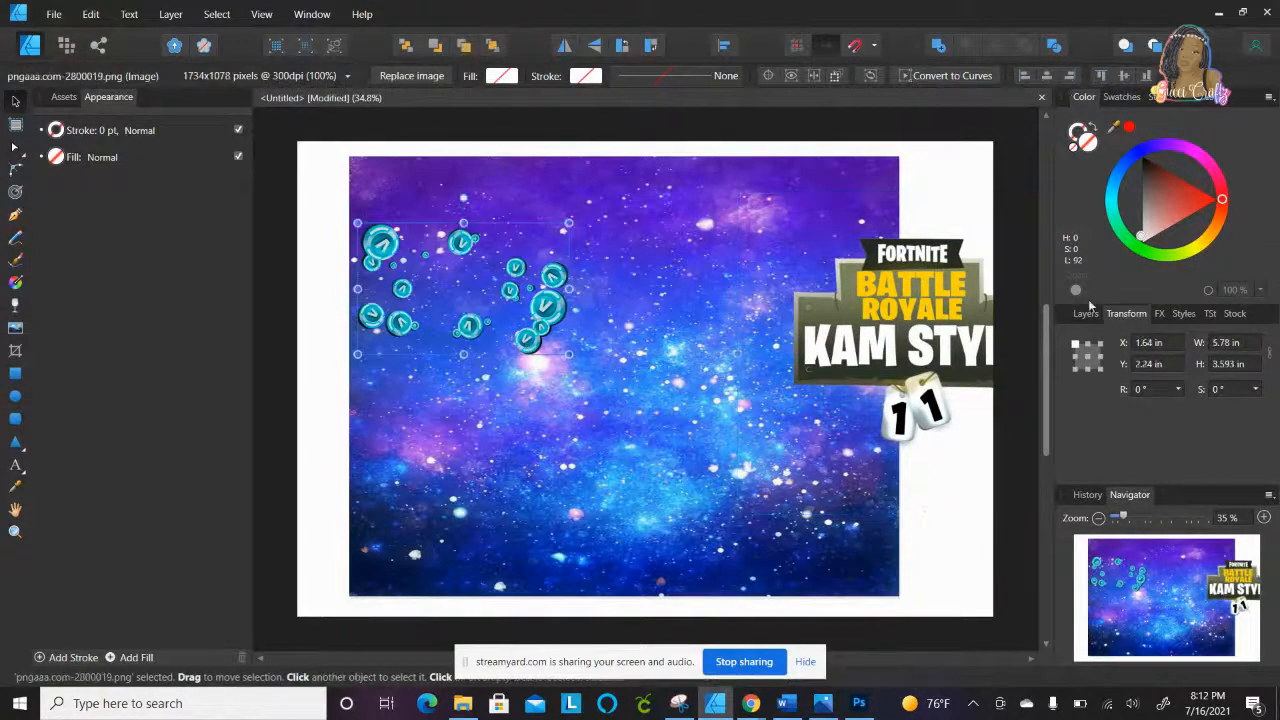
left_click(1086, 313)
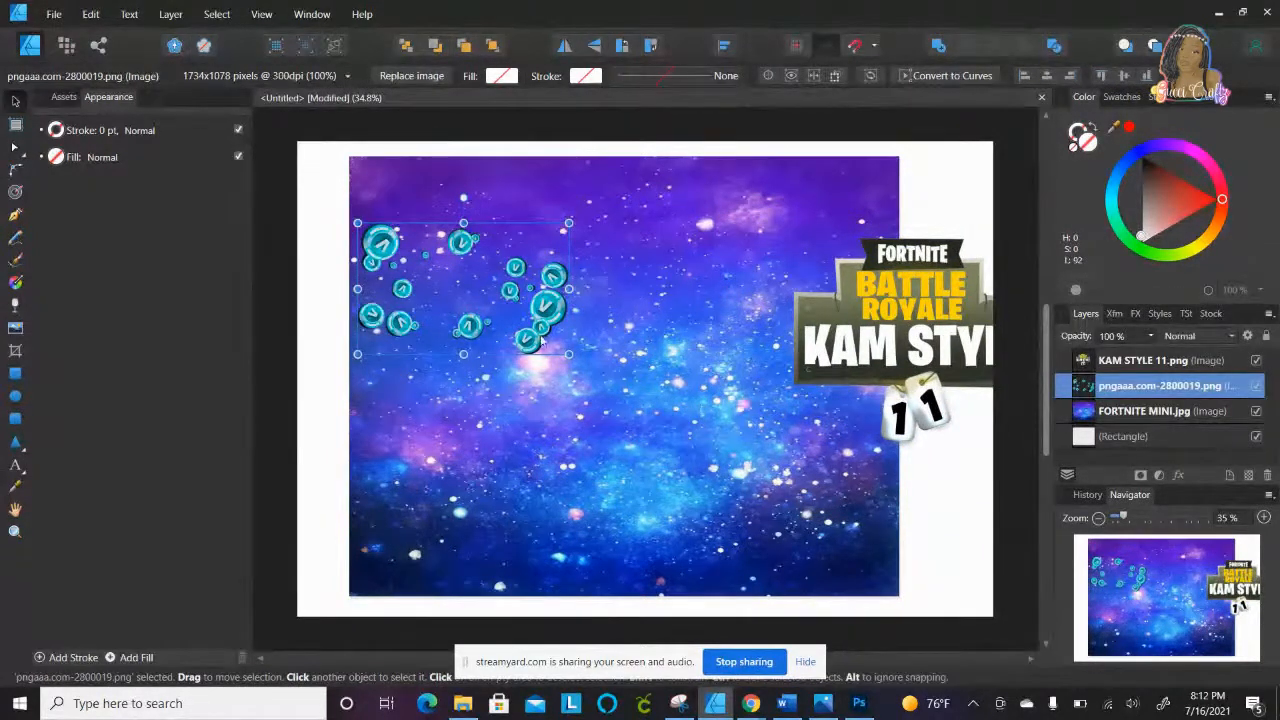
left_click_drag(568, 354, 712, 490)
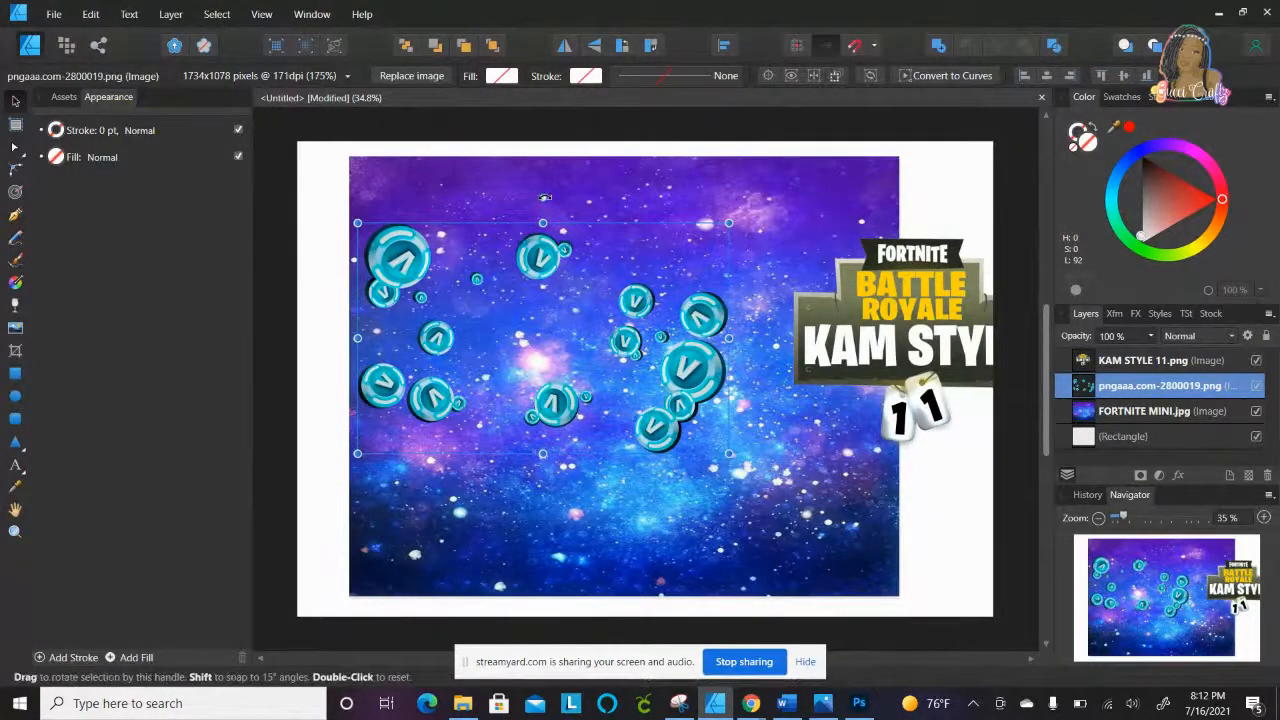
left_click_drag(545, 197, 604, 244)
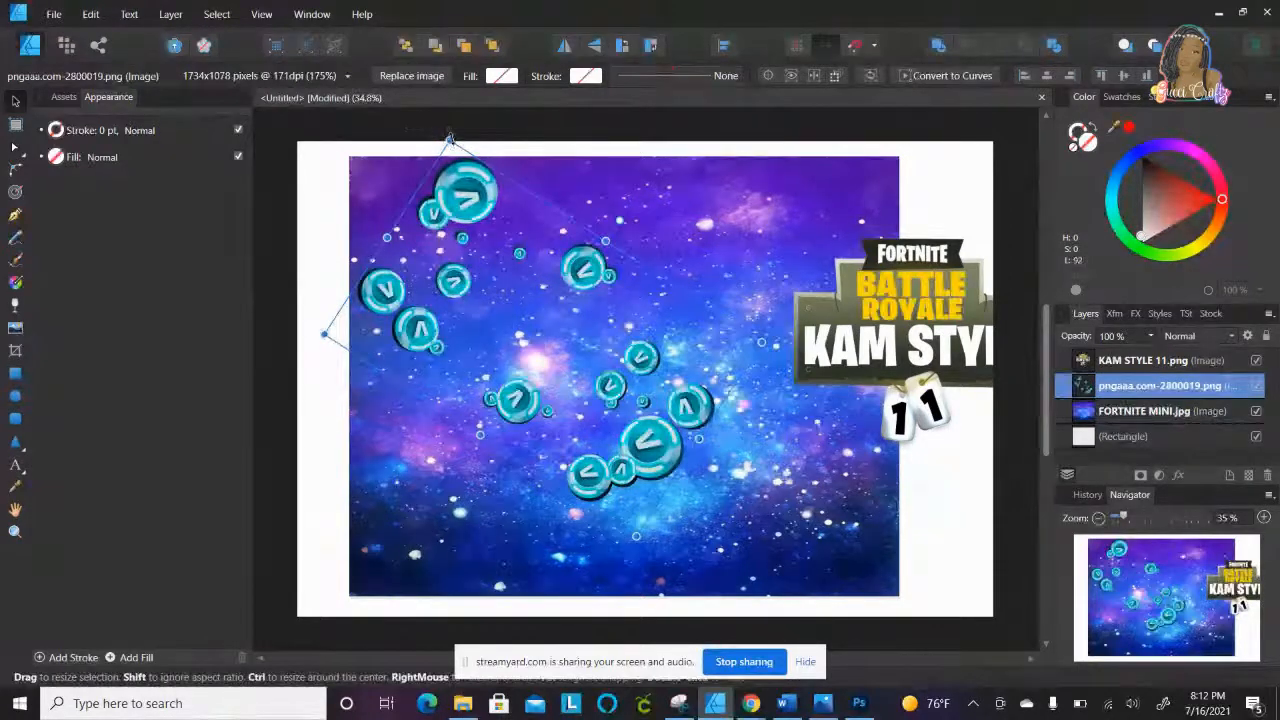
left_click_drag(450, 138, 424, 176)
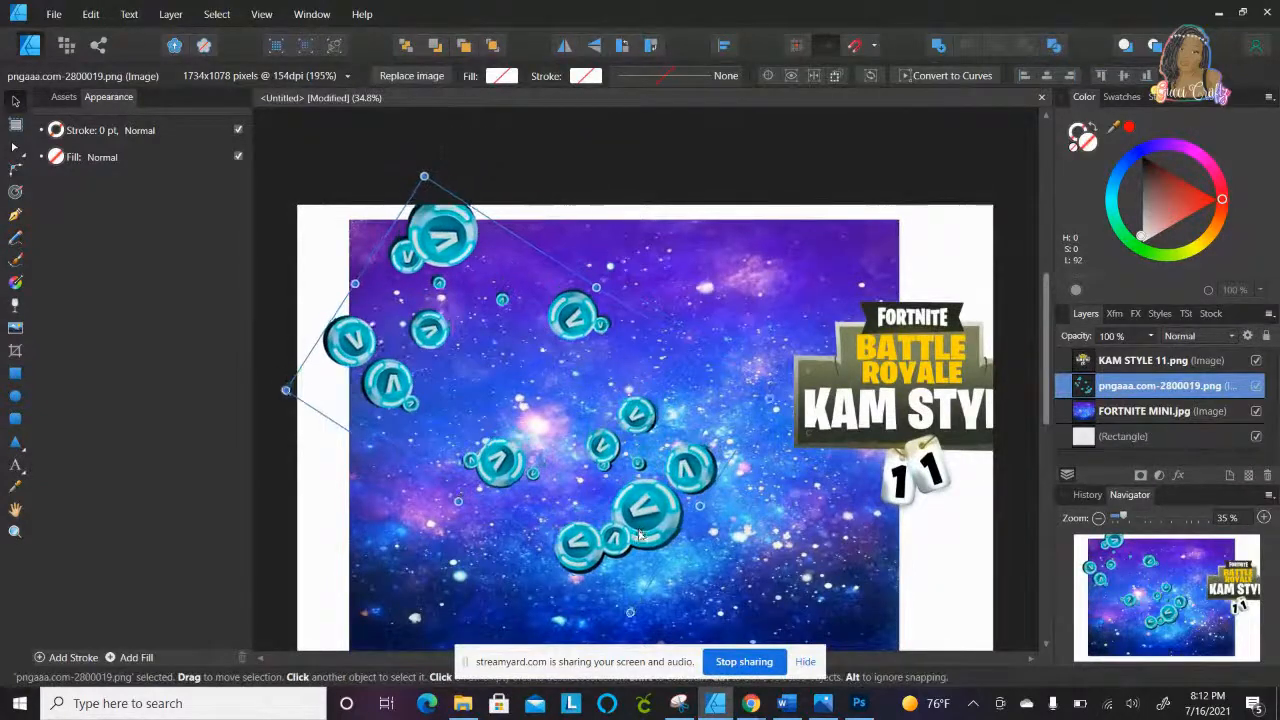
Step: Stretch the rotated V-coin image to about 132 x 126 dpi so its coins run past the background's left and lower edges
scroll(640, 535, "down", 2)
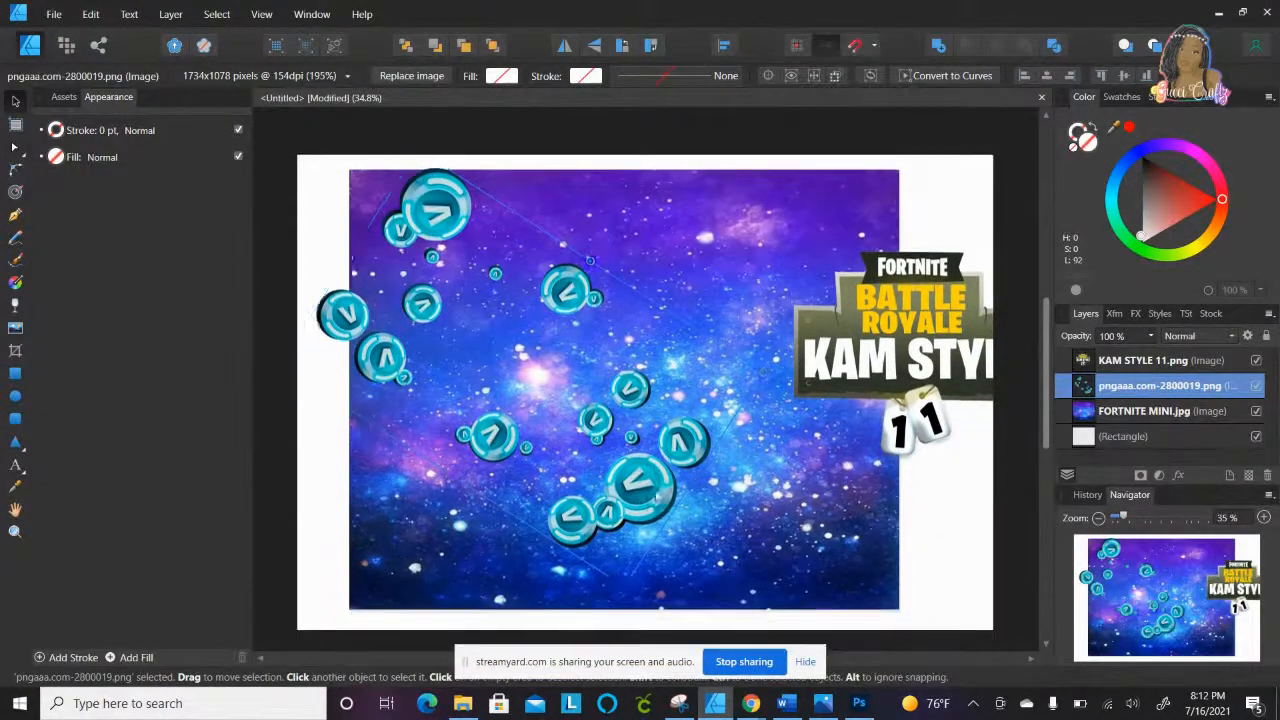
left_click_drag(622, 588, 649, 619)
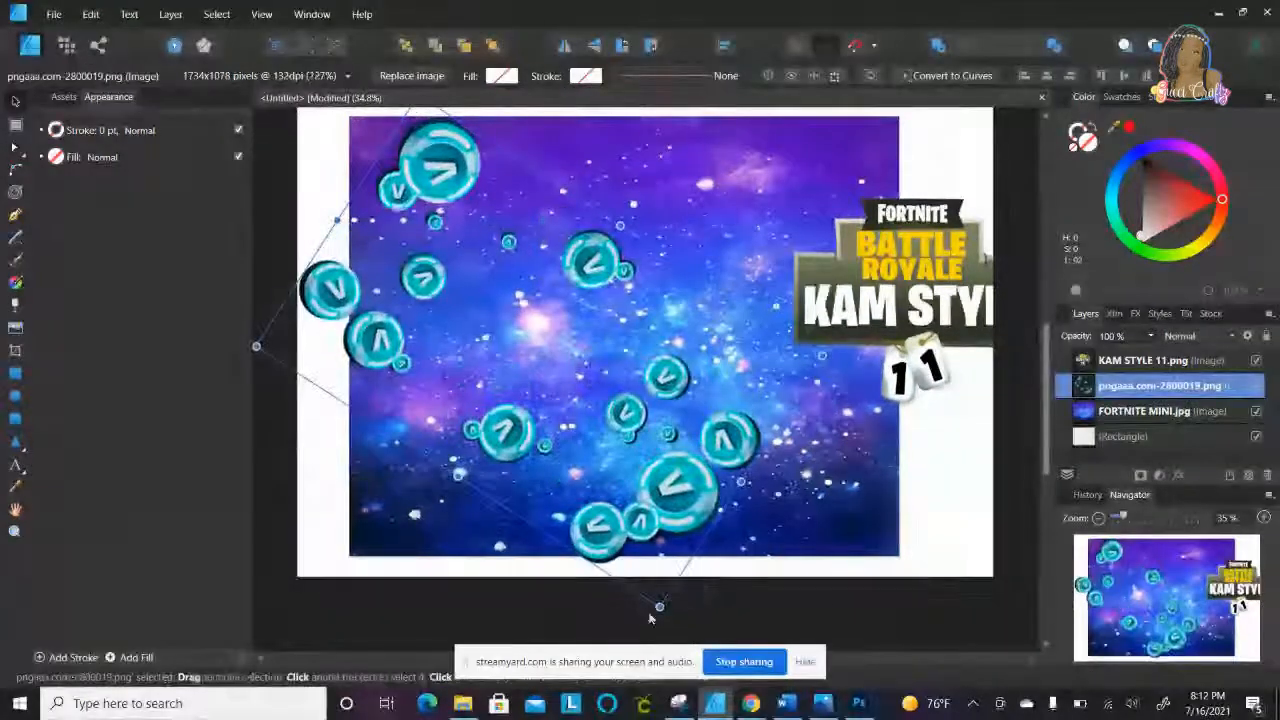
left_click_drag(822, 358, 799, 364)
left_click_drag(604, 230, 594, 246)
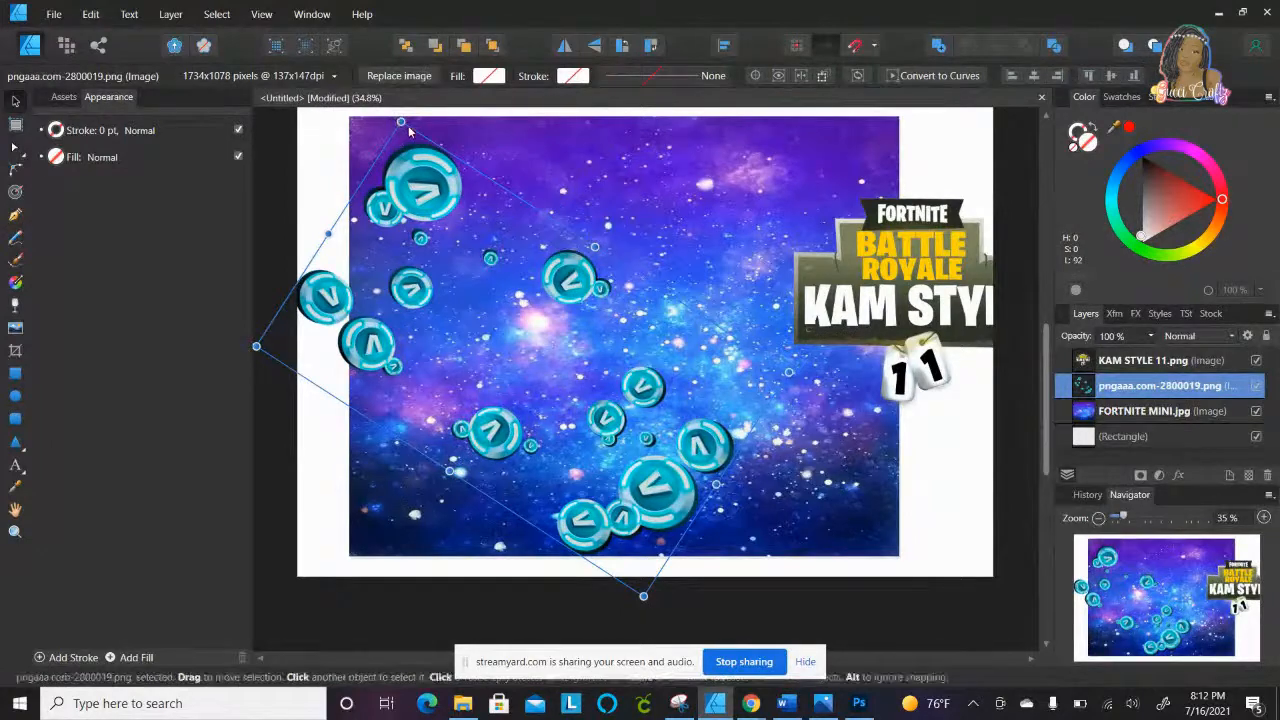
left_click_drag(401, 121, 449, 188)
scroll(645, 347, "down", 2)
scroll(645, 347, "down", 1)
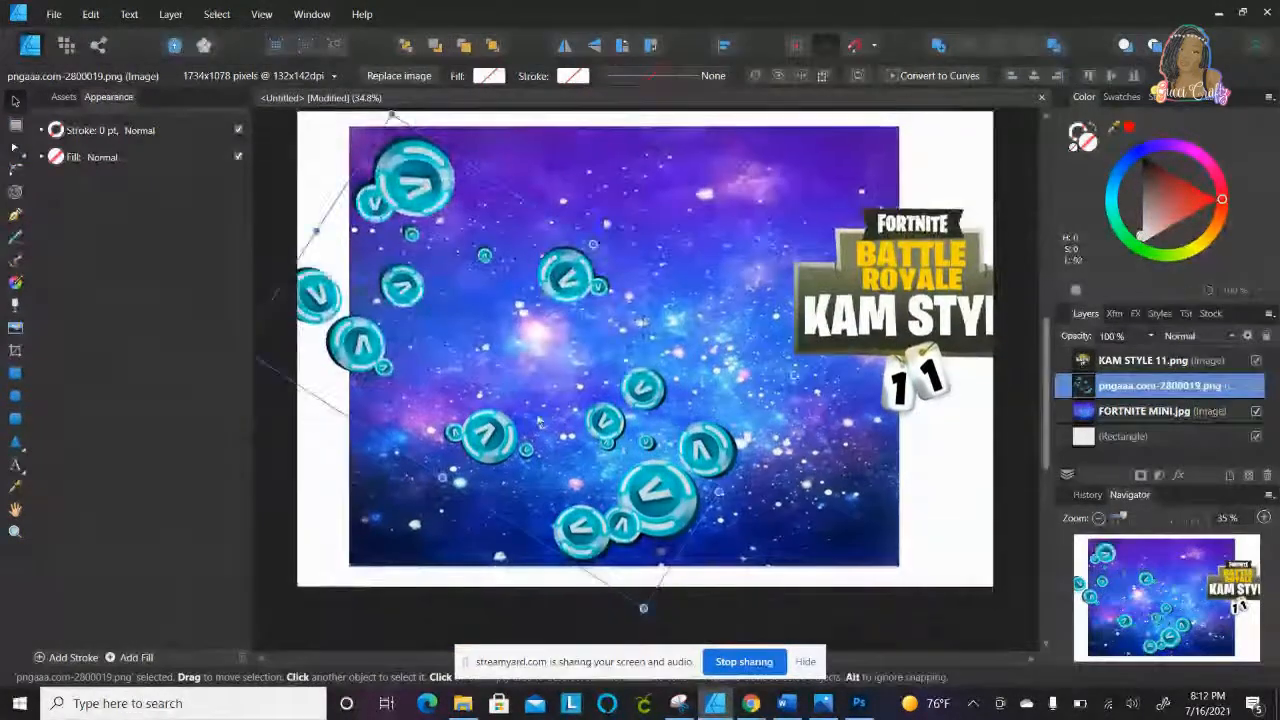
left_click_drag(441, 478, 410, 498)
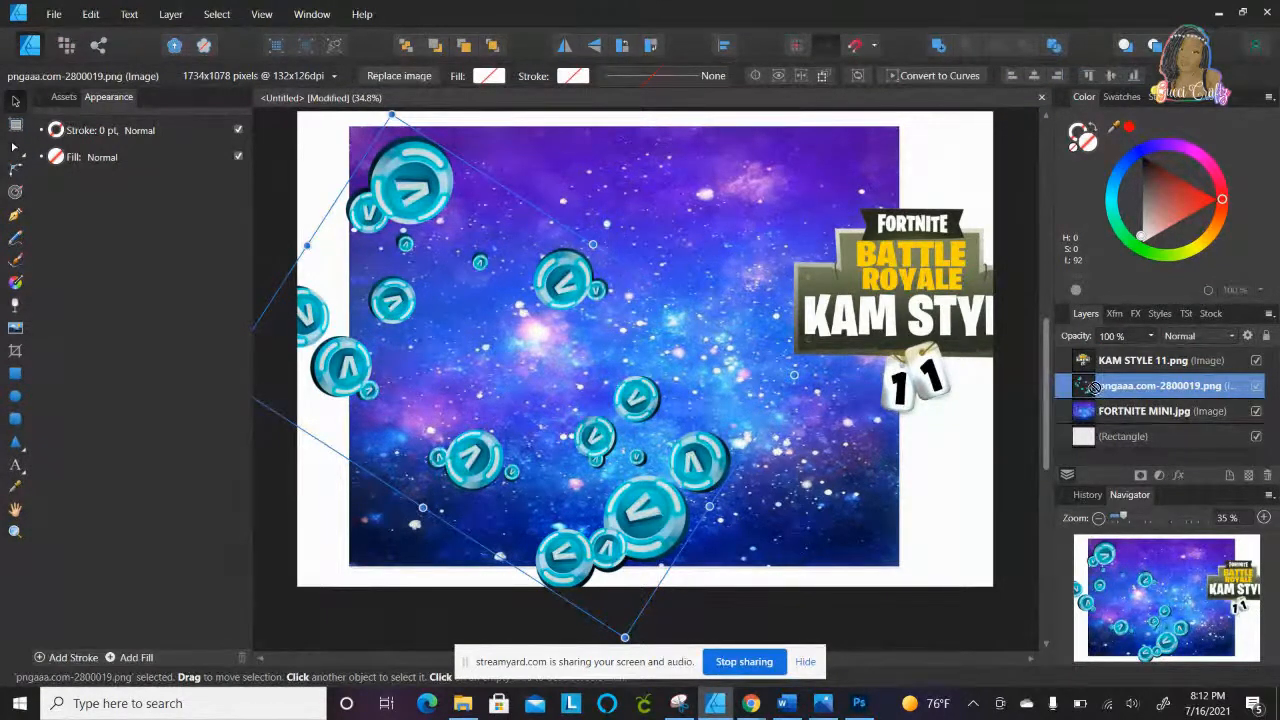
Step: Clip the V-coin image inside the FORTNITE MINI layer and enlarge it to about 113 x 100 dpi
left_click_drag(1098, 398, 1108, 418)
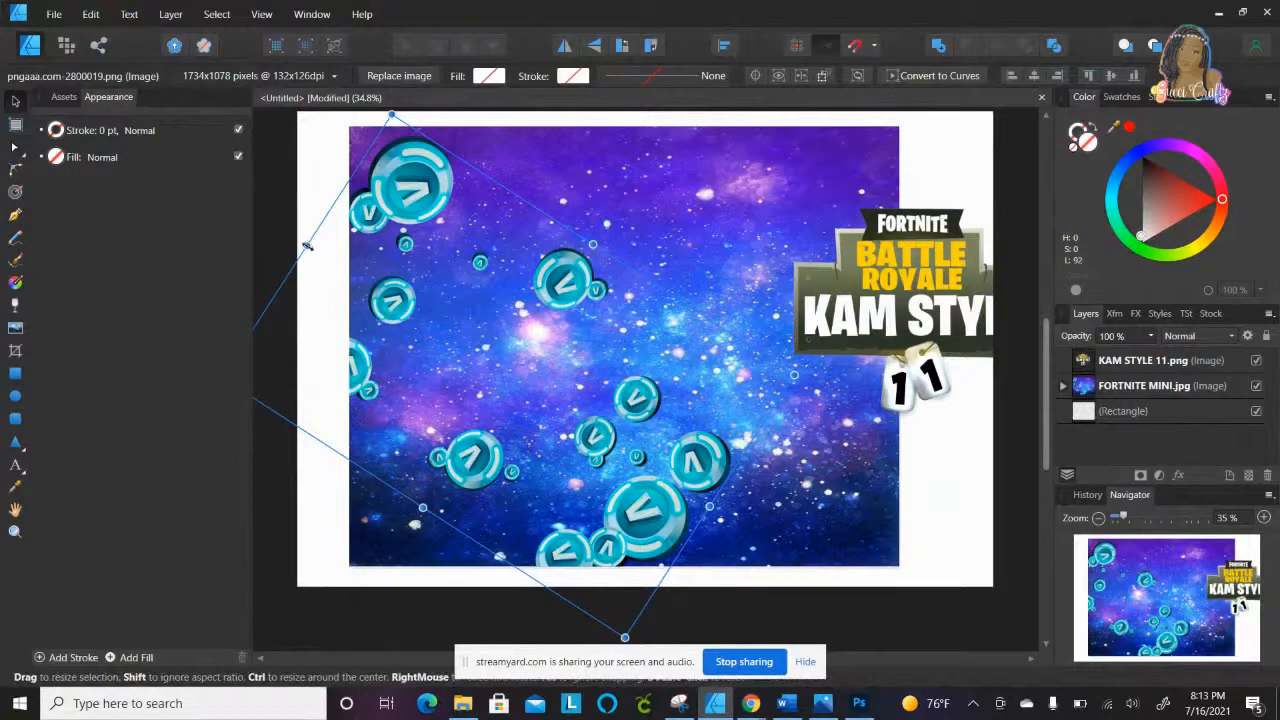
left_click_drag(308, 245, 470, 205)
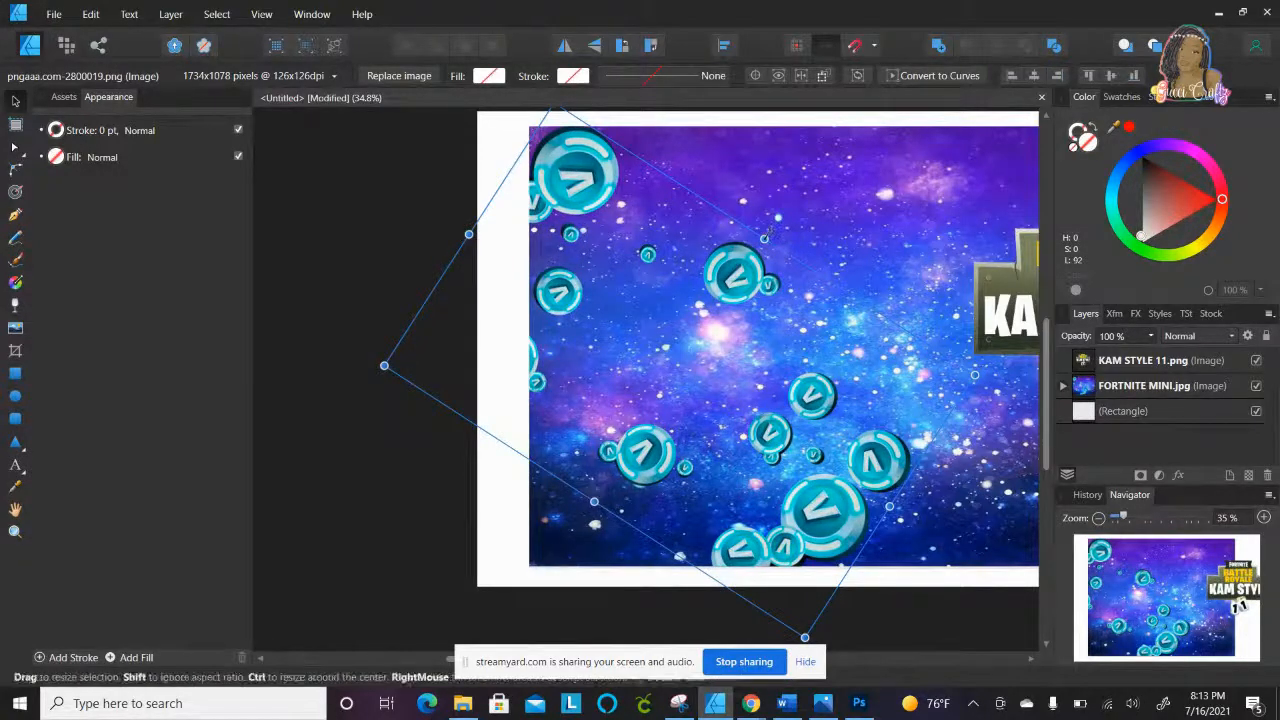
left_click_drag(766, 238, 798, 224)
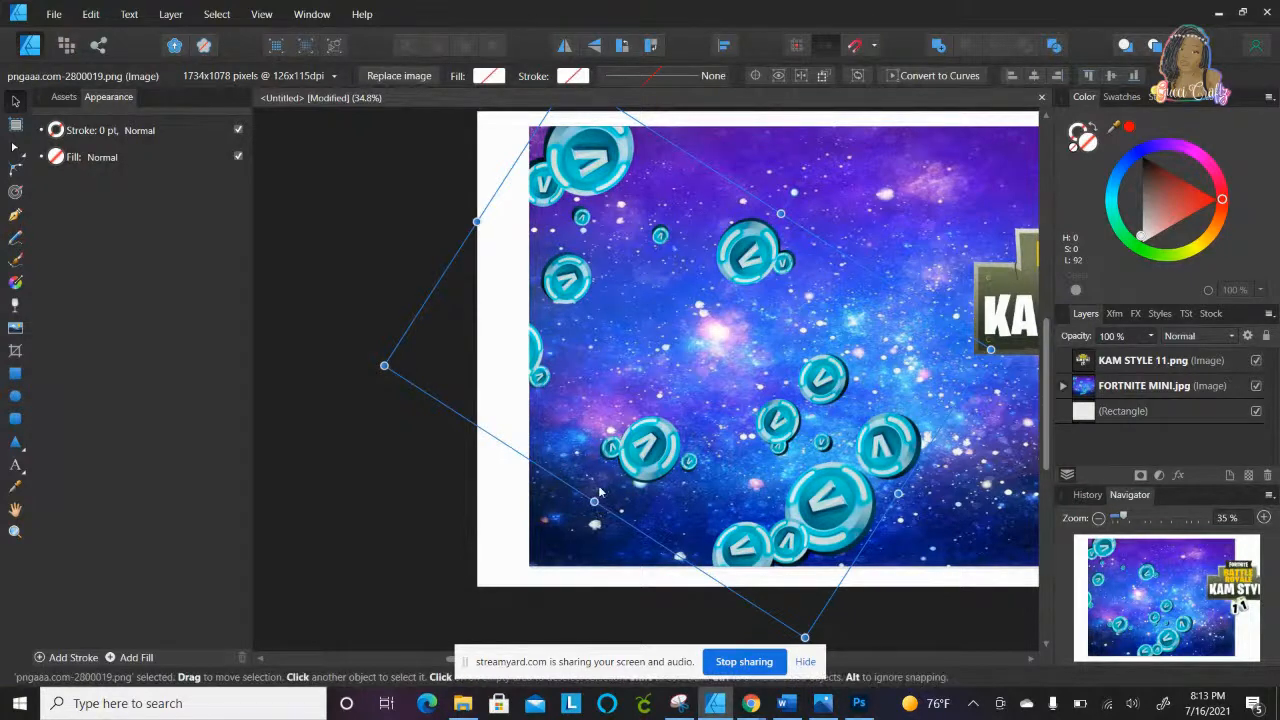
mouse_move(595, 501)
left_mouse_down()
mouse_move(578, 522)
mouse_move(589, 509)
left_mouse_up()
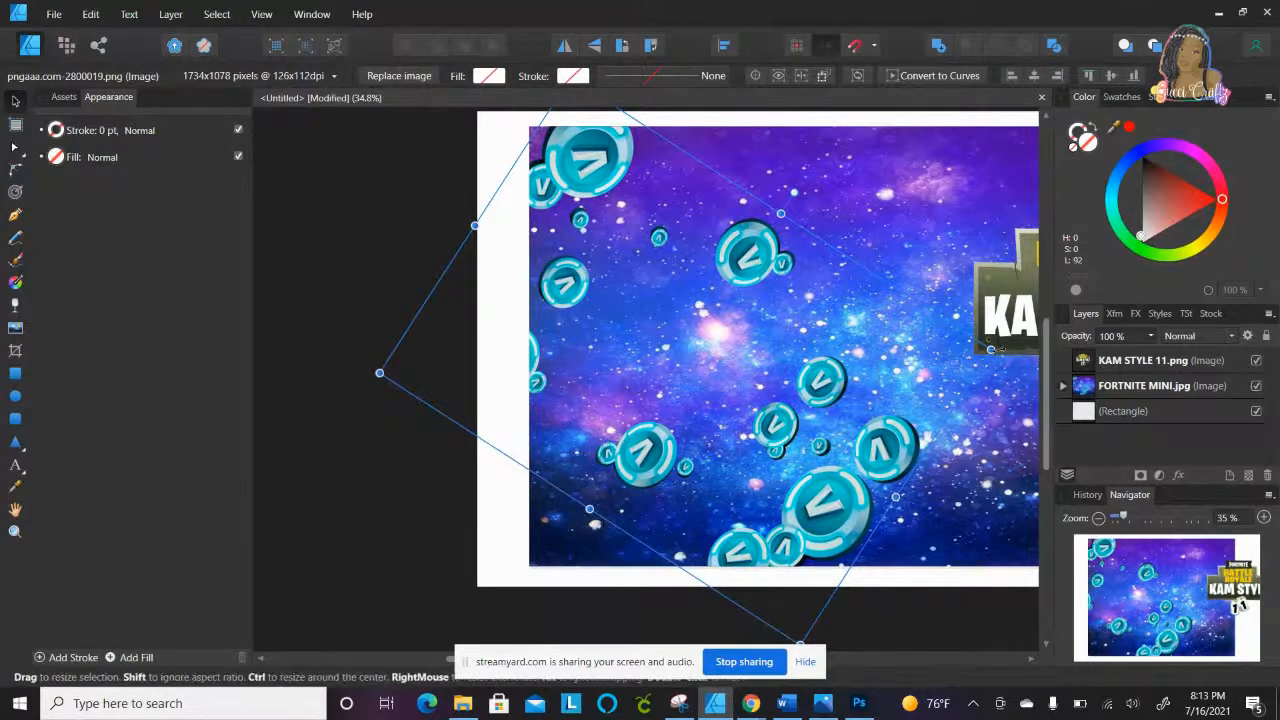
left_click_drag(990, 348, 962, 349)
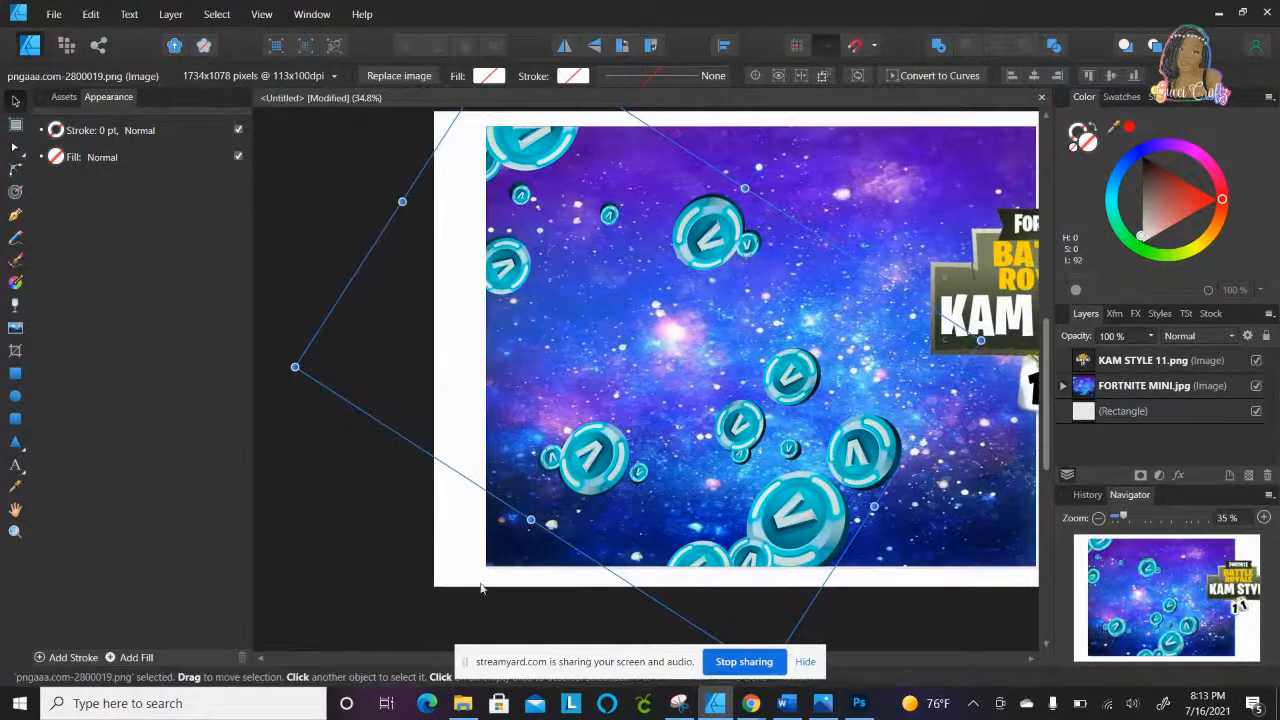
Step: Nudge the clipped V-coin image slightly down and to the left within the galaxy background
mouse_move(815, 517)
left_mouse_down()
mouse_move(800, 516)
mouse_move(811, 525)
left_mouse_up()
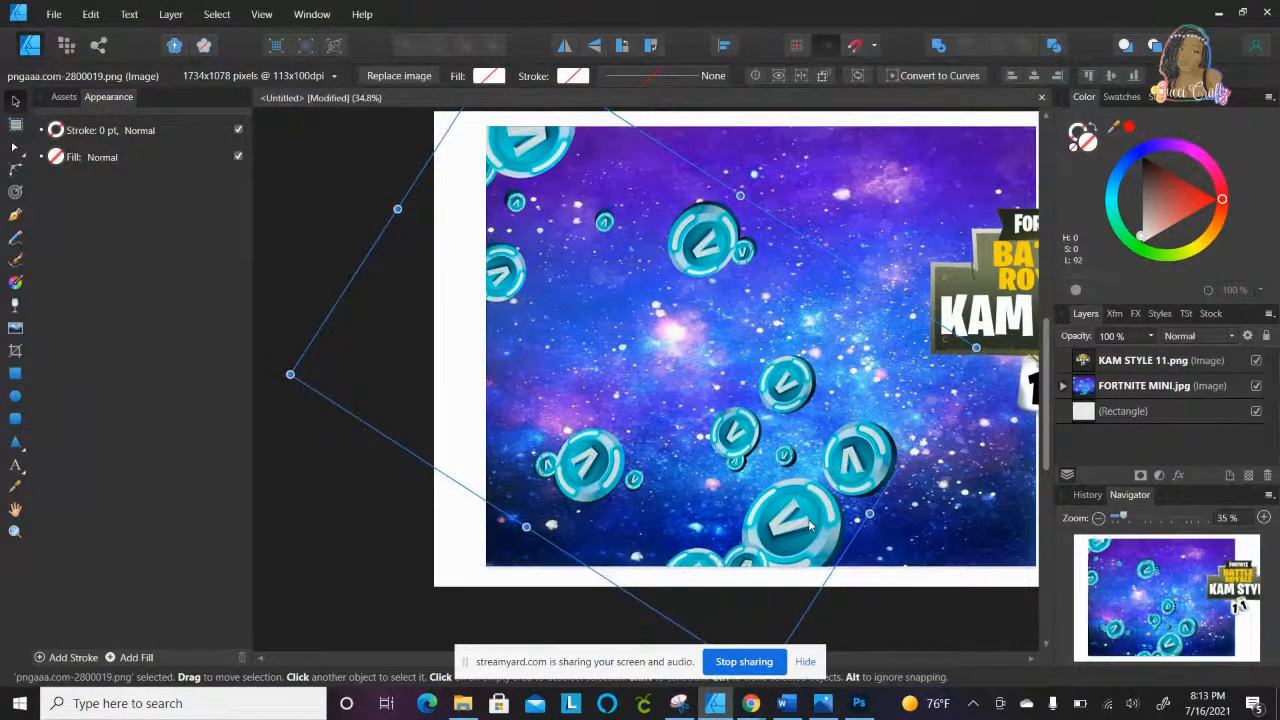
left_click(452, 558)
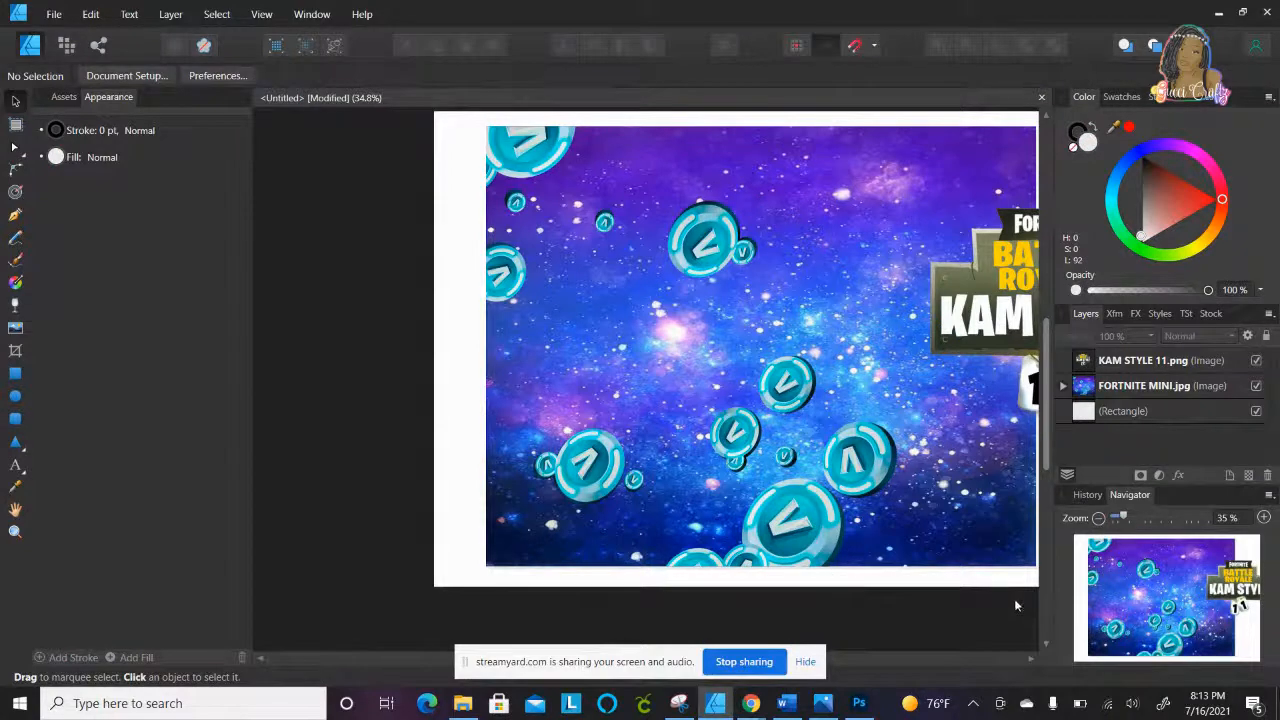
Step: Move the Fortnite Battle Royale logo onto the background's left half and enlarge it to about 126%
left_click_drag(997, 294, 601, 279)
left_click_drag(845, 467, 897, 513)
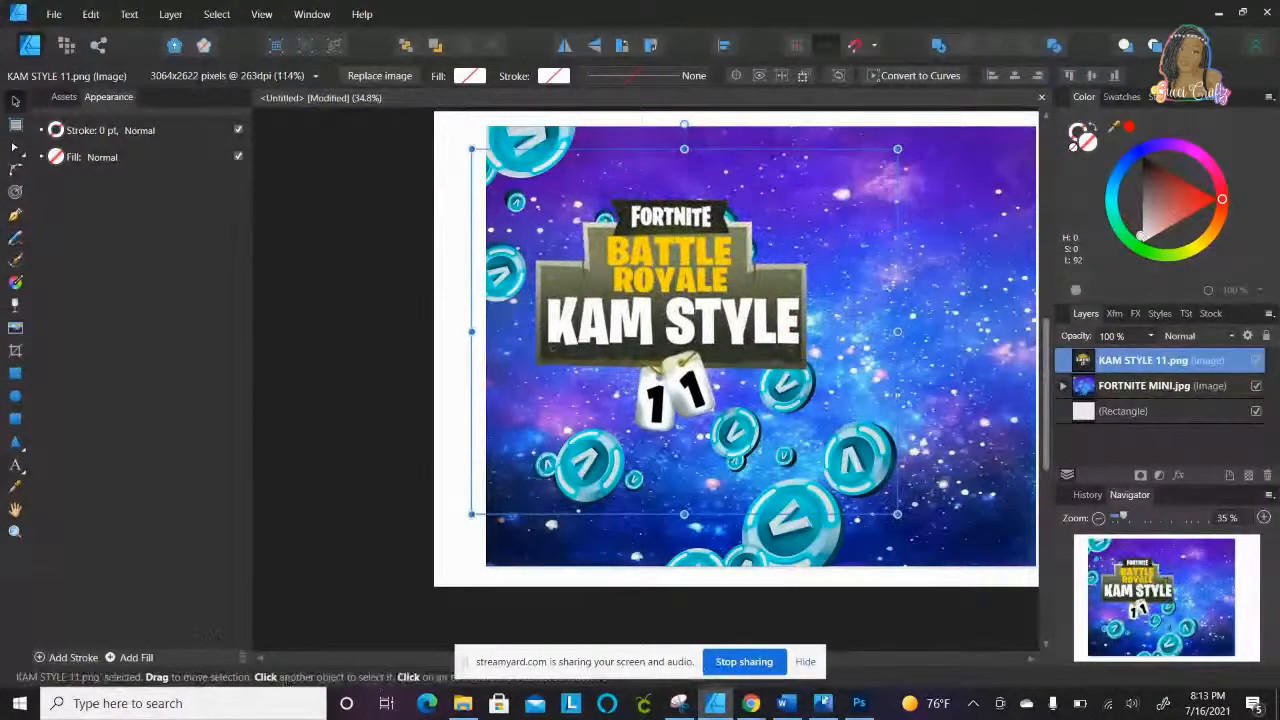
left_click_drag(588, 667, 764, 24)
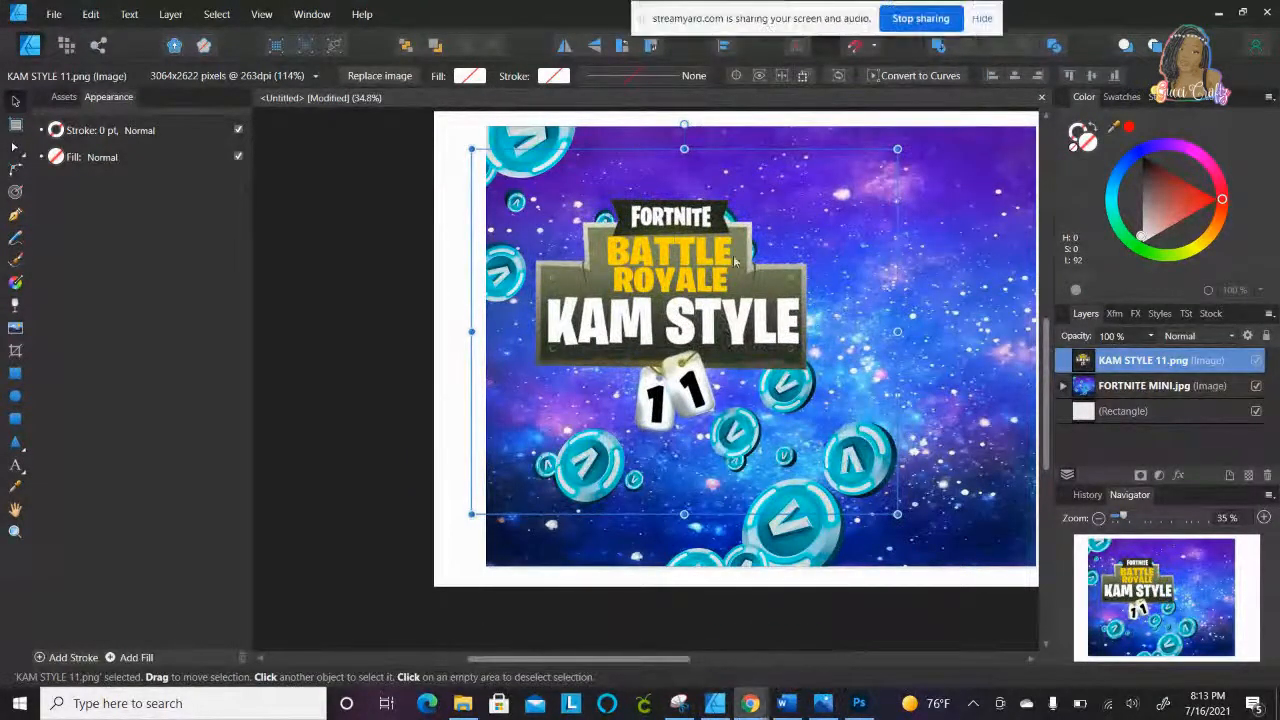
left_click_drag(644, 661, 732, 677)
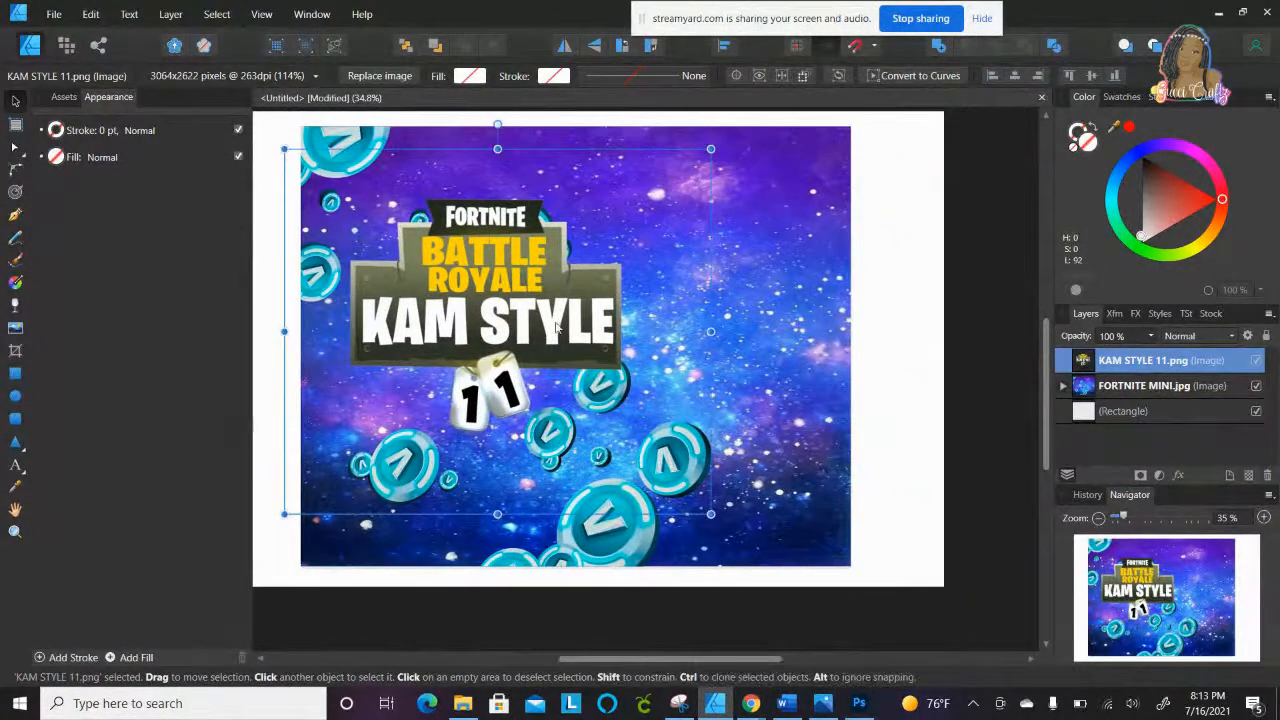
left_click_drag(557, 327, 537, 357)
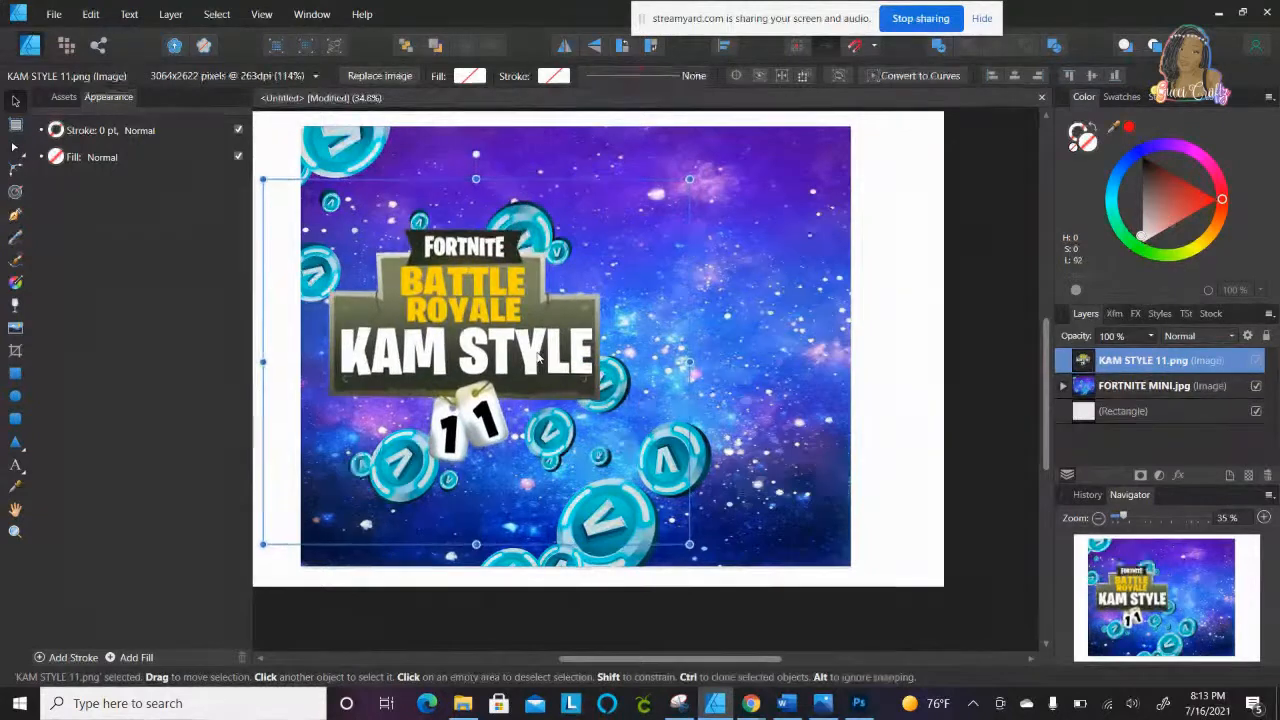
left_click_drag(689, 179, 743, 159)
left_click_drag(590, 325, 573, 331)
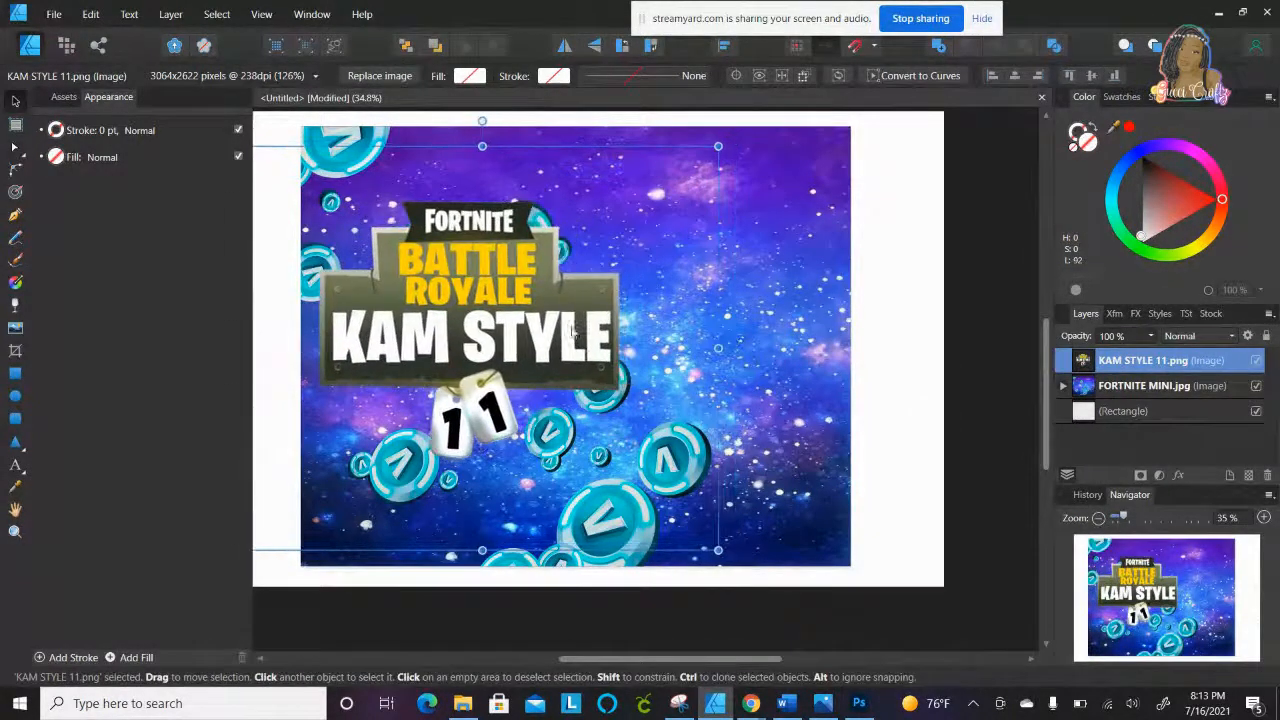
Step: Shift the V-coin image nested in the FORTNITE MINI layer a little to the left, keeping its height on the background
left_click(624, 567)
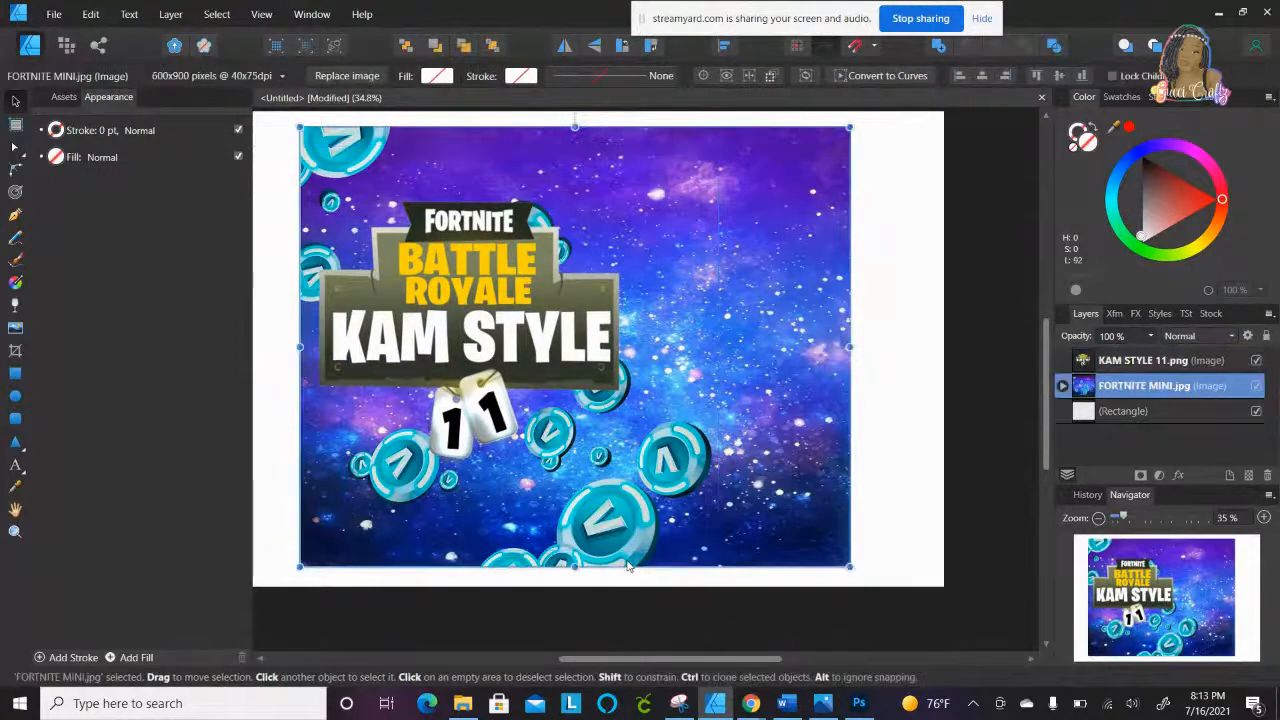
mouse_move(624, 567)
left_mouse_down()
mouse_move(580, 567)
mouse_move(628, 566)
left_mouse_up()
left_click(617, 493)
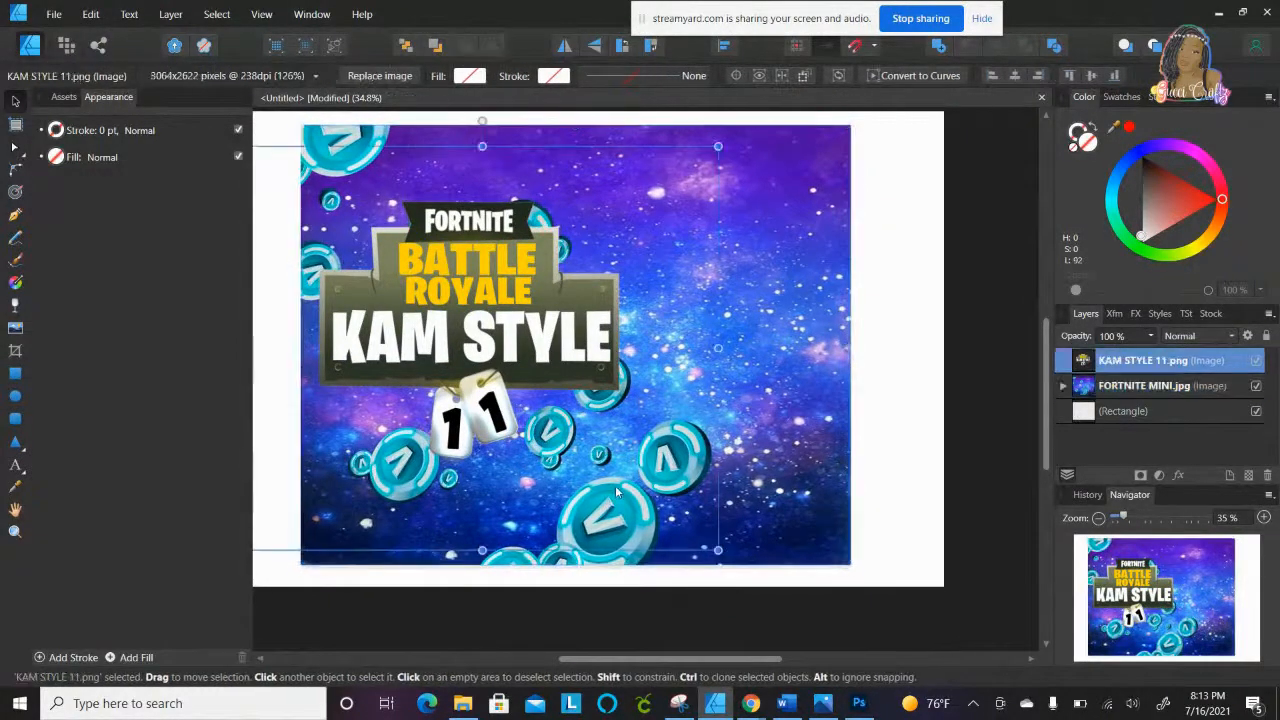
left_click(515, 563)
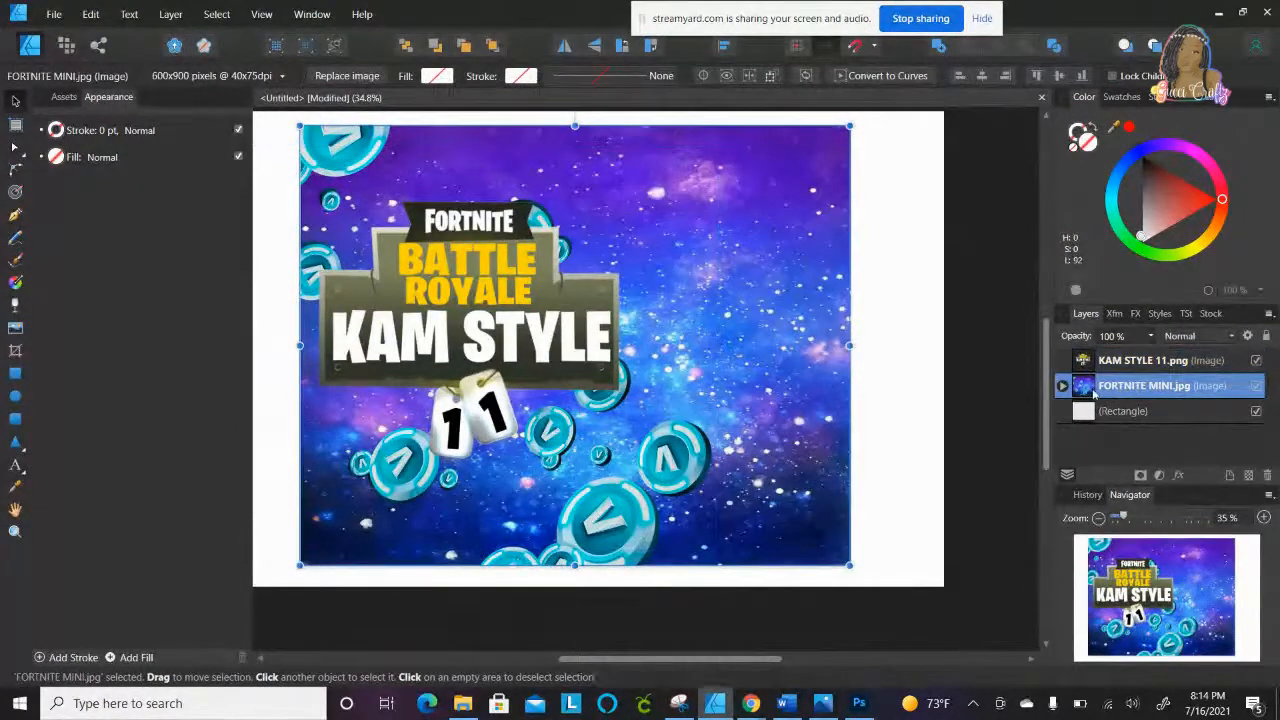
left_click(1063, 386)
left_click(1112, 412)
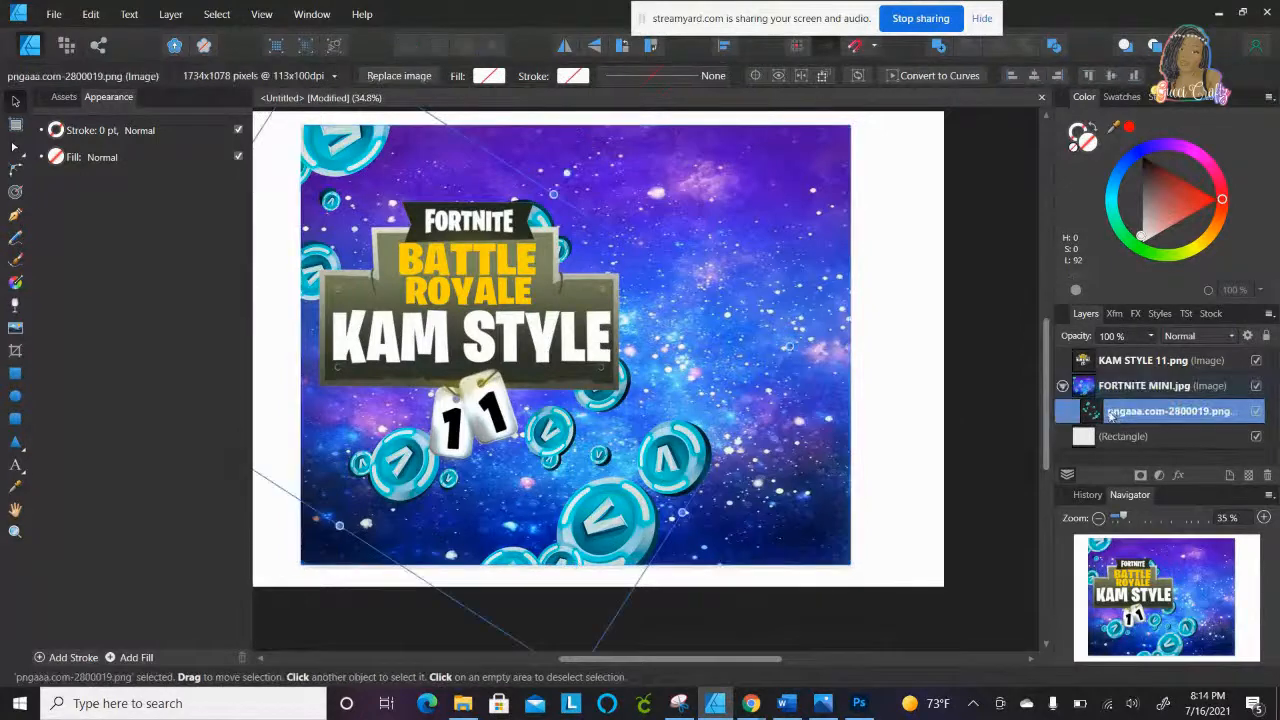
left_click_drag(622, 502, 590, 502)
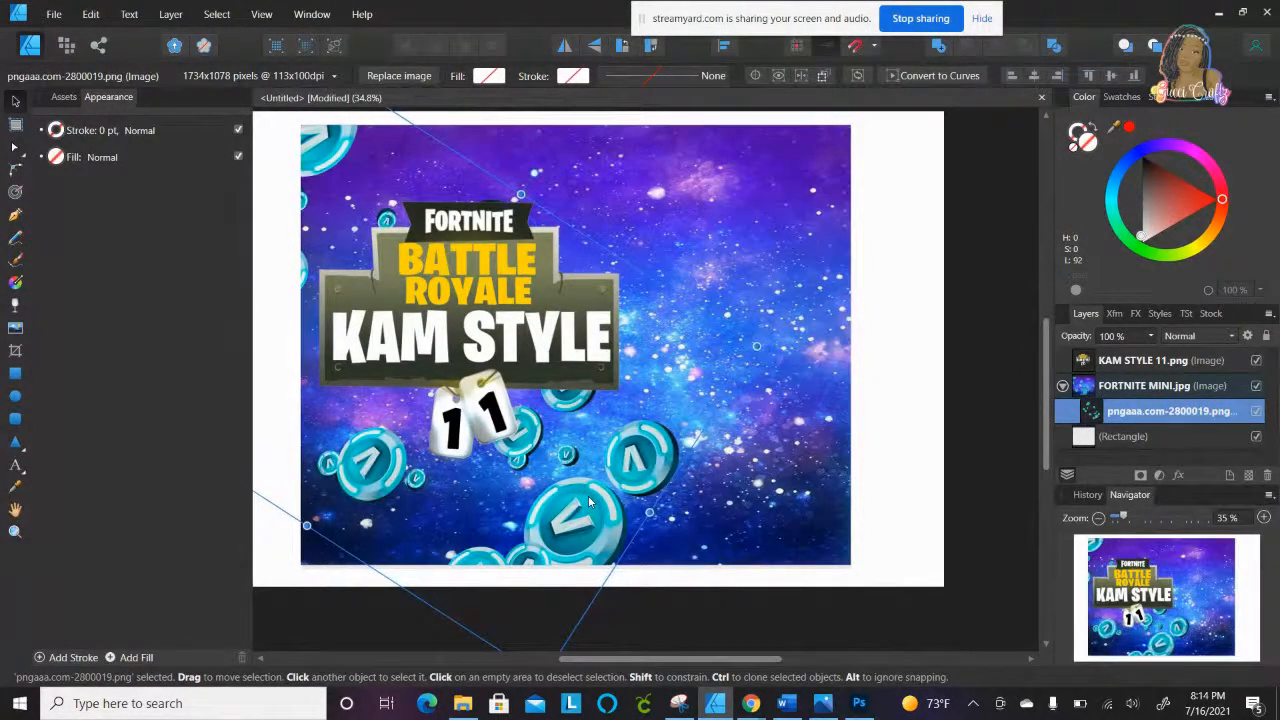
Step: Enlarge the Fortnite Battle Royale logo to about 138% and move it slightly down and left on the background
left_click(466, 298)
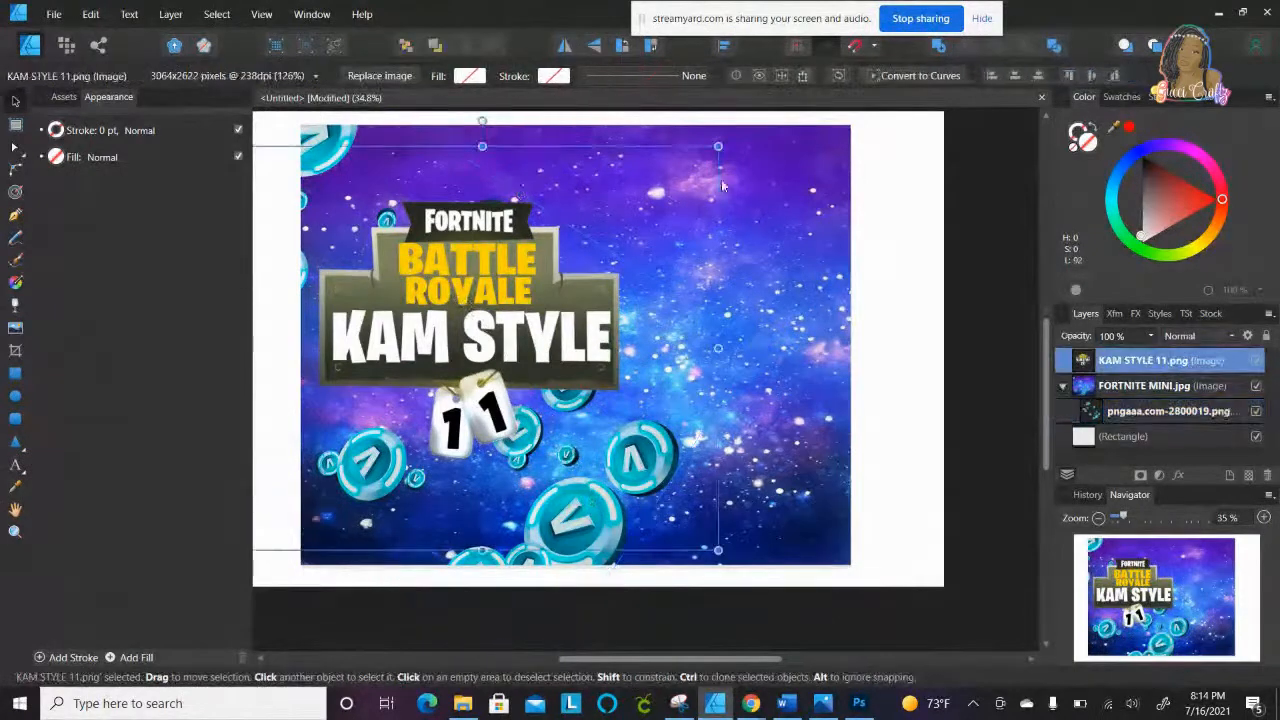
left_click_drag(718, 146, 761, 180)
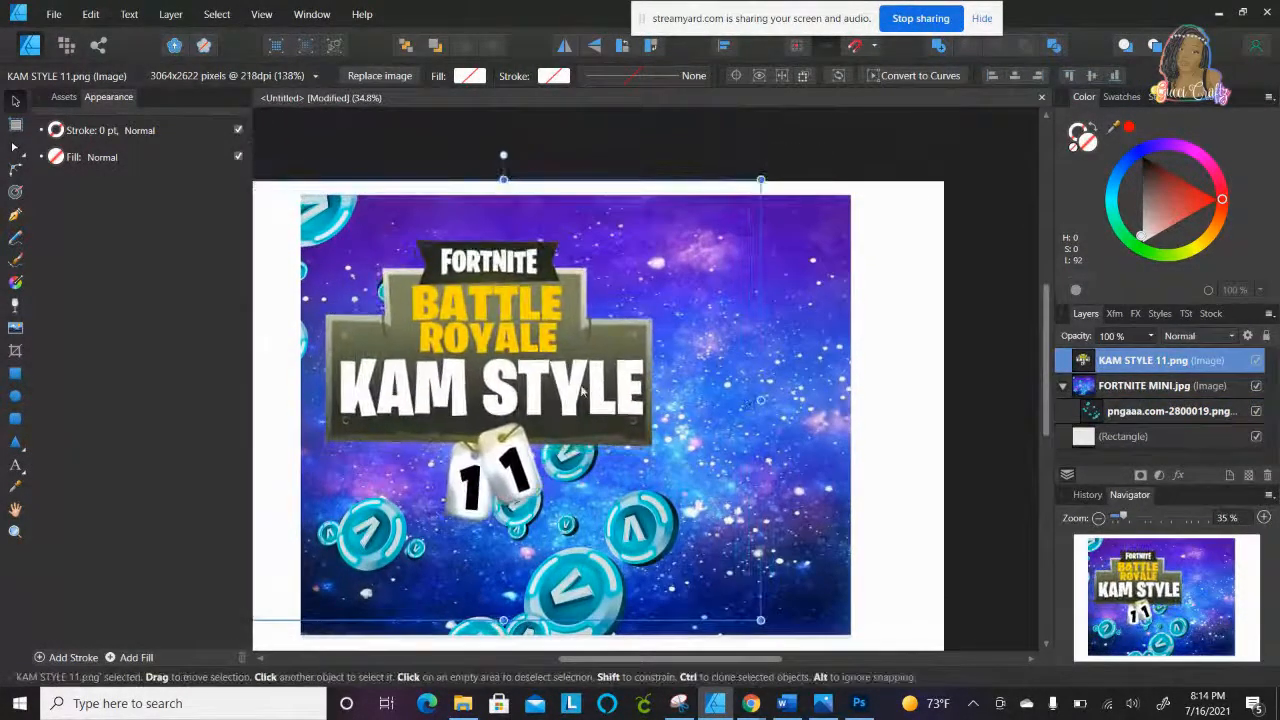
left_click_drag(582, 393, 569, 422)
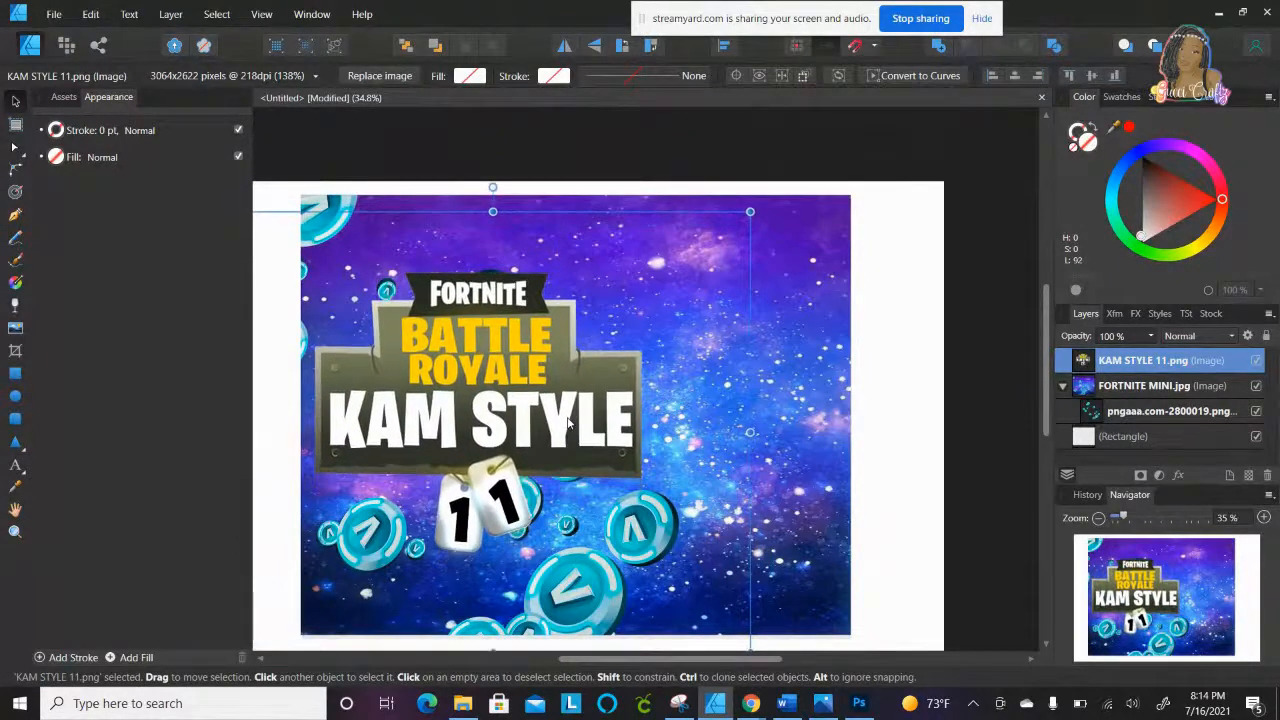
Step: Place the pngfind.com-blue-lightning-png-156389 image at default size and move it over the background's upper-left area
left_click(54, 14)
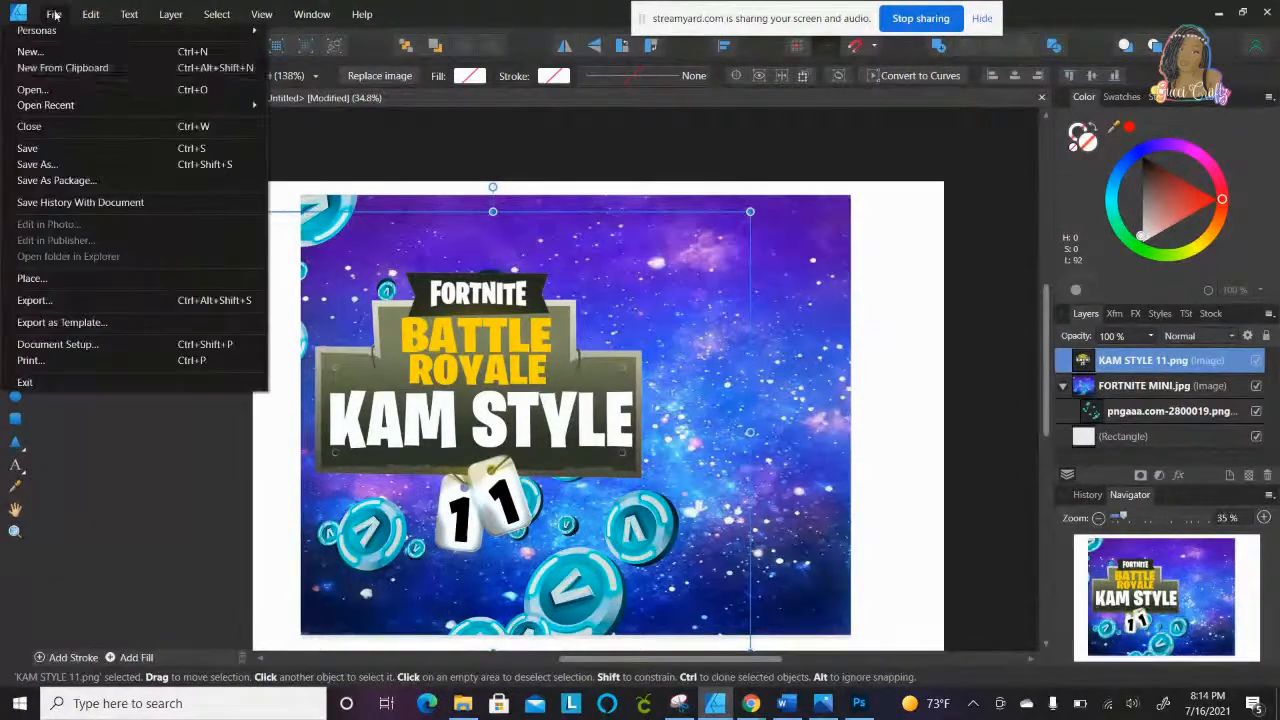
left_click(85, 277)
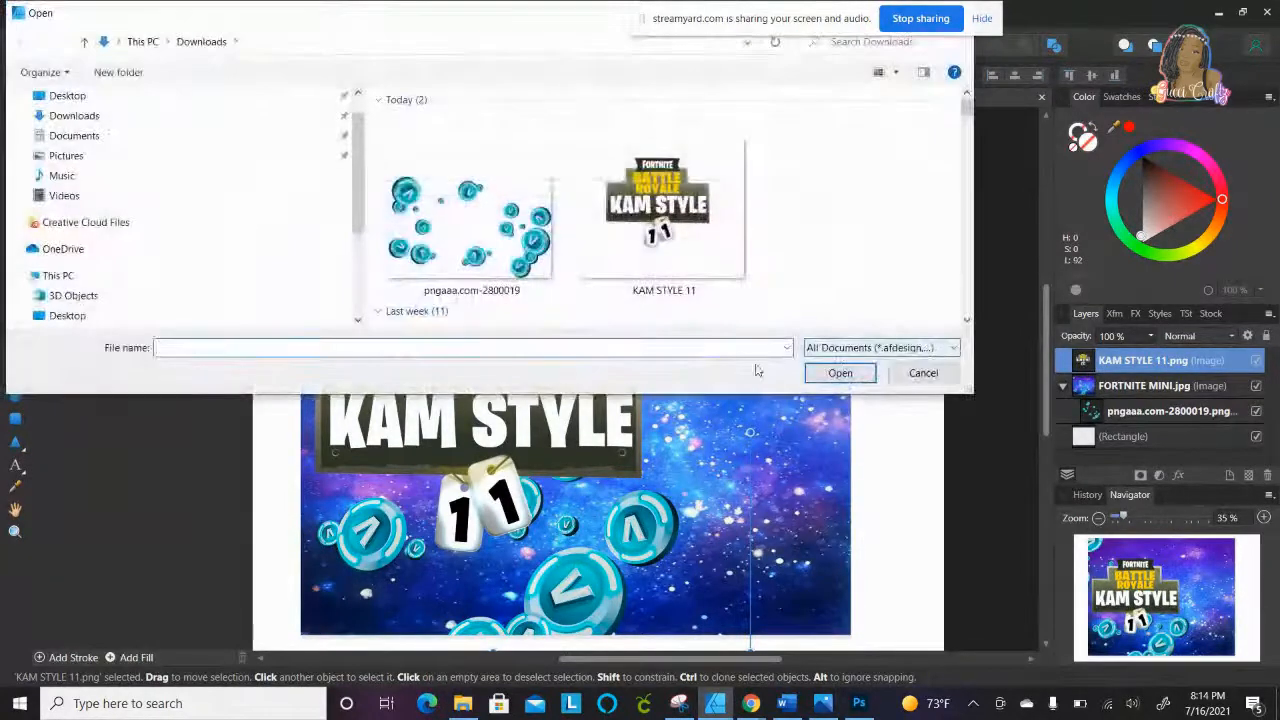
left_click(967, 321)
left_click(966, 93)
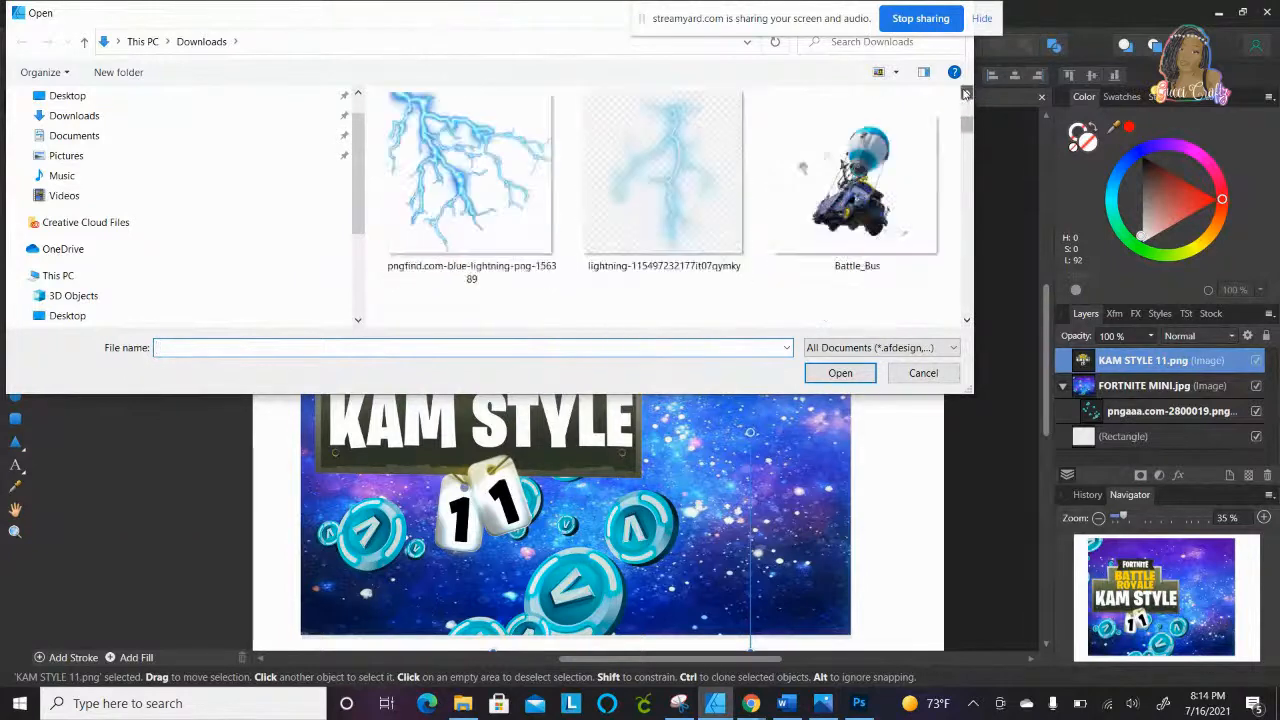
left_click(840, 372)
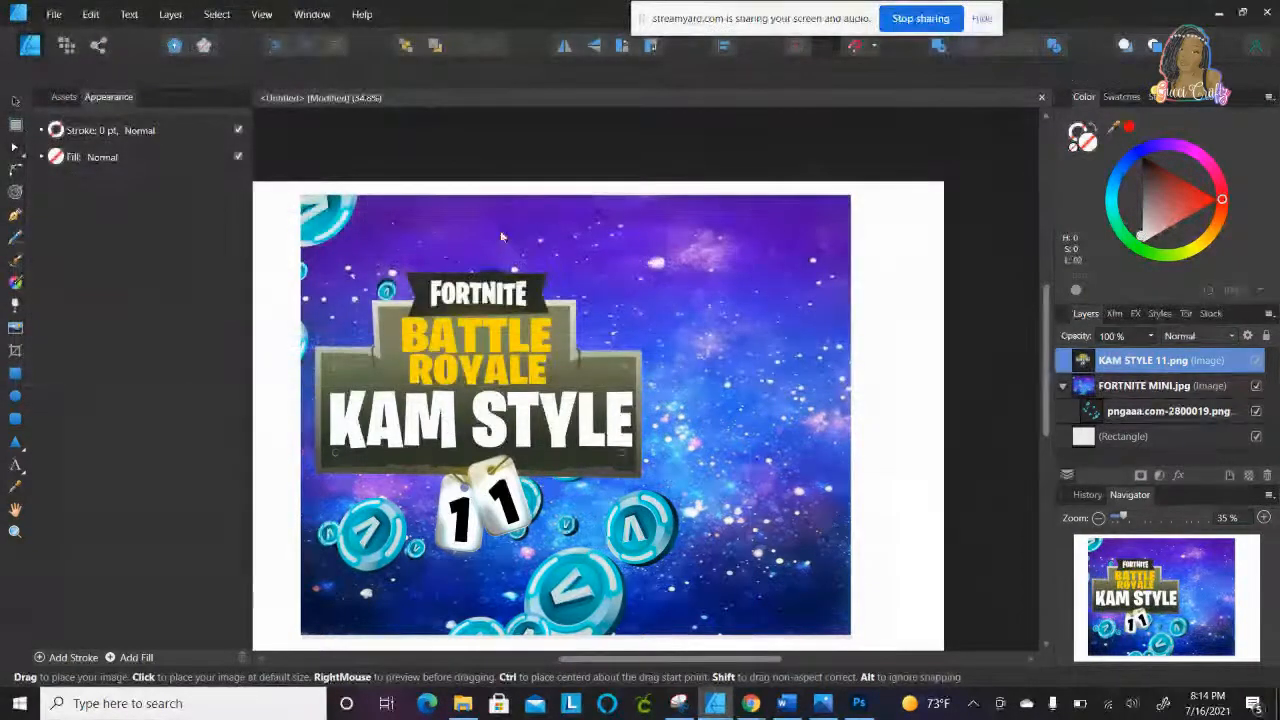
left_click(438, 168)
left_click_drag(473, 216, 363, 262)
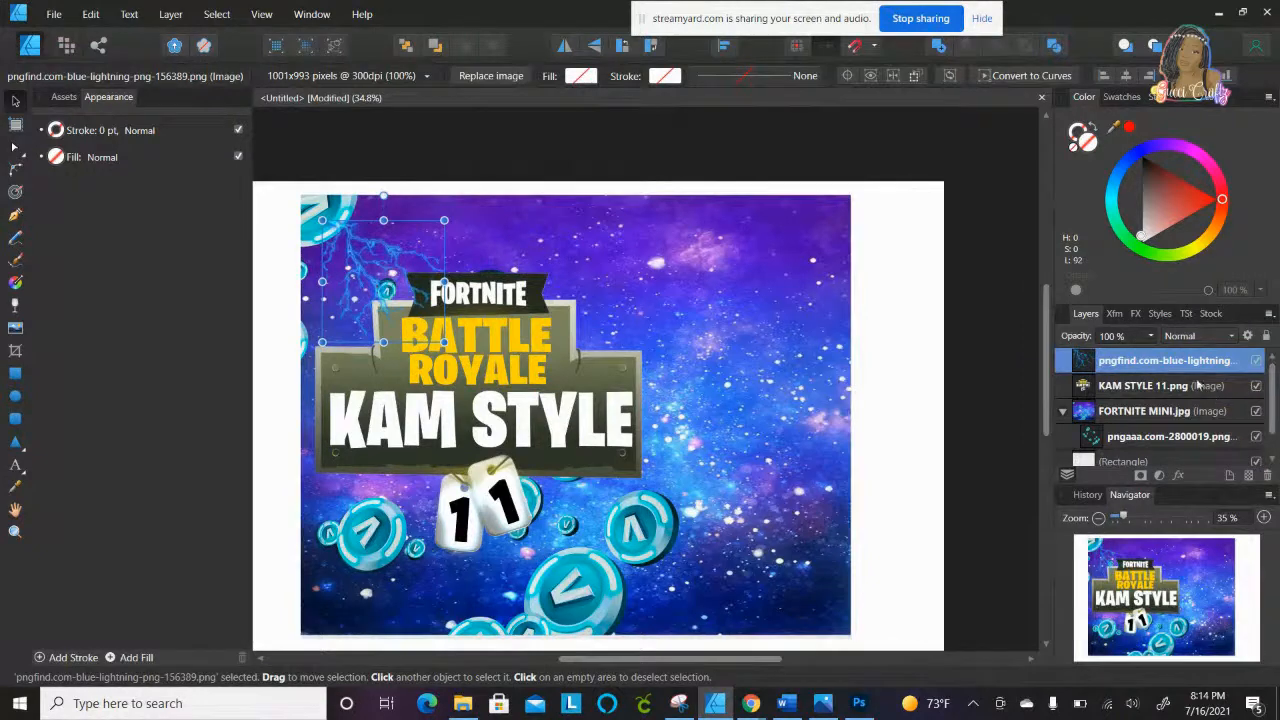
Step: Move the blue lightning layer down the stack and nest it inside the V-coin layer within FORTNITE MINI
left_click_drag(1170, 366, 1176, 458)
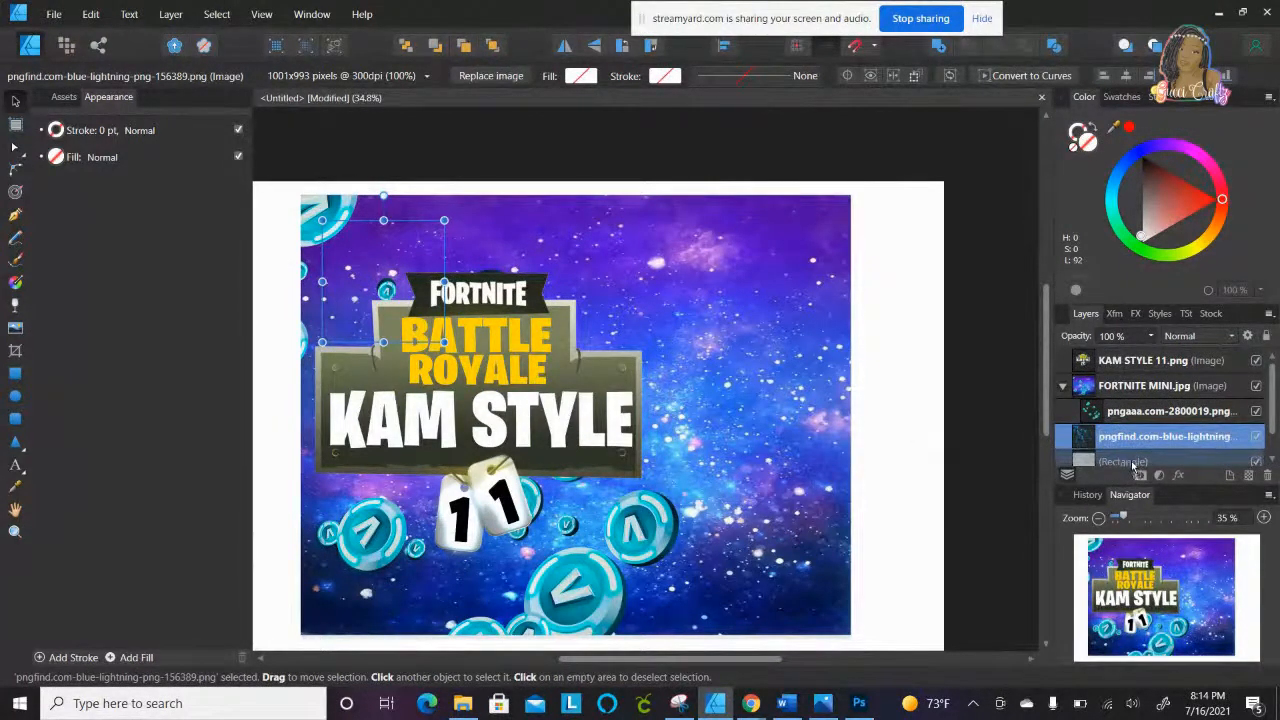
left_click_drag(1133, 465, 1133, 463)
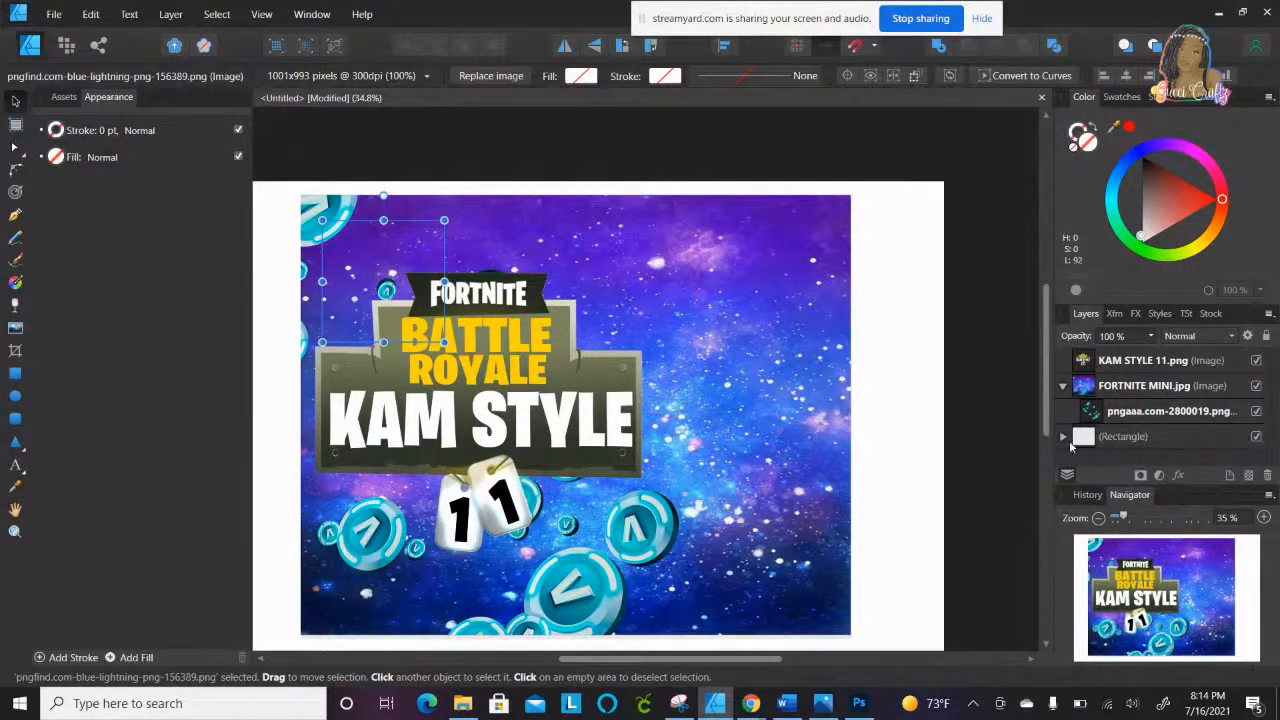
left_click(1064, 440)
scroll(1120, 450, "down", 1)
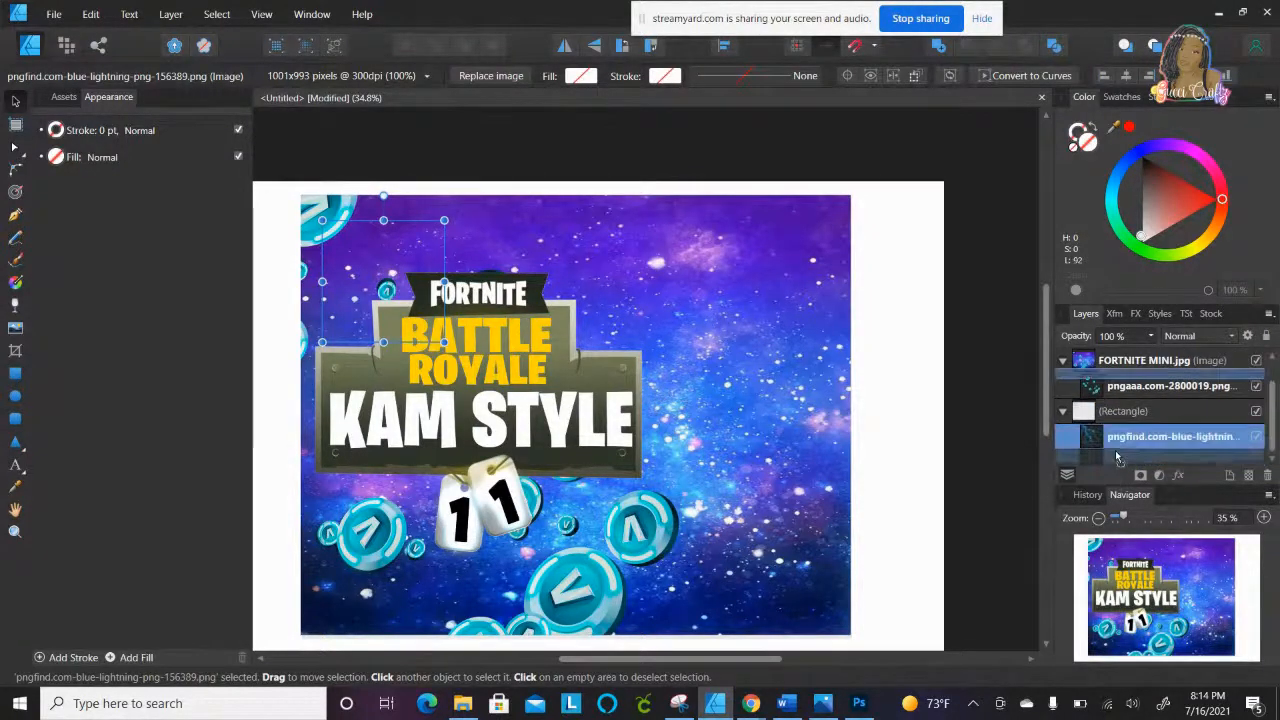
left_click_drag(1117, 447, 1120, 430)
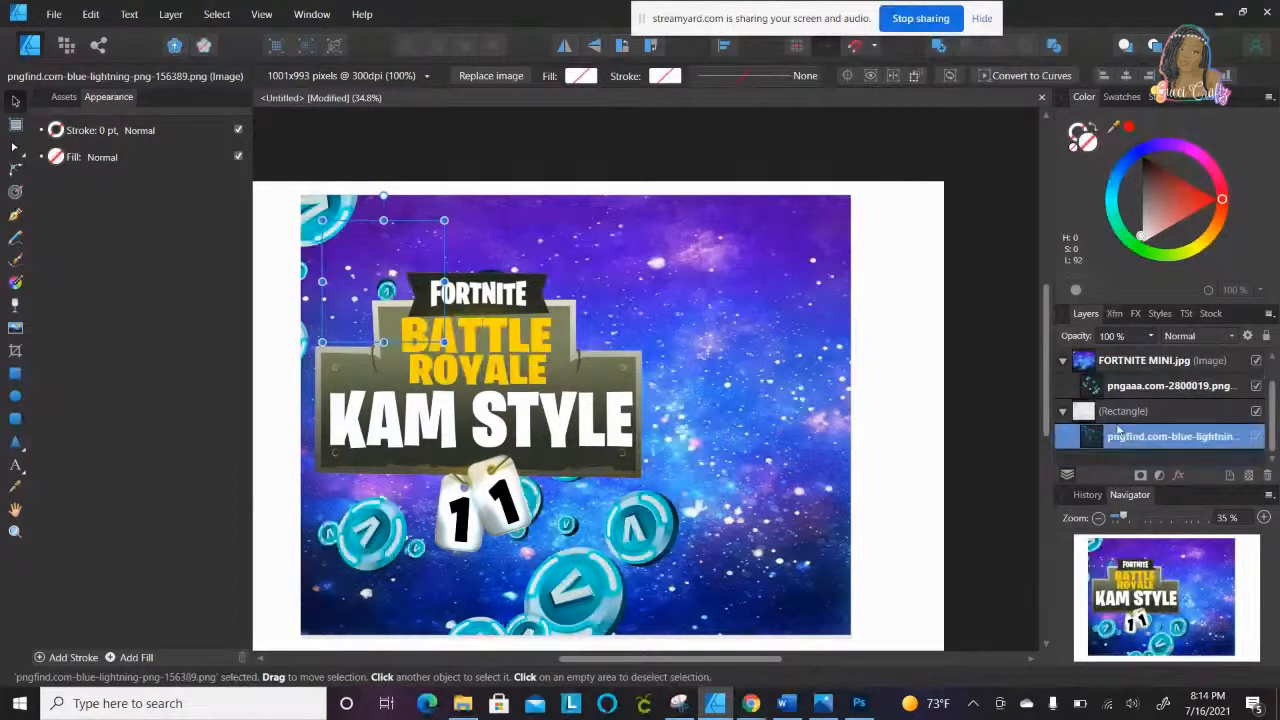
left_click_drag(1194, 443, 1158, 394)
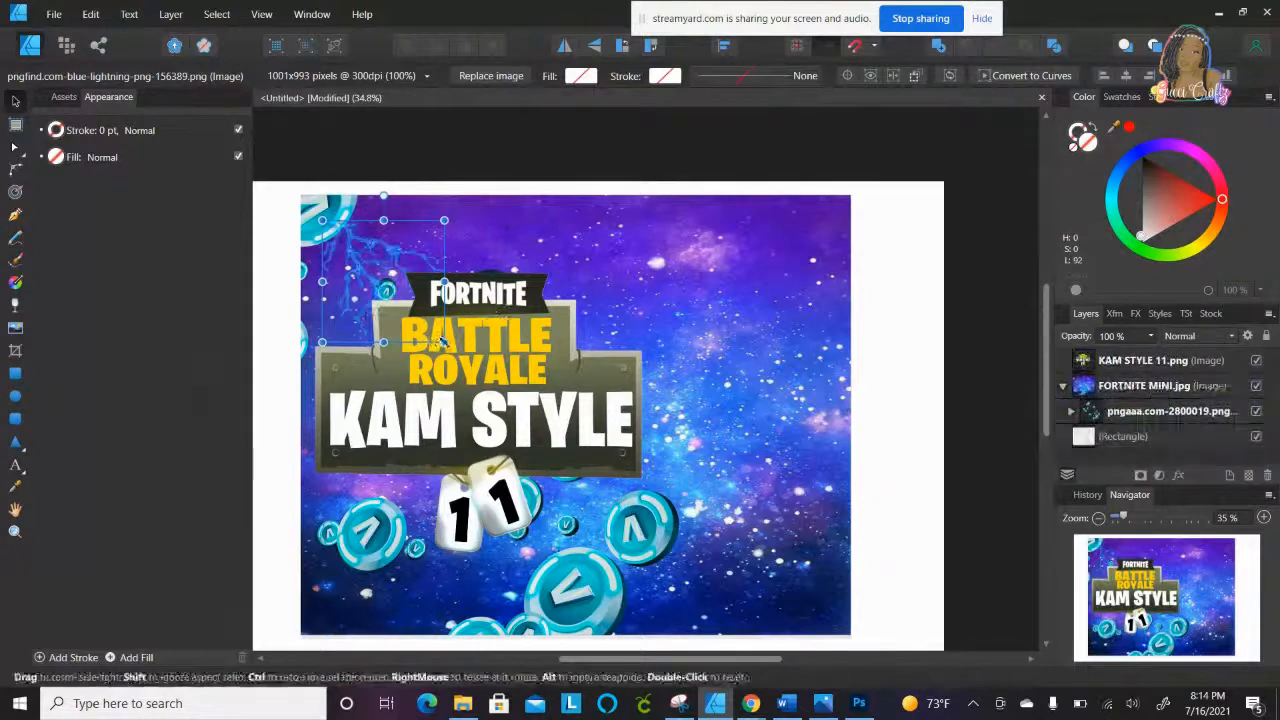
Step: Enlarge the blue lightning image to about 366% and position it over the background's left side, spanning its full height
left_click_drag(446, 343, 756, 615)
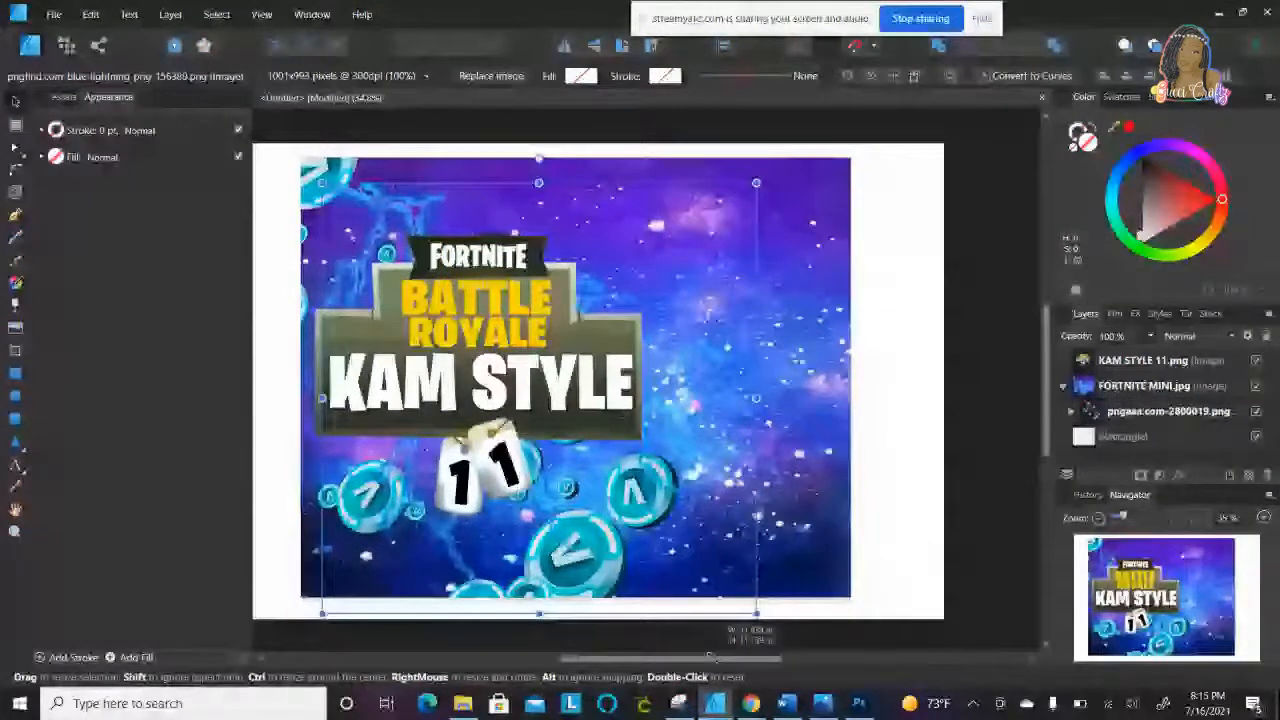
left_click_drag(711, 657, 720, 592)
left_click_drag(322, 163, 292, 133)
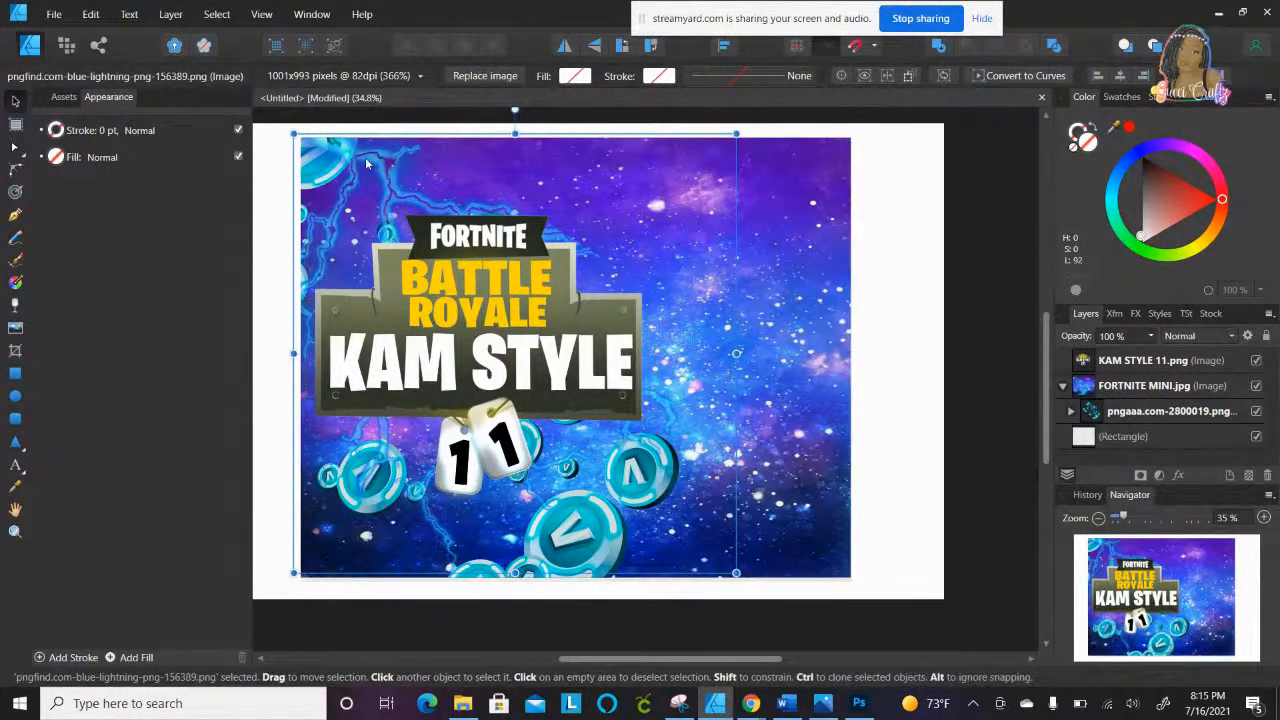
mouse_move(367, 163)
left_mouse_down()
mouse_move(378, 172)
mouse_move(376, 159)
left_mouse_up()
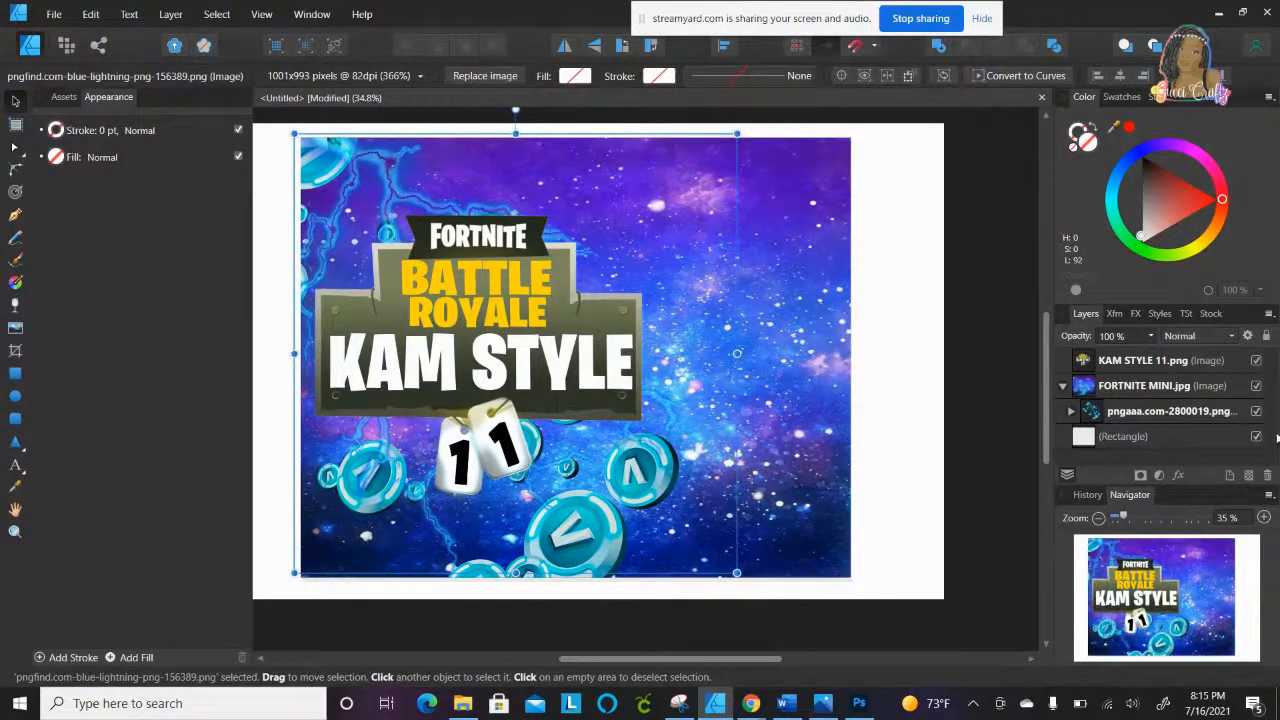
Step: Take the V-coin layer out of FORTNITE MINI and place it between that layer and the rectangle
left_click(1064, 390)
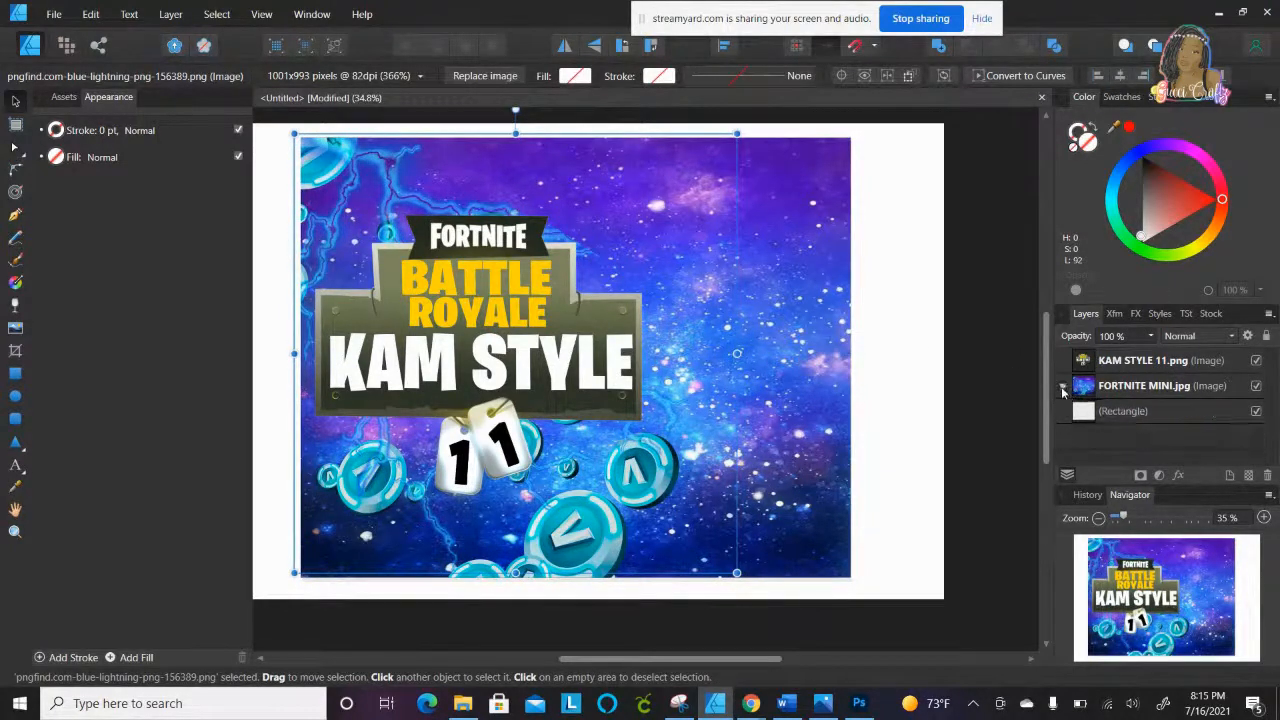
left_click(1064, 390)
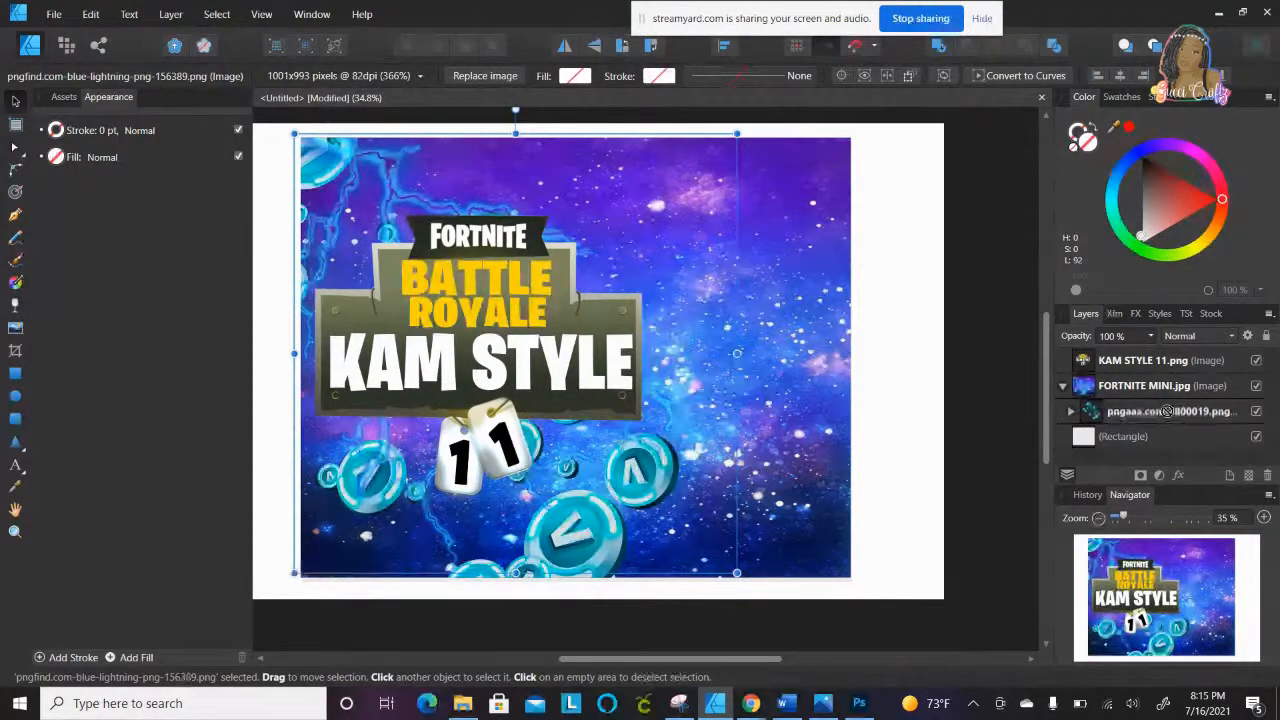
left_click_drag(1166, 411, 1206, 437)
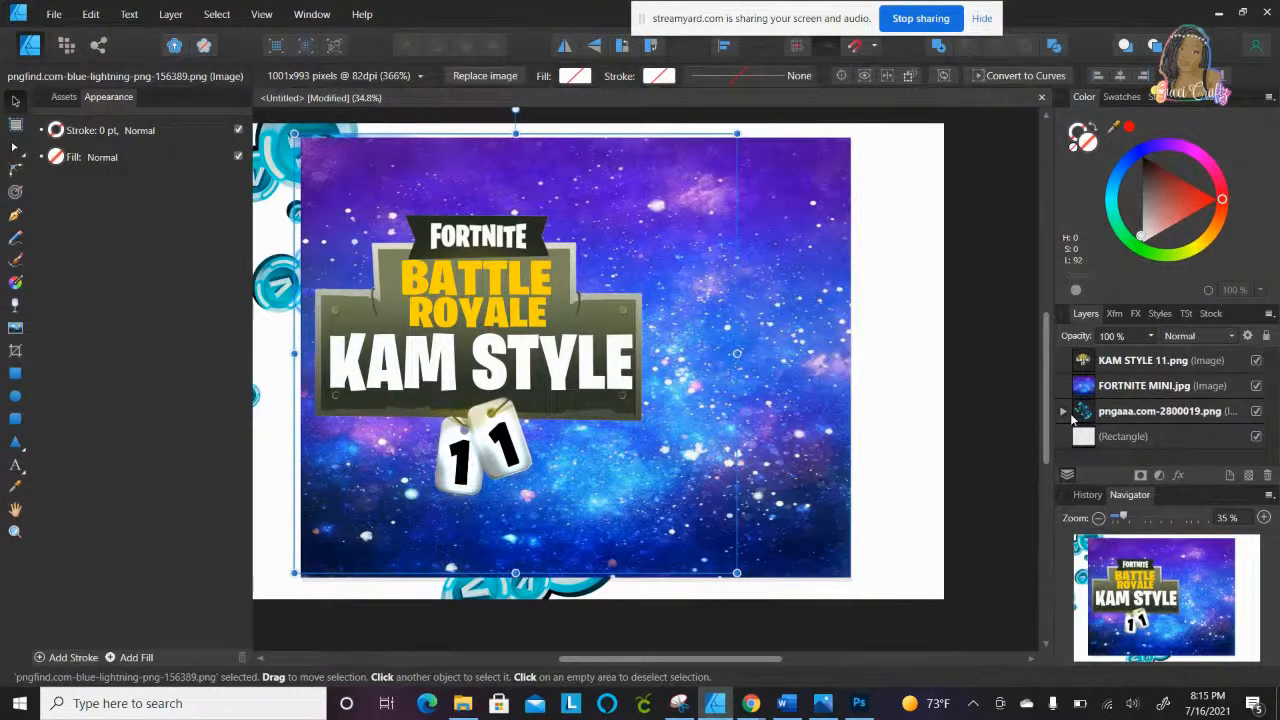
Step: Take the blue lightning image out of the V-coin layer and make it a separate layer directly above the rectangle
left_click(1063, 411)
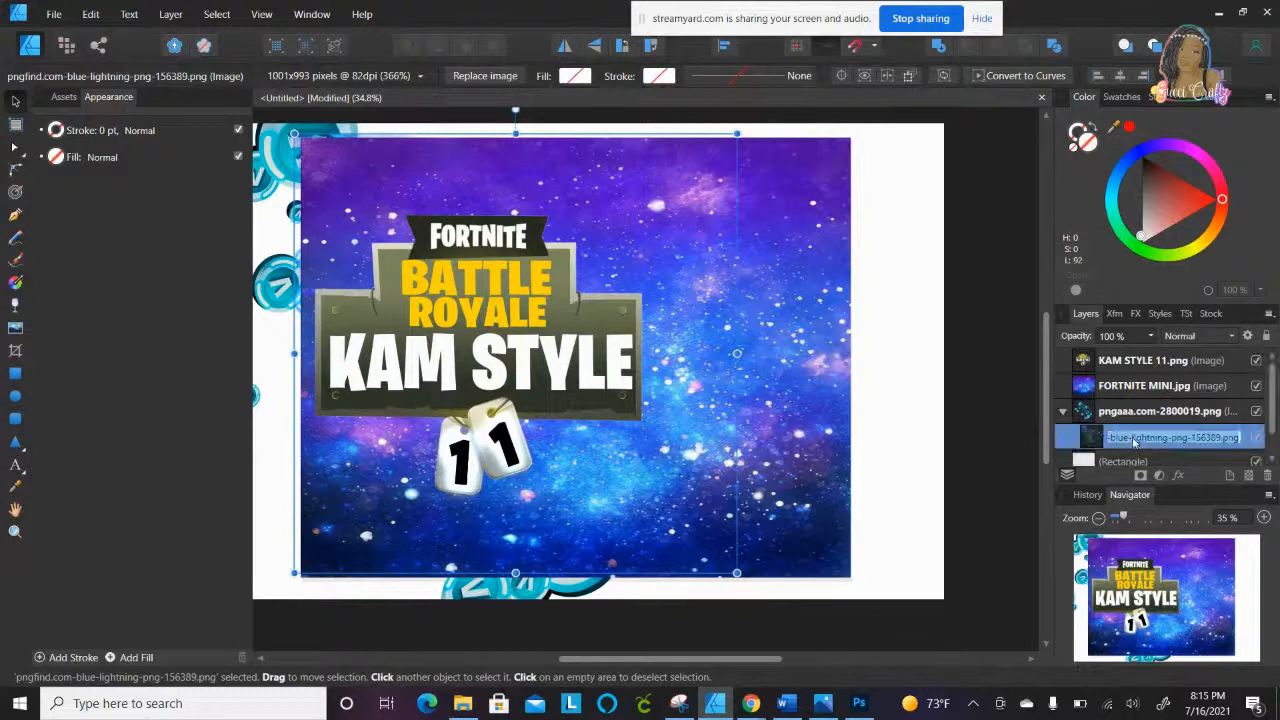
left_click_drag(1138, 476, 1133, 466)
scroll(1177, 455, "down", 1)
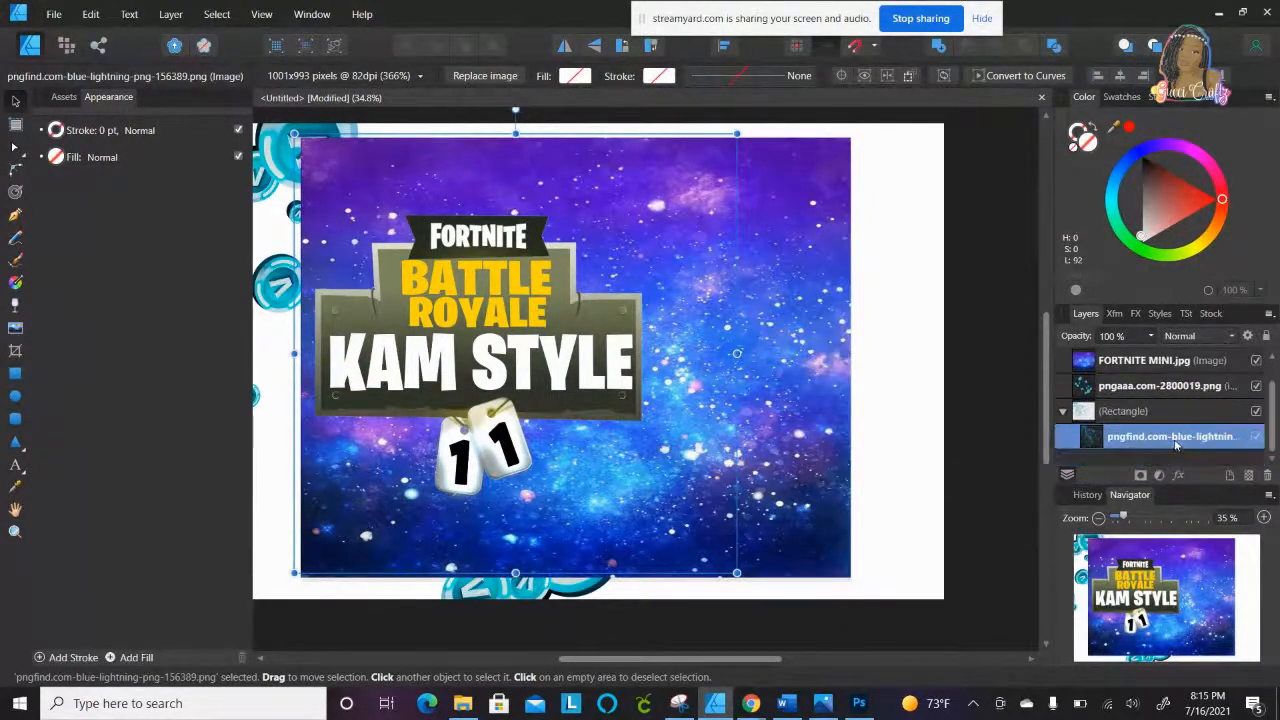
left_click(1063, 414)
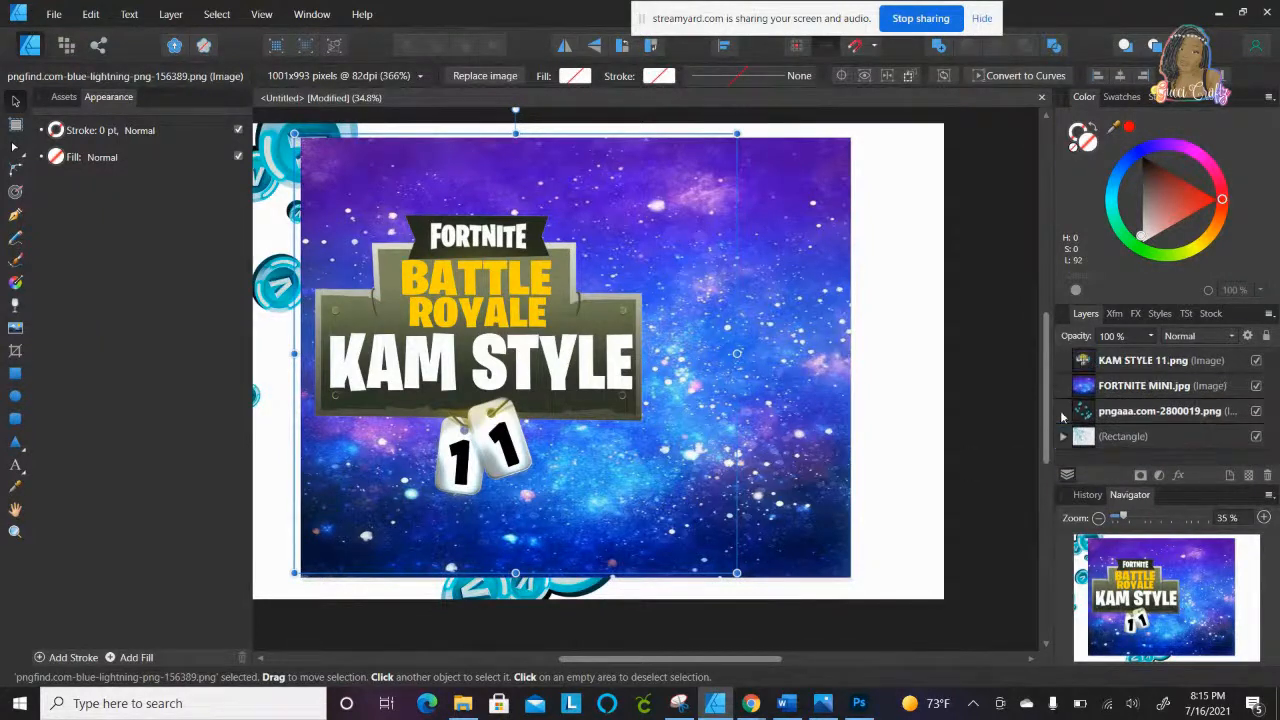
left_click(1064, 437)
left_click_drag(1142, 458, 1152, 410)
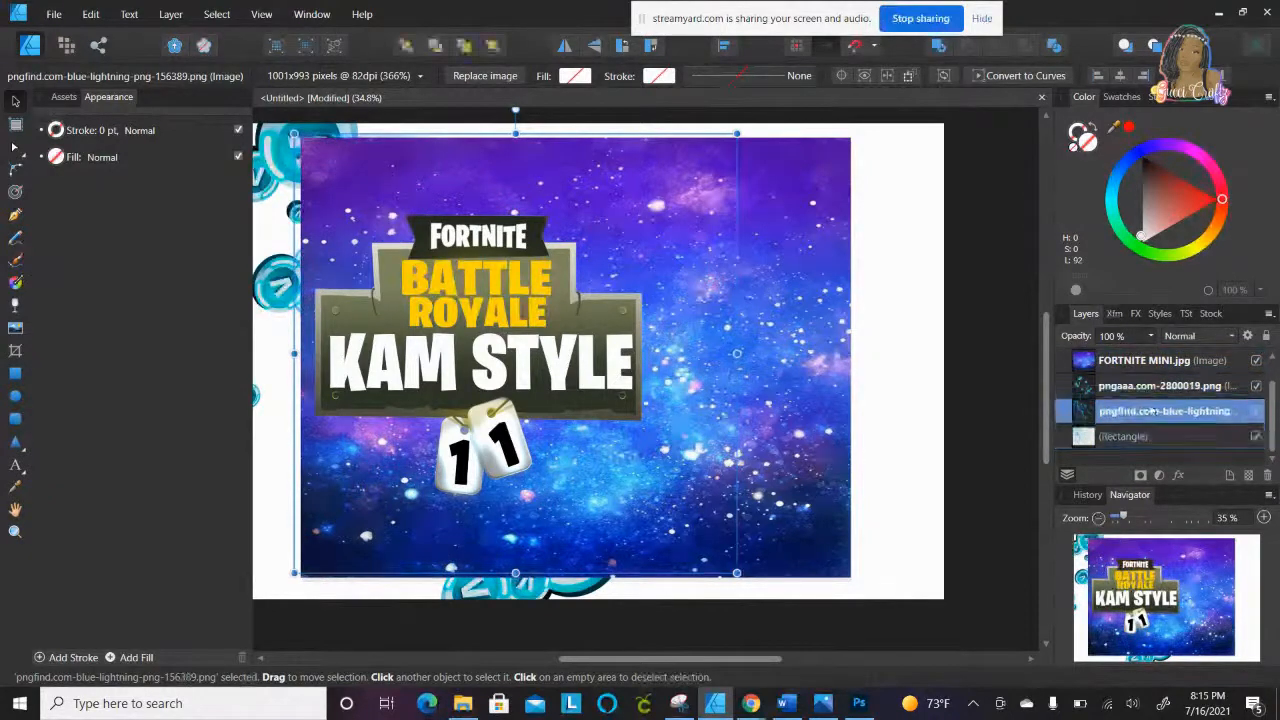
Step: Nest the V-coin layer inside FORTNITE MINI and shift the coins down and right, filling the background's upper-left corner with one coin
double_click(1150, 416)
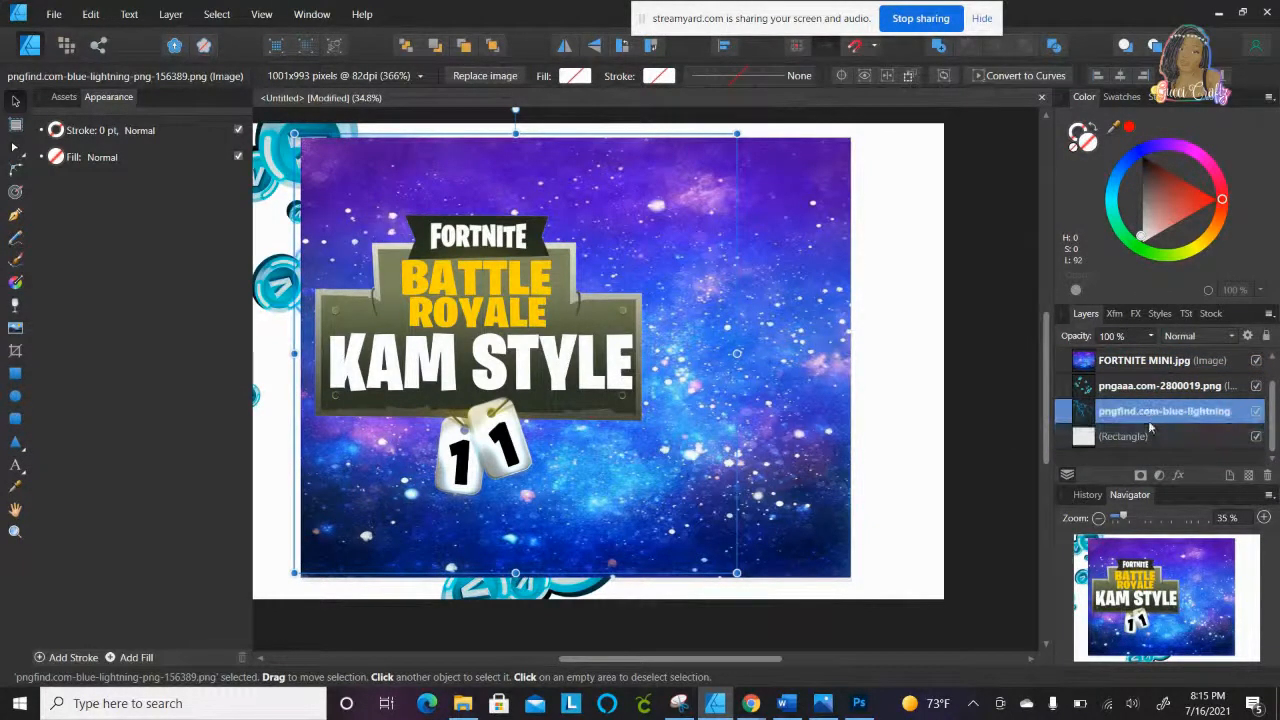
mouse_move(1118, 420)
left_mouse_down()
mouse_move(1120, 435)
mouse_move(1121, 416)
left_mouse_up()
left_click(1127, 391)
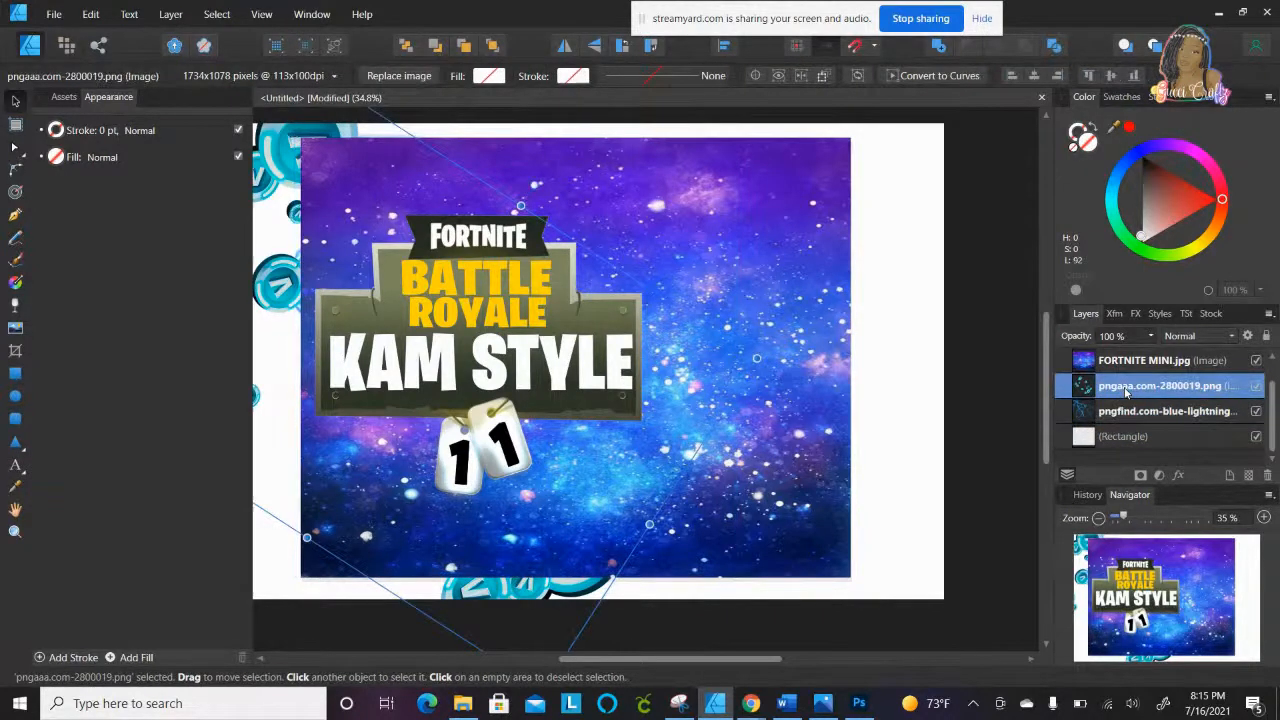
mouse_move(1128, 386)
left_mouse_down()
mouse_move(1133, 400)
mouse_move(1133, 386)
left_mouse_up()
scroll(1153, 428, "up", 1)
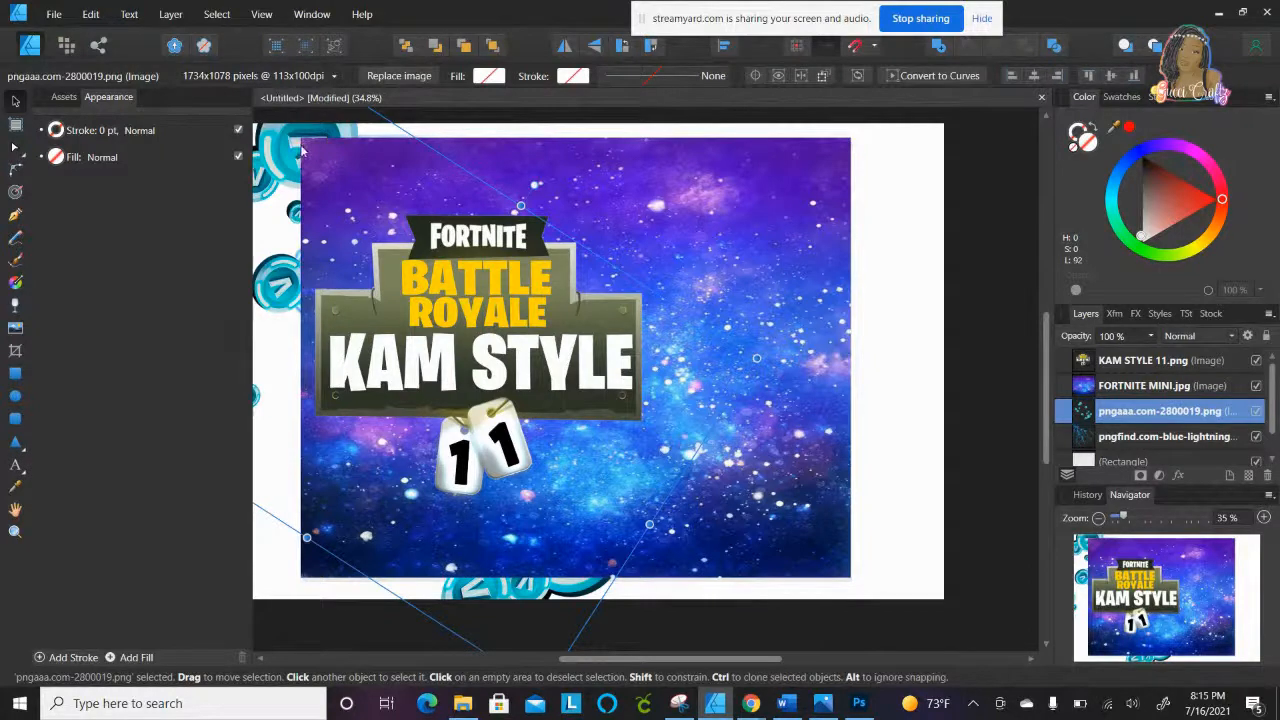
left_click_drag(1104, 410, 1130, 389)
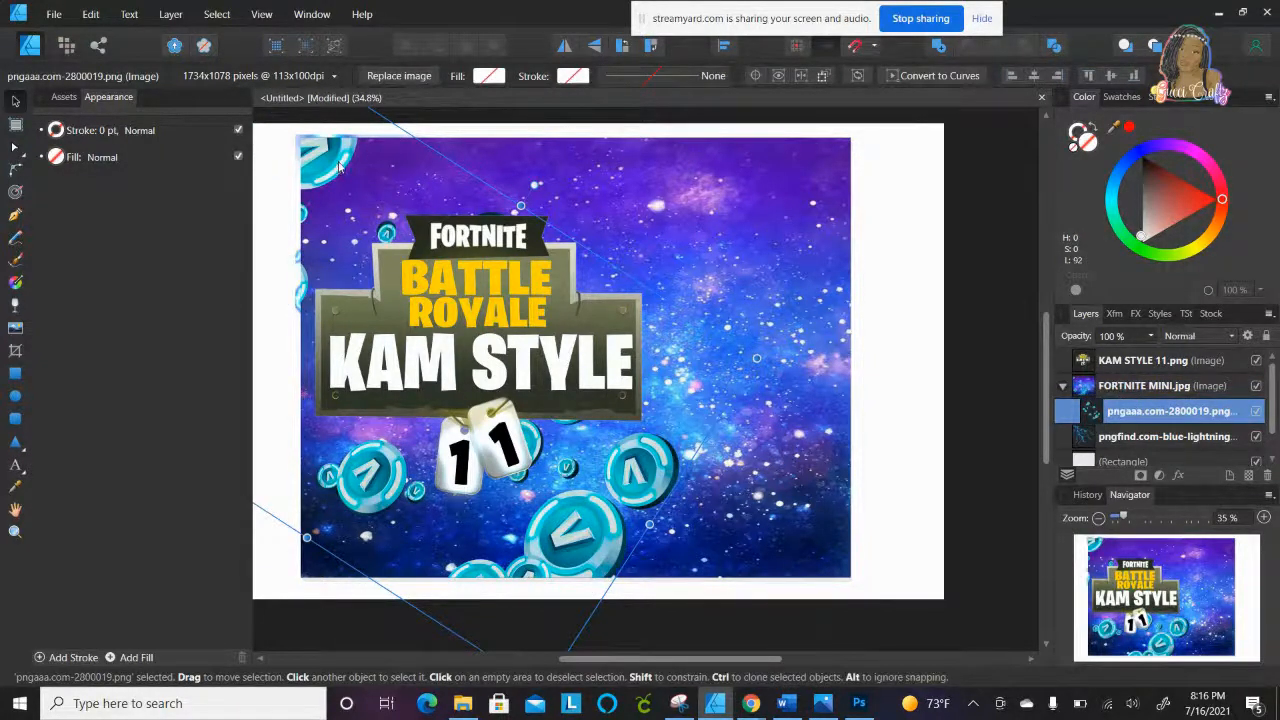
left_click_drag(341, 165, 374, 182)
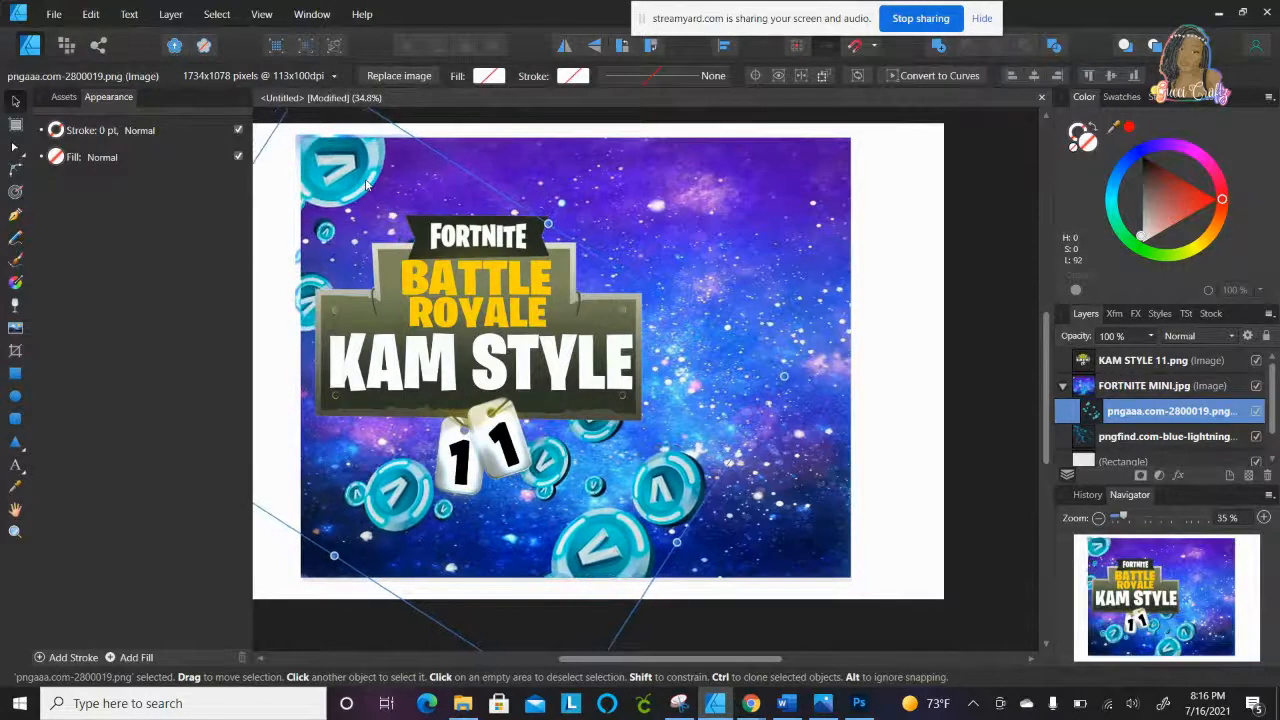
Step: Nudge the FORTNITE MINI background slightly left and up, and stretch its right edge outward to widen it
left_click(757, 201)
left_click_drag(757, 201, 759, 201)
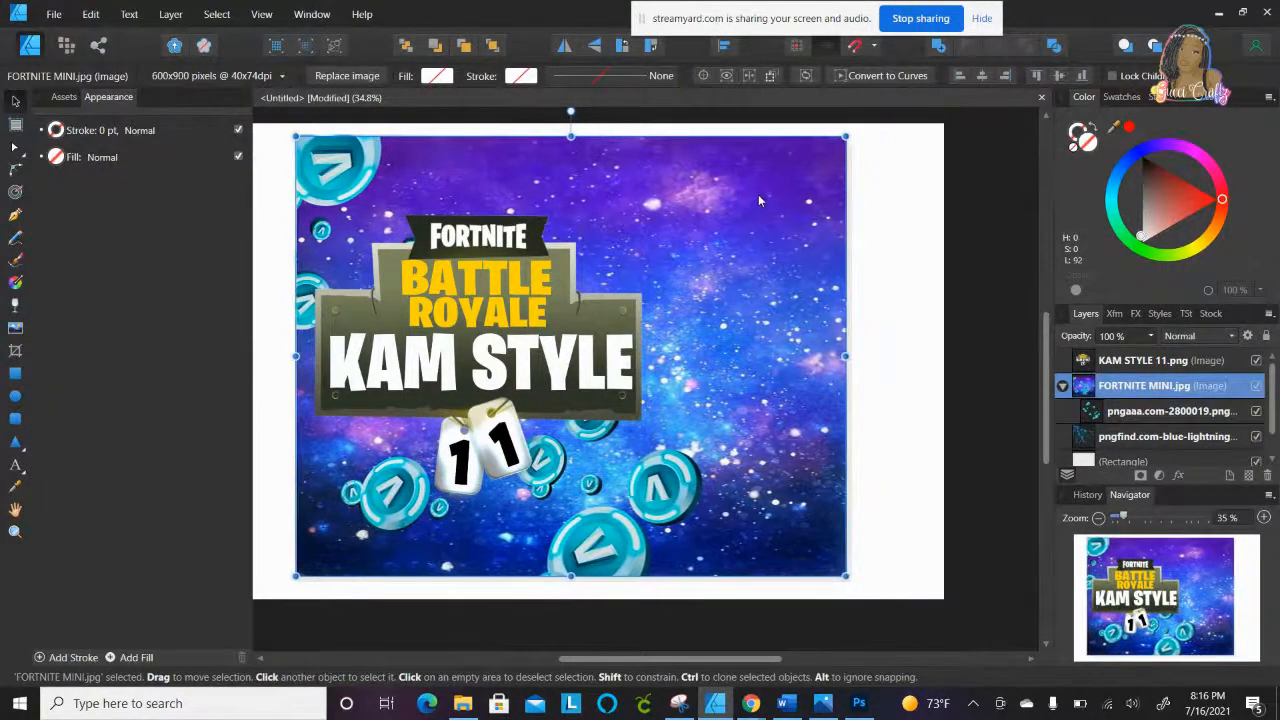
mouse_move(849, 356)
left_mouse_down()
mouse_move(866, 345)
mouse_move(852, 352)
left_mouse_up()
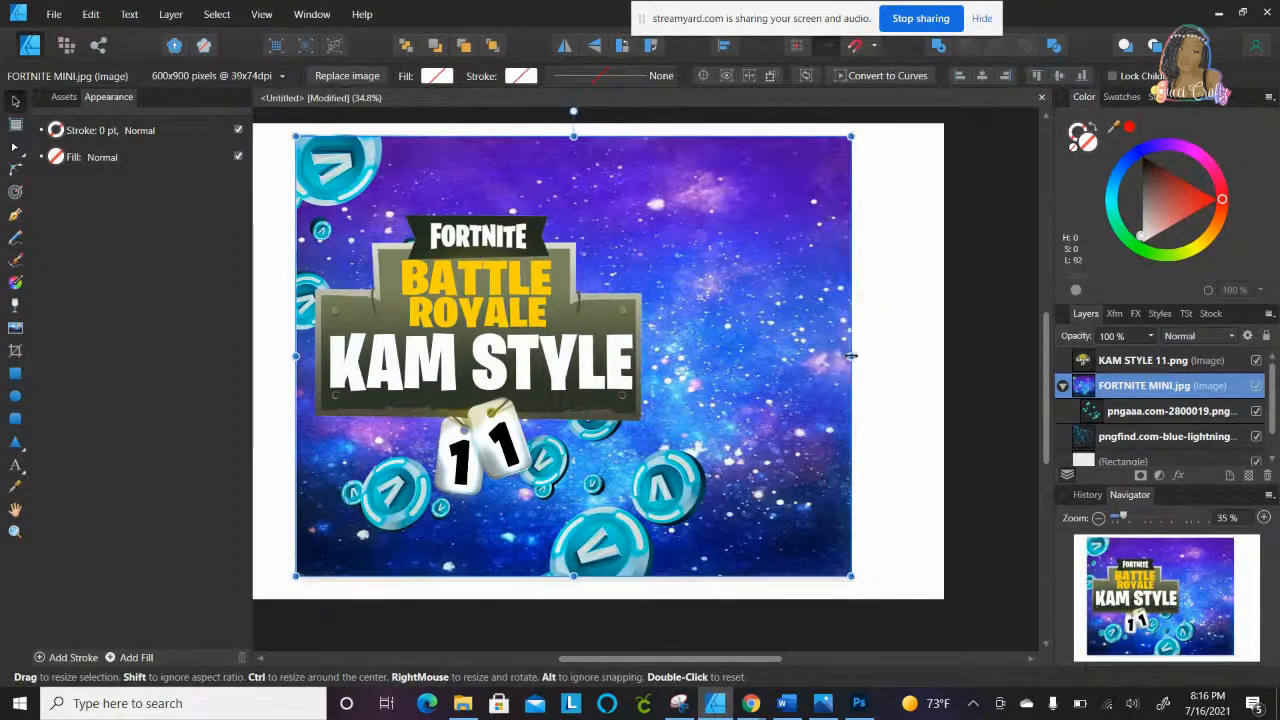
Step: Nest the blue lightning layer inside FORTNITE MINI so that it is clipped to the galaxy background
left_click(1163, 440)
left_click_drag(1162, 449, 1163, 394)
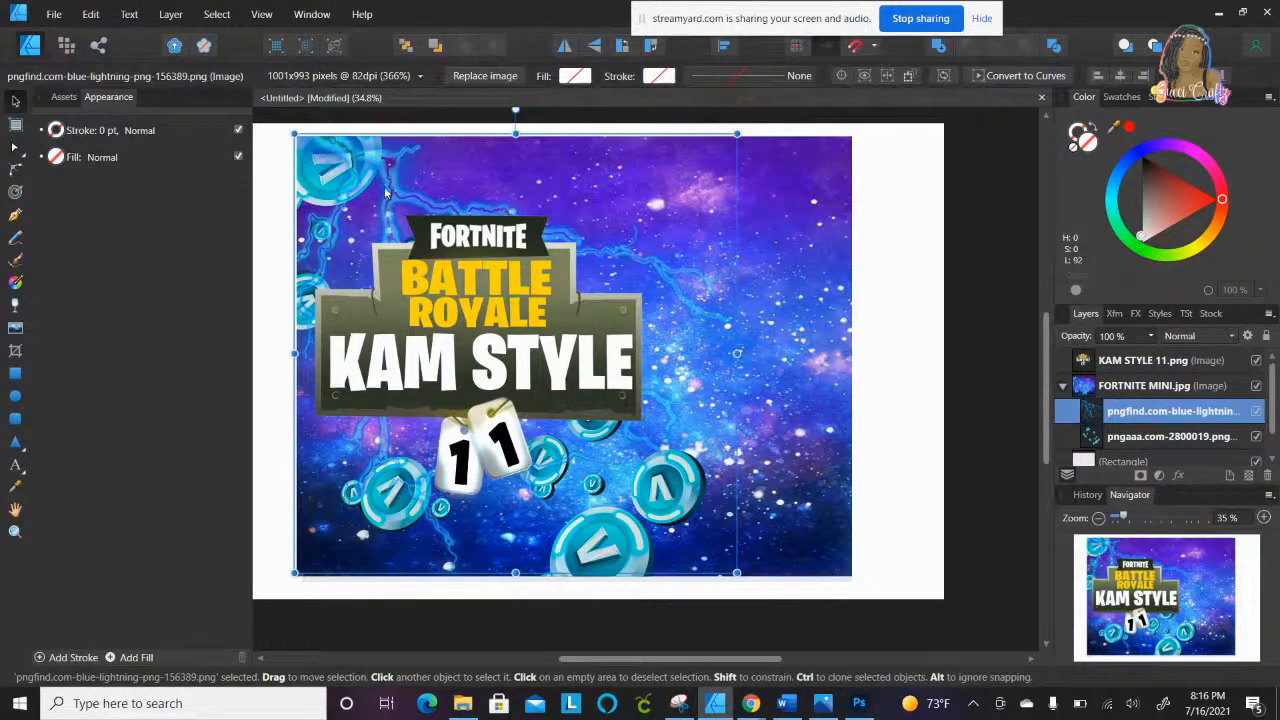
left_click(390, 360)
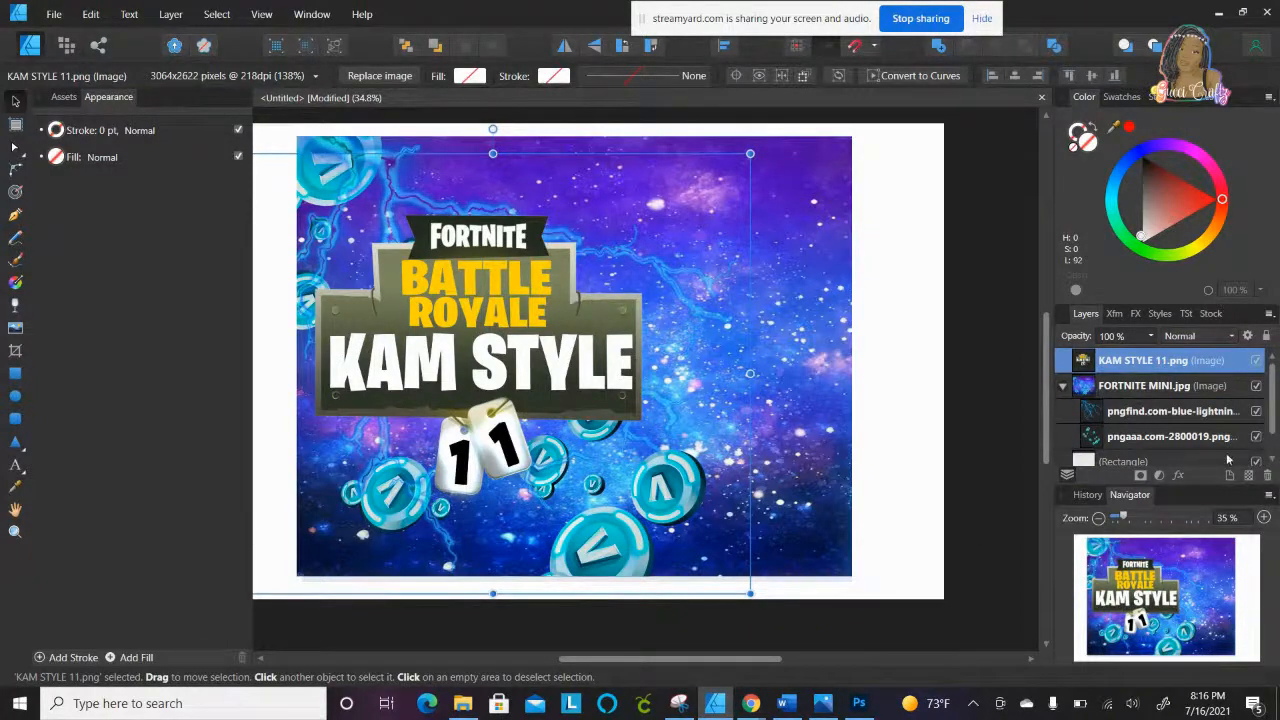
scroll(1166, 461, "down", 1)
scroll(1167, 450, "up", 1)
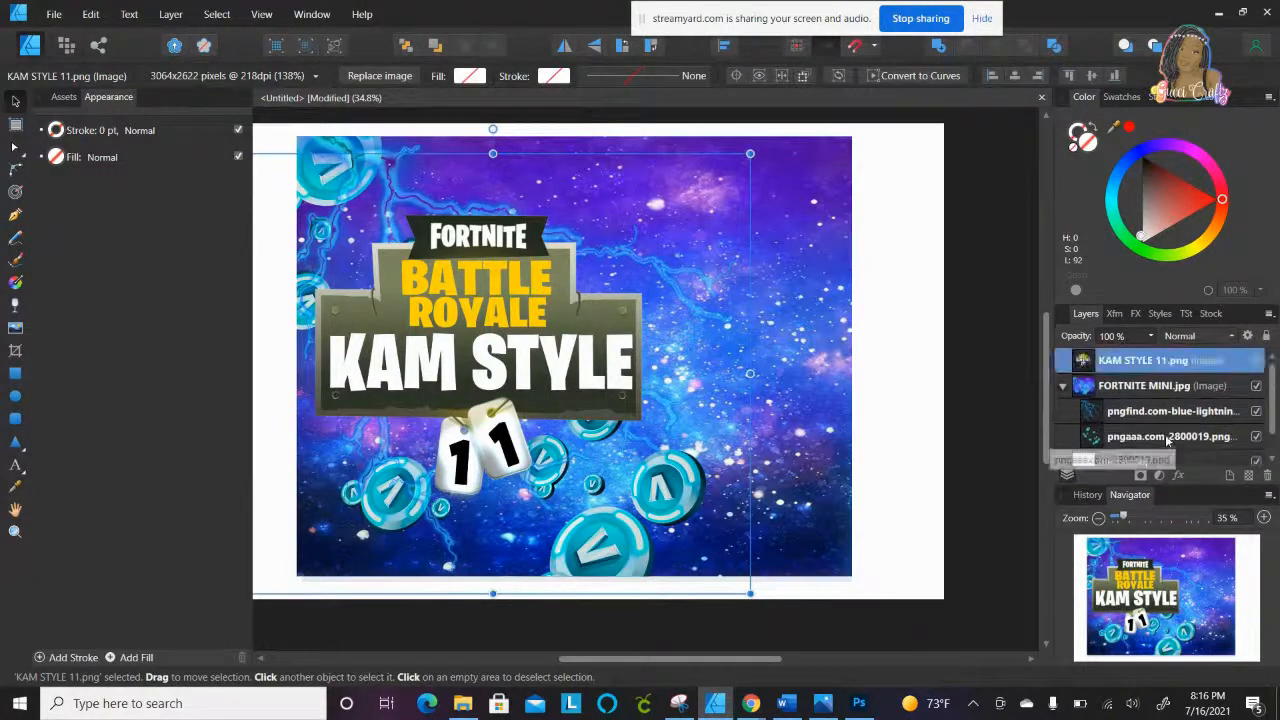
Step: Reorder the blue lightning layer beneath the V-coin layer within FORTNITE MINI, keeping it separate from the coins
left_click_drag(1148, 413, 1143, 447)
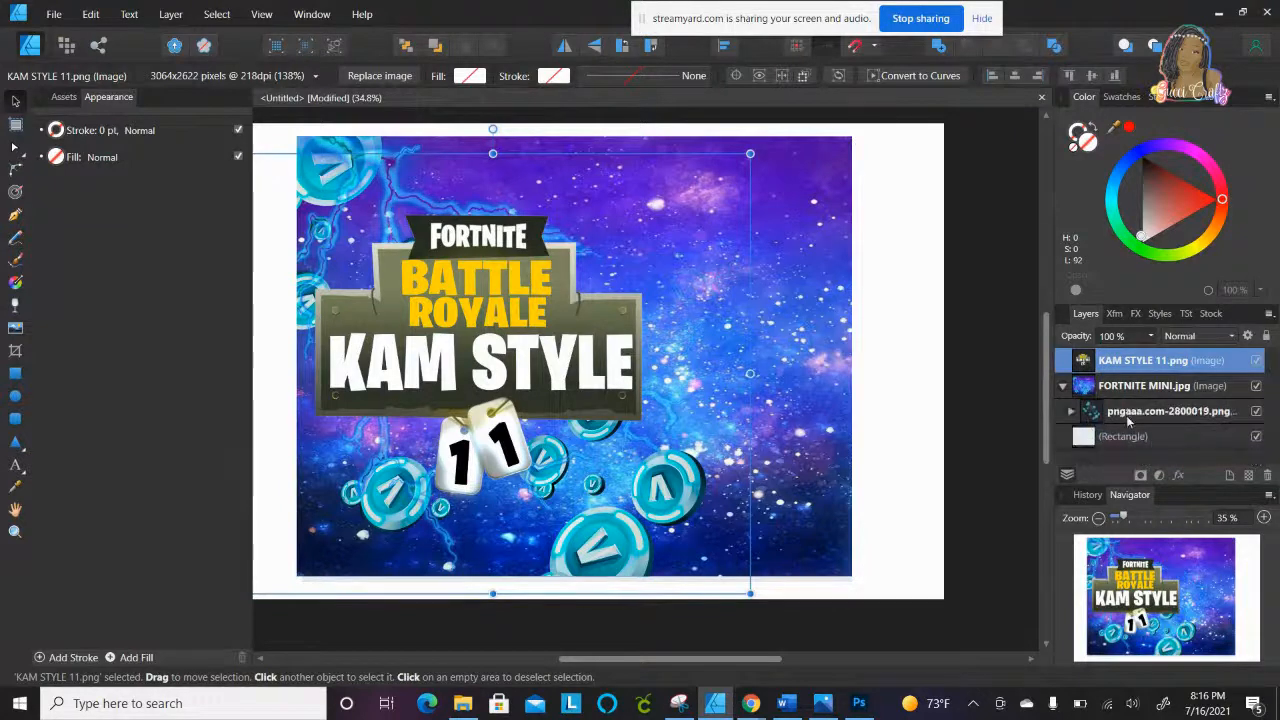
left_click(1071, 411)
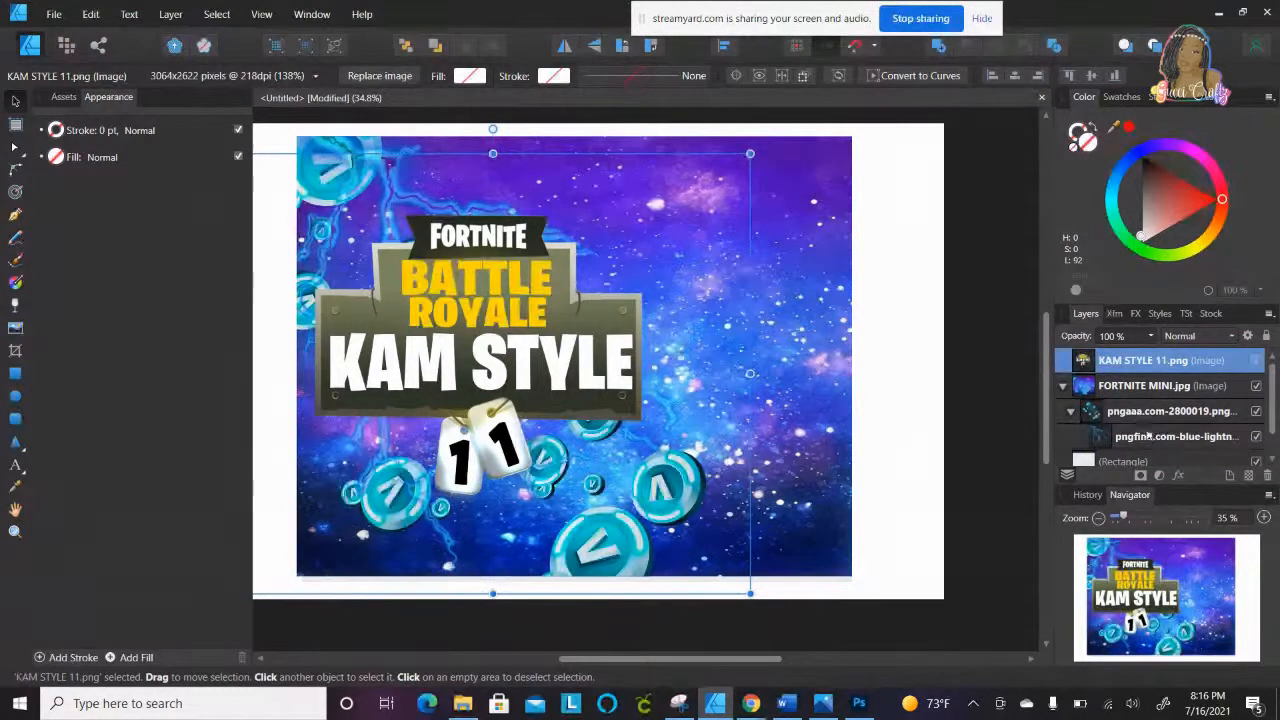
left_click_drag(1144, 438, 1146, 412)
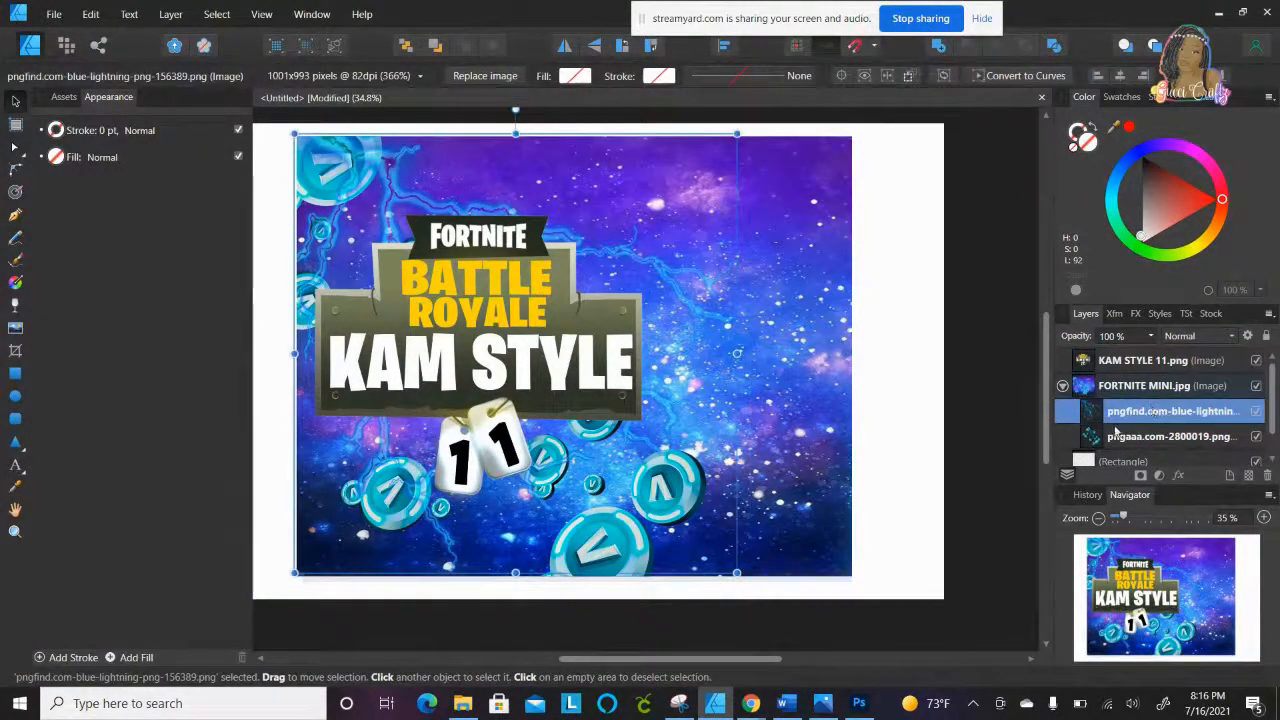
left_click_drag(1086, 423, 1070, 447)
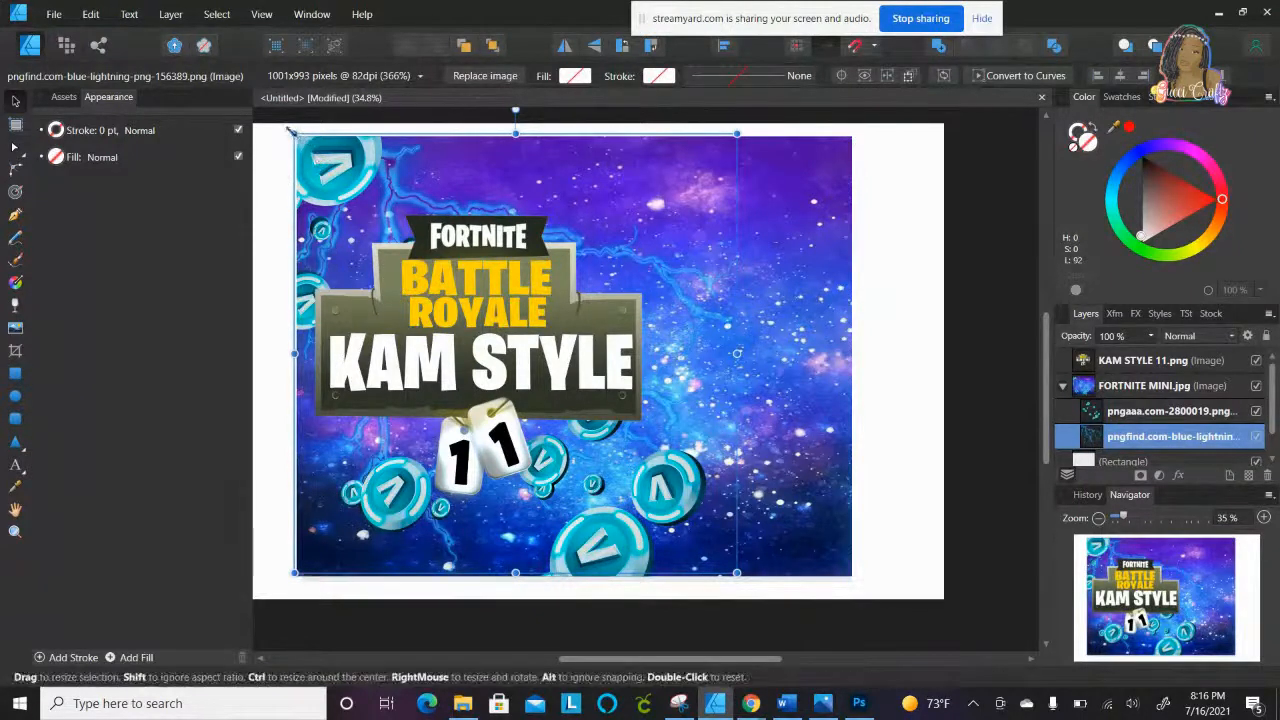
Step: Stretch the blue lightning wider and taller past the background's bottom edge, and move the KAM STYLE logo up slightly
mouse_move(294, 134)
left_mouse_down()
mouse_move(287, 125)
mouse_move(308, 155)
mouse_move(291, 157)
left_mouse_up()
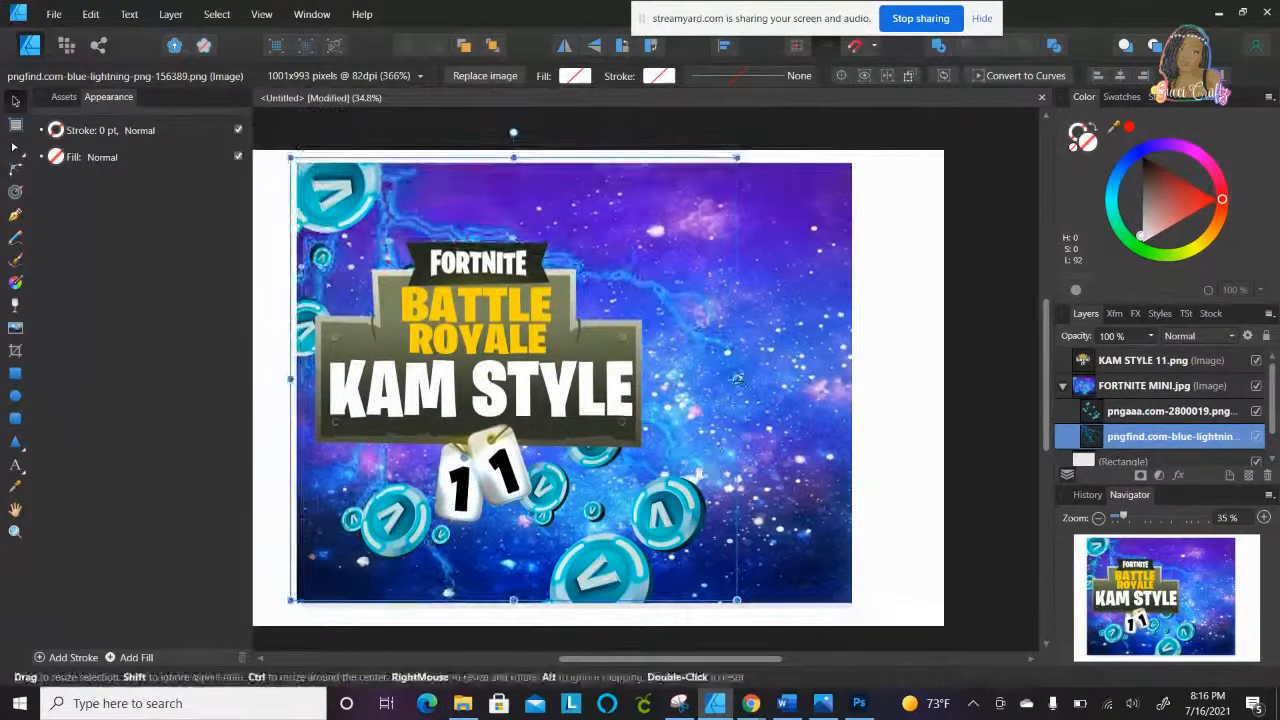
left_click_drag(737, 378, 705, 378)
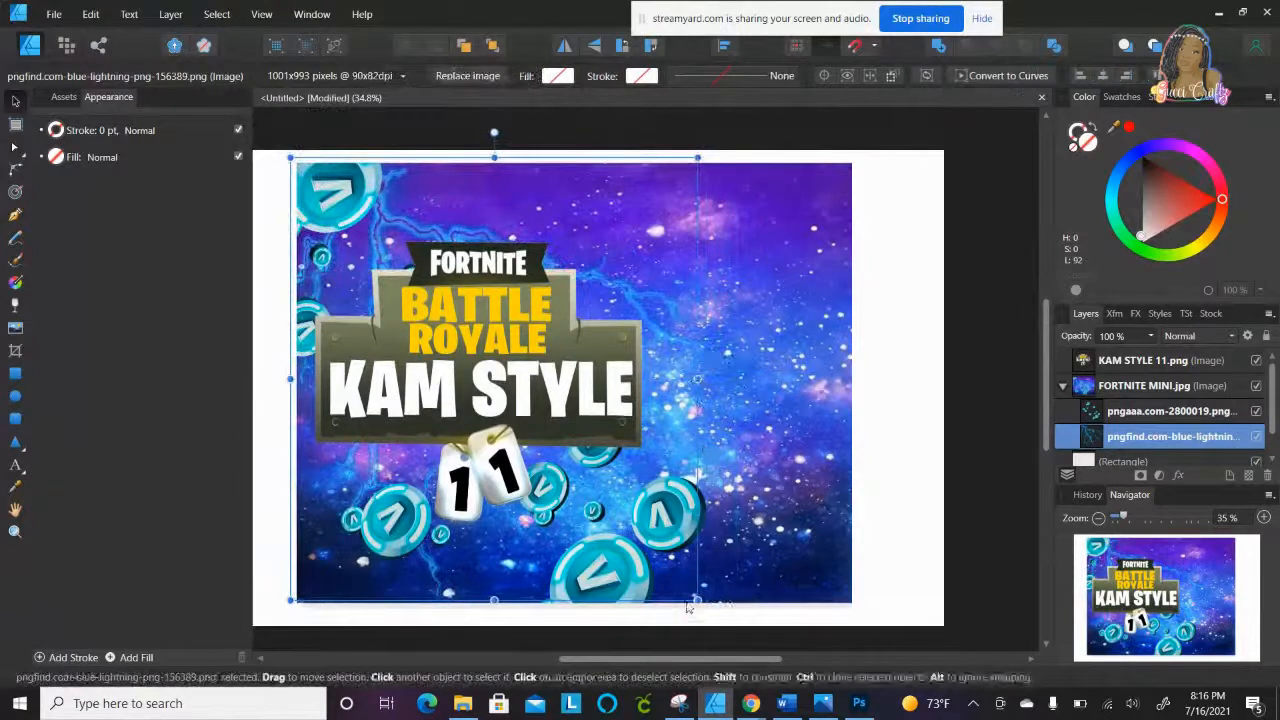
left_click_drag(706, 601, 750, 592)
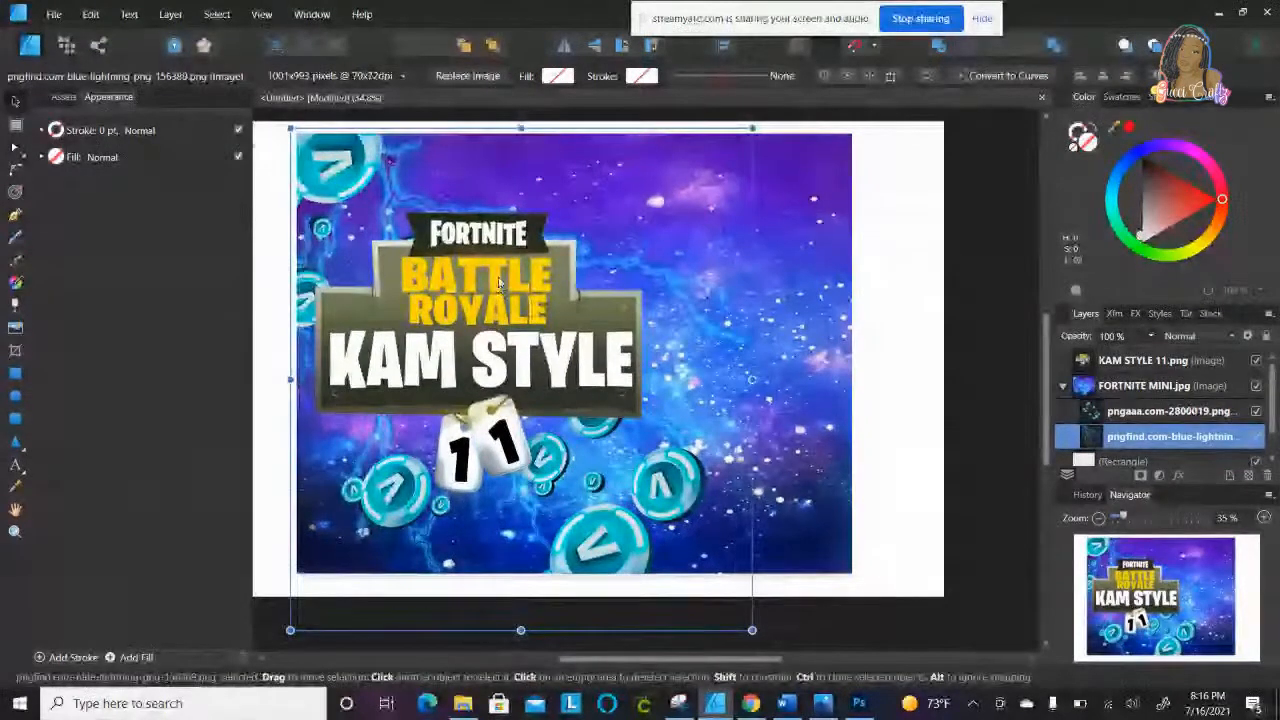
left_click(500, 278)
left_click_drag(496, 262, 491, 239)
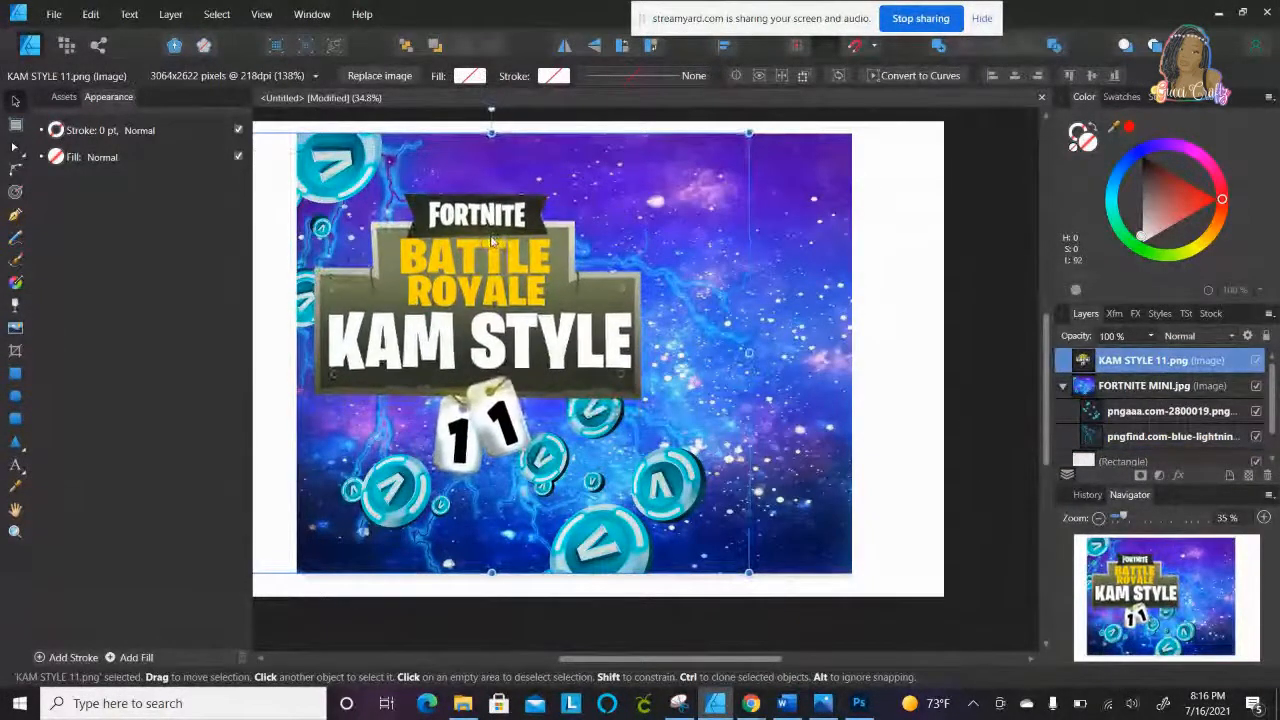
Step: Place the fortnite-all-classes-group-picture image from Downloads at its default size over the background's lower left
left_click(54, 14)
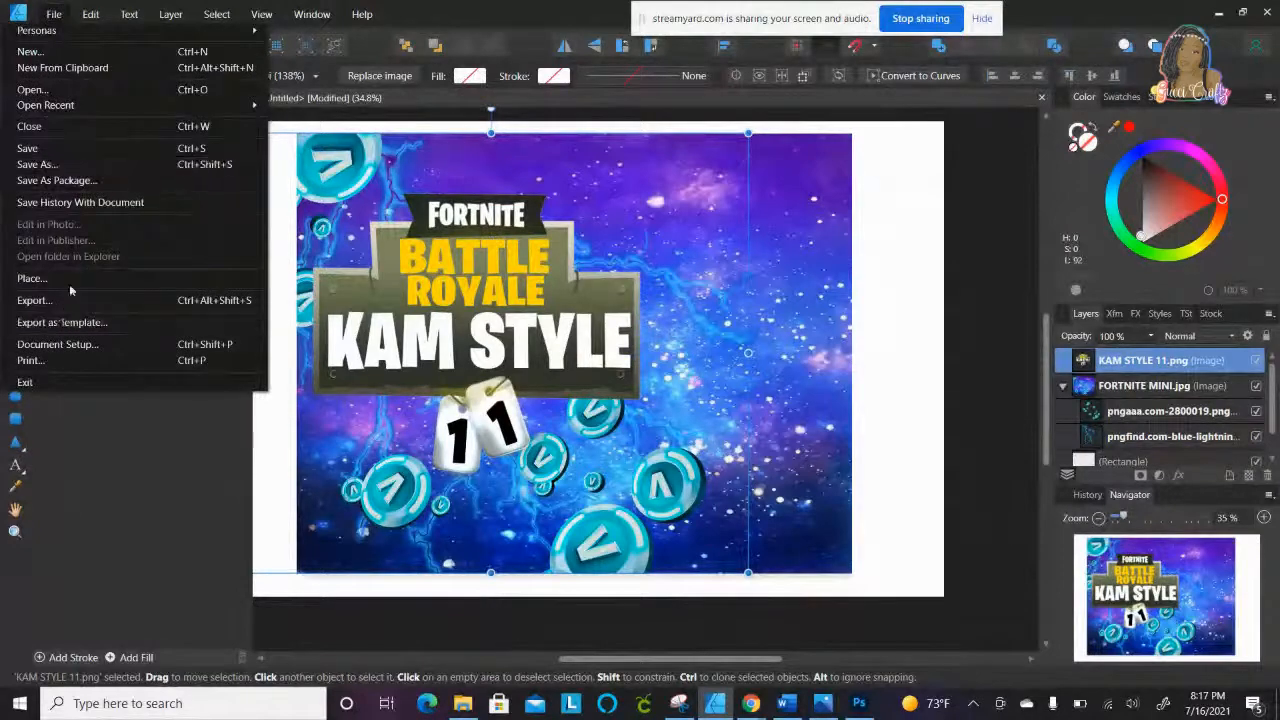
left_click(40, 278)
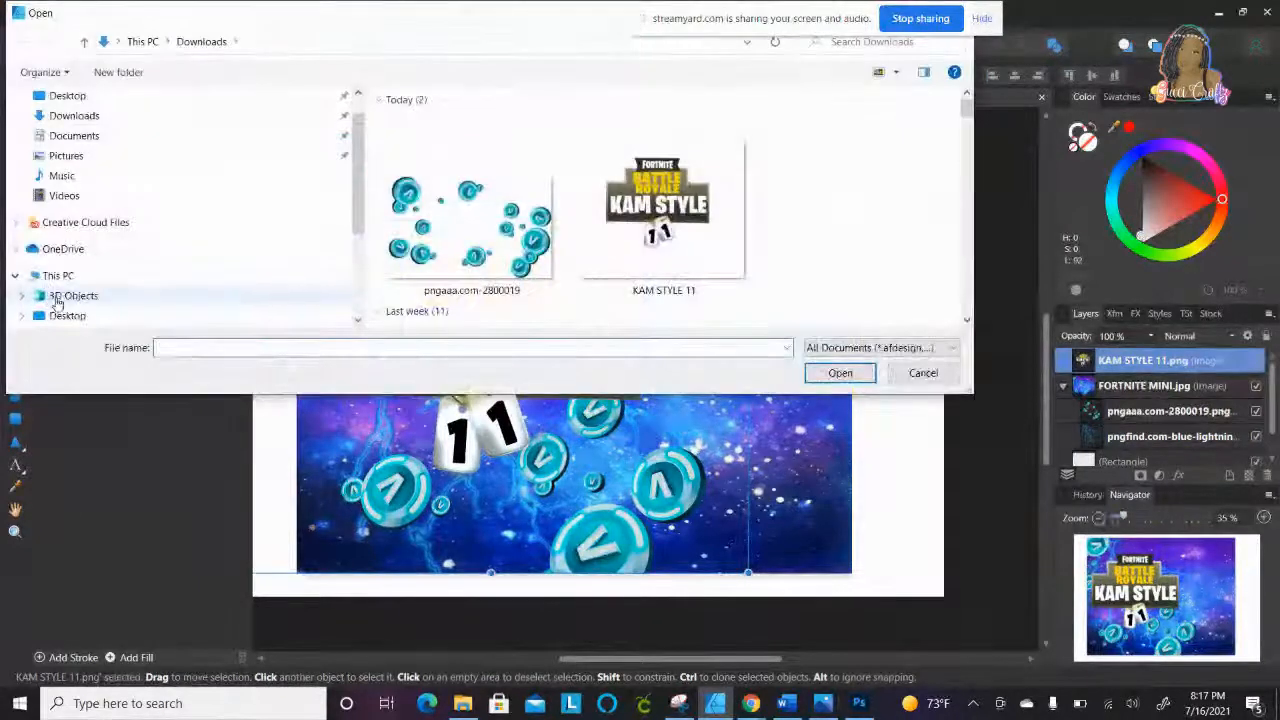
left_click(966, 320)
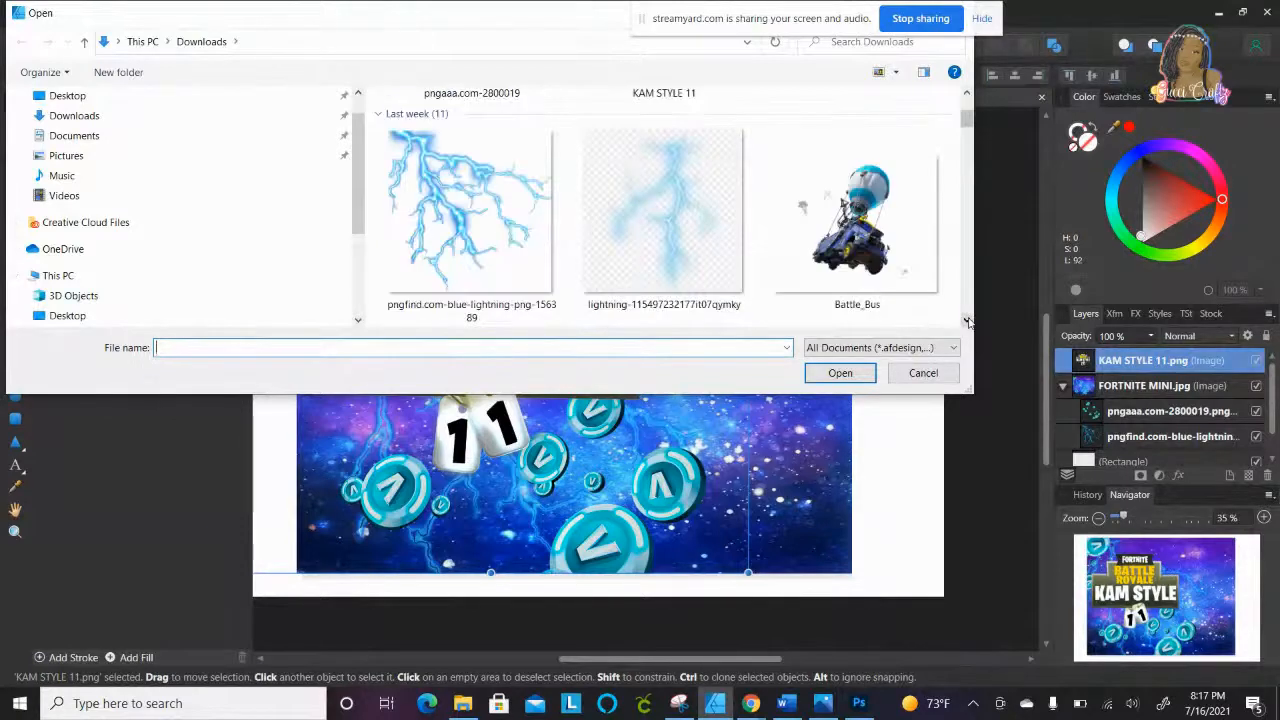
left_click(966, 320)
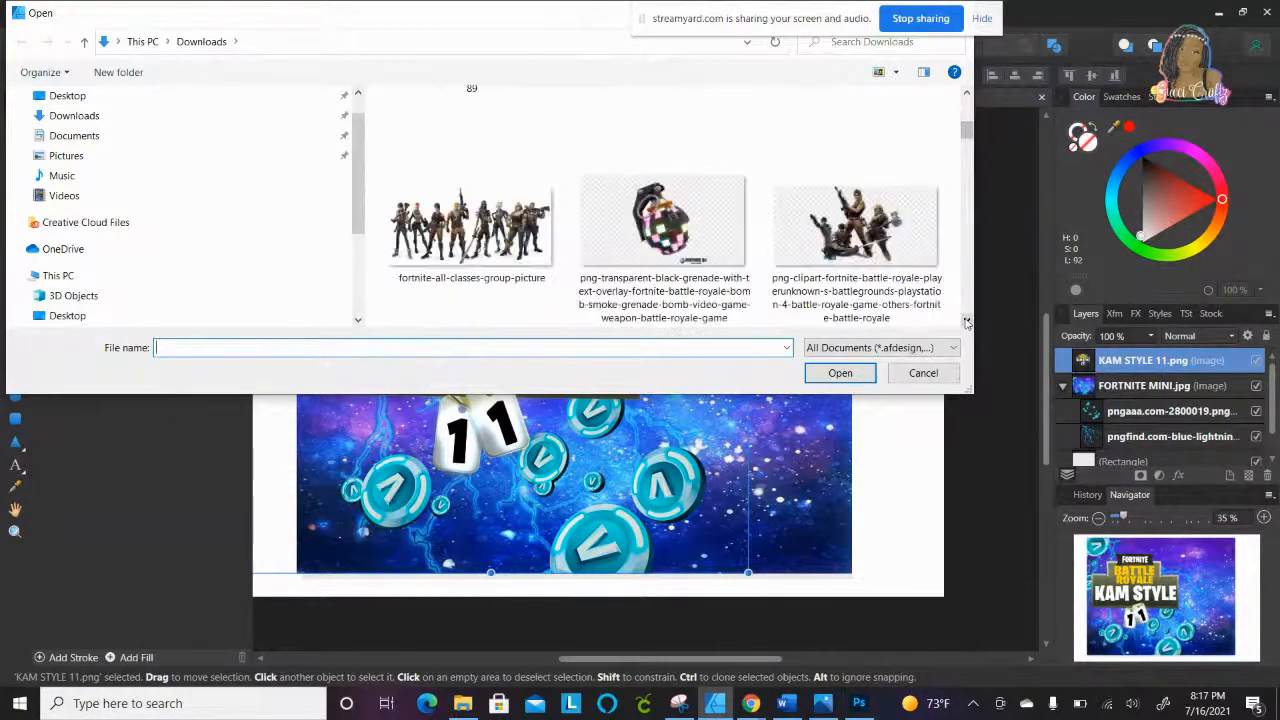
left_click(428, 243)
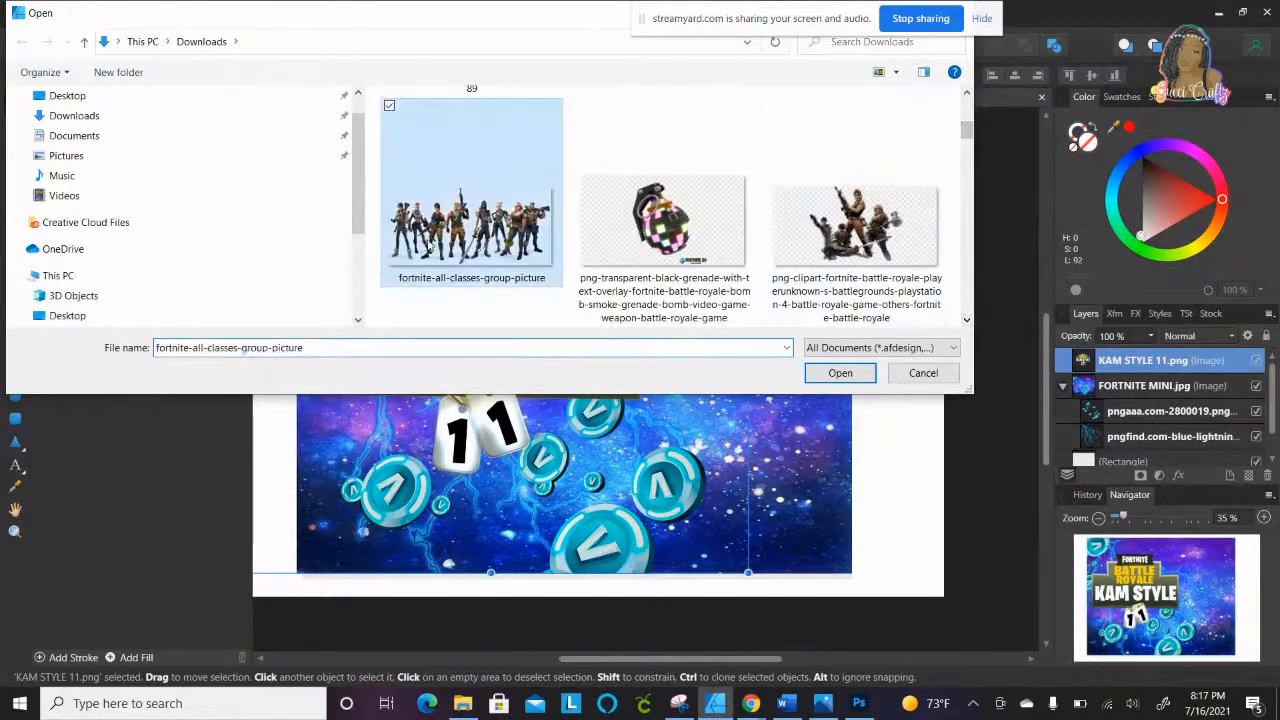
left_click(828, 378)
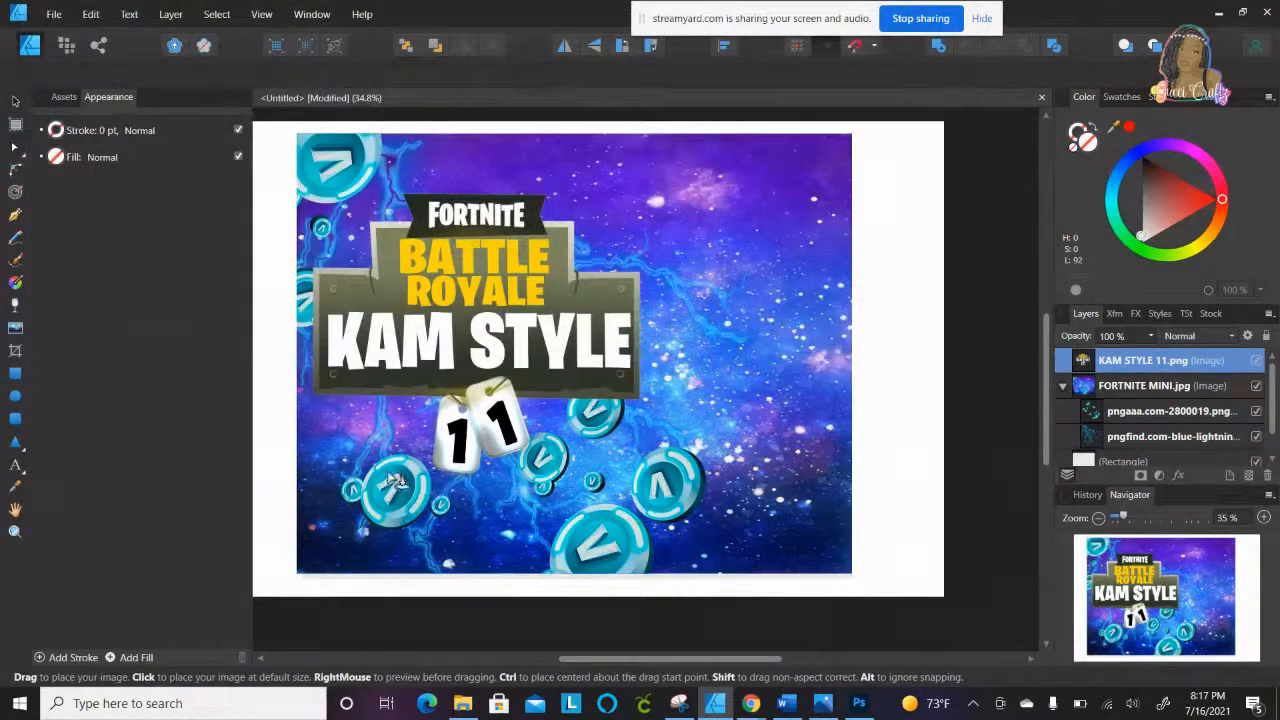
left_click(395, 480)
left_click_drag(410, 466, 462, 510)
Step: Move the KAM STYLE logo up near the background's top edge, and enlarge the character group to about 180% in the lower-left corner
left_click(450, 318)
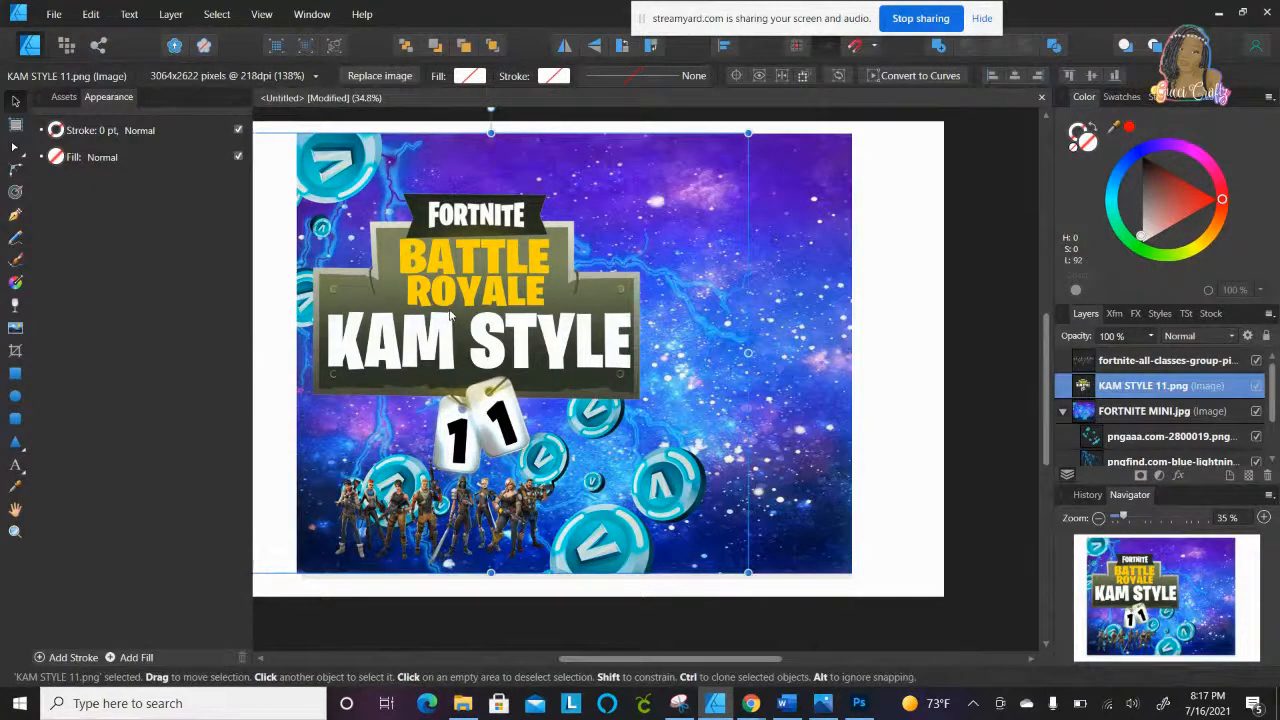
left_click_drag(450, 318, 452, 272)
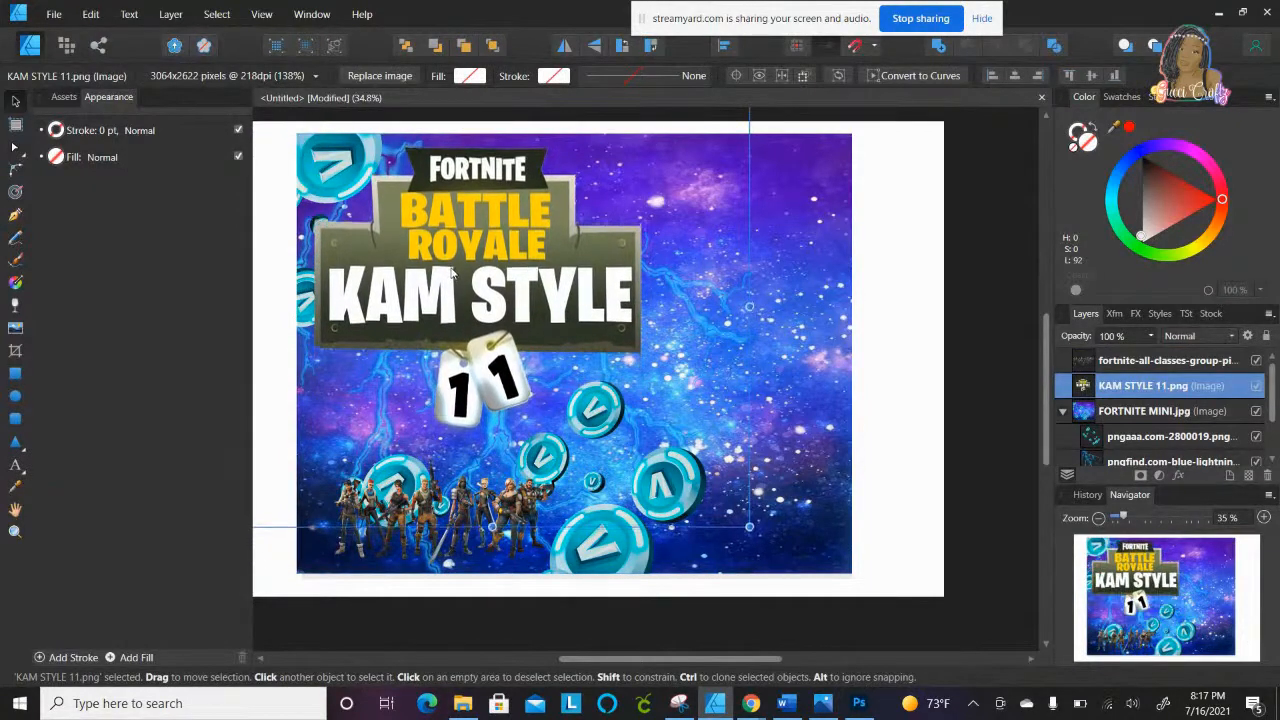
left_click(396, 527)
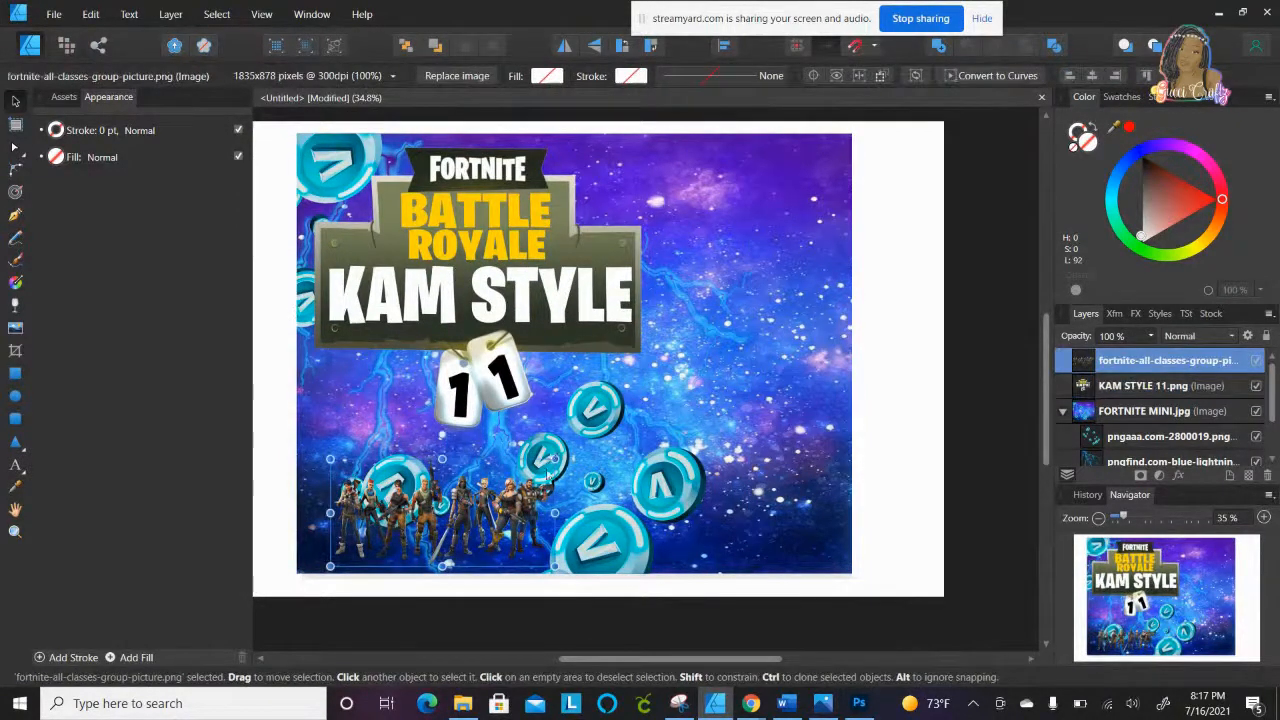
left_click_drag(550, 459, 763, 437)
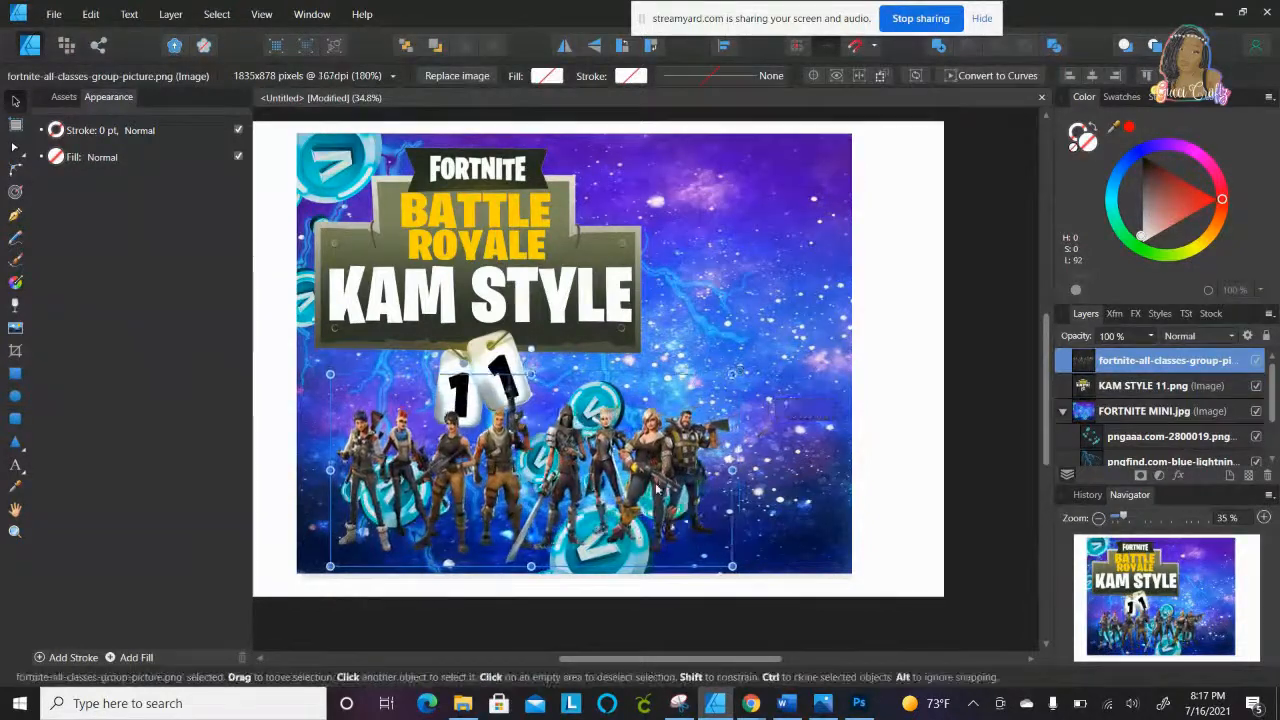
left_click_drag(553, 461, 519, 476)
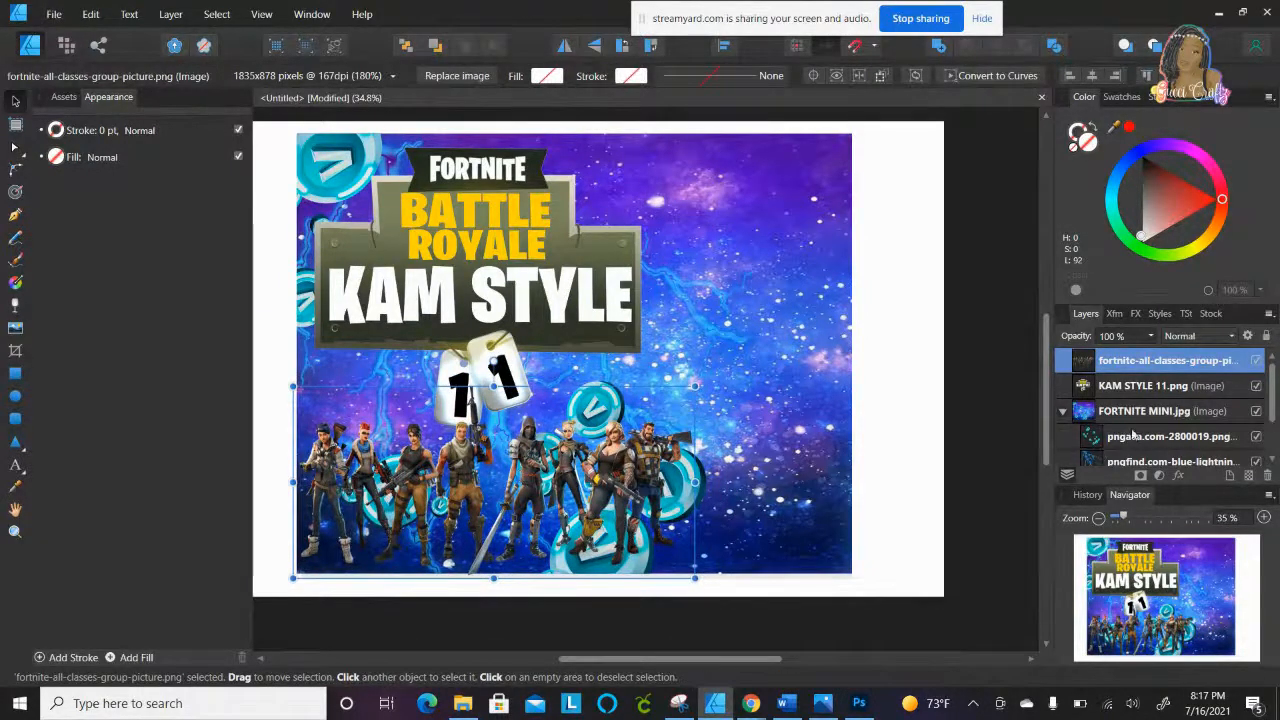
Step: Nest the character group inside FORTNITE MINI above the V-coins, and shift it down and left so the background clips its feet
left_click_drag(1122, 370, 1133, 417)
mouse_move(589, 508)
left_mouse_down()
mouse_move(602, 507)
mouse_move(580, 517)
left_mouse_up()
left_click_drag(579, 515, 576, 515)
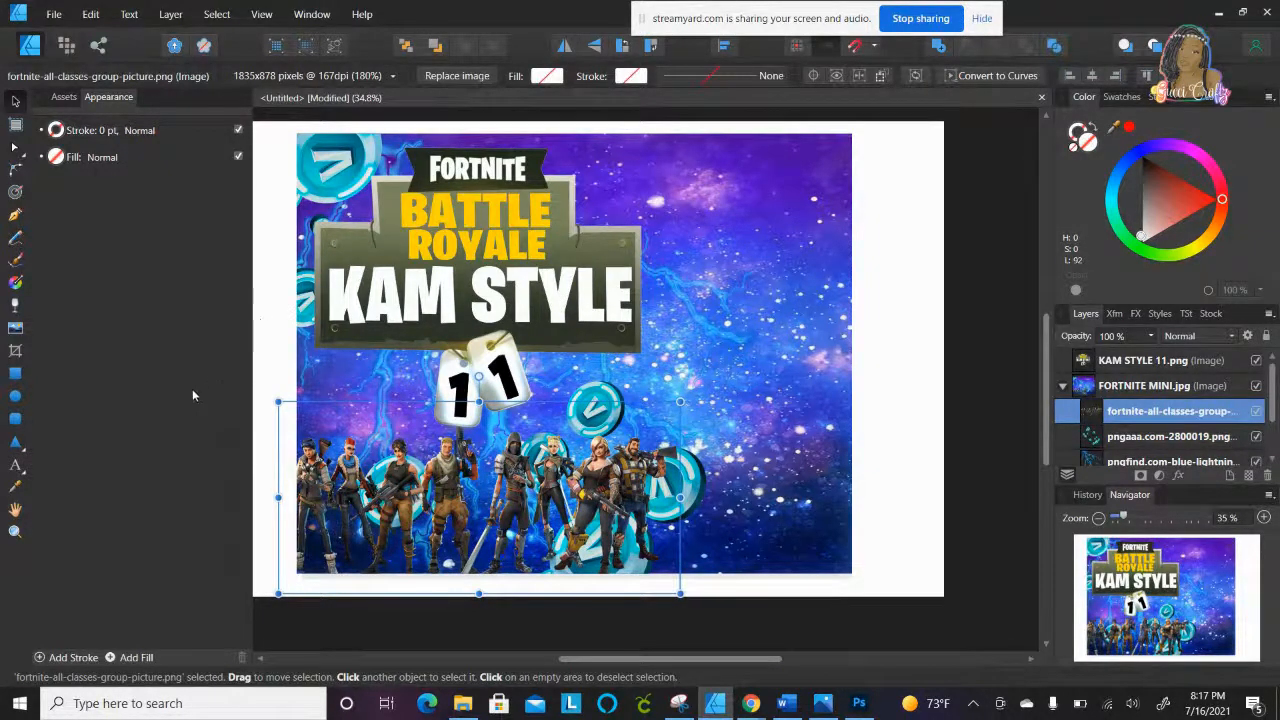
left_click(894, 246)
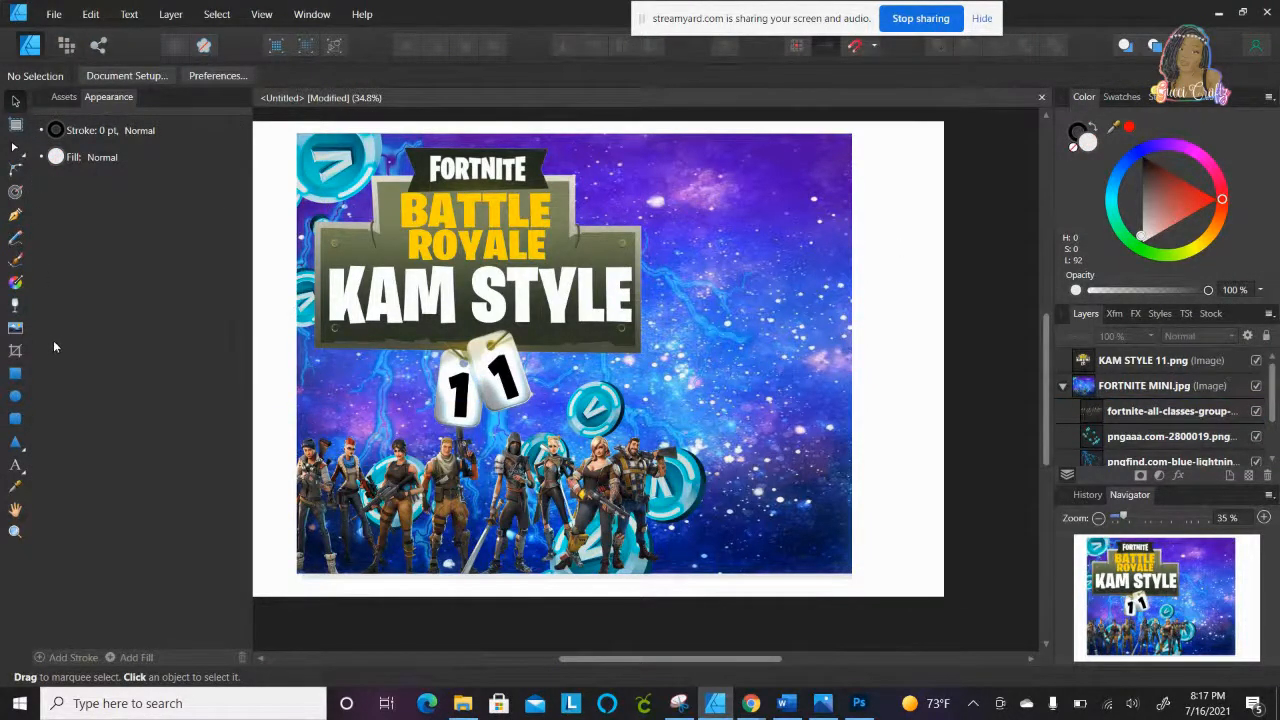
Step: Try a transparency gradient across the FORTNITE MINI background from its right edge to its left edge, and undo it
left_click(1085, 387)
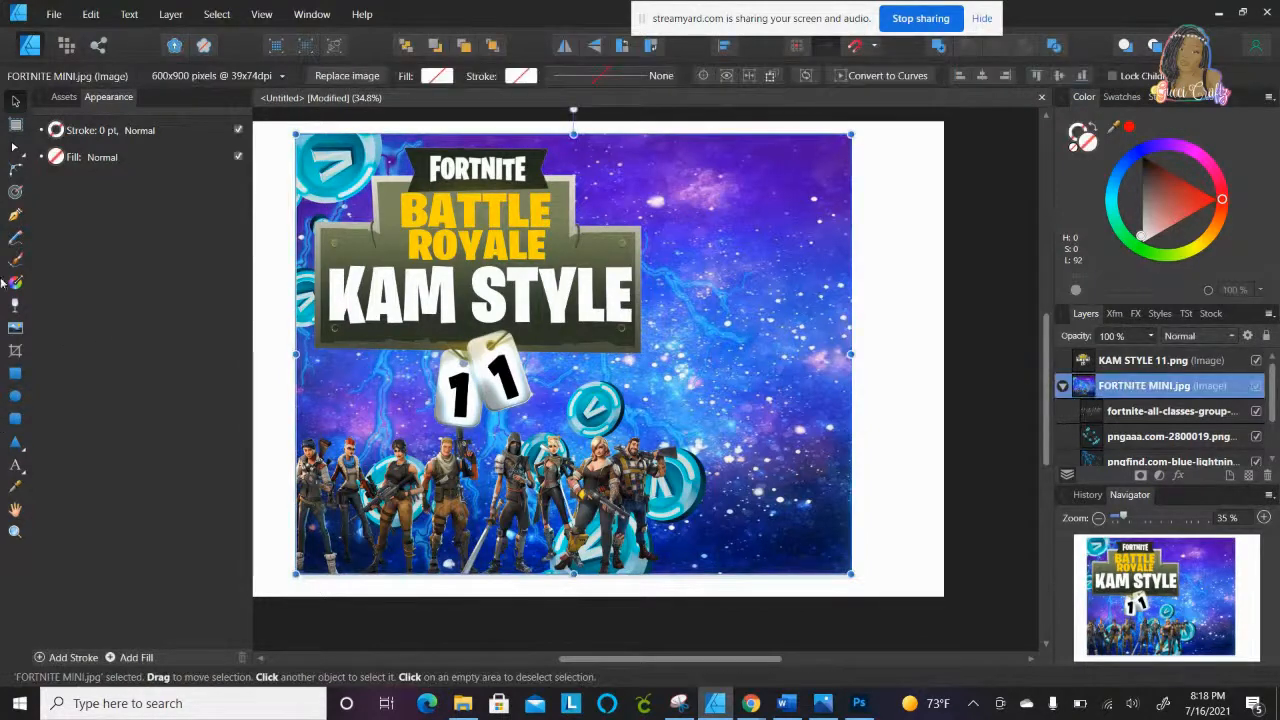
left_click(17, 307)
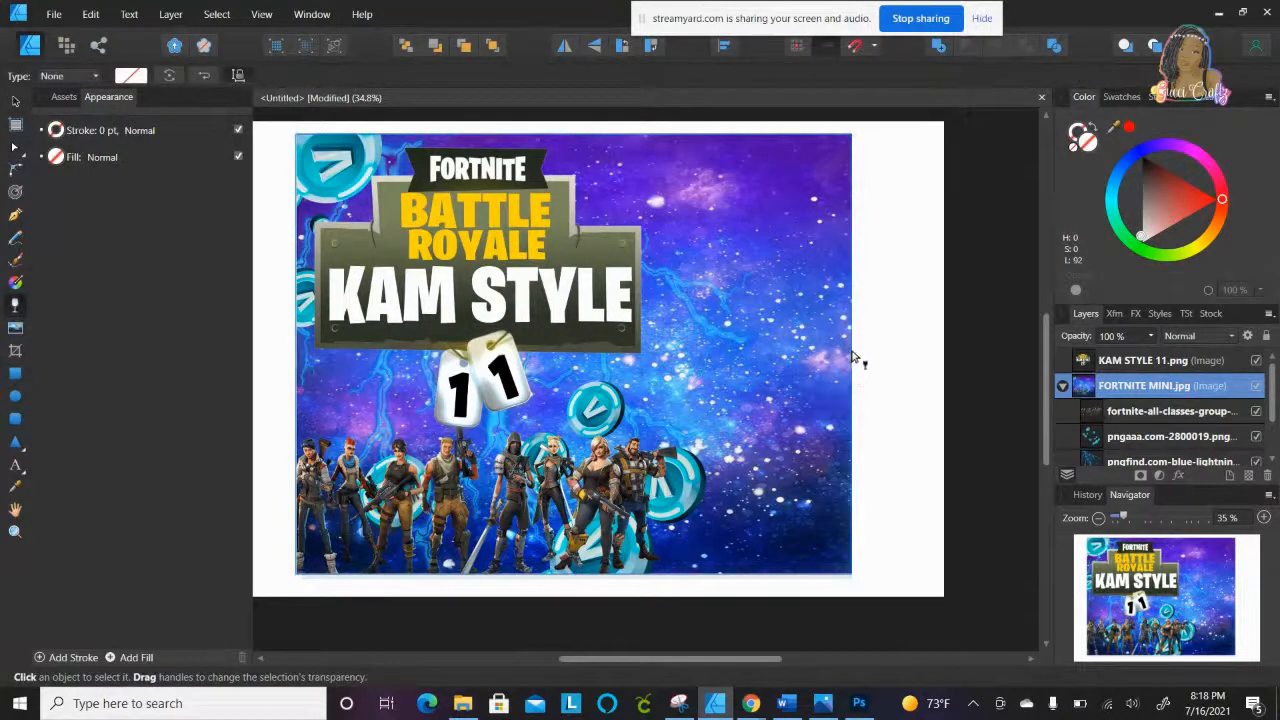
left_click_drag(850, 351, 355, 362)
left_click(90, 14)
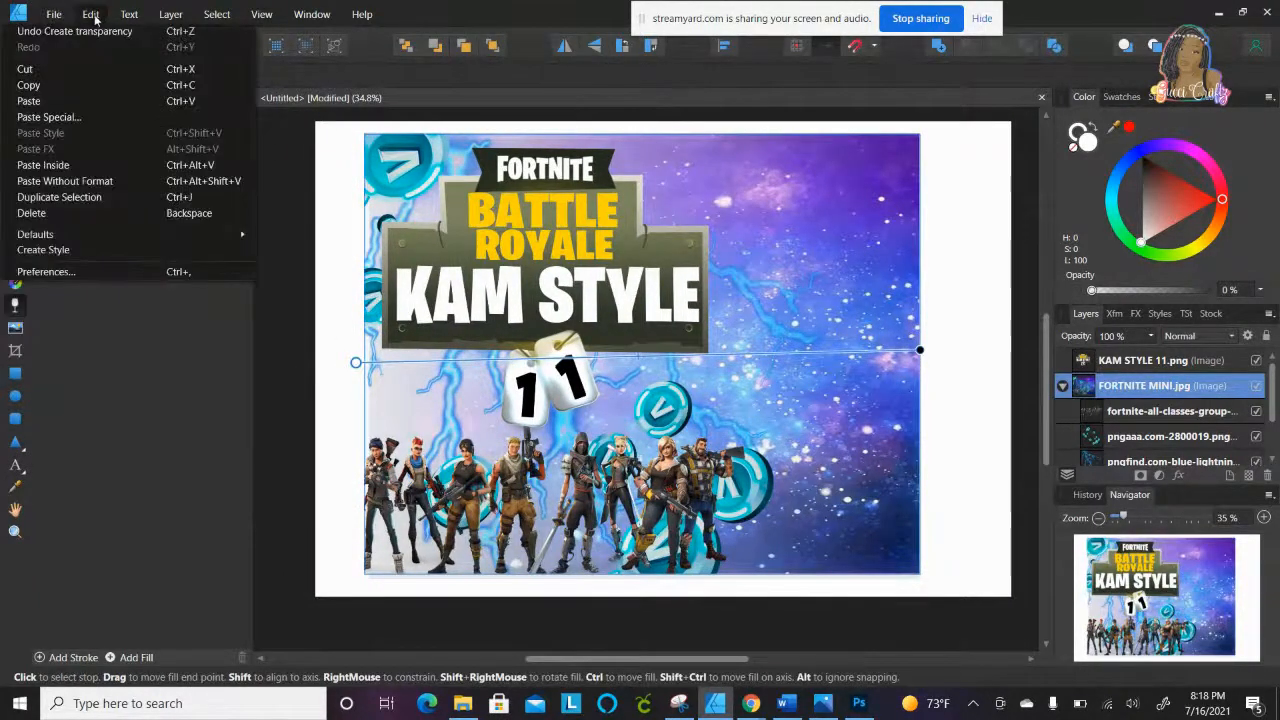
left_click(88, 33)
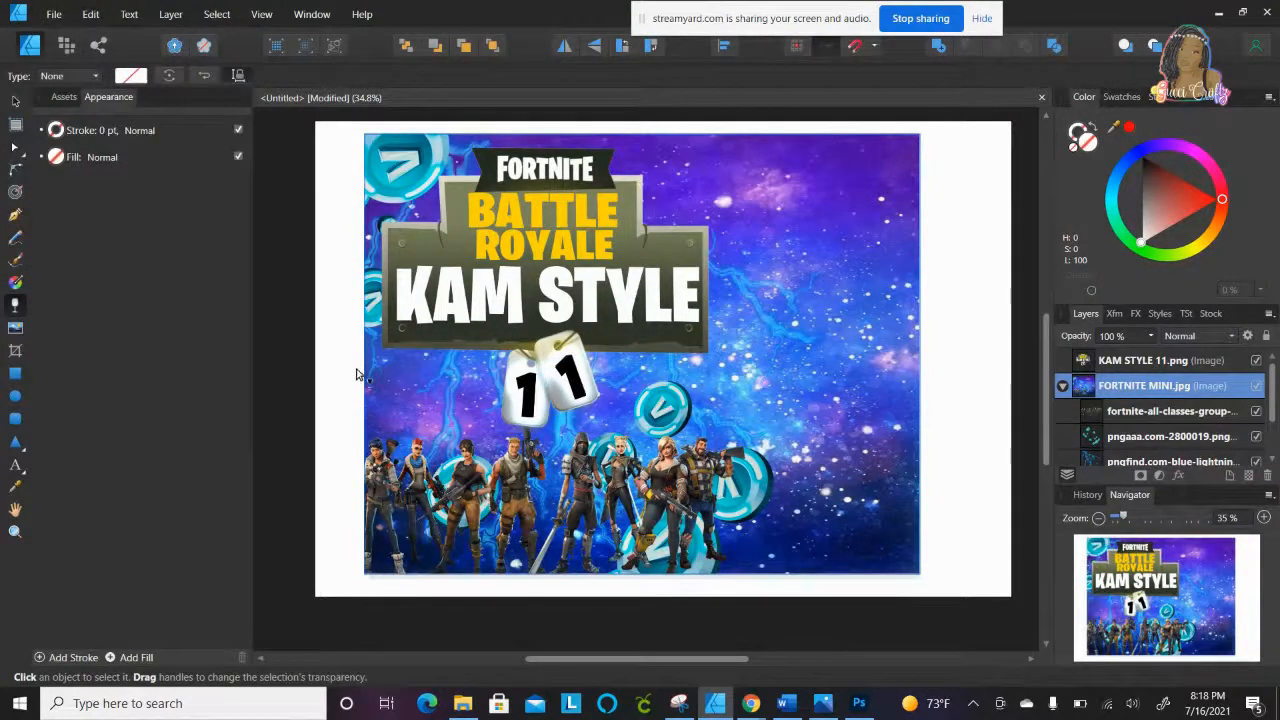
Step: Fade the FORTNITE MINI background with a linear transparency gradient from its left edge to about four-fifths across, and nudge the background slightly
left_click_drag(364, 372, 820, 384)
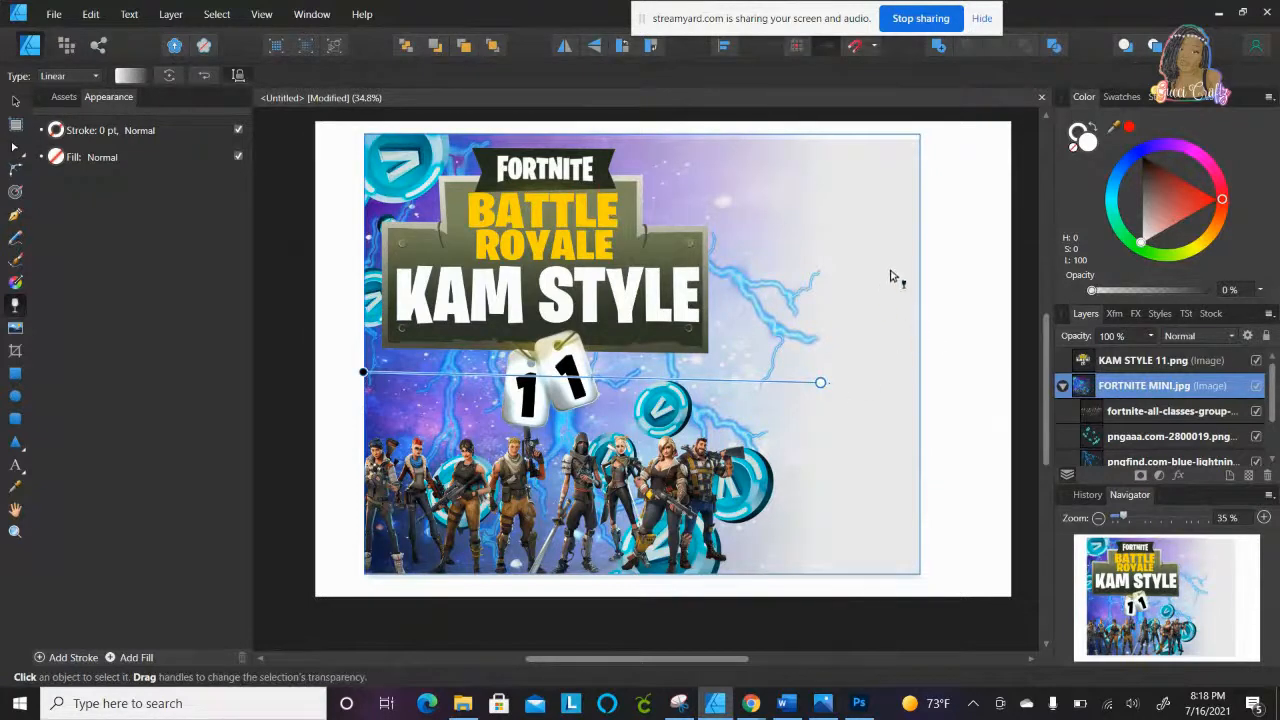
left_click(16, 101)
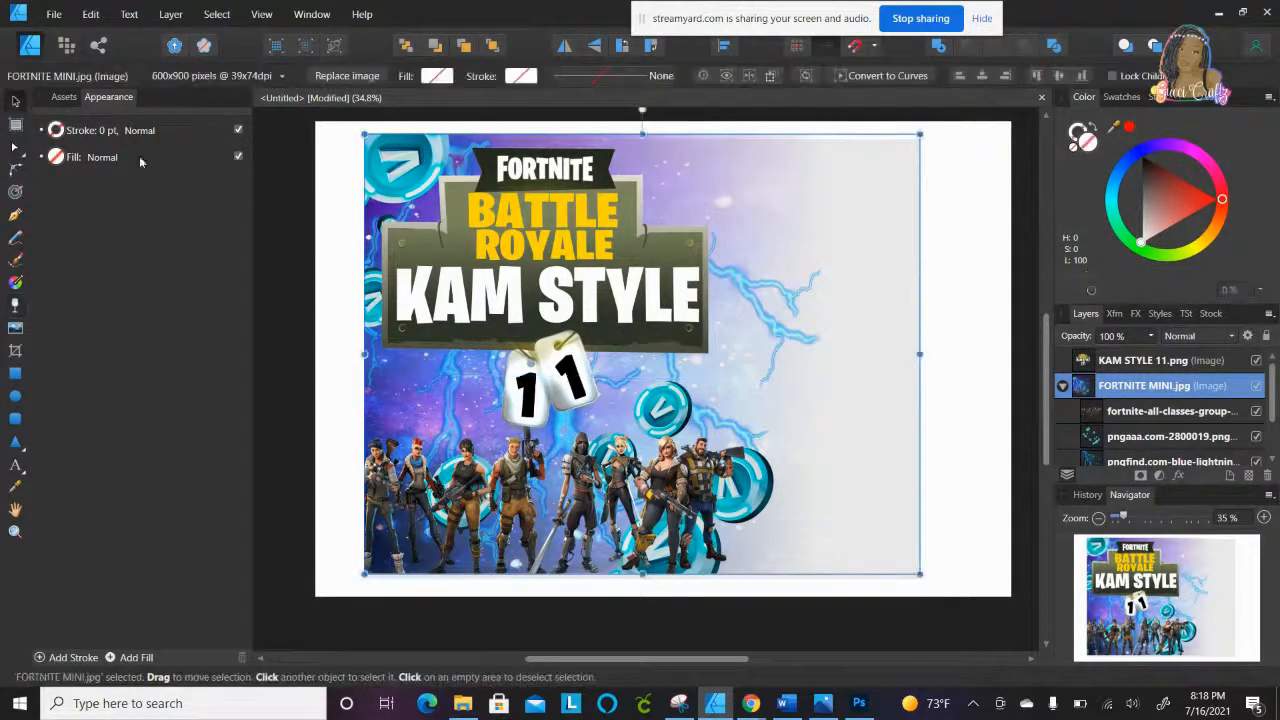
left_click_drag(851, 246, 851, 249)
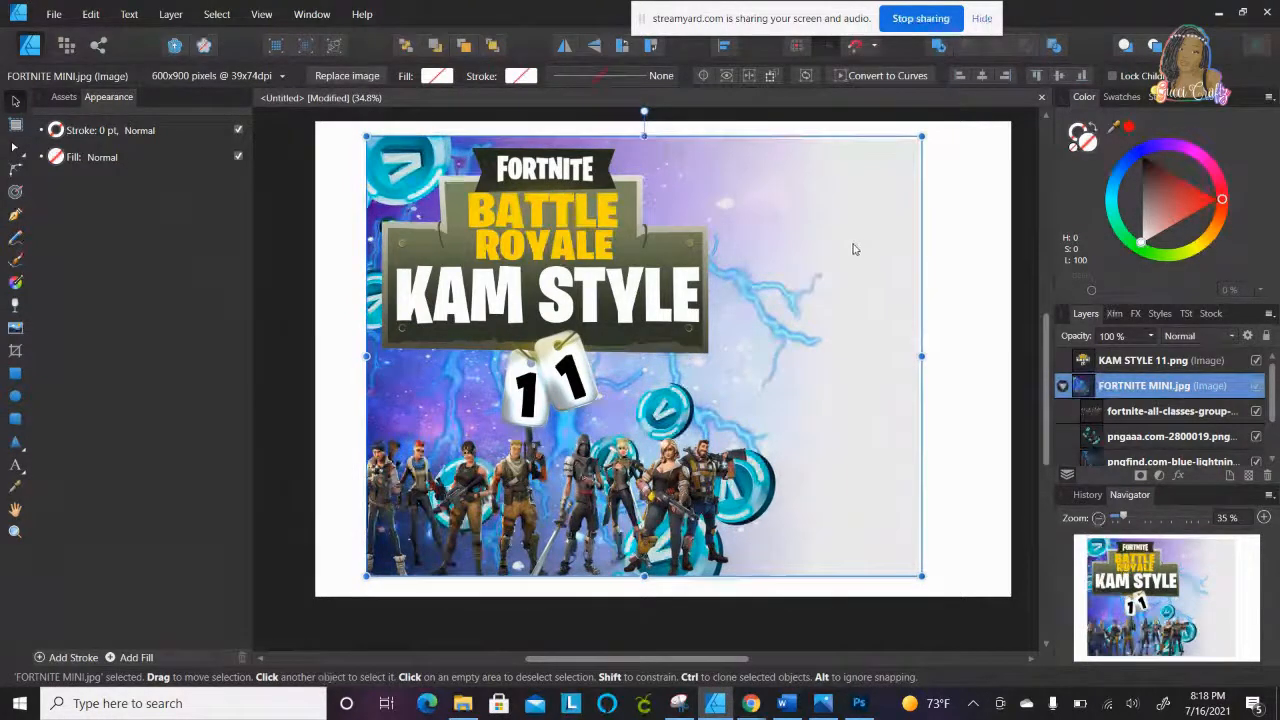
left_click(990, 364)
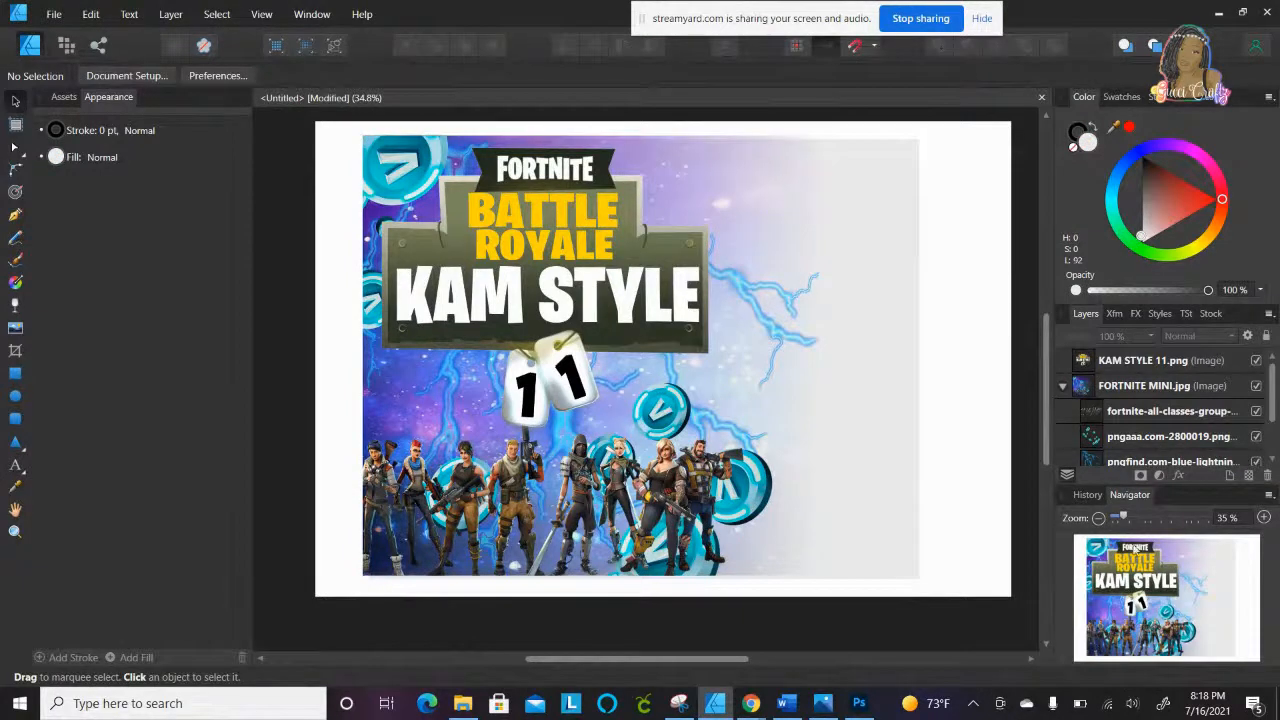
Step: Fill the rectangle behind the faded background with orange (H 28, S 100, L 50)
scroll(1147, 429, "down", 2)
left_click(1087, 444)
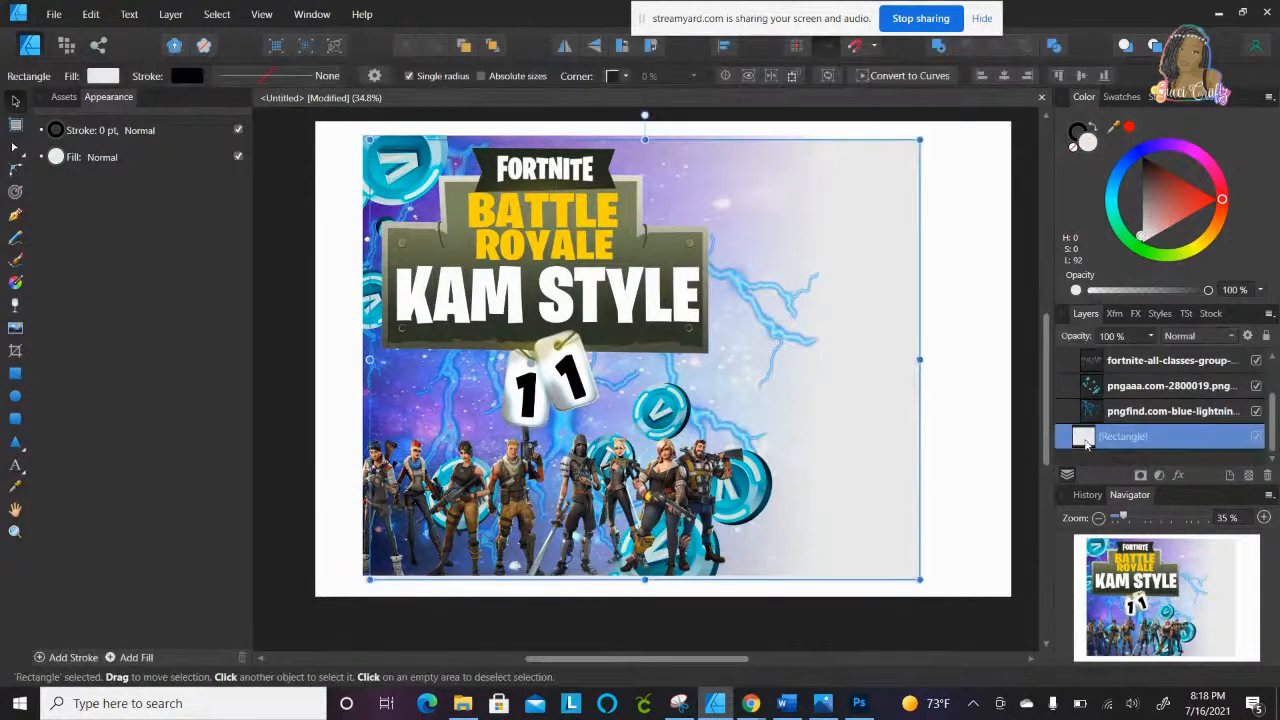
left_click(1218, 207)
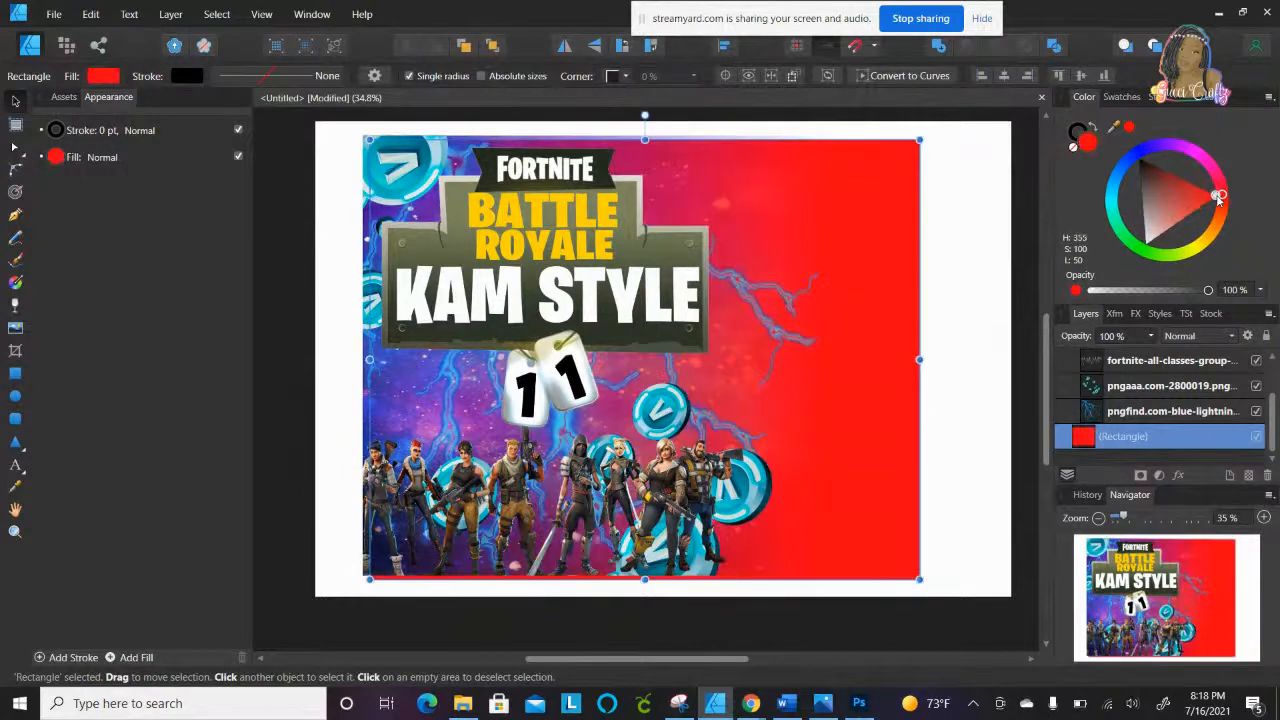
left_click_drag(1228, 203, 1213, 229)
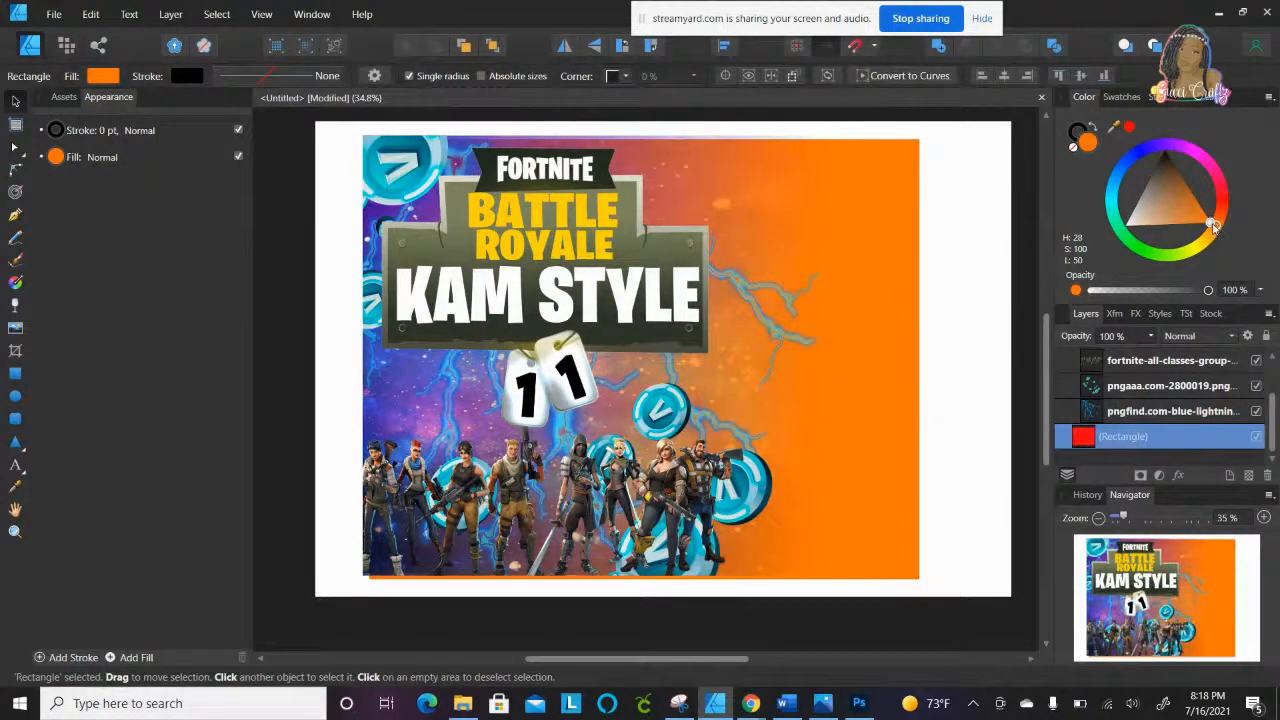
left_click_drag(1213, 228, 1212, 226)
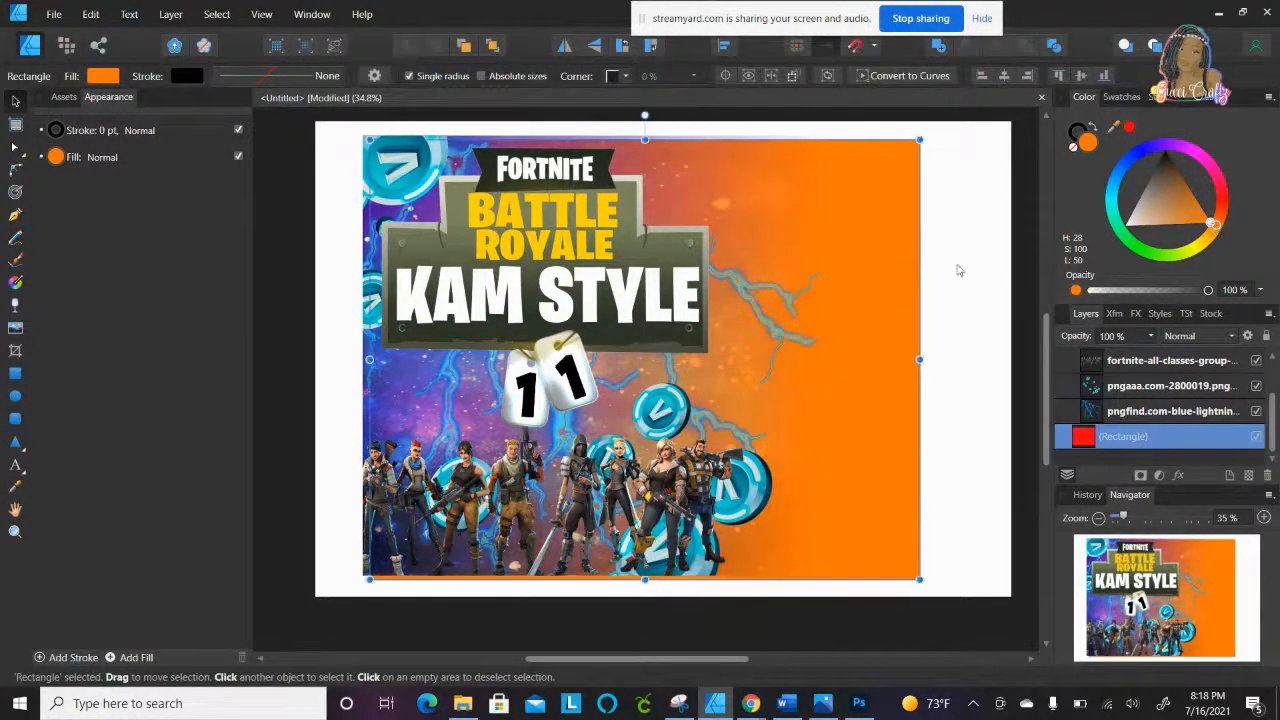
Step: Enlarge the KAM STYLE logo slightly, and narrow the blue lightning image from its right side
left_click(763, 319)
left_click_drag(818, 307, 826, 307)
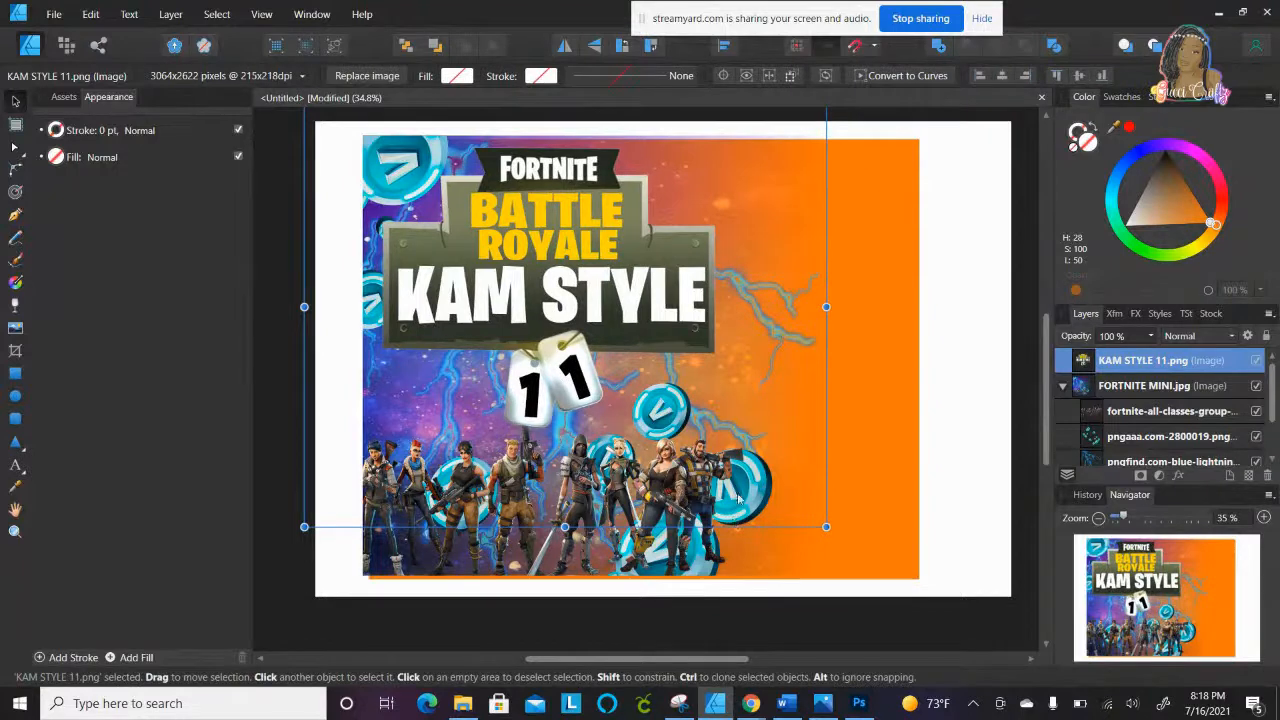
left_click(1095, 461)
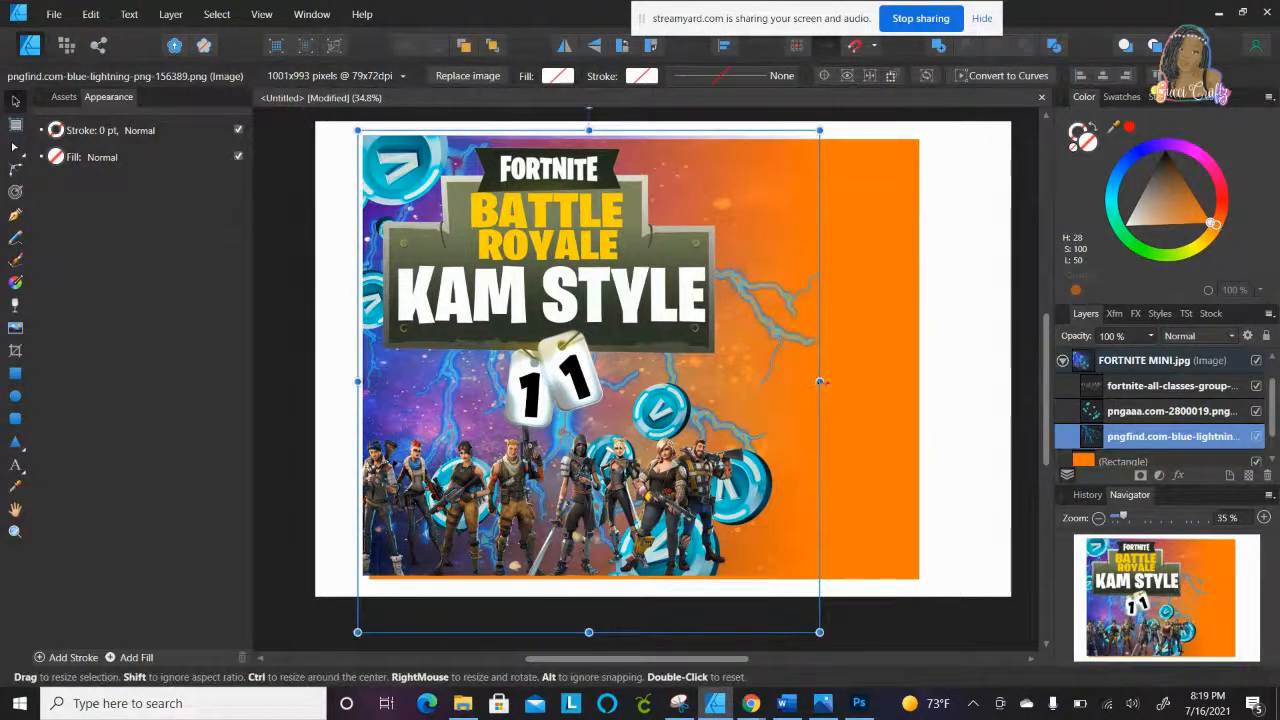
left_click_drag(820, 381, 759, 381)
Step: Shrink the V-coins image slightly, and place a rotated duplicate of it so more coins surround the logo and characters
left_click(1126, 410)
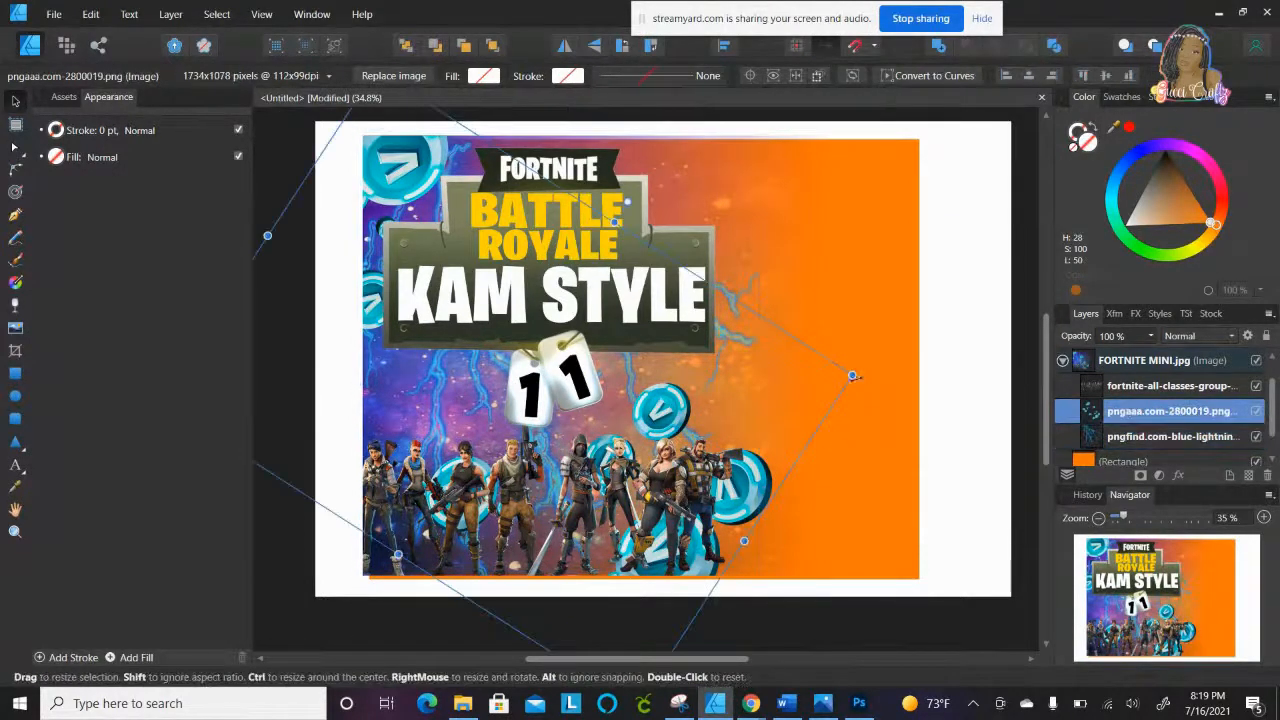
left_click_drag(853, 375, 809, 377)
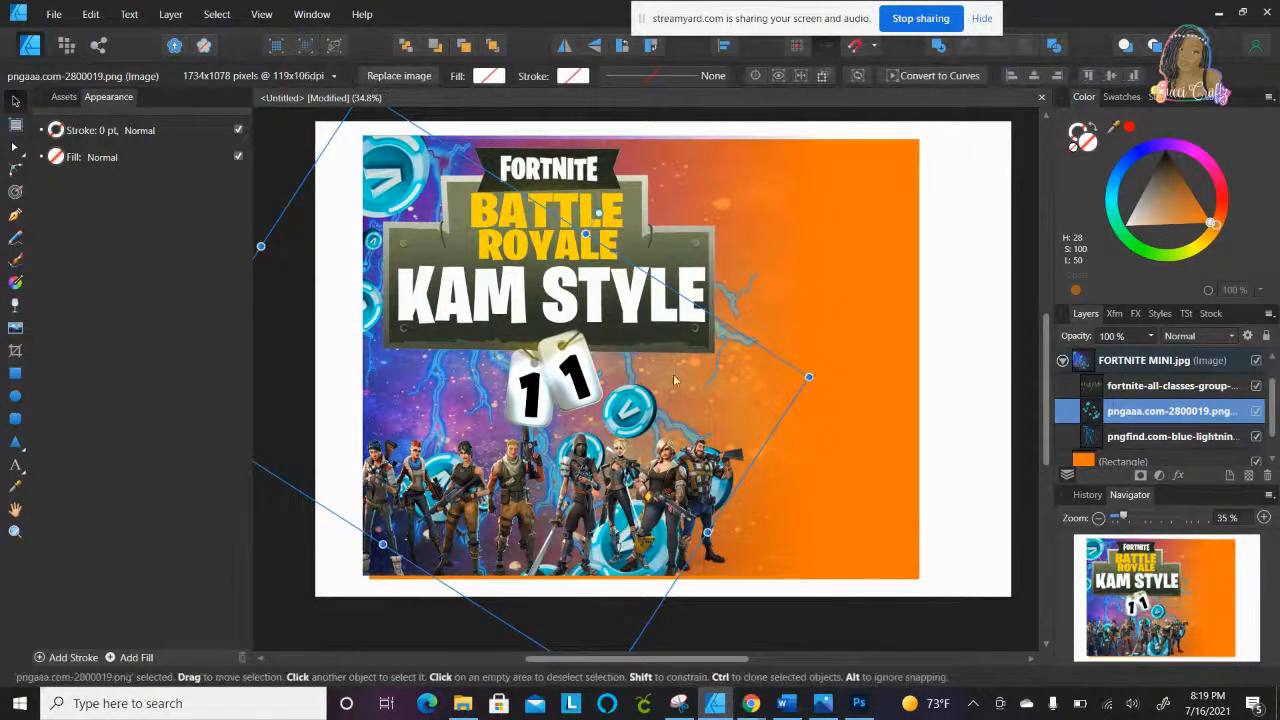
right_click(1158, 417)
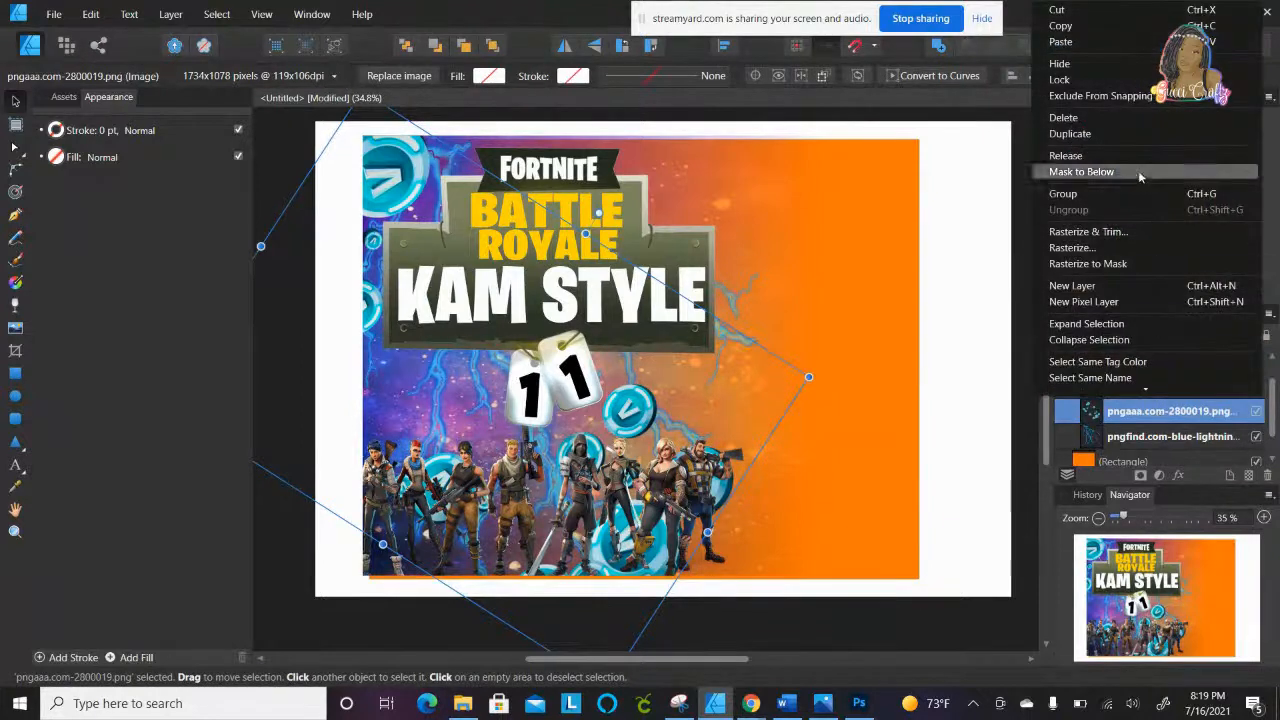
left_click(1100, 133)
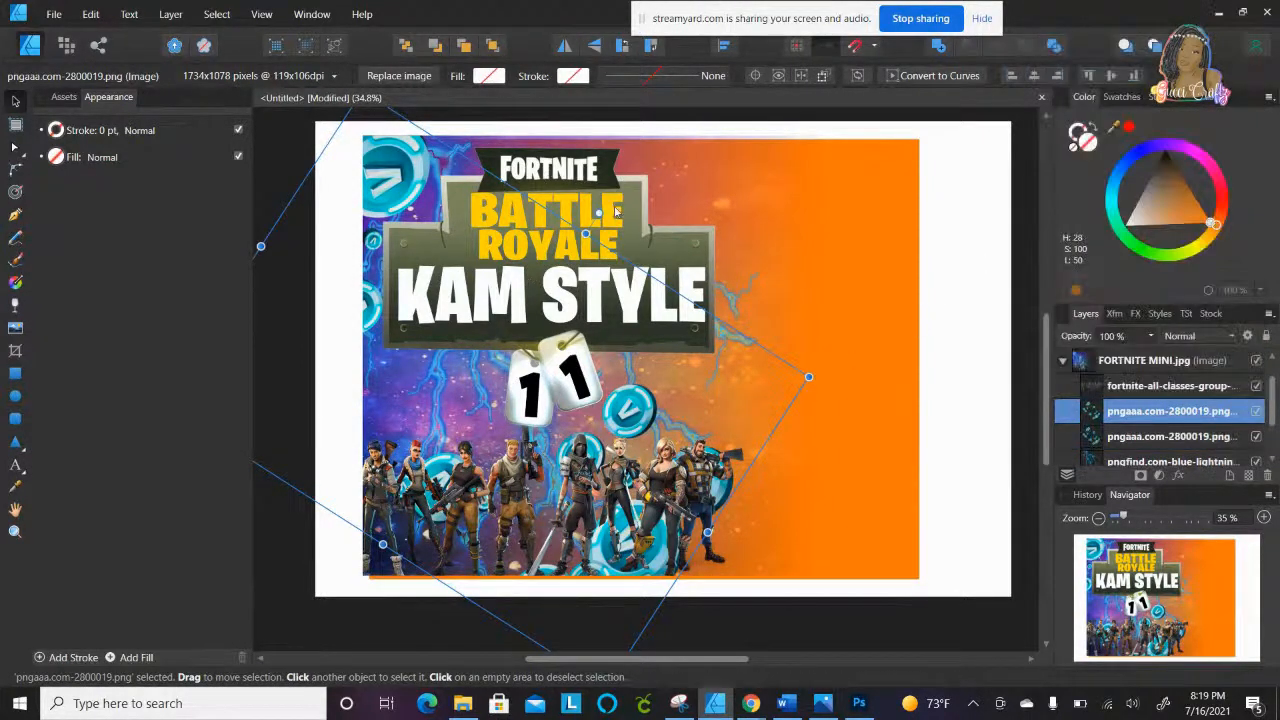
left_click_drag(598, 213, 875, 447)
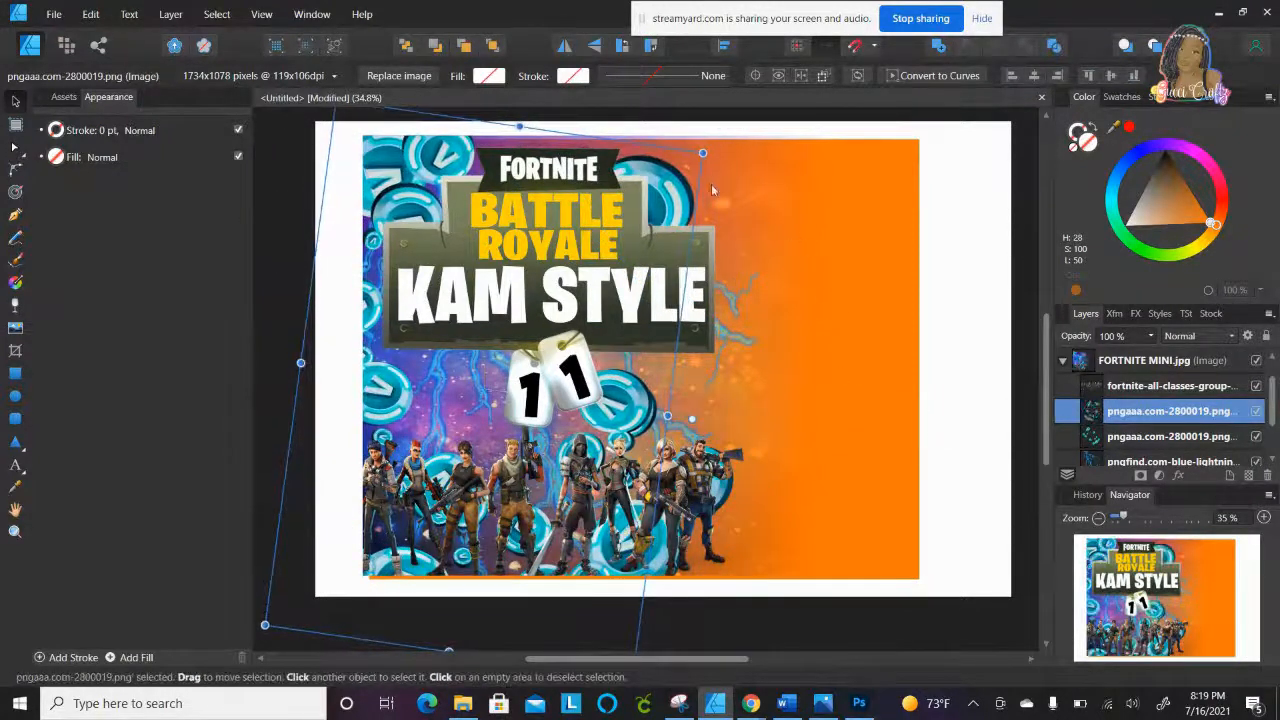
left_click_drag(672, 188, 745, 168)
left_click(259, 248)
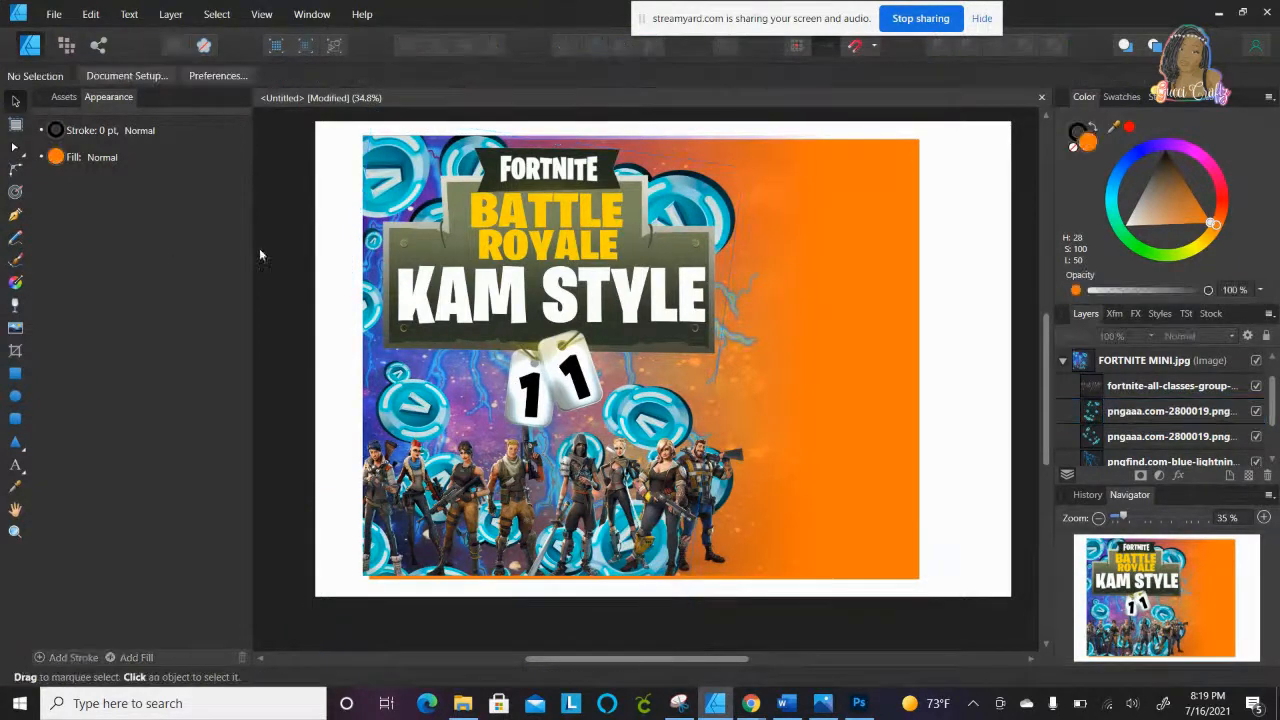
Step: Add the artistic text TEAM ORANGE in Arial over the orange area and enlarge it to about 53 pt
left_click(15, 466)
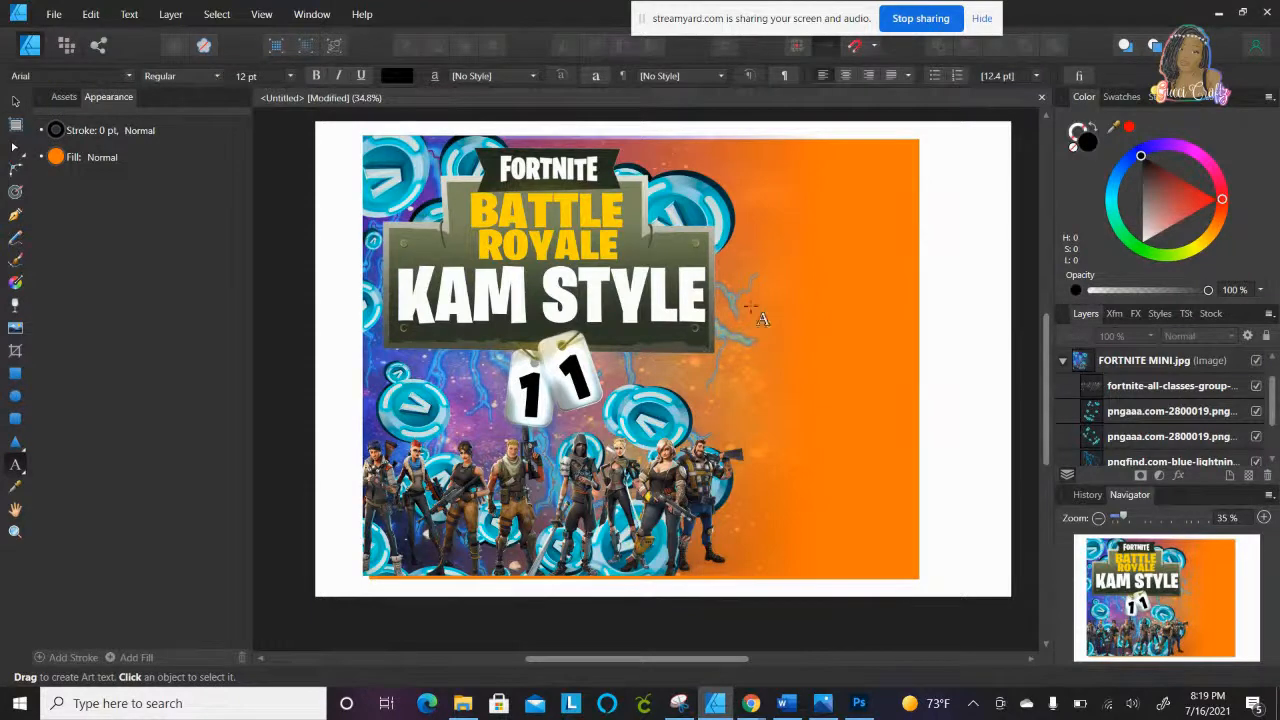
left_click(800, 267)
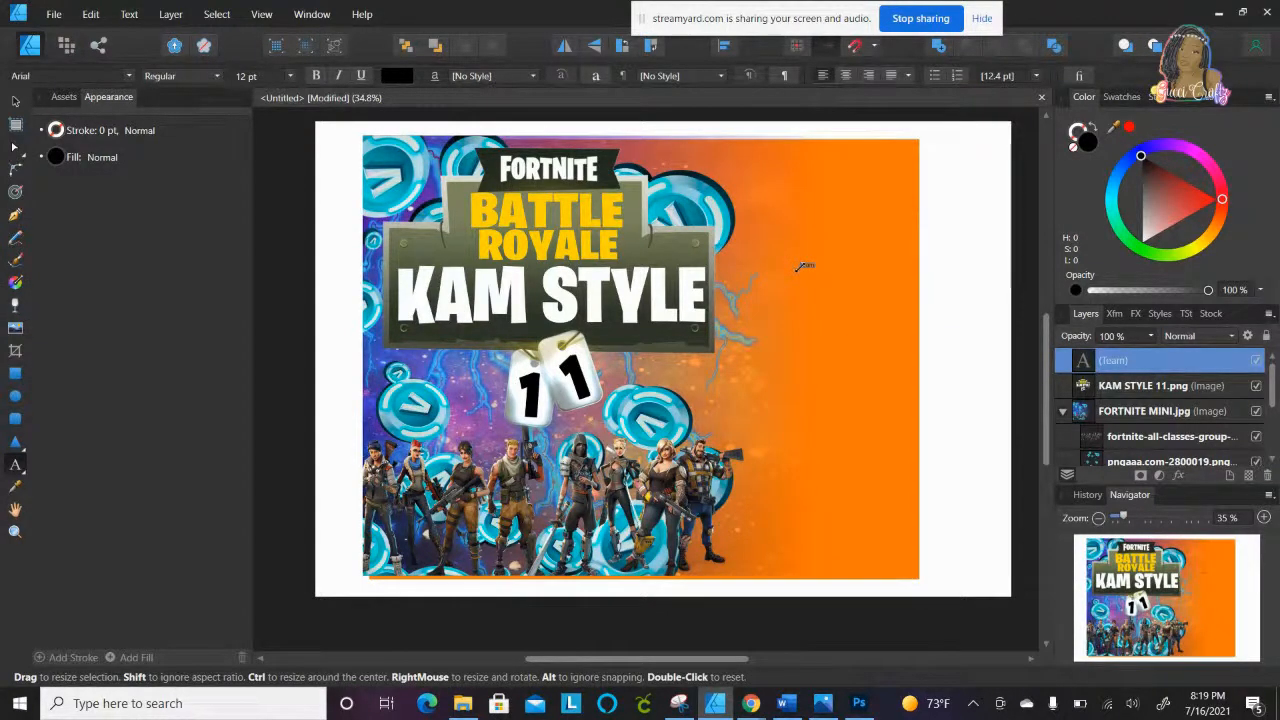
key("Caps_Lock")
type("N")
type("ANGE")
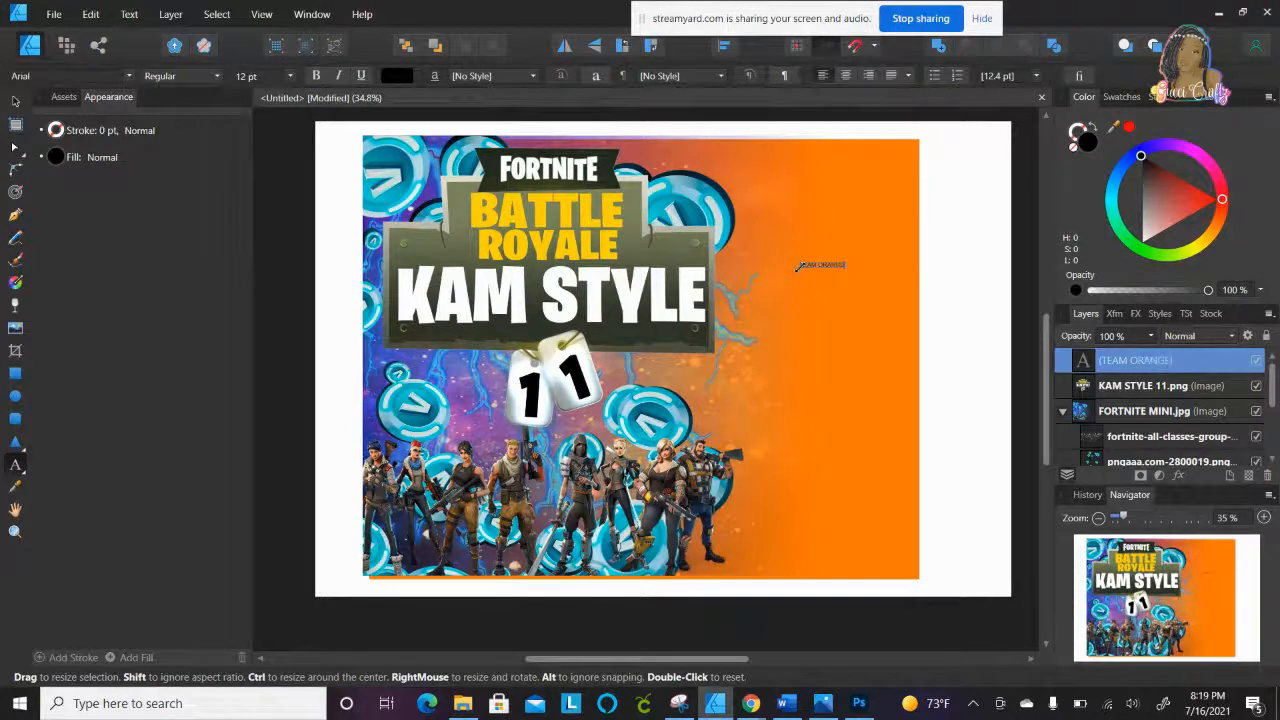
key("Escape")
left_click_drag(846, 265, 1003, 212)
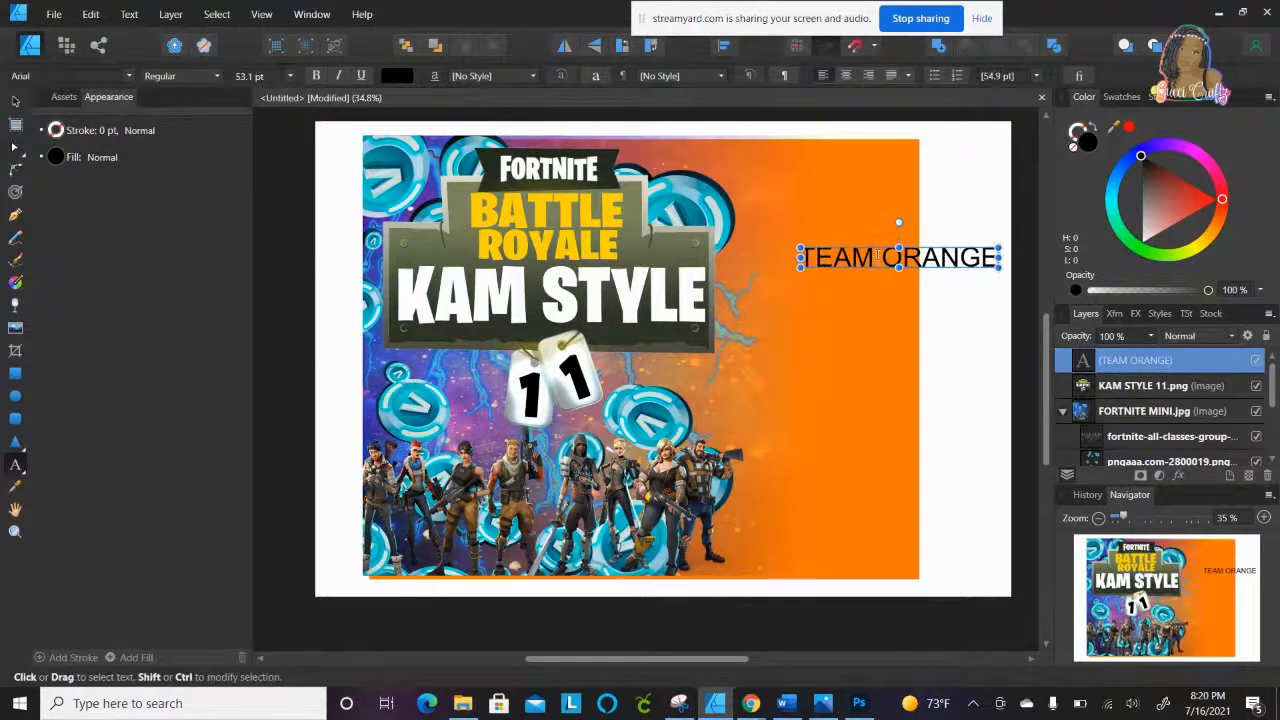
Step: Break TEAM ORANGE onto two lines and centre-align the text
left_click(877, 256)
key("Return")
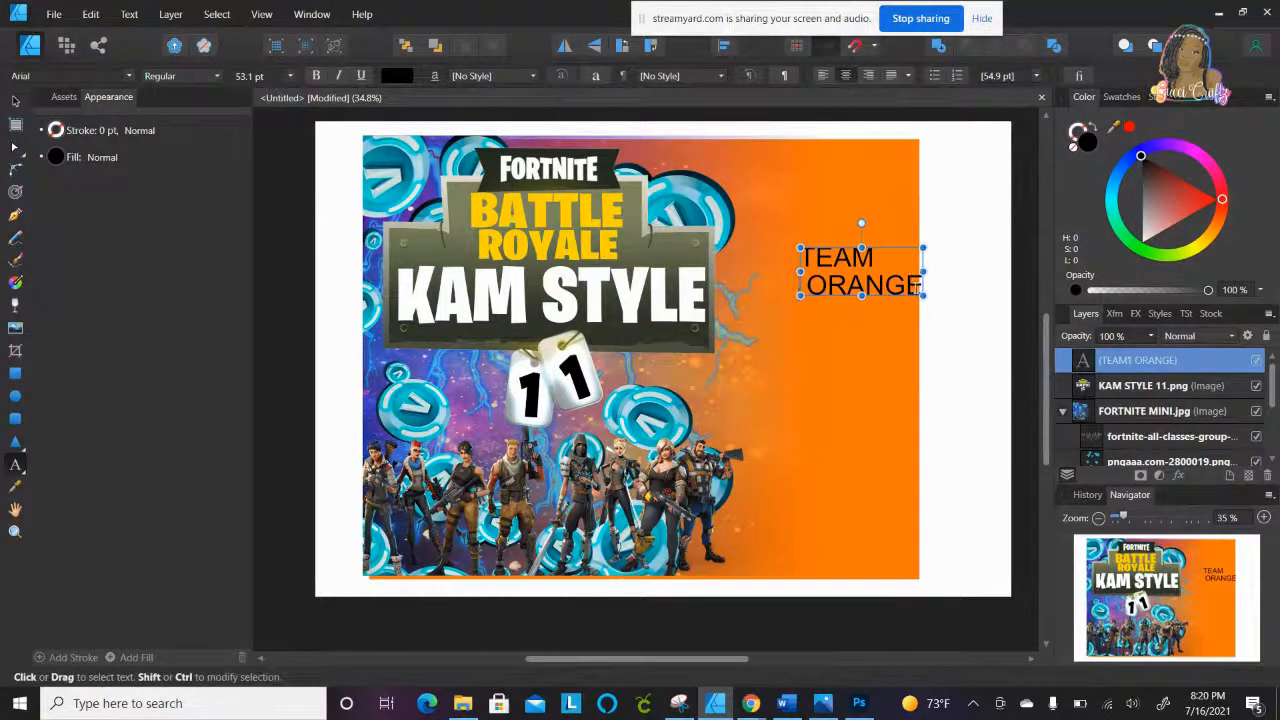
left_click_drag(918, 286, 800, 250)
left_click(846, 76)
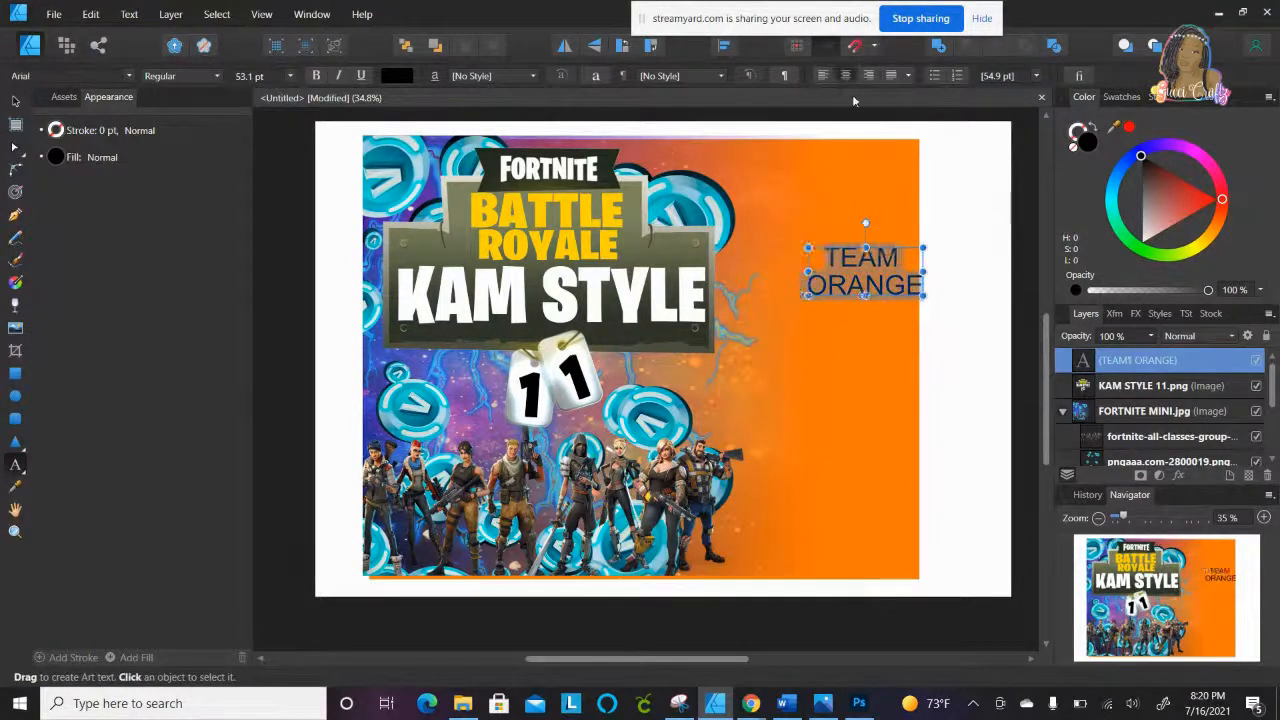
left_click(822, 257)
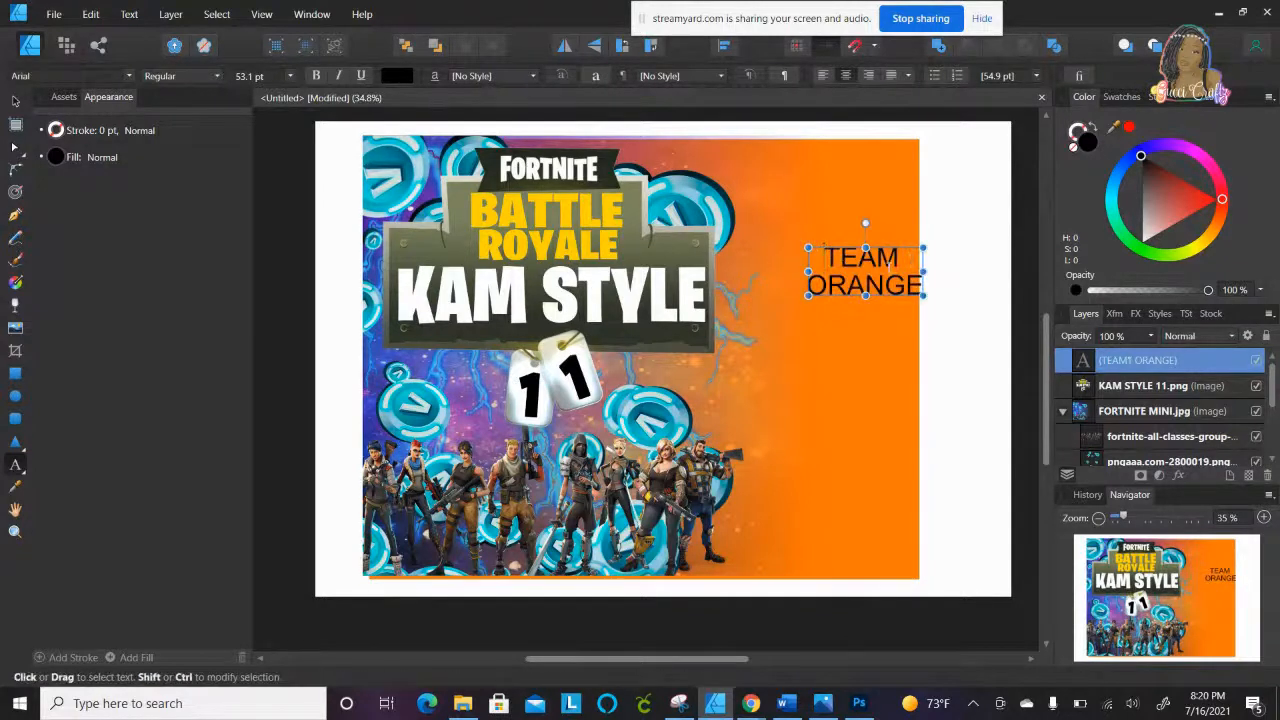
Step: Shift the TEAM ORANGE text up and left with a slight clockwise tilt, and remove it
left_click(15, 102)
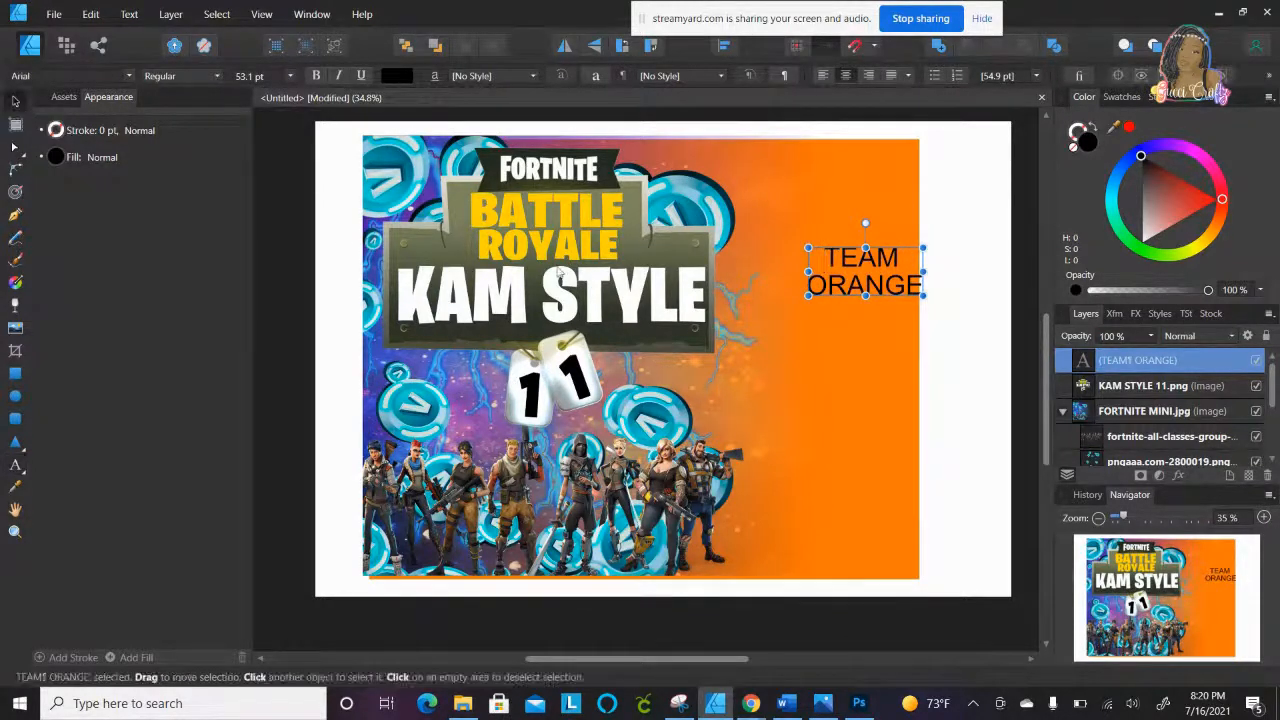
left_click_drag(857, 281, 818, 241)
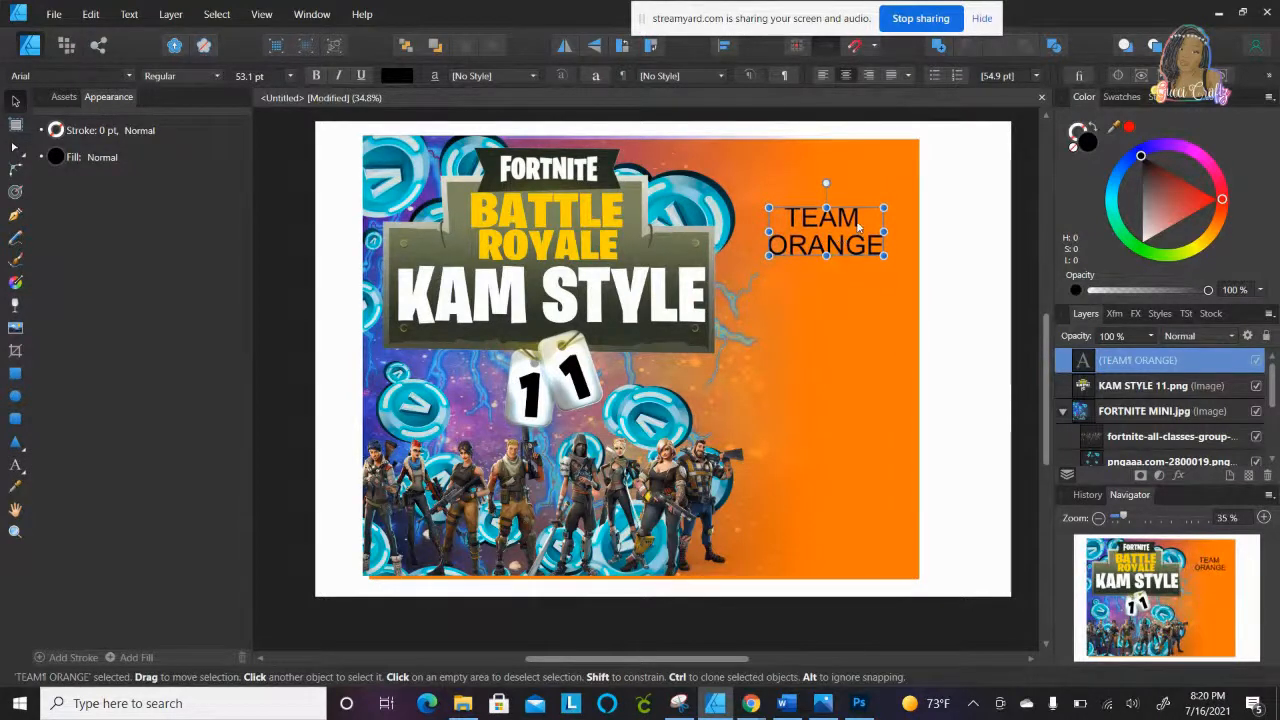
left_click_drag(886, 206, 826, 215)
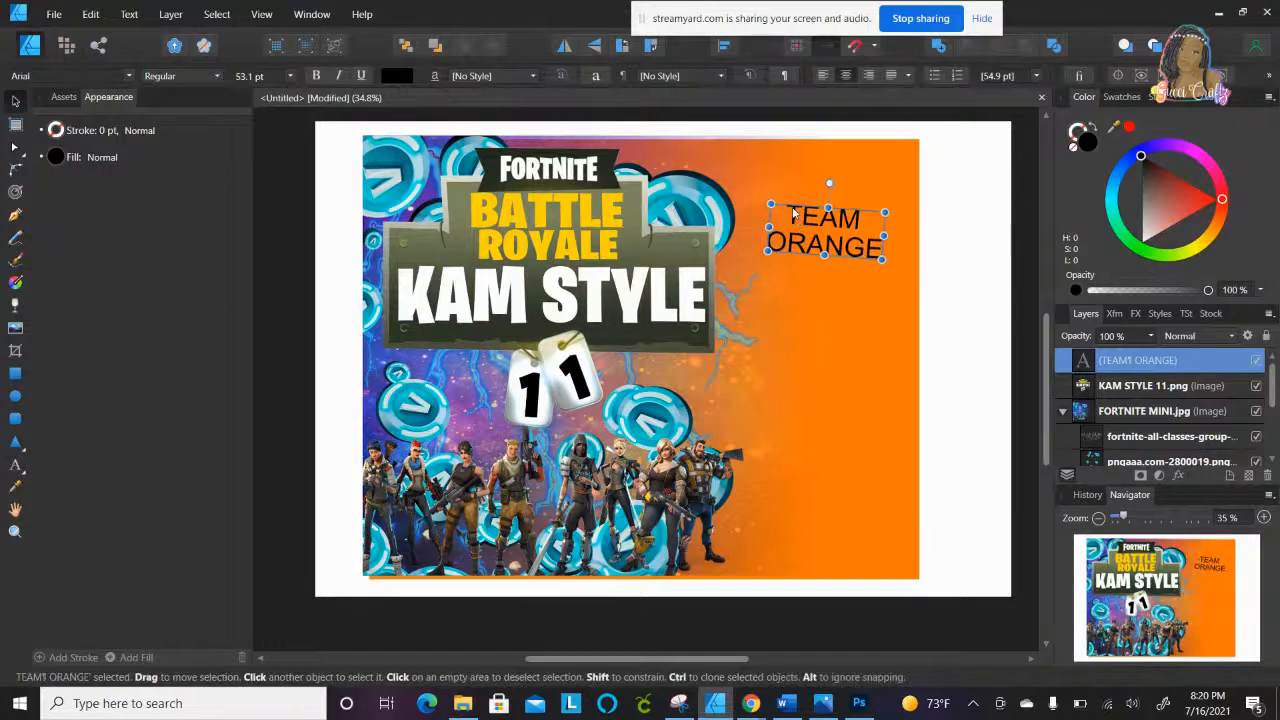
left_click(793, 213)
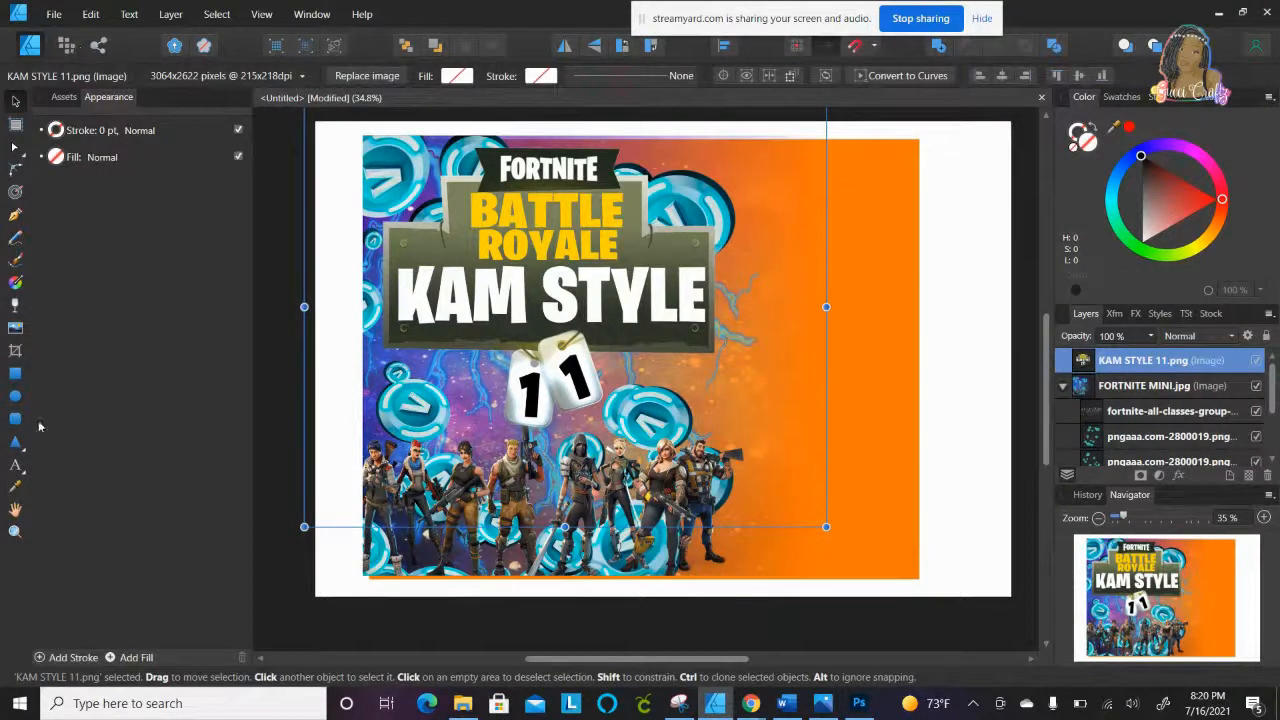
Step: Create a small text frame over the orange area and enter TEAM with one letter per line
left_click(18, 466)
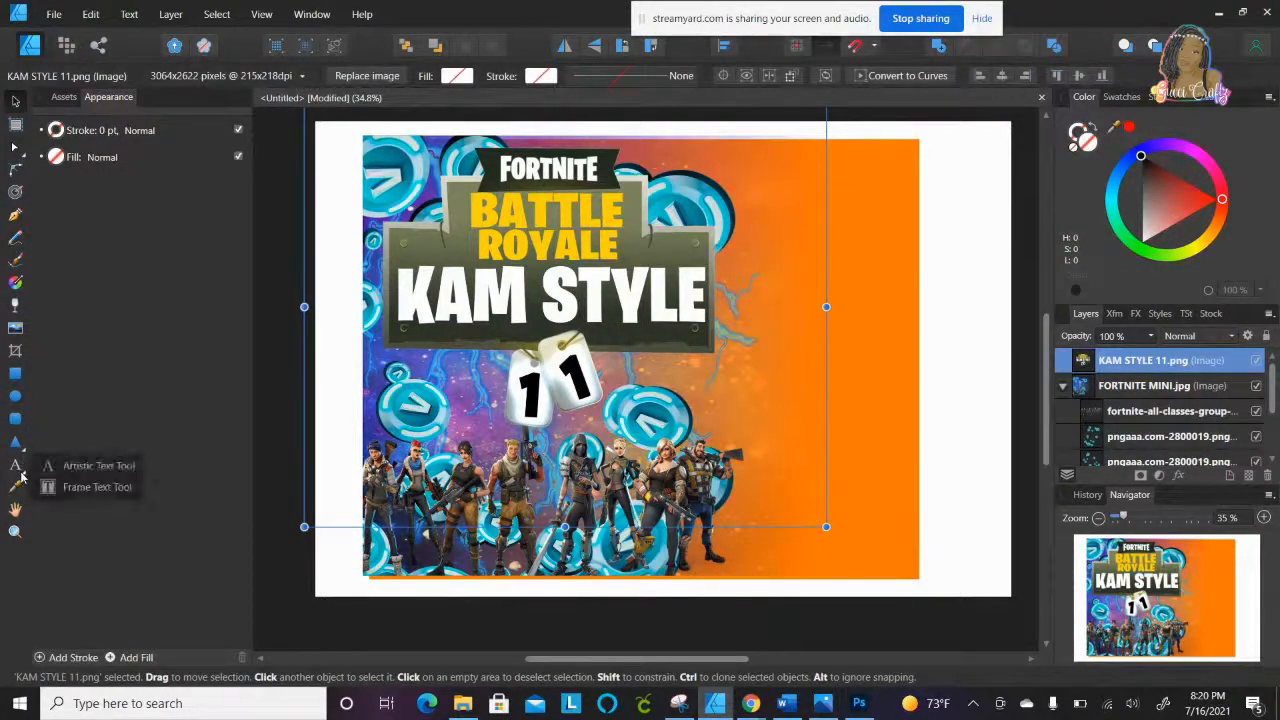
left_click(95, 487)
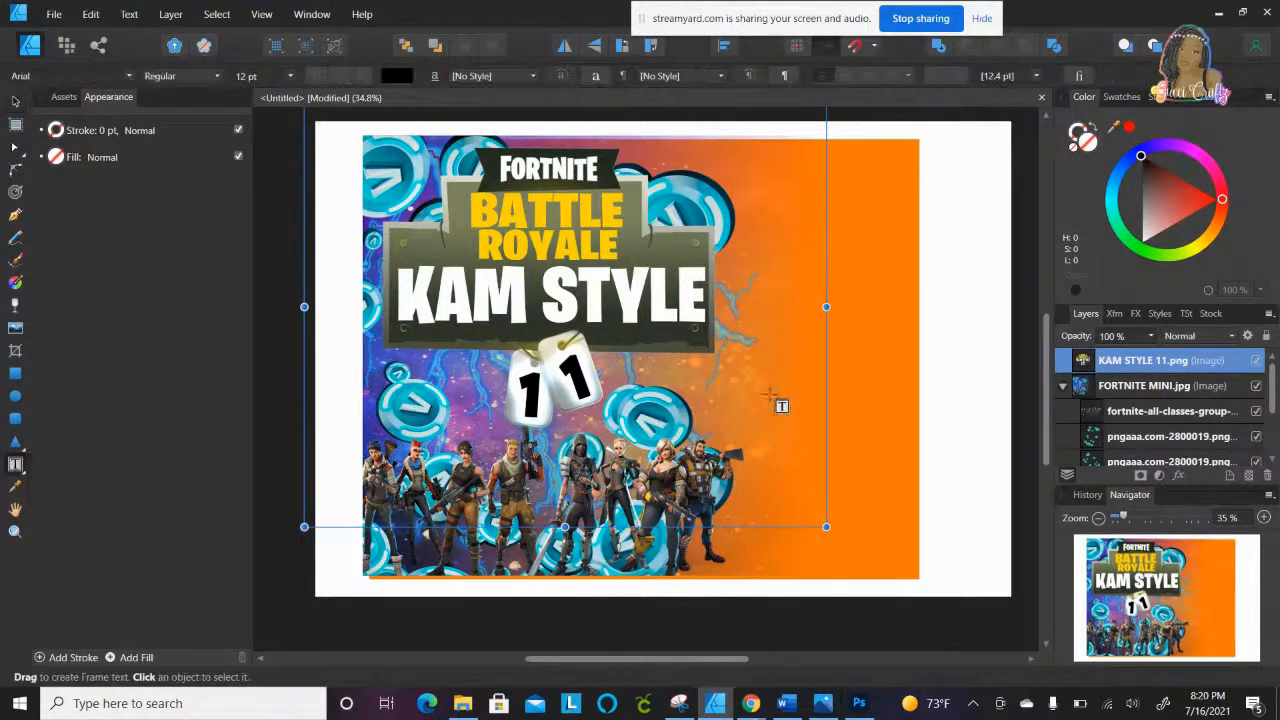
left_click(832, 235)
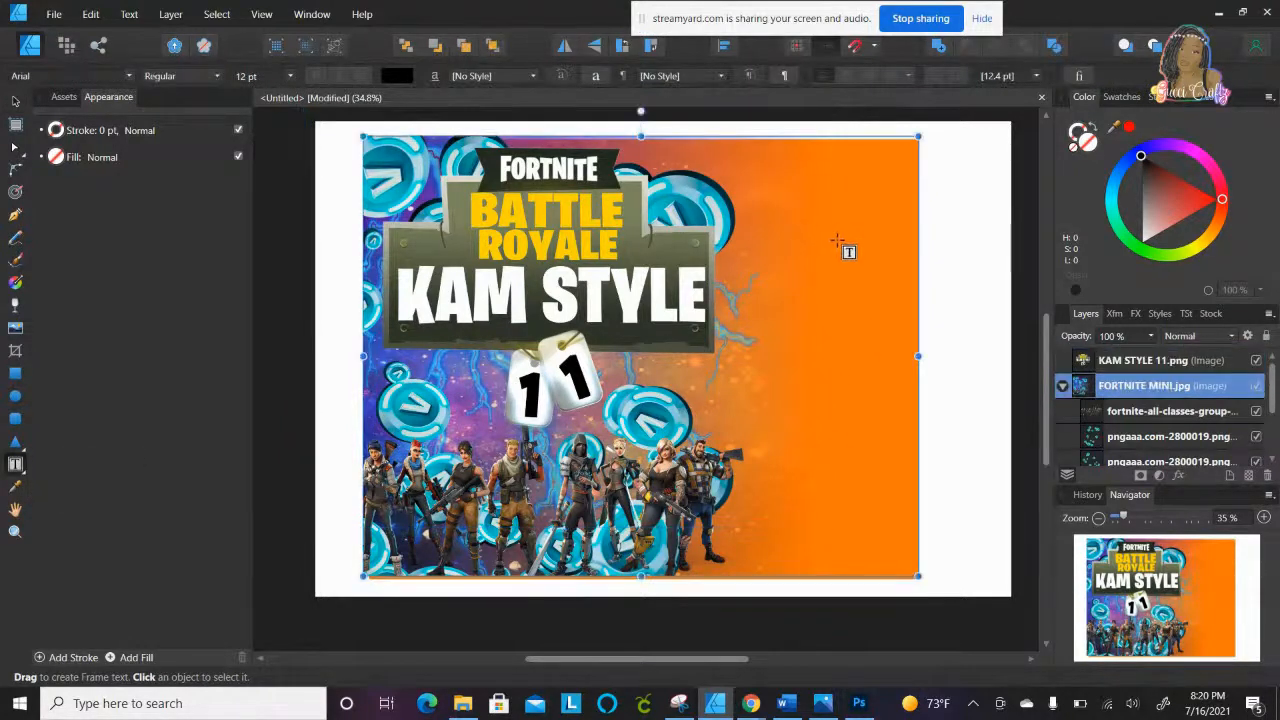
left_click_drag(820, 226, 876, 237)
left_click_drag(849, 196, 881, 229)
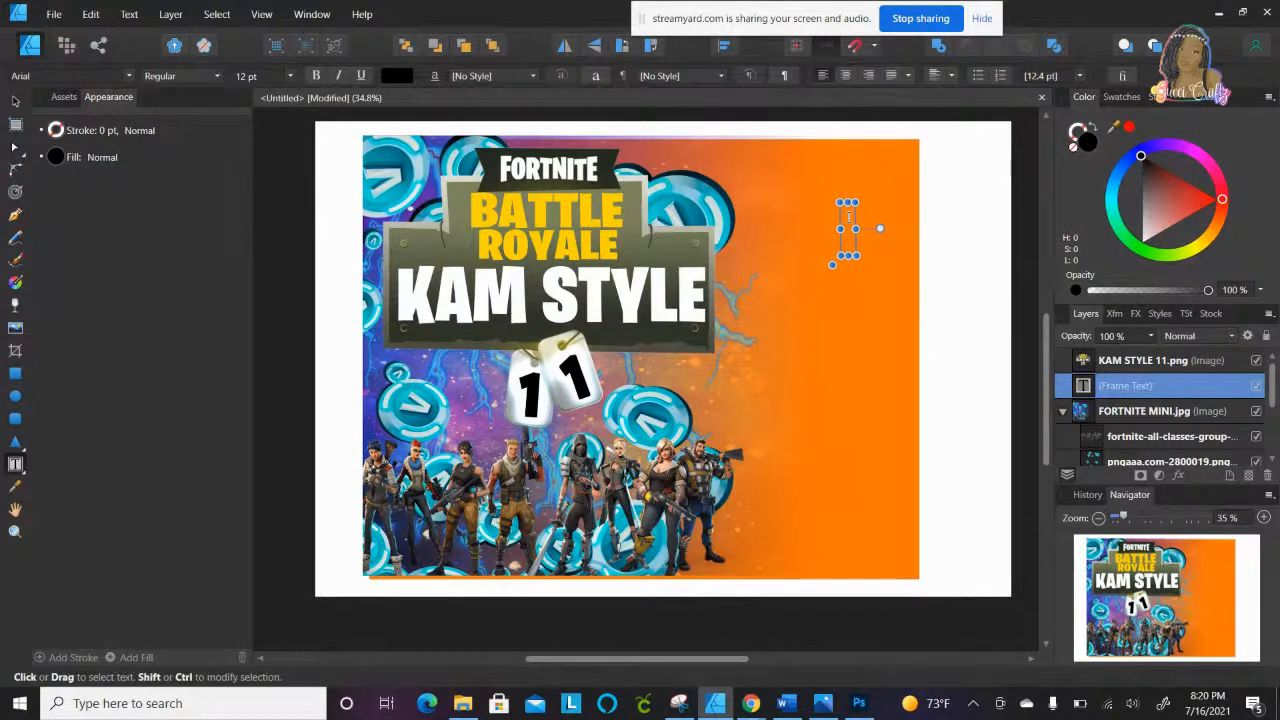
left_click(848, 216)
key("Escape")
left_click_drag(880, 228, 890, 276)
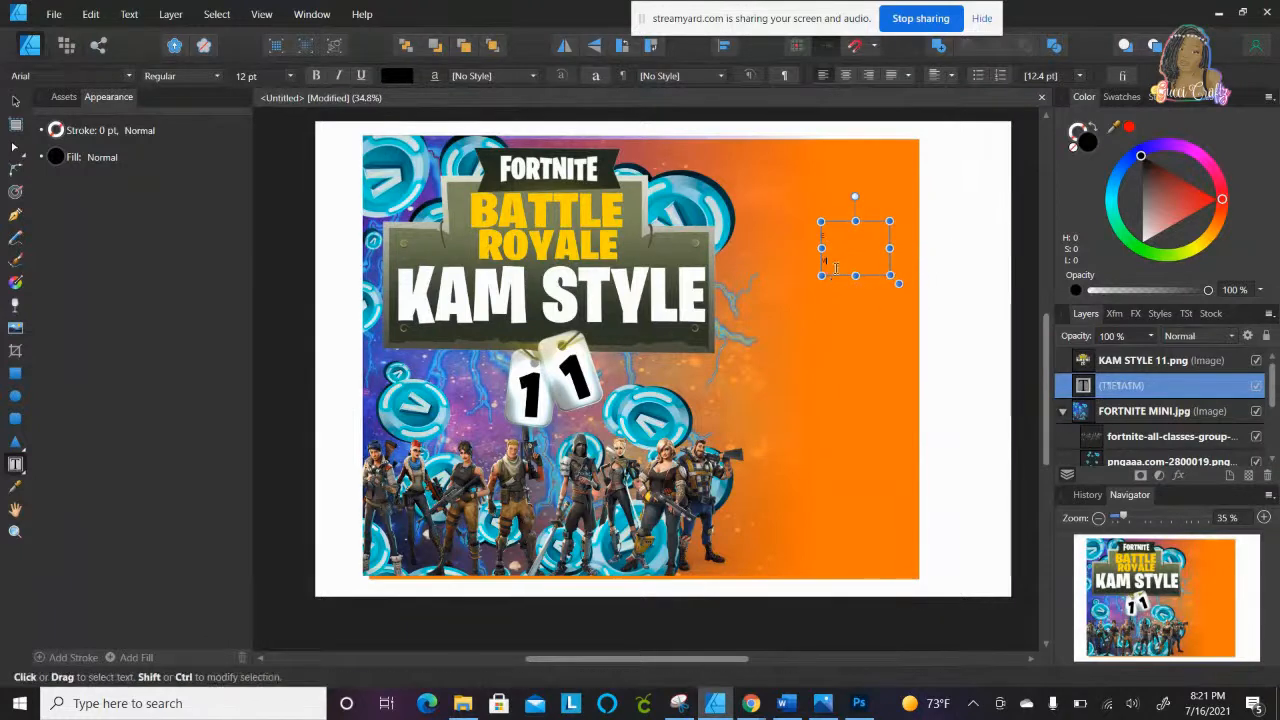
Step: Set the font size of the stacked TEAM text to 144 pt
left_click(288, 78)
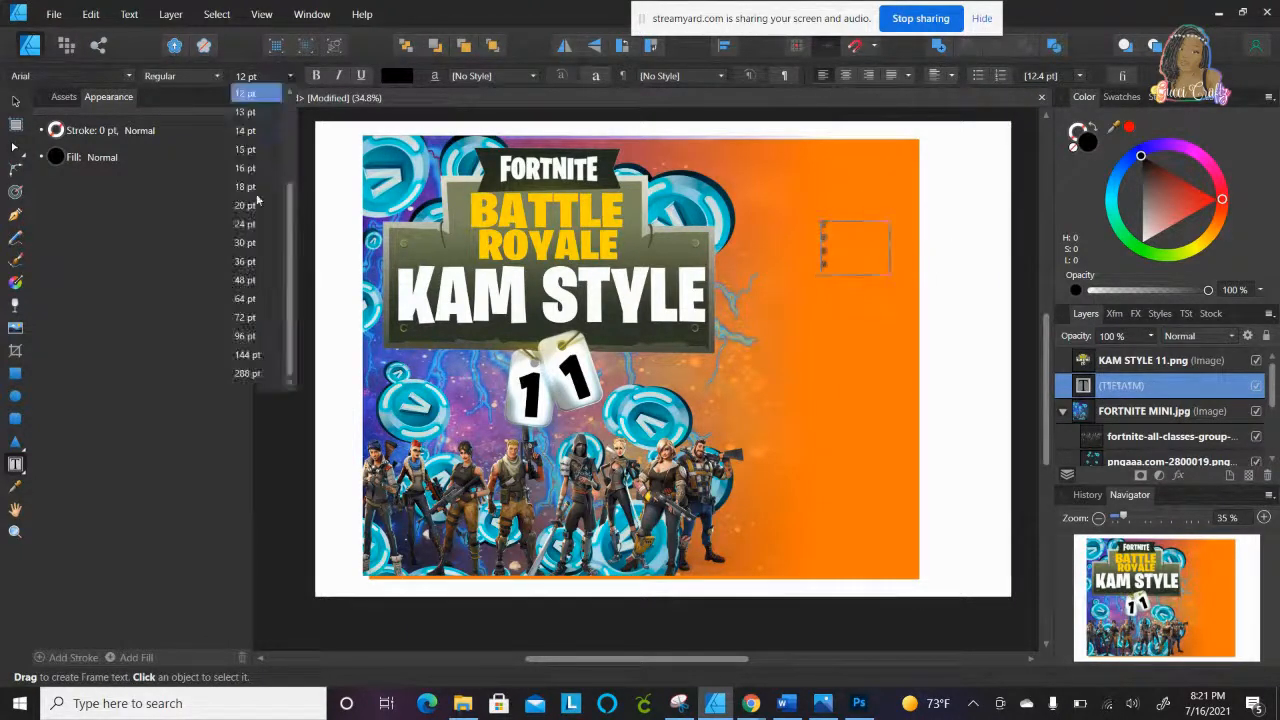
left_click(248, 356)
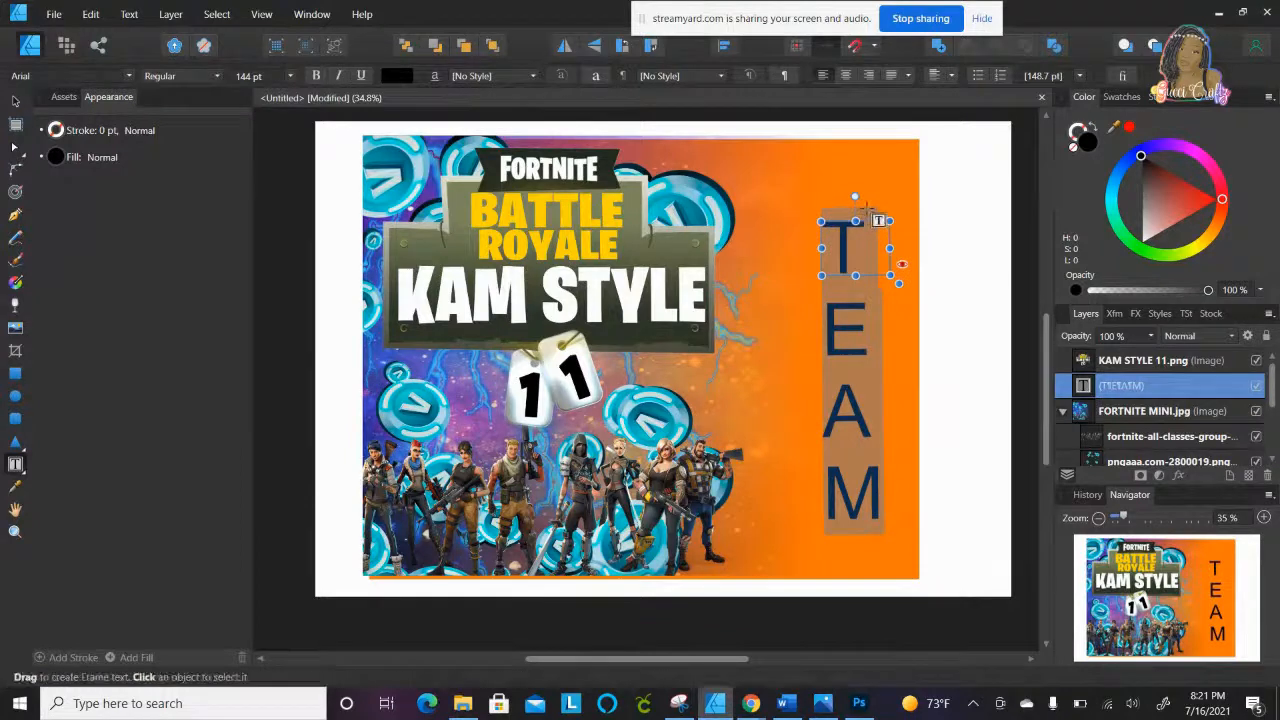
key("Escape")
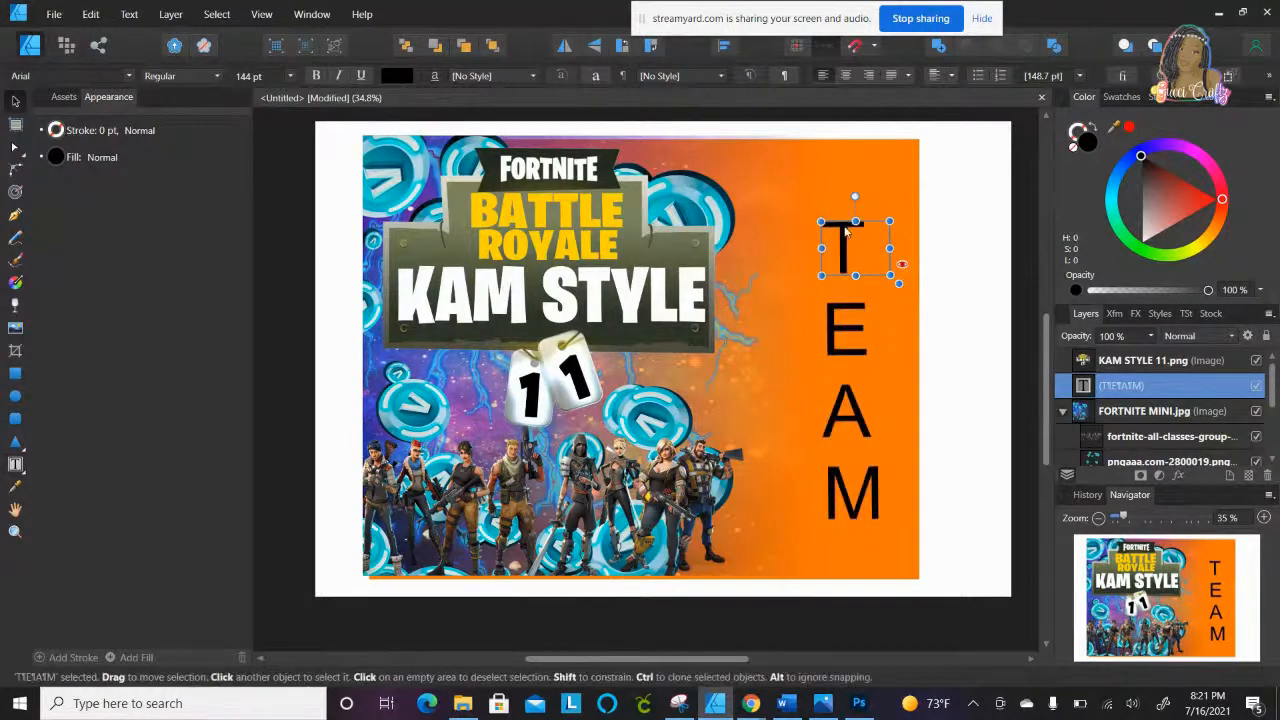
Step: Move the stacked TEAM text to the upper left of the orange area, enlarge it to about 191.6 pt and centre-align it
left_click_drag(840, 226, 789, 181)
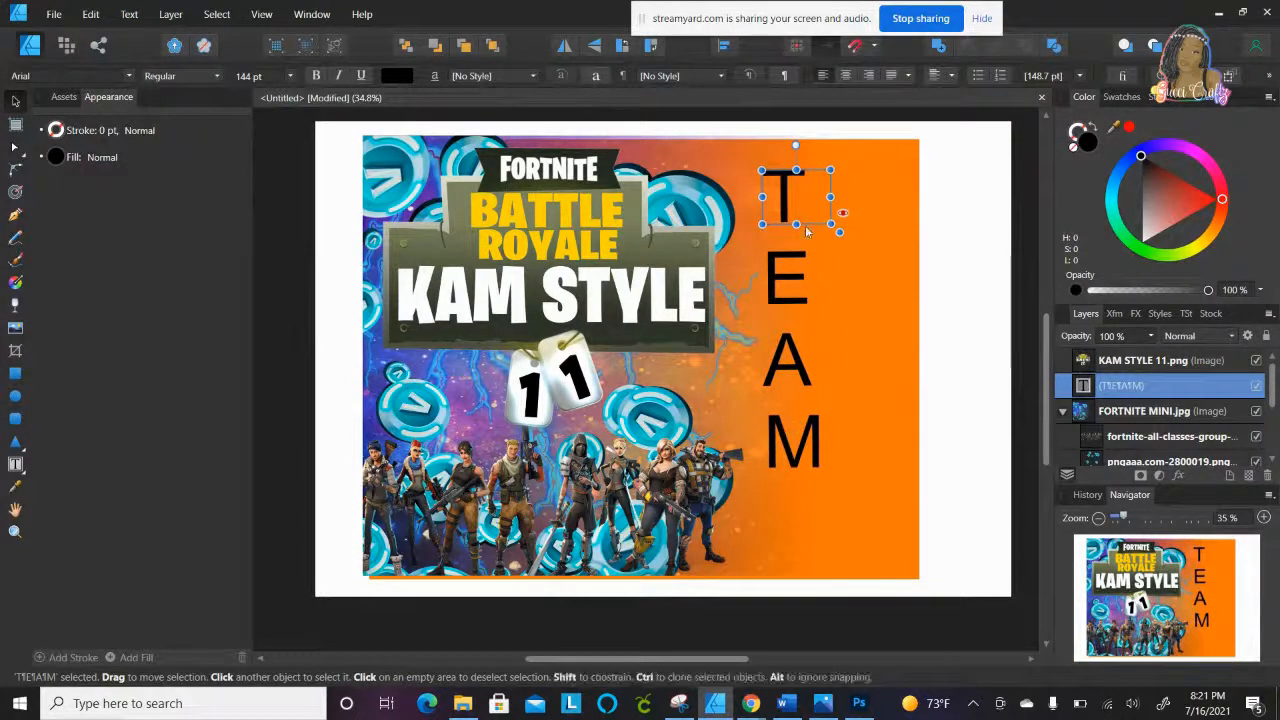
left_click_drag(830, 226, 853, 256)
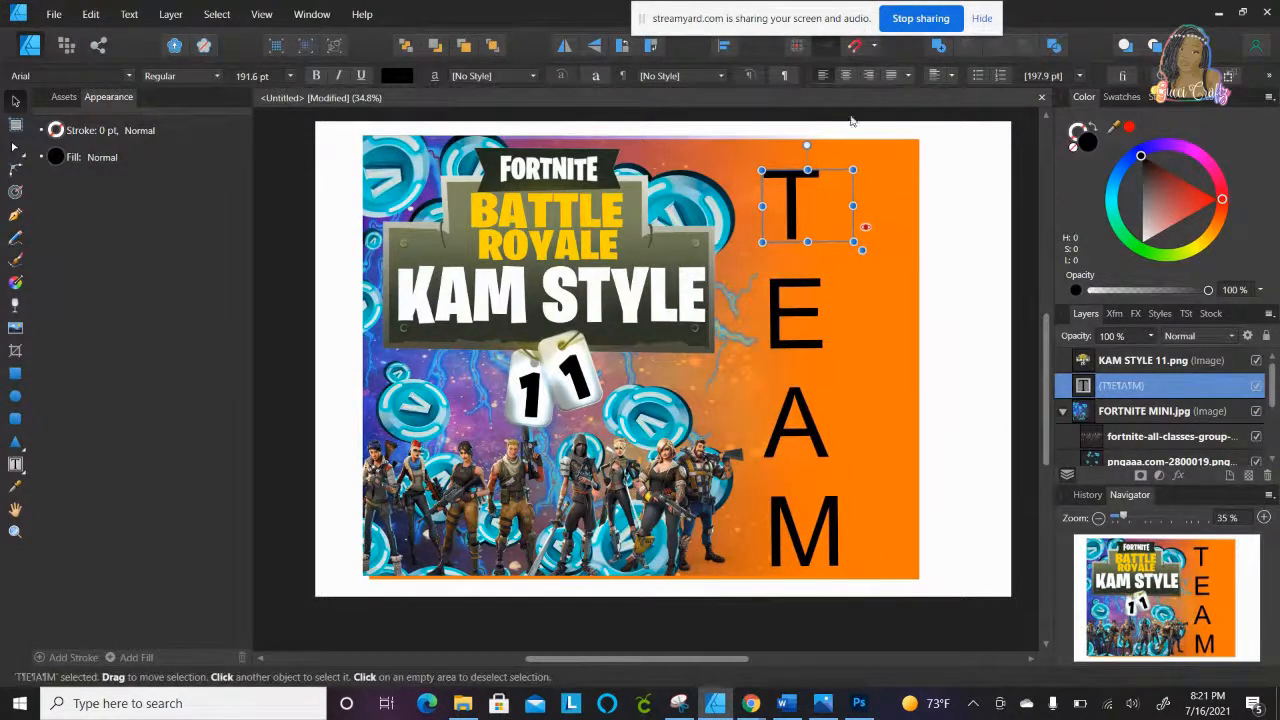
left_click(845, 77)
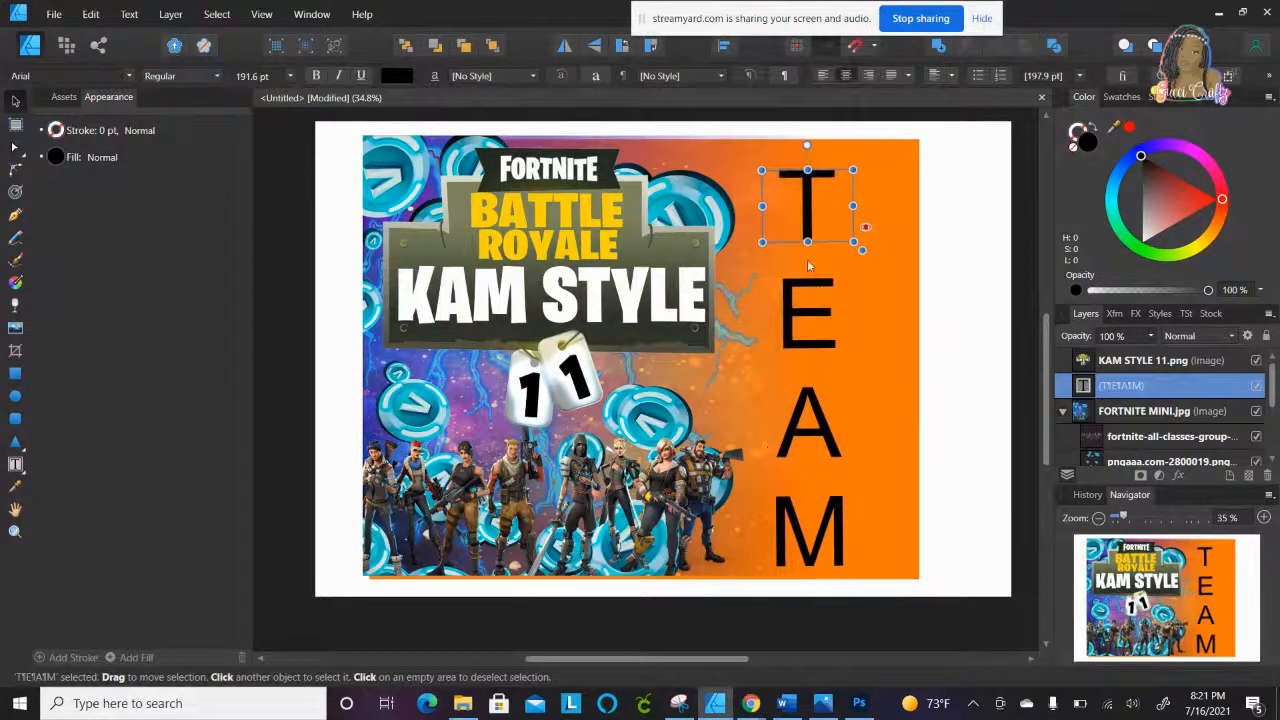
left_click_drag(798, 215, 785, 215)
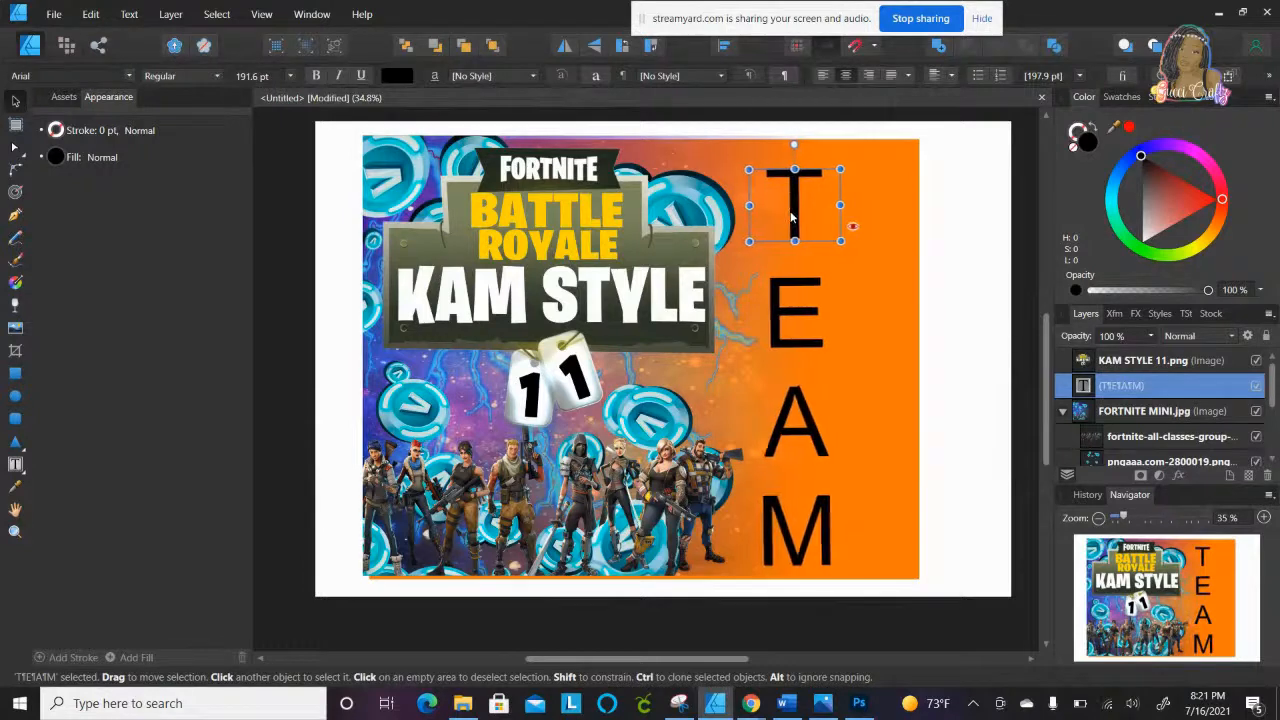
Step: Set the stacked TEAM text's font to Burbank Big Condensed and extend its frame slightly up and to the left
left_click(129, 77)
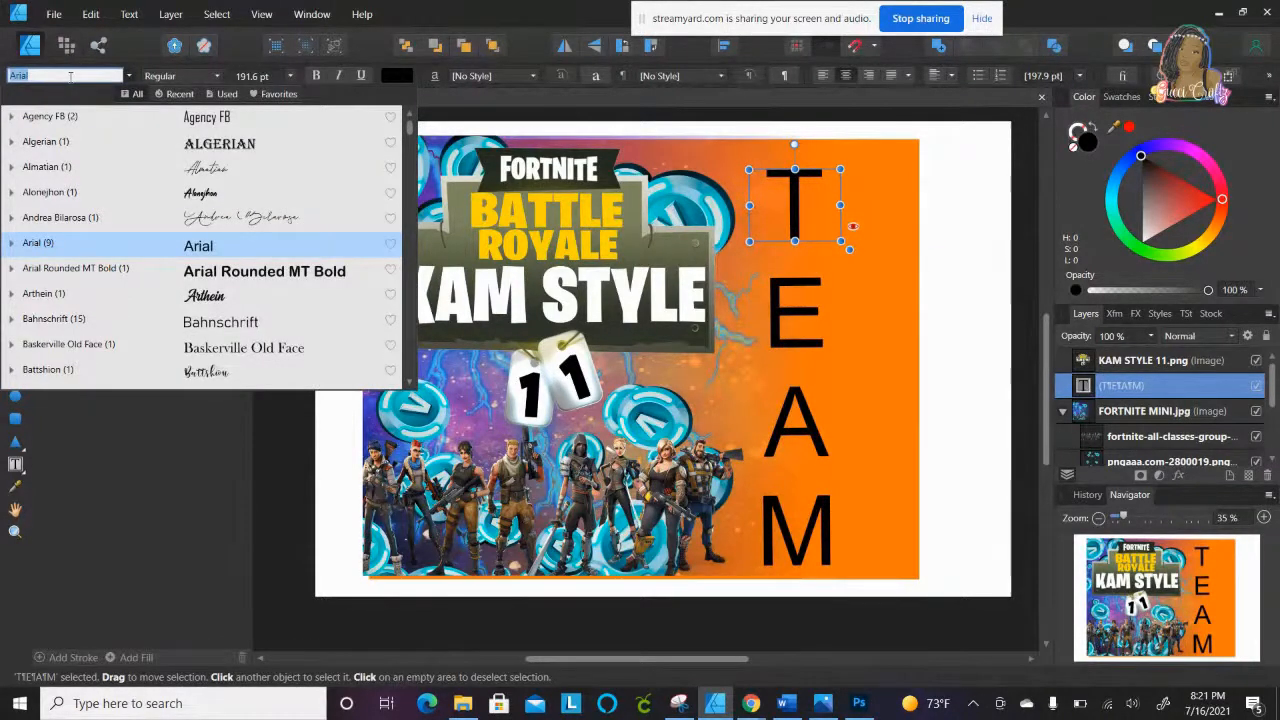
type("BU")
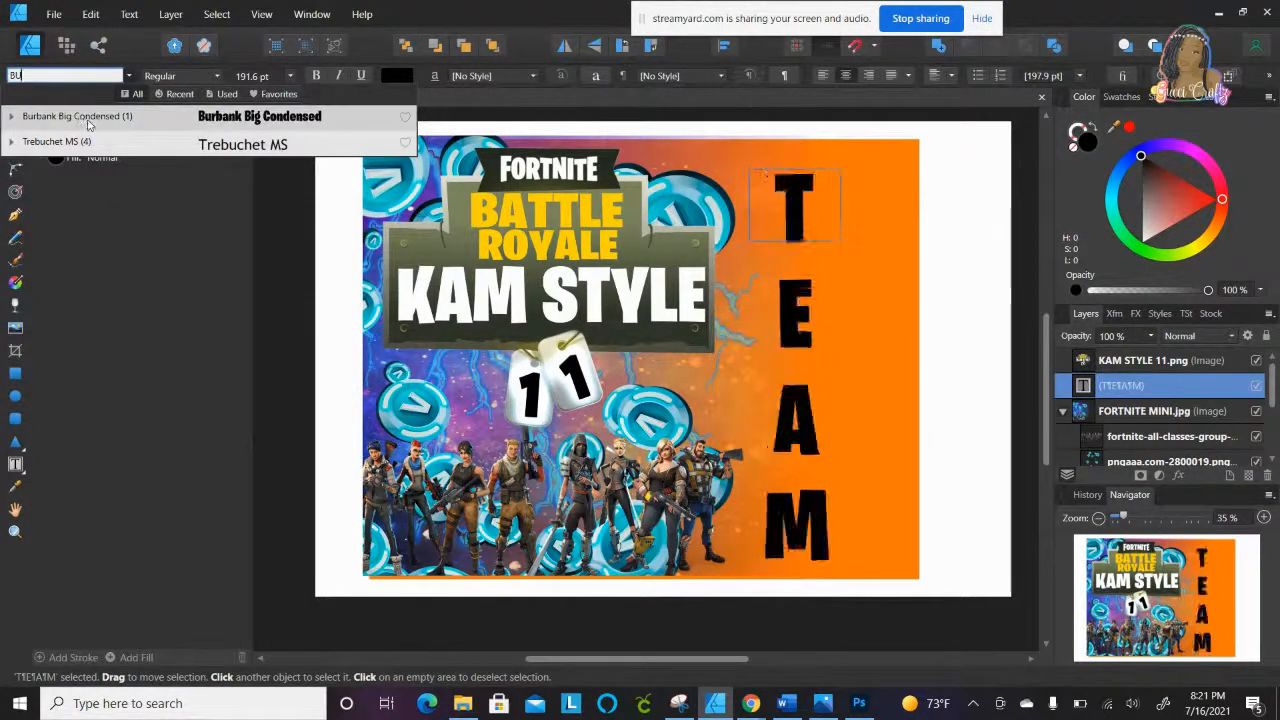
left_click(88, 117)
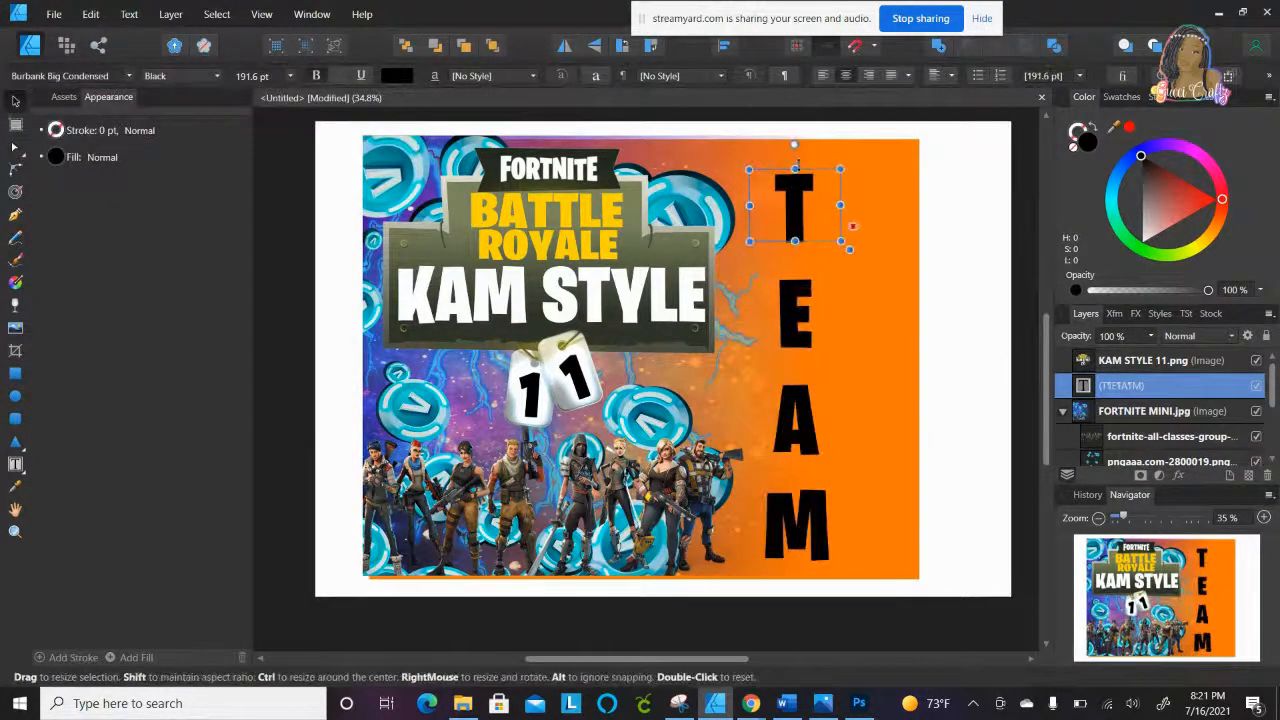
left_click_drag(748, 168, 745, 124)
left_click(808, 515)
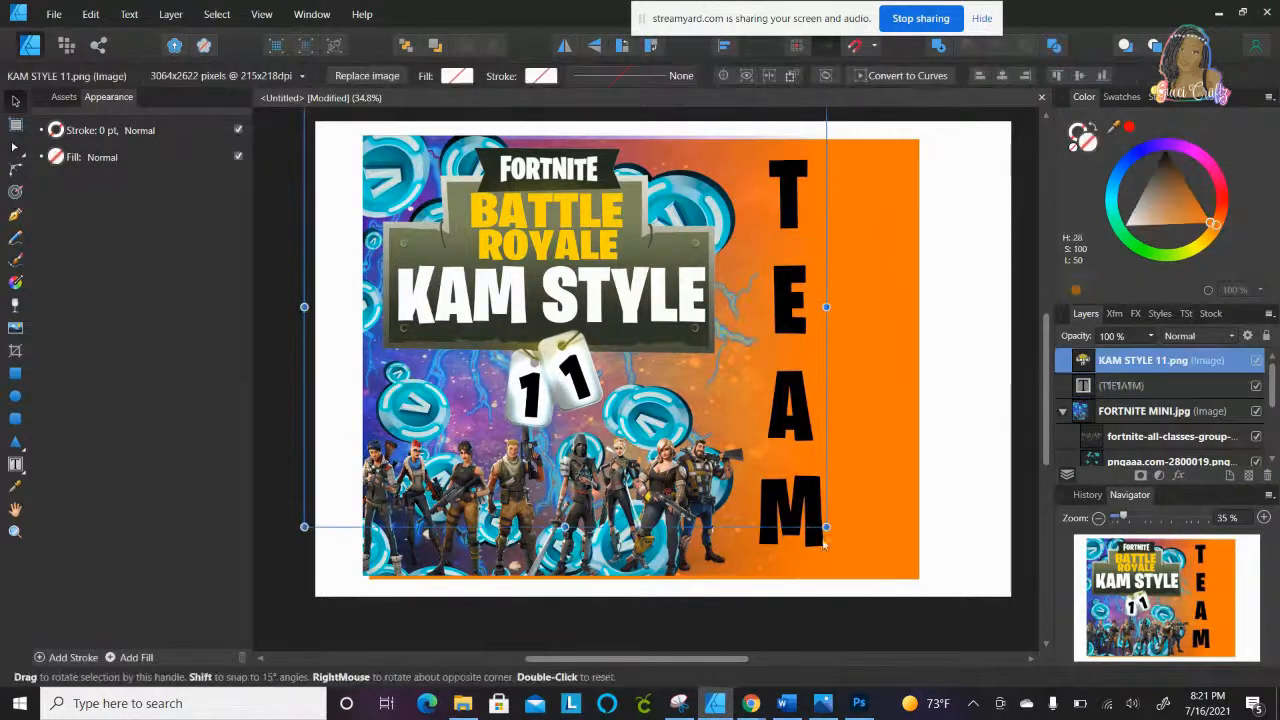
left_click(820, 545)
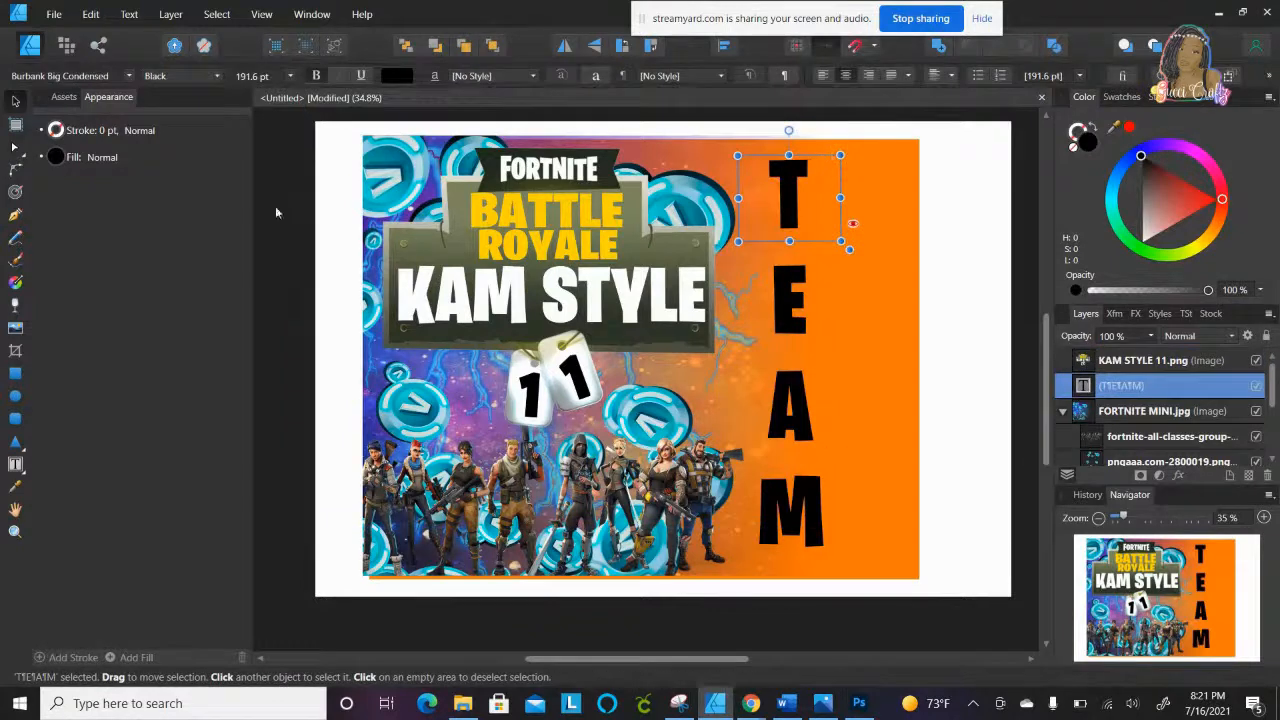
Step: Create a narrow text frame to the right of TEAM and enter ORANGE with one letter per line
left_click(15, 465)
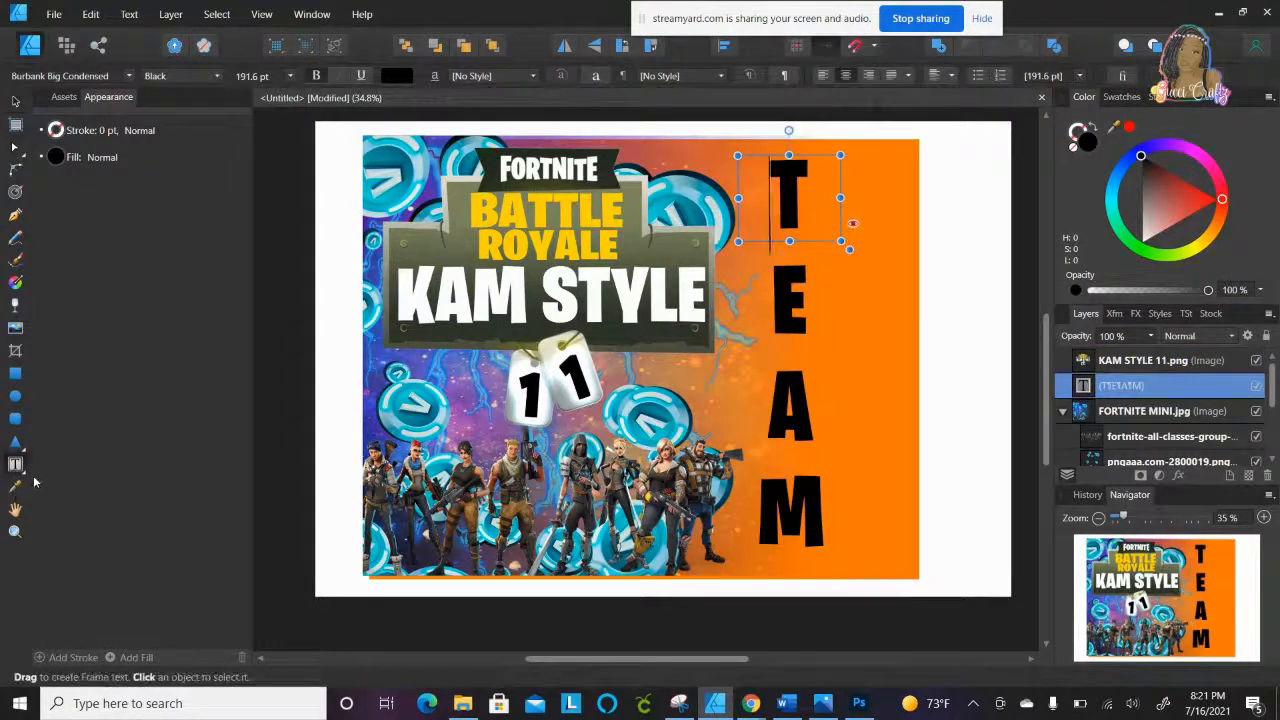
left_click(866, 355)
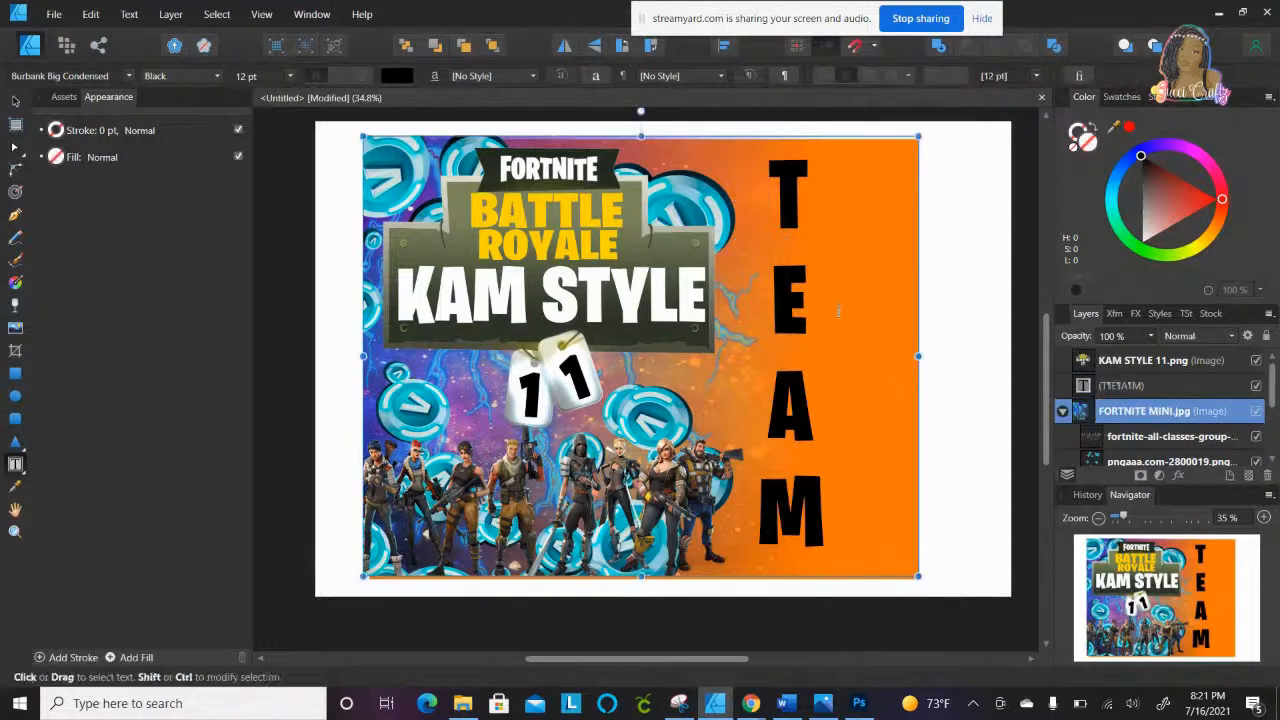
left_click(846, 316)
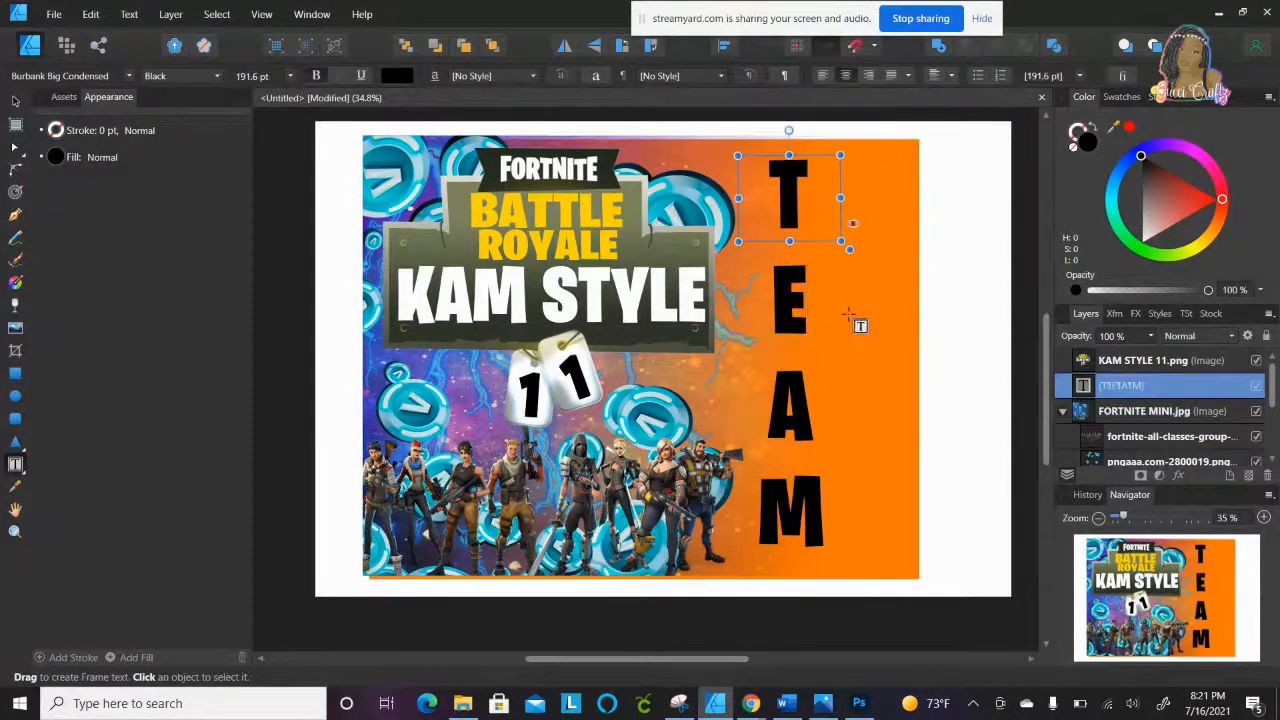
left_click_drag(860, 305, 902, 404)
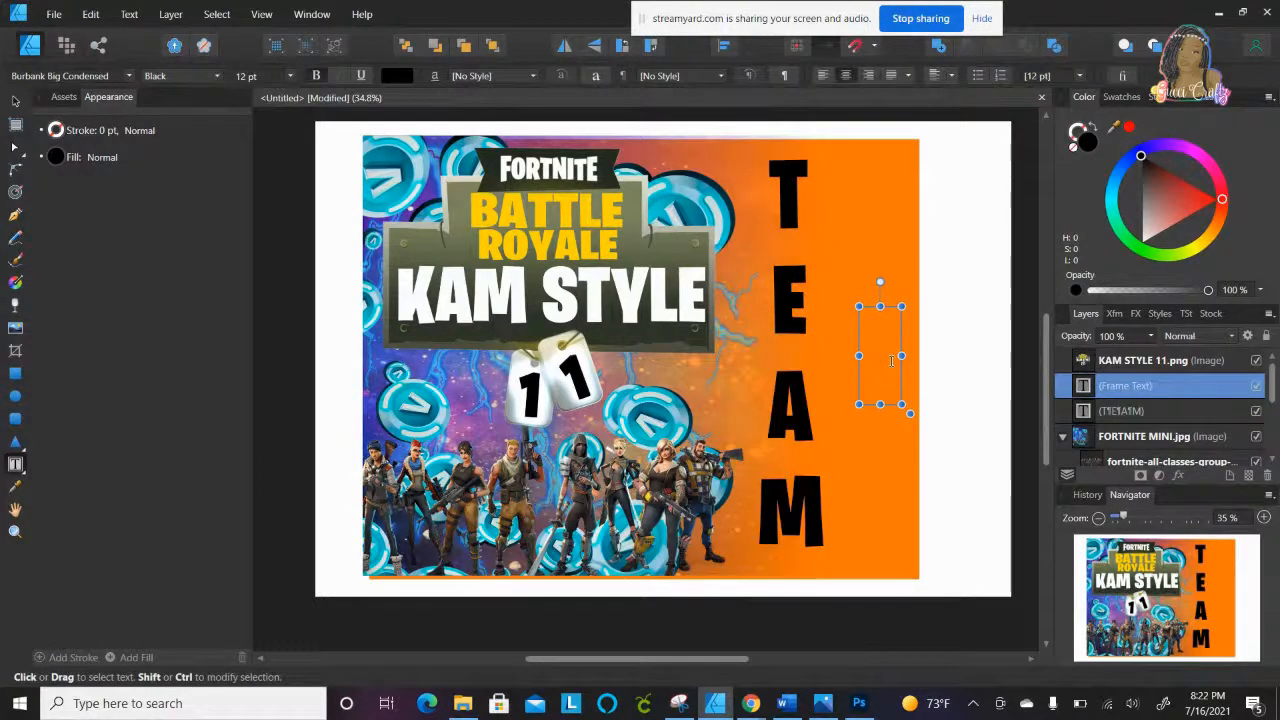
type("K")
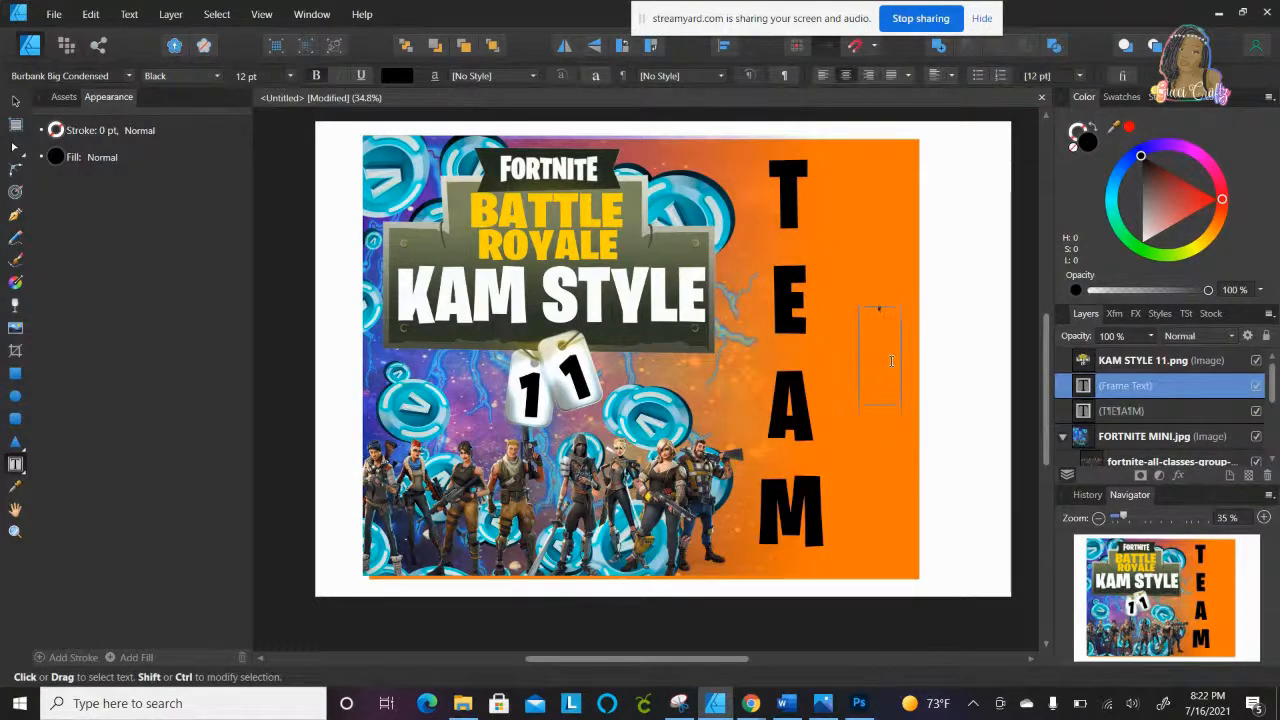
key("Return")
key("Return")
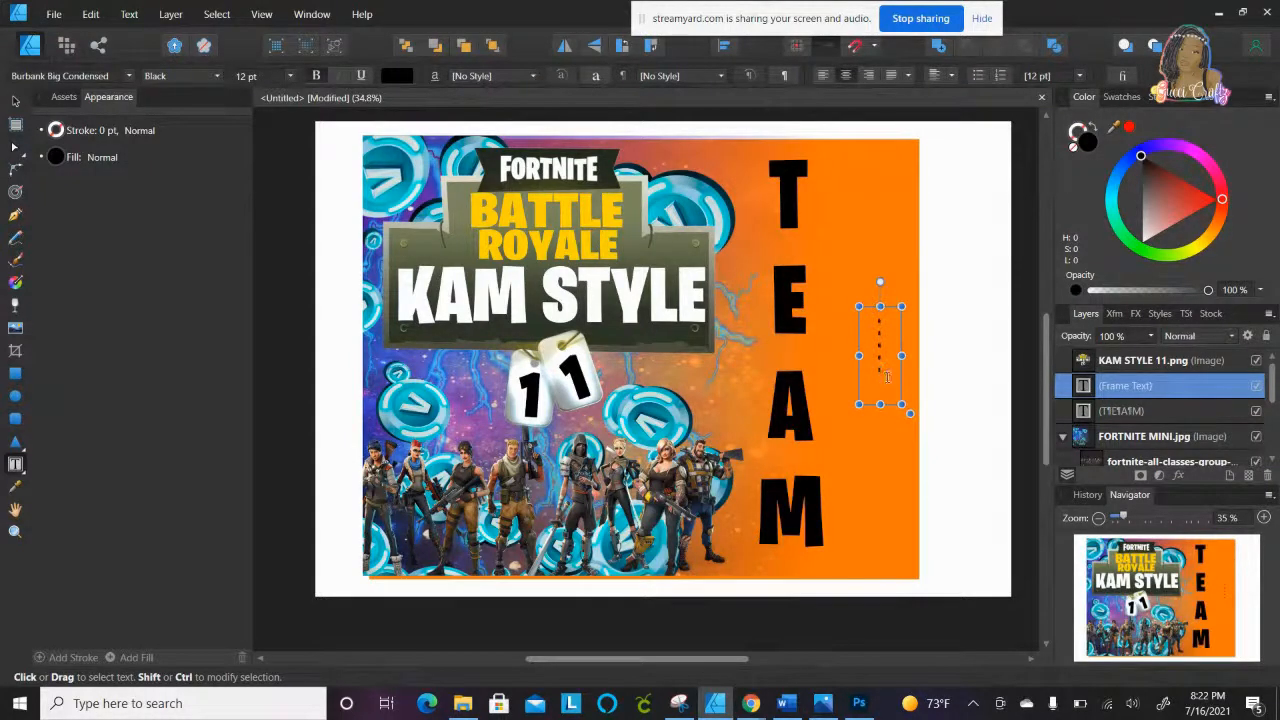
Step: Set the stacked ORANGE text to 144 pt and move its frame up to the top of the orange area beside TEAM
left_click_drag(884, 373, 879, 350)
key("Escape")
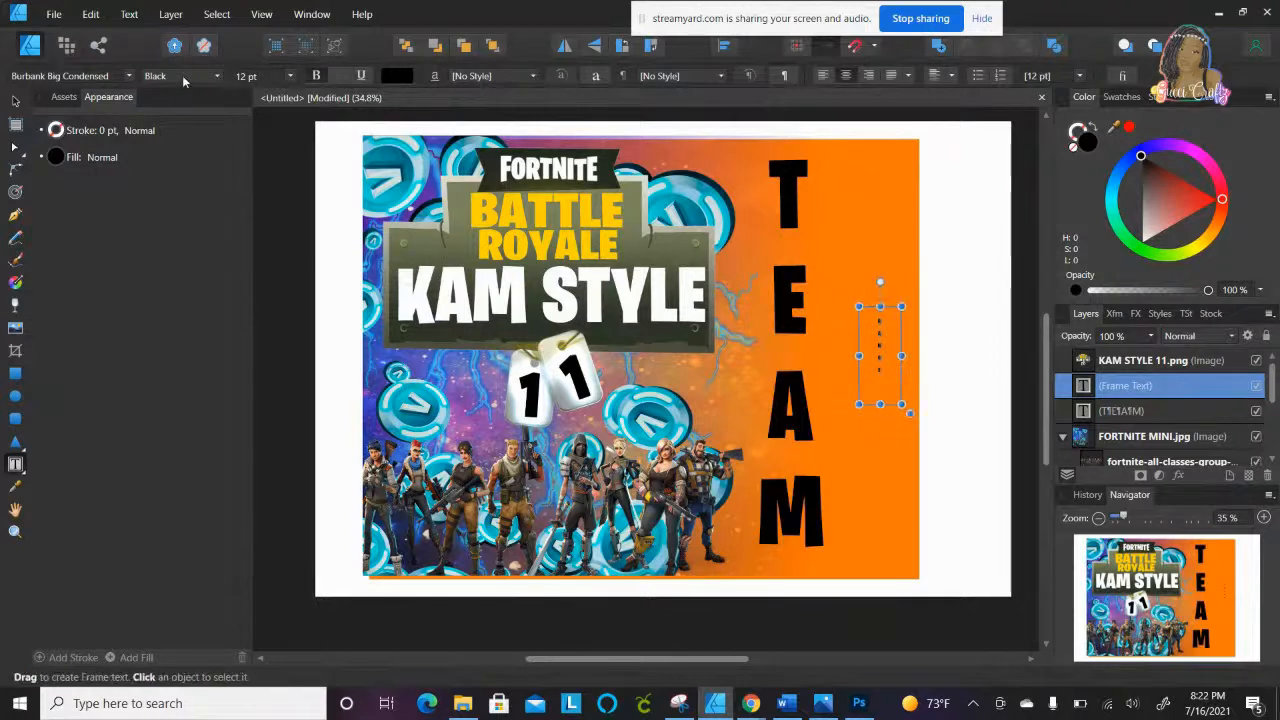
left_click(290, 76)
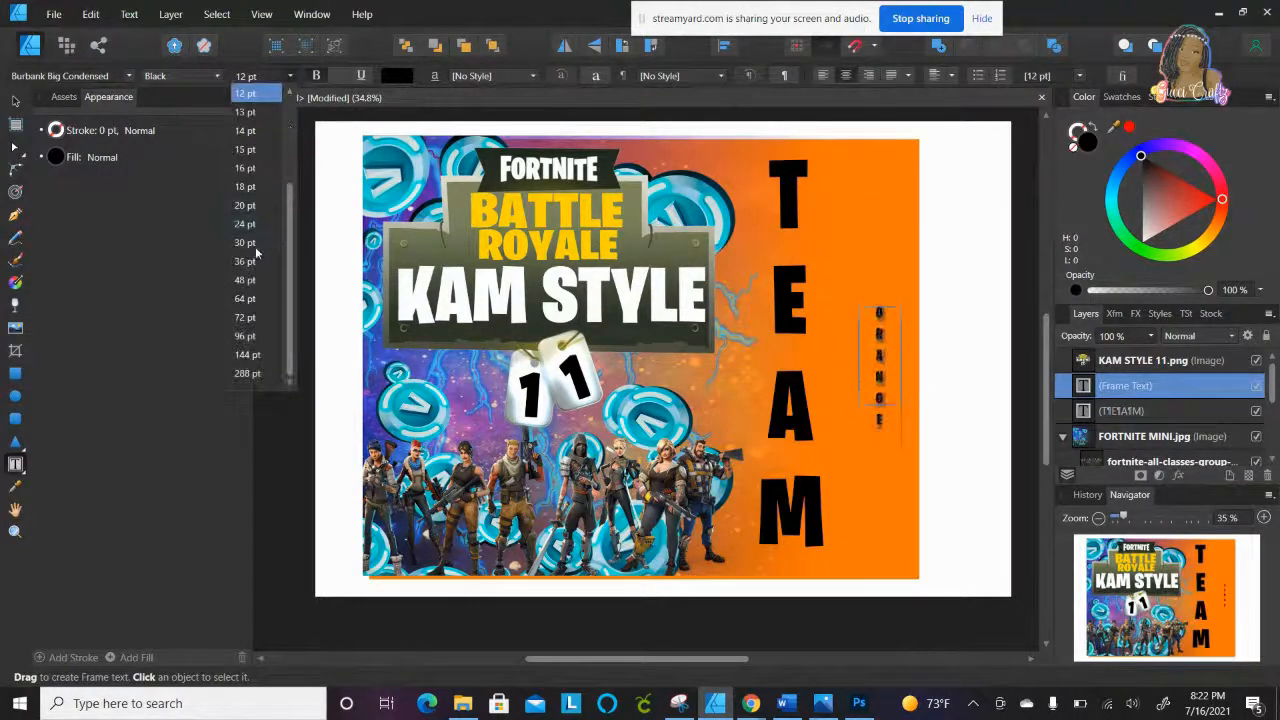
left_click(253, 355)
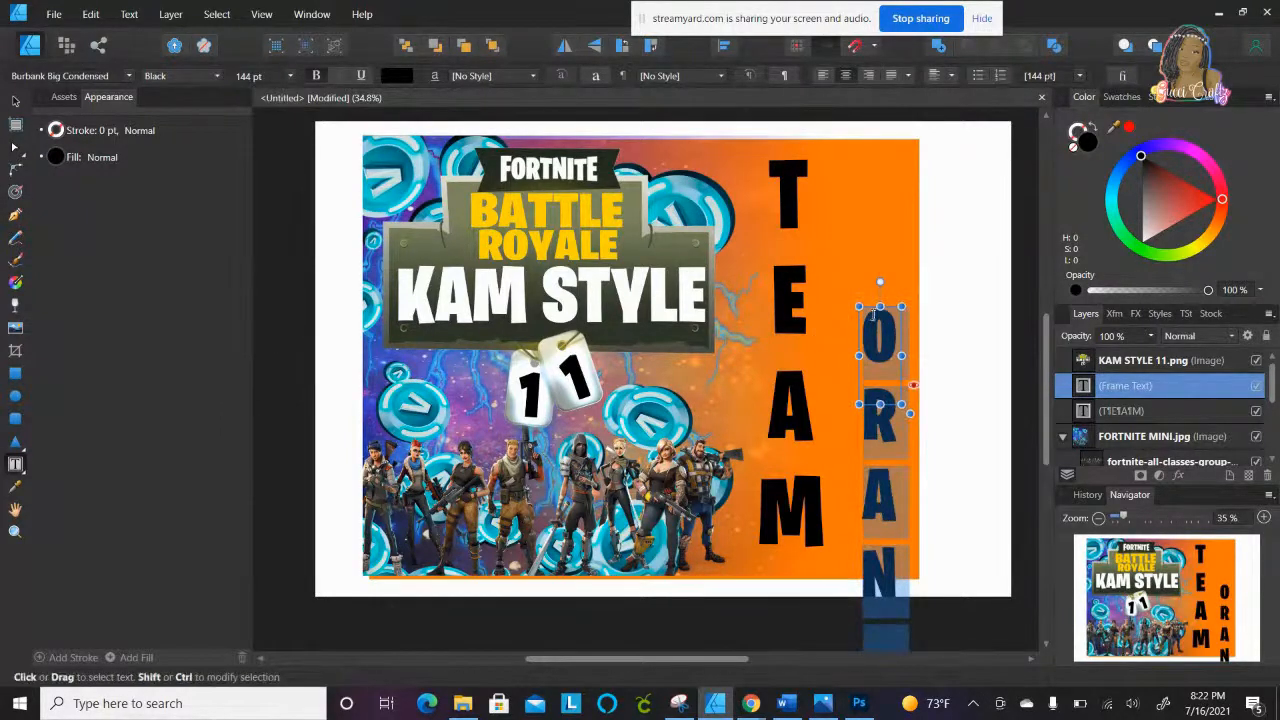
left_click(869, 292)
left_click_drag(869, 292, 847, 142)
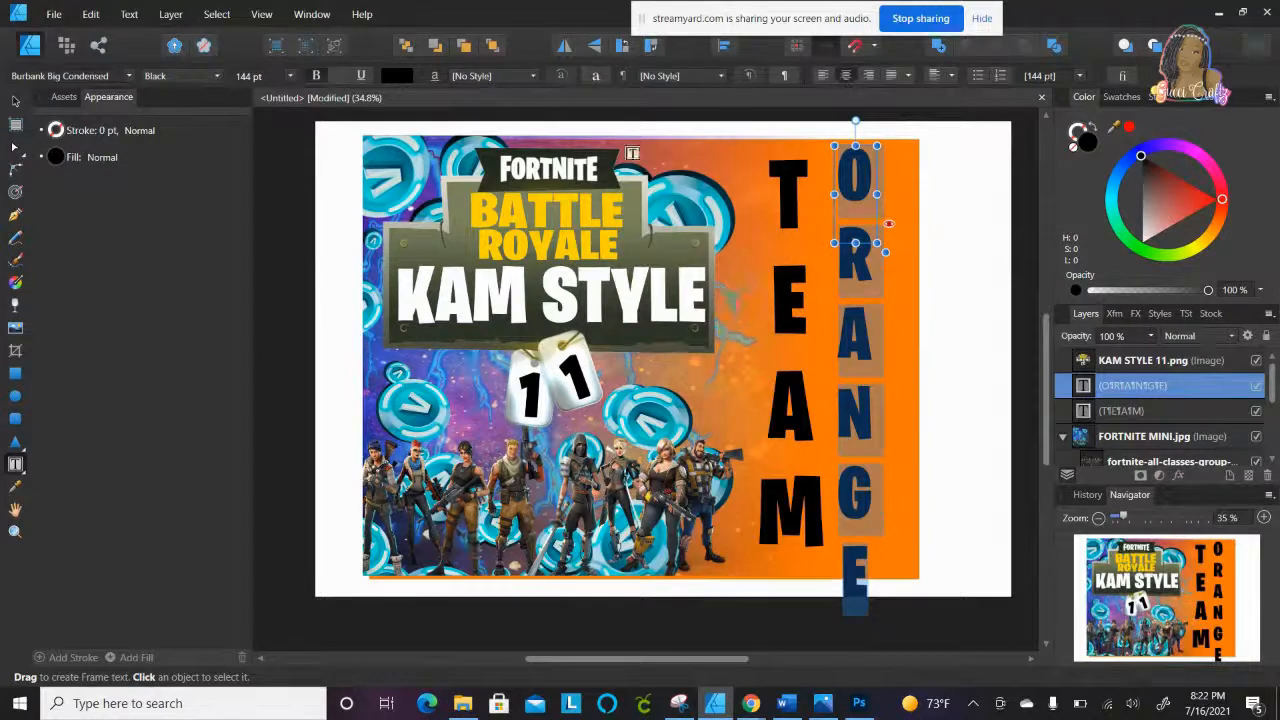
Step: Reduce the stacked ORANGE text to 96 pt, scale it up to about 127.4 pt to fill the orange area's height, and deselect it
left_click(290, 78)
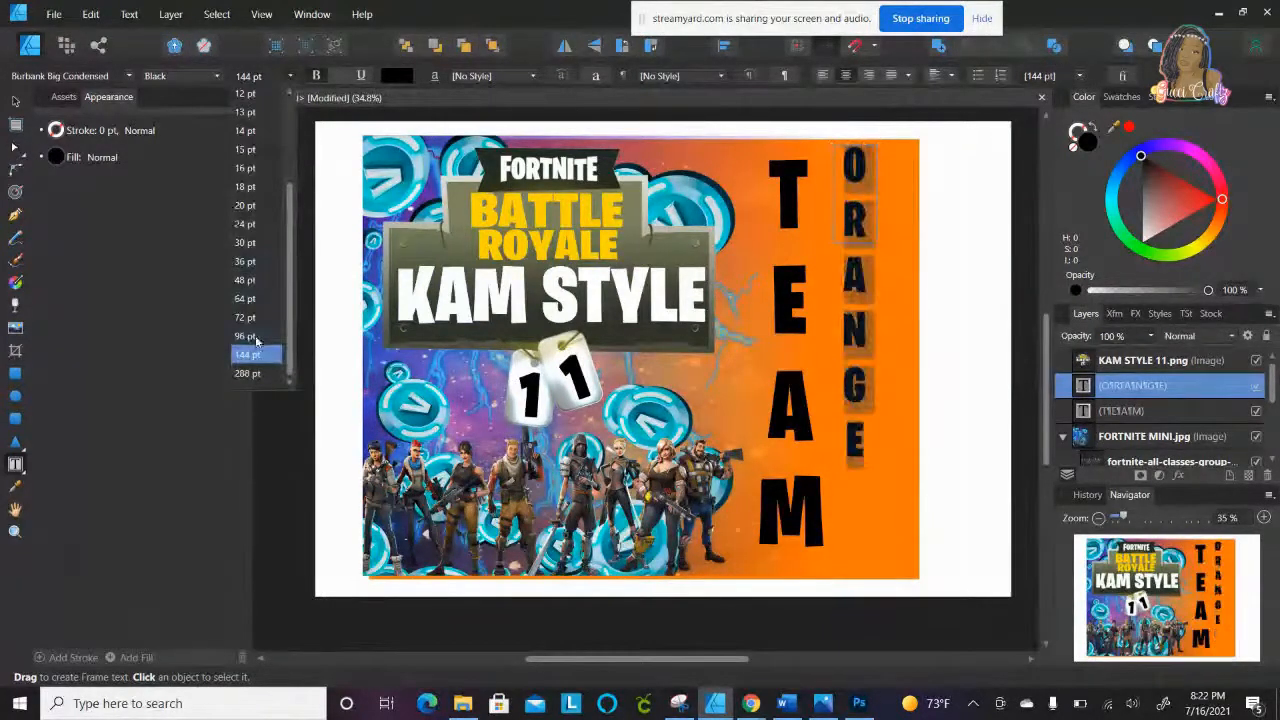
left_click(255, 340)
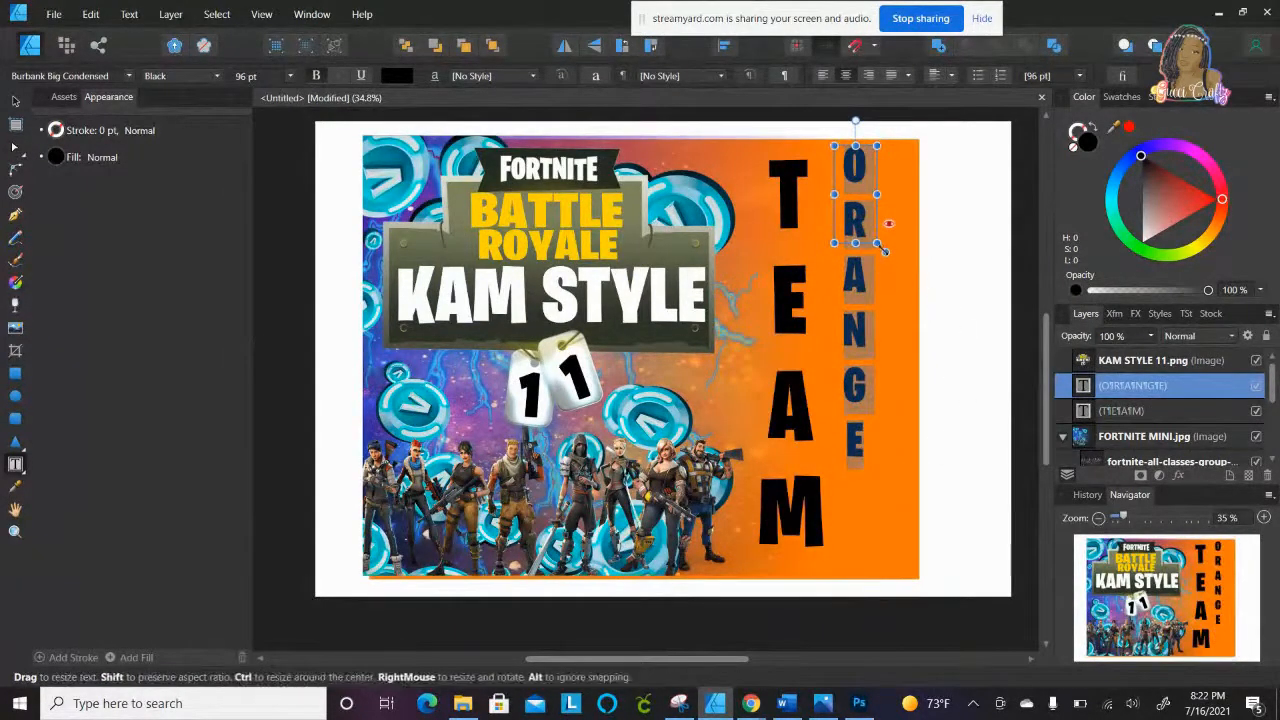
left_click_drag(884, 254, 899, 284)
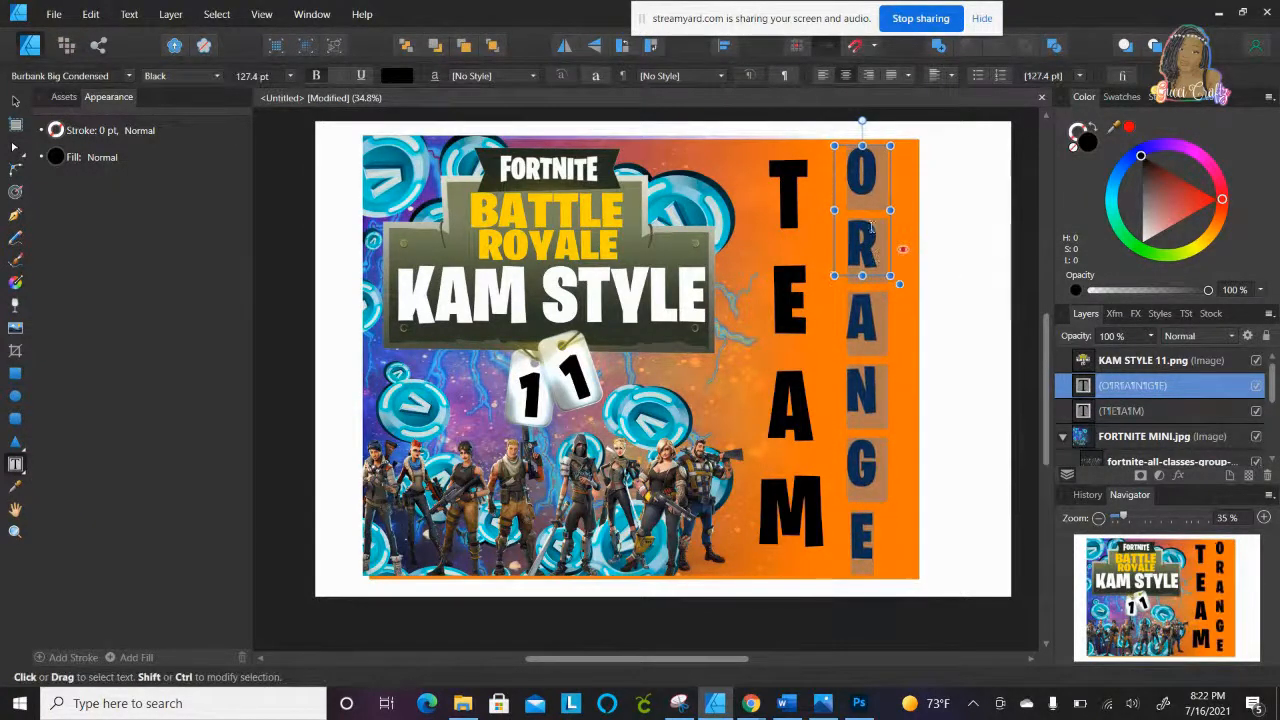
left_click(859, 166)
left_click(932, 211)
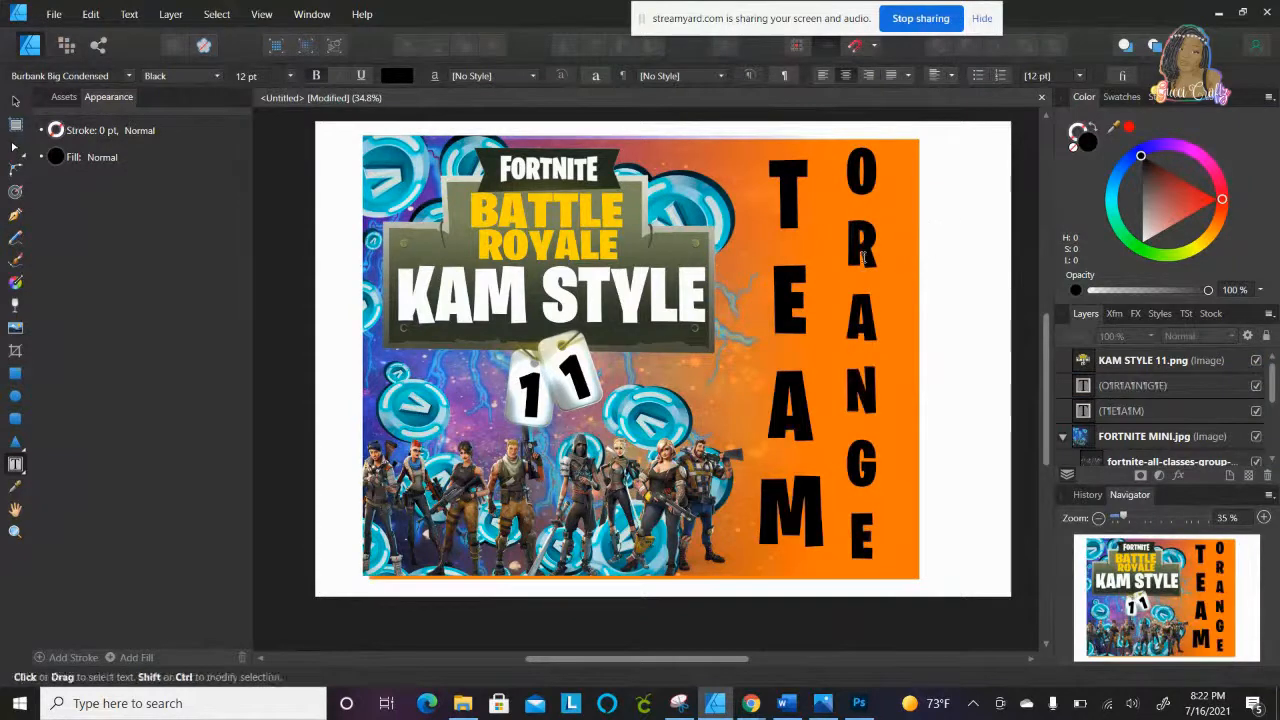
left_click(789, 199)
double_click(795, 198)
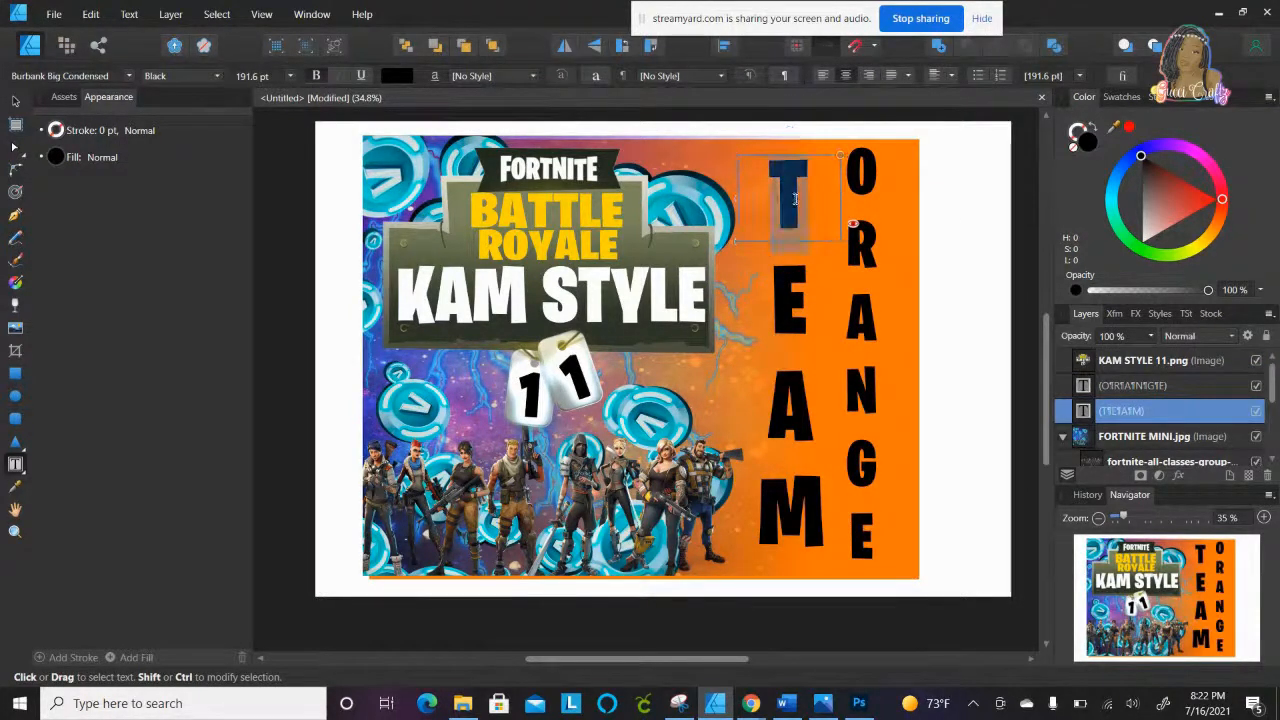
left_click(861, 165)
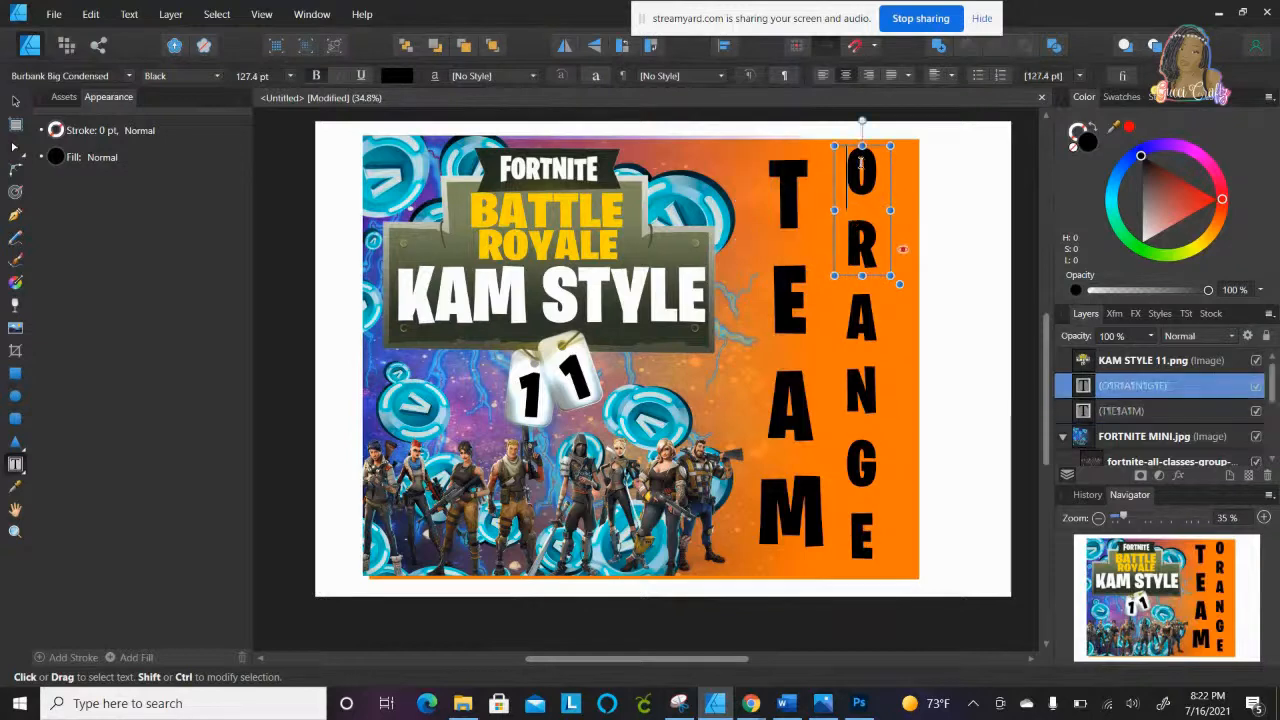
left_click_drag(861, 165, 905, 555)
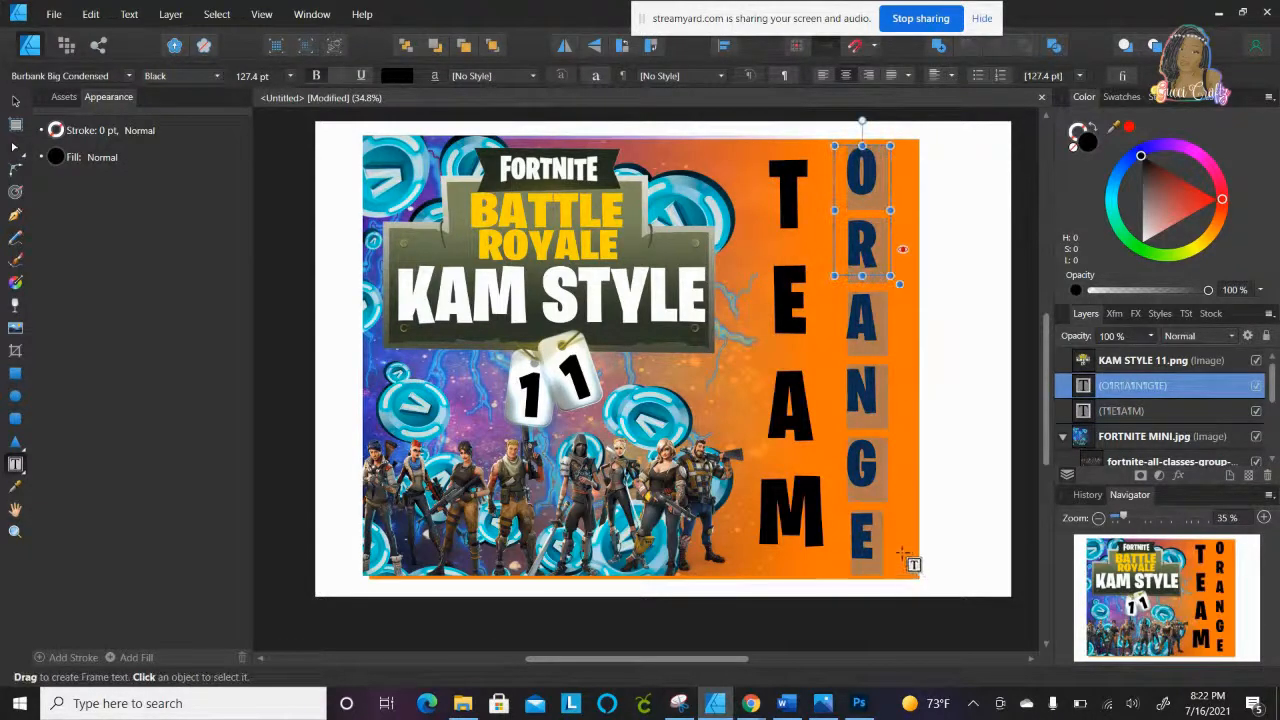
key("Escape")
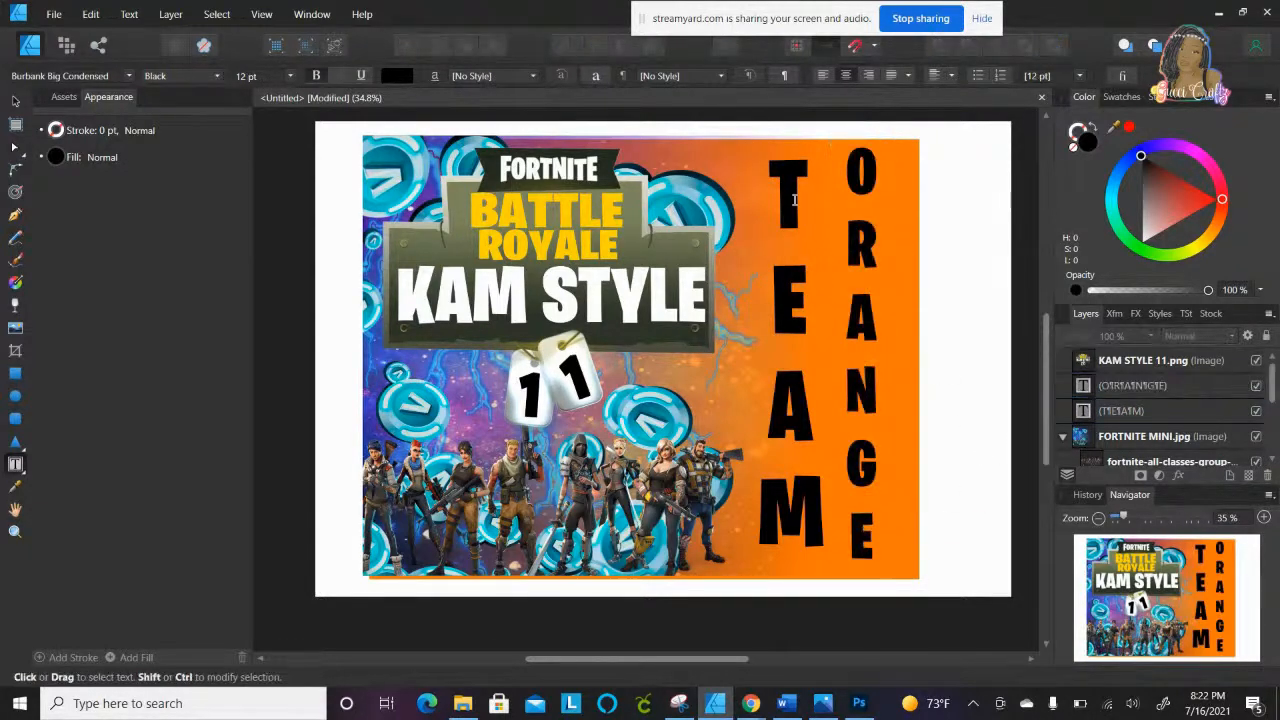
Step: Select all letters of the stacked TEAM text and open their stroke settings
left_click(790, 196)
left_click_drag(790, 196, 818, 516)
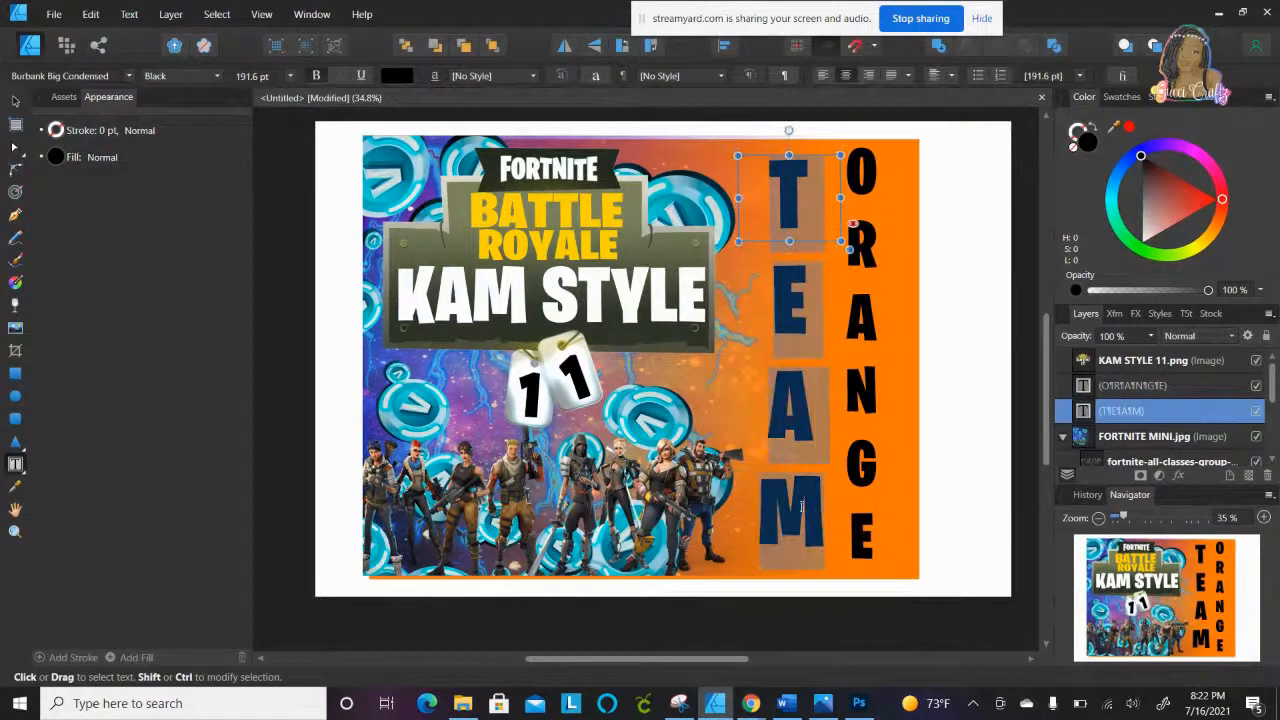
left_click(65, 135)
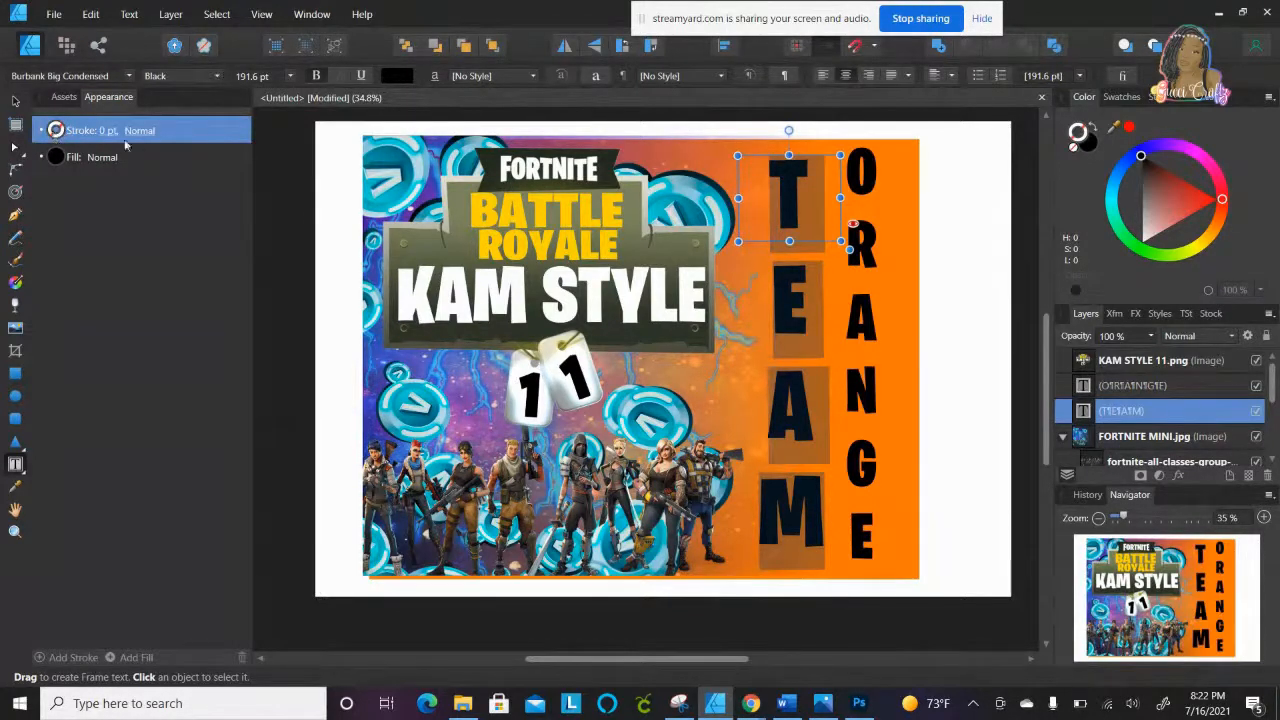
left_click(110, 135)
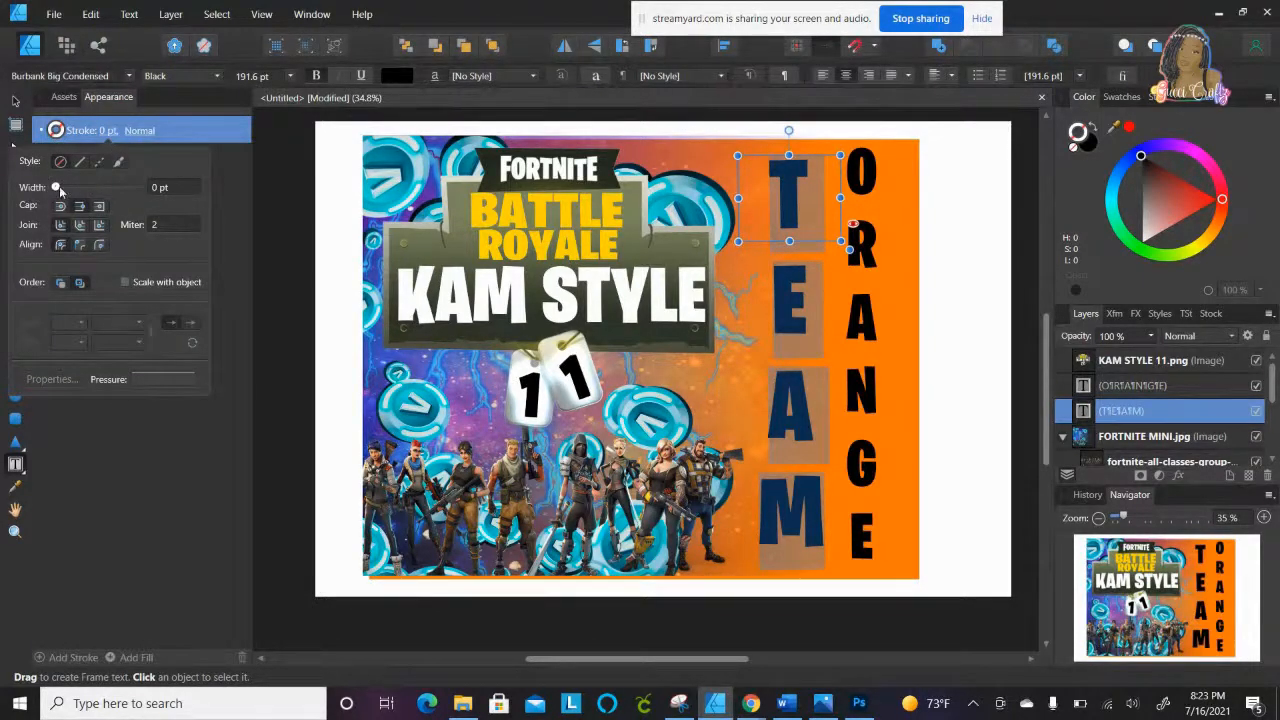
Step: Give the vertical TEAM text a white outline with a stroke width of 3.1 pt
left_click_drag(59, 186, 68, 188)
left_click(55, 136)
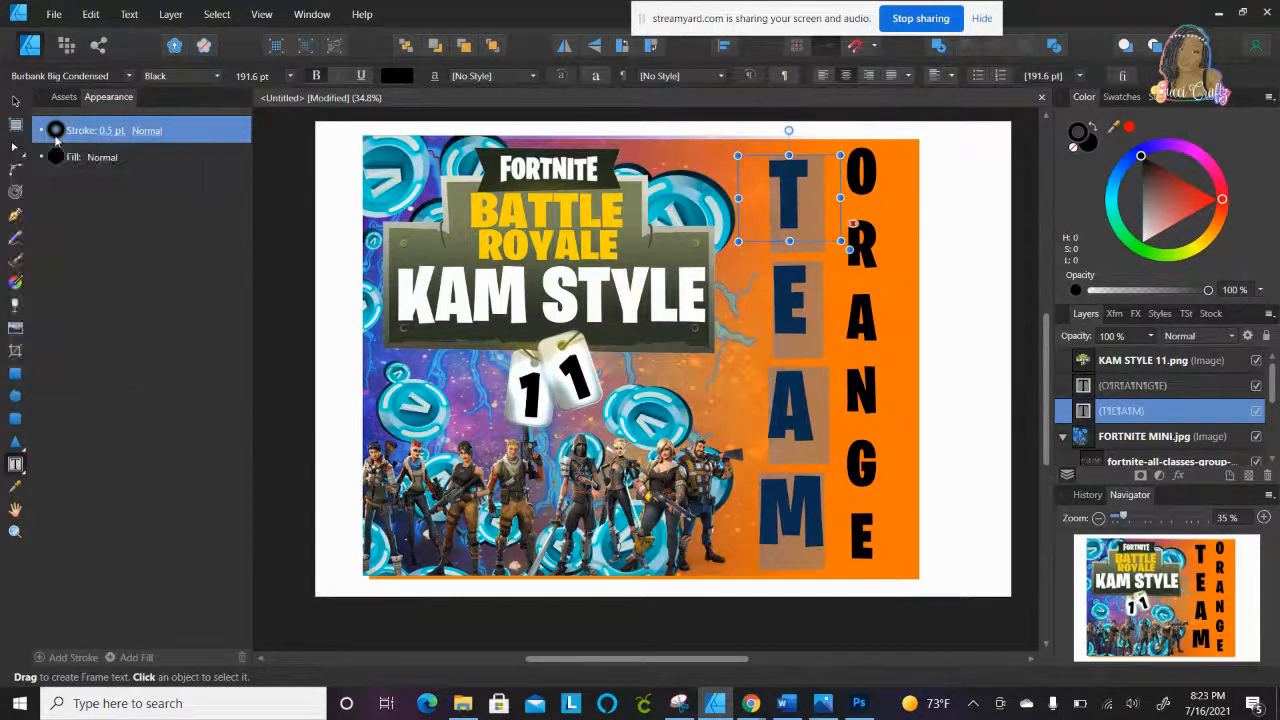
left_click(55, 134)
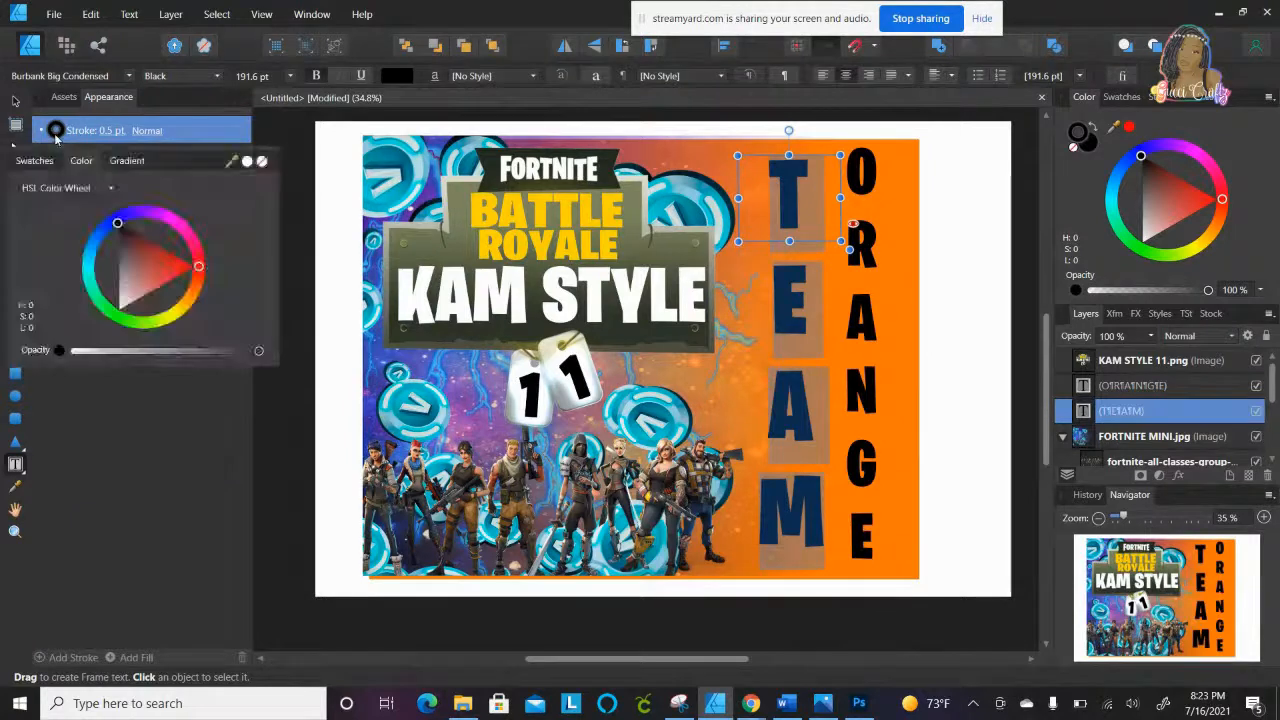
left_click_drag(120, 235, 123, 318)
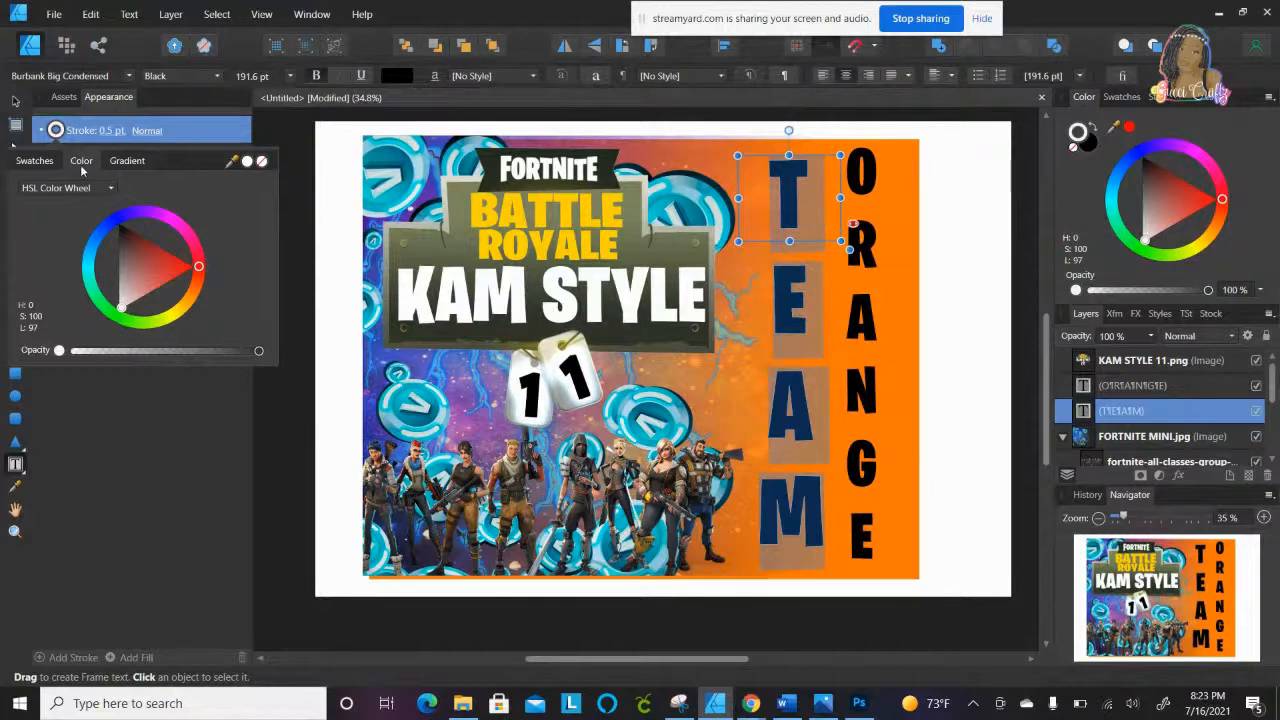
left_click(113, 133)
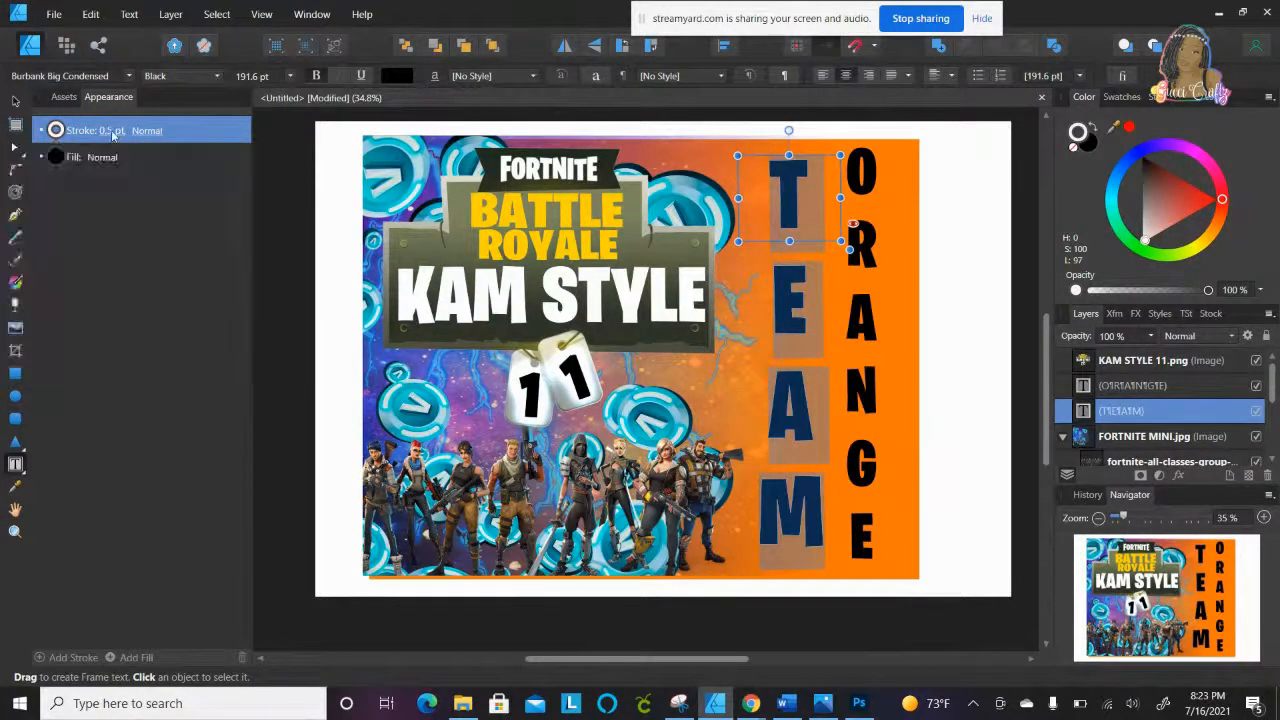
left_click(116, 131)
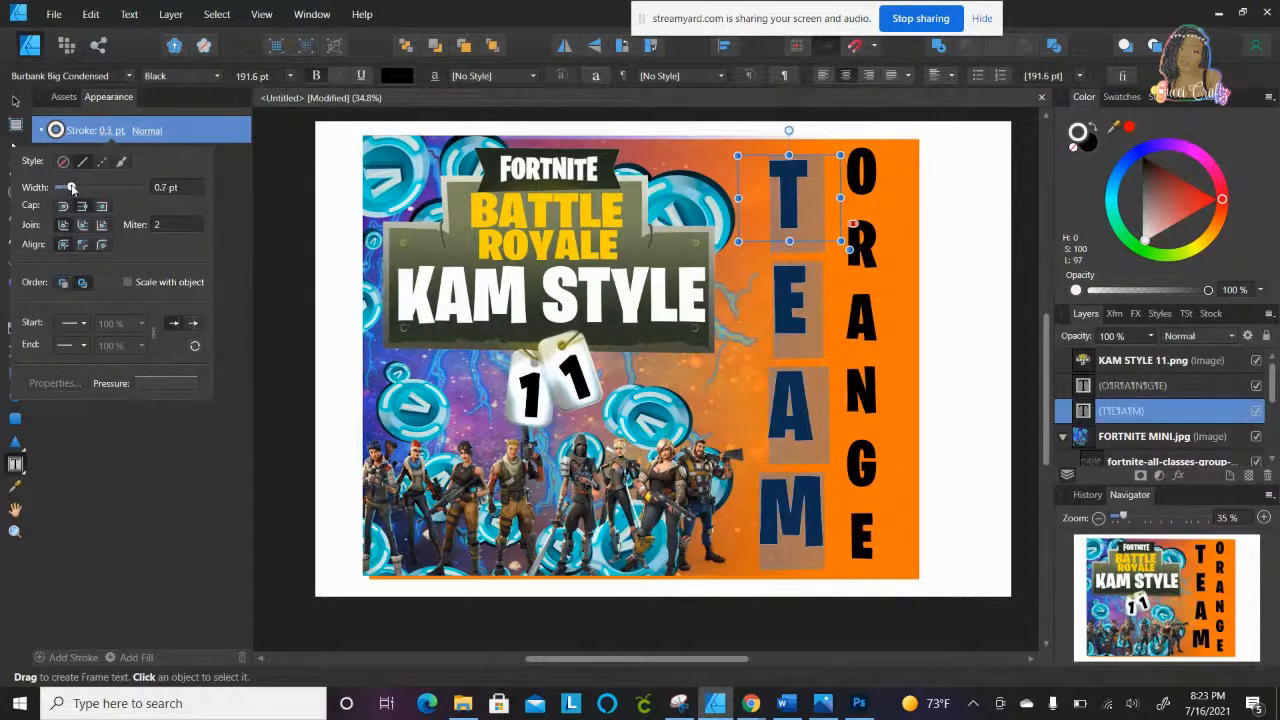
left_click_drag(71, 187, 82, 188)
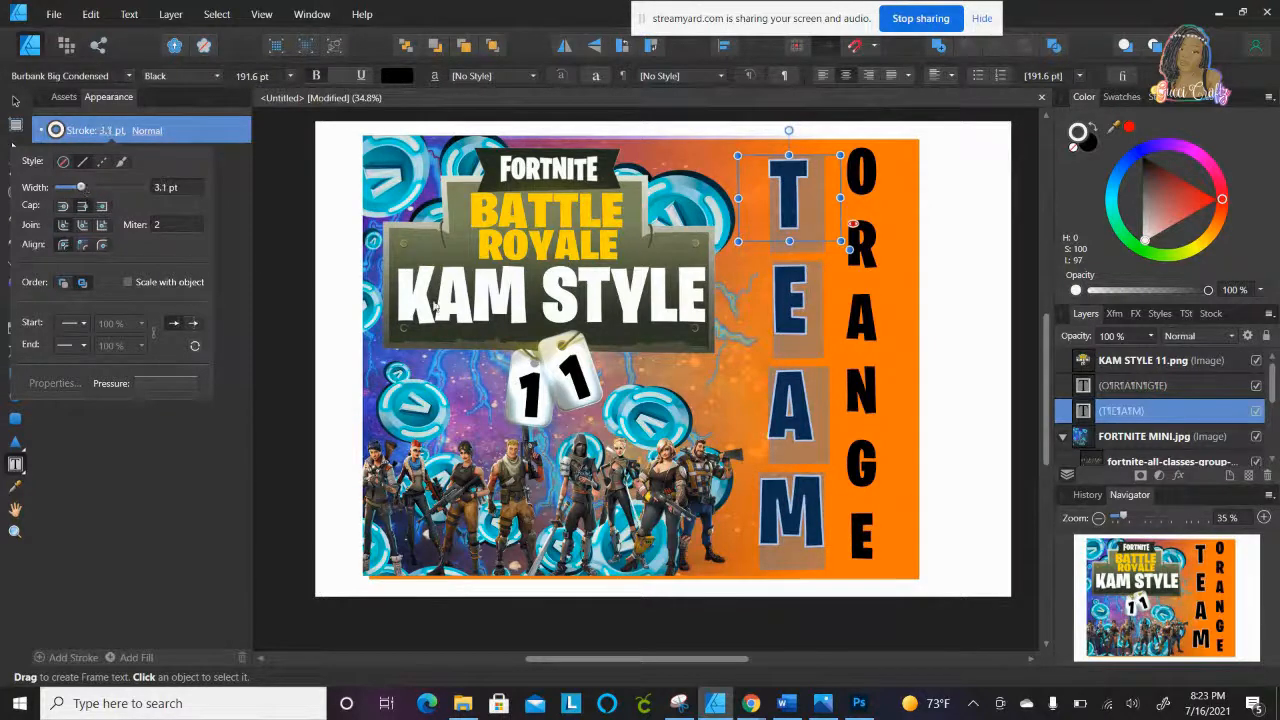
Step: Try to apply a 3.1 pt stroke to the vertical ORANGE text without selecting its letters
left_click(860, 170)
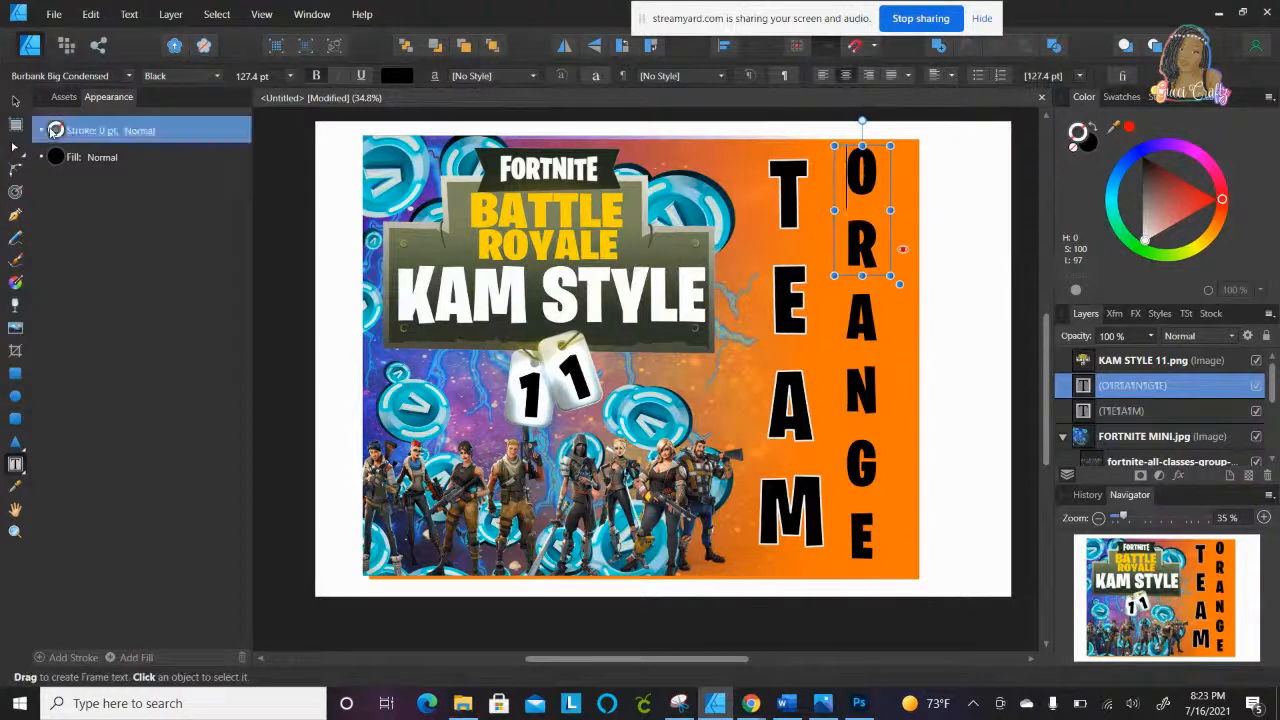
left_click(111, 133)
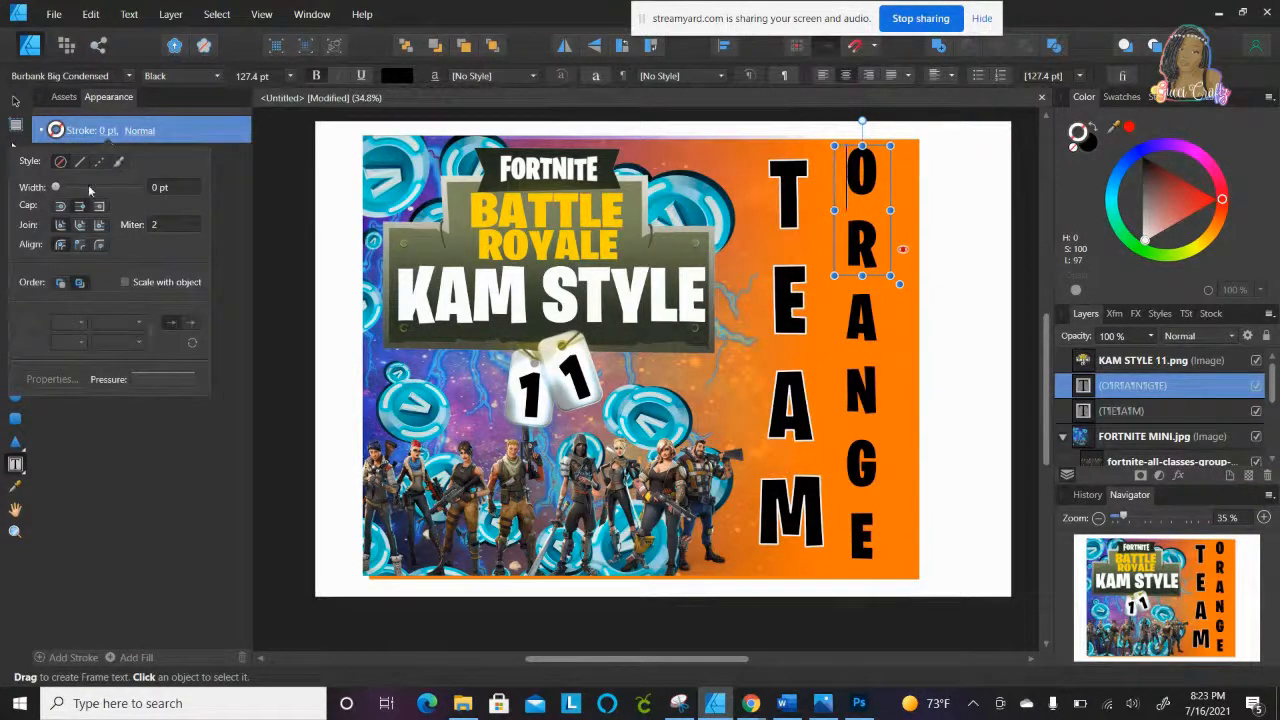
left_click(181, 189)
type("3.1")
key("Return")
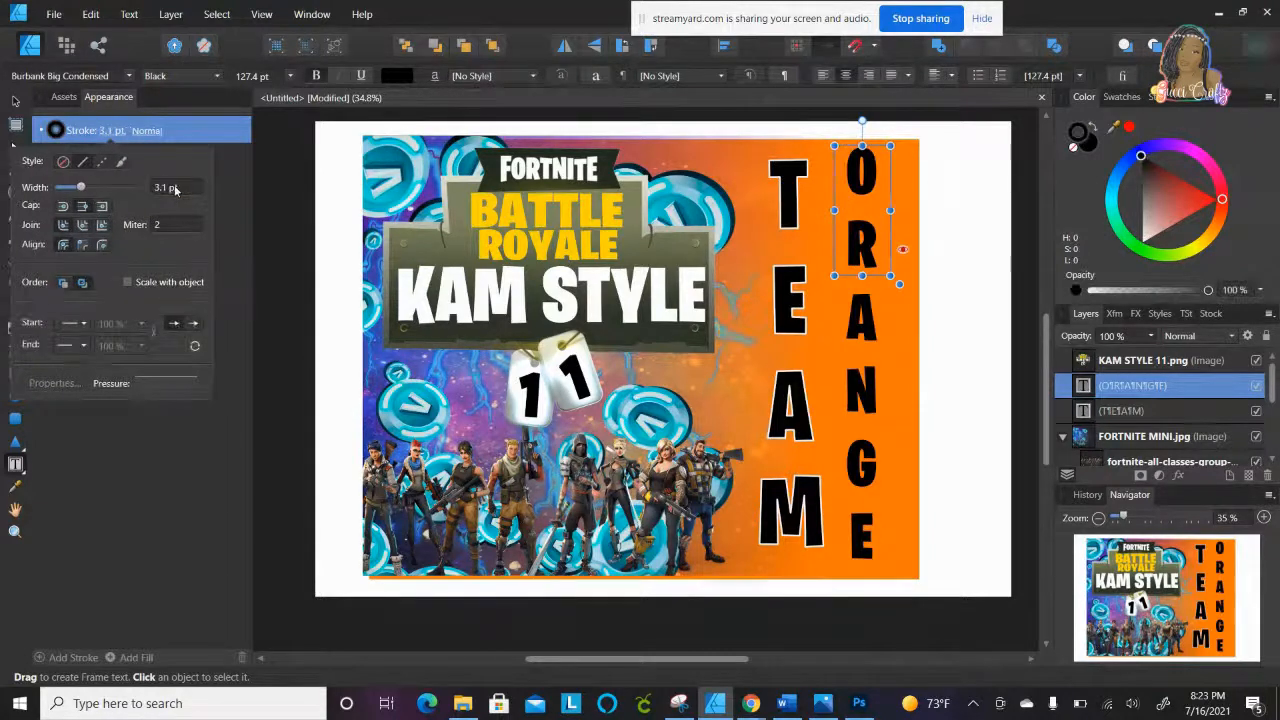
Step: Try to turn the ORANGE text's stroke white and reduce its width to 0.8 pt
left_click(58, 132)
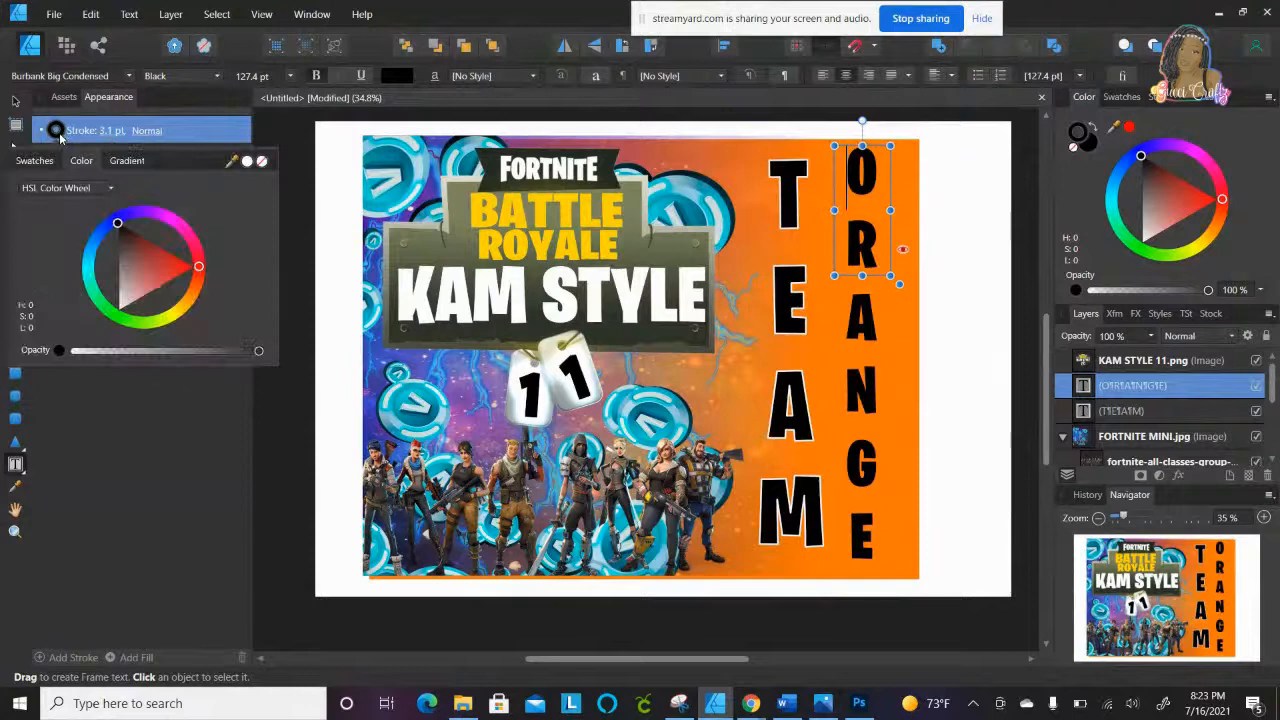
left_click(117, 229)
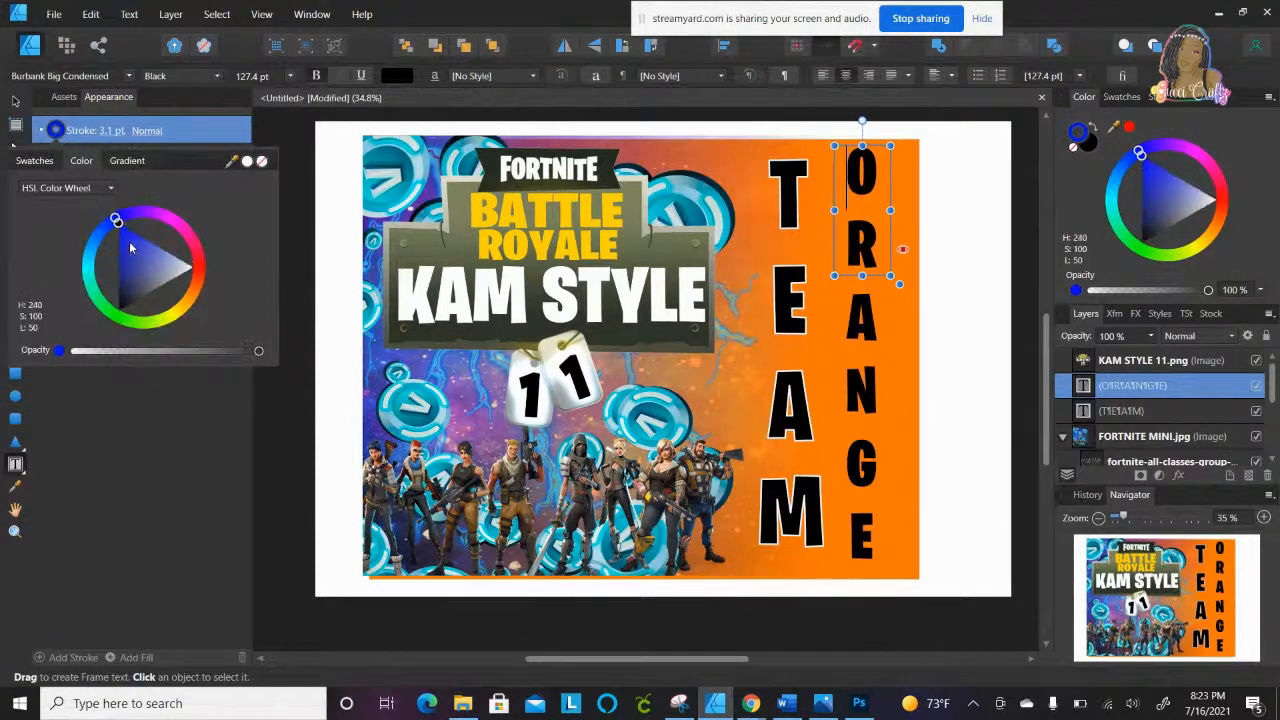
left_click(119, 218)
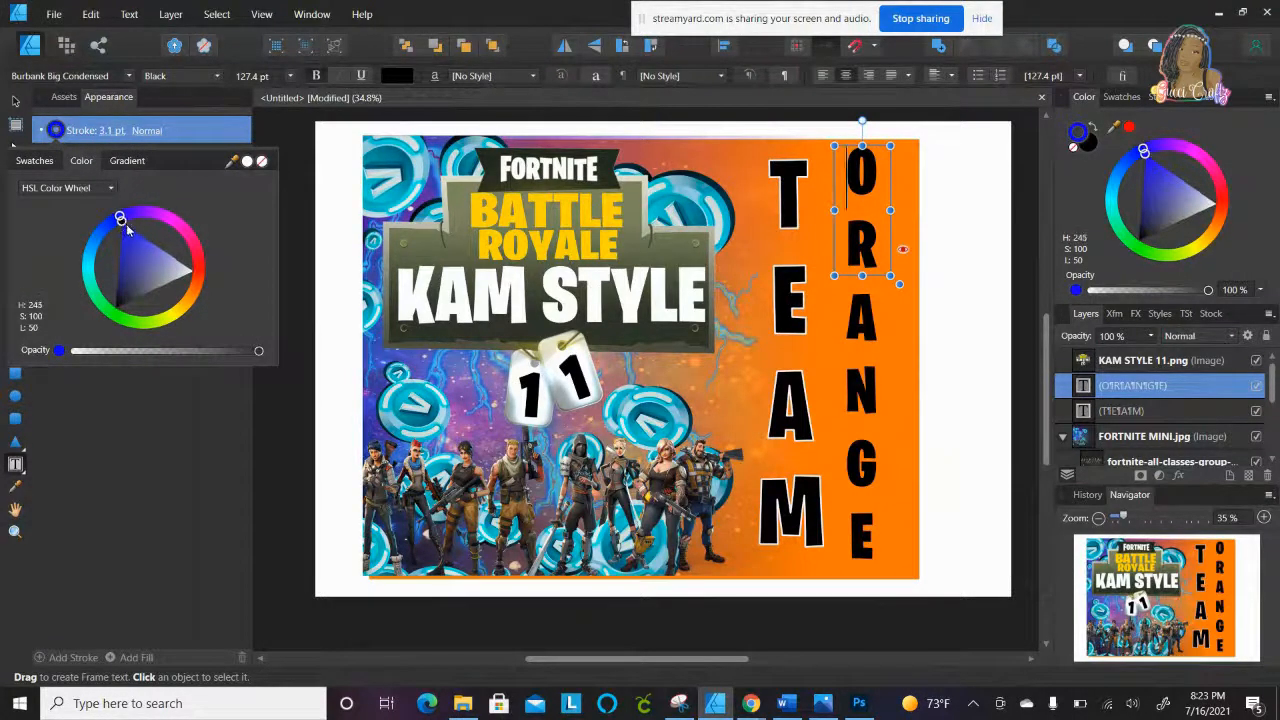
left_click(125, 227)
mouse_move(125, 228)
left_mouse_down()
mouse_move(150, 262)
mouse_move(205, 280)
left_mouse_up()
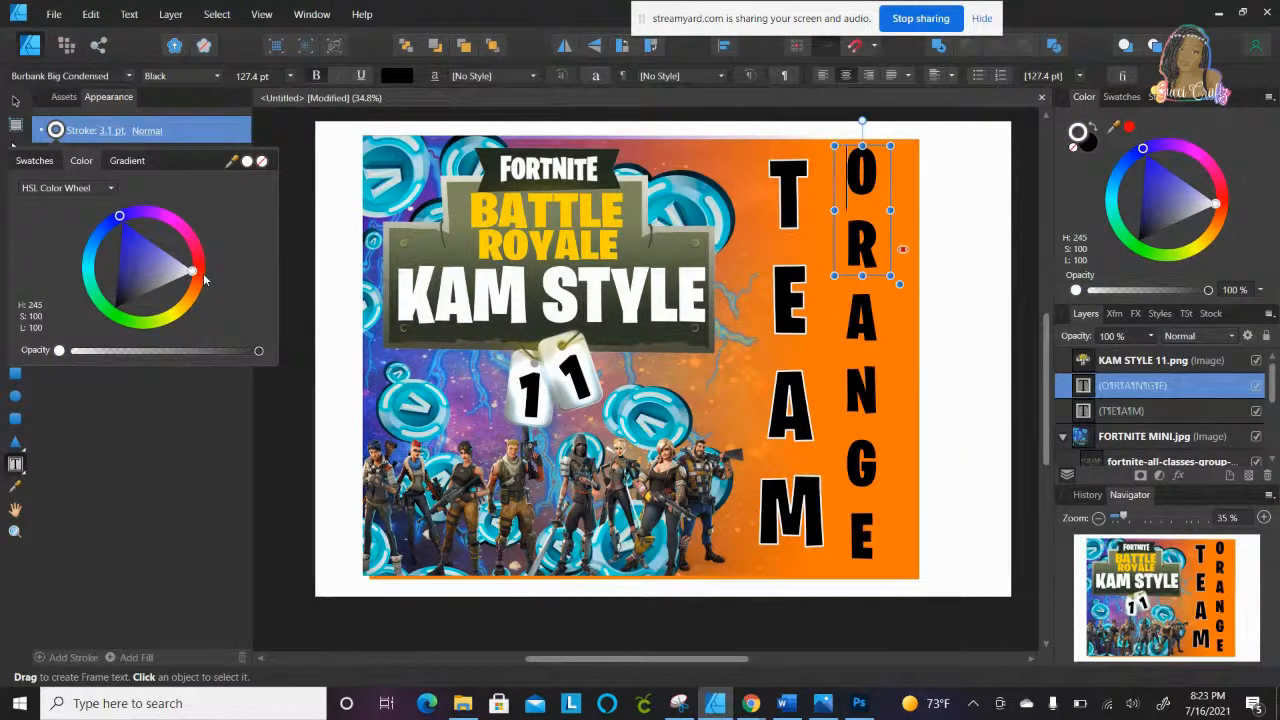
left_click(108, 134)
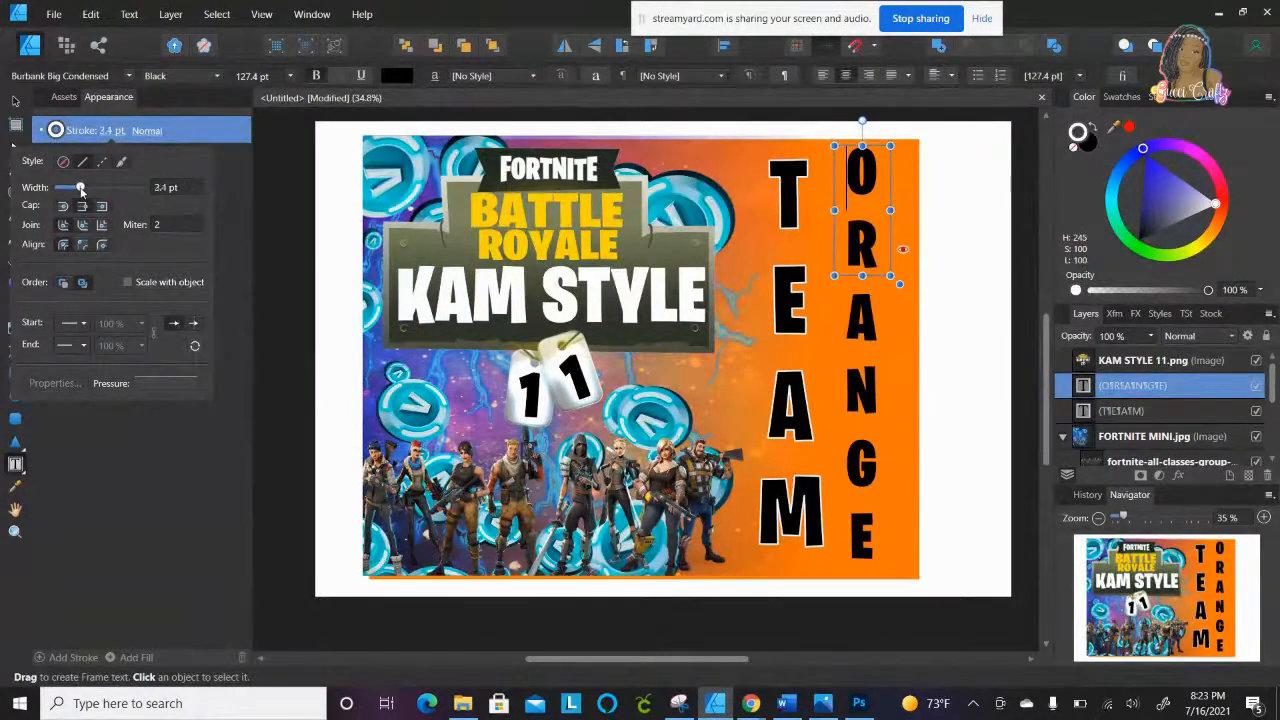
left_click_drag(81, 190, 66, 190)
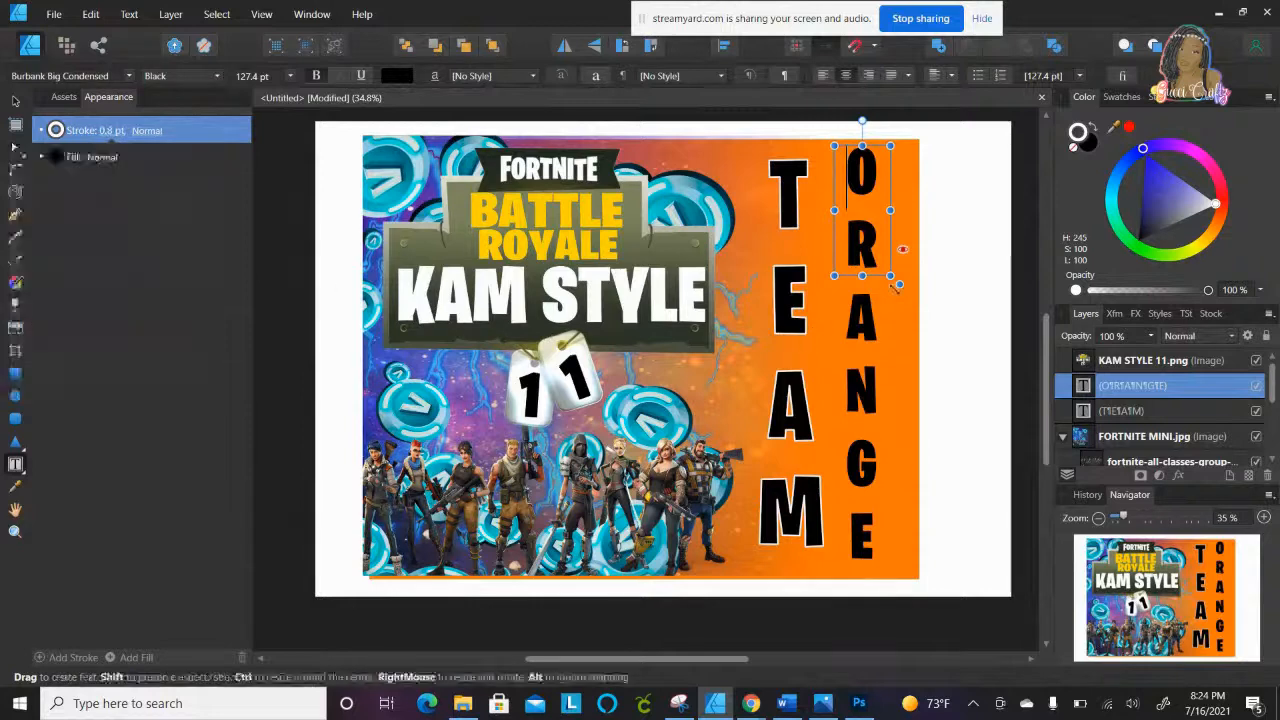
Step: Select all the letters of the vertical ORANGE text and give them a white 3.1 pt stroke
left_click(873, 183)
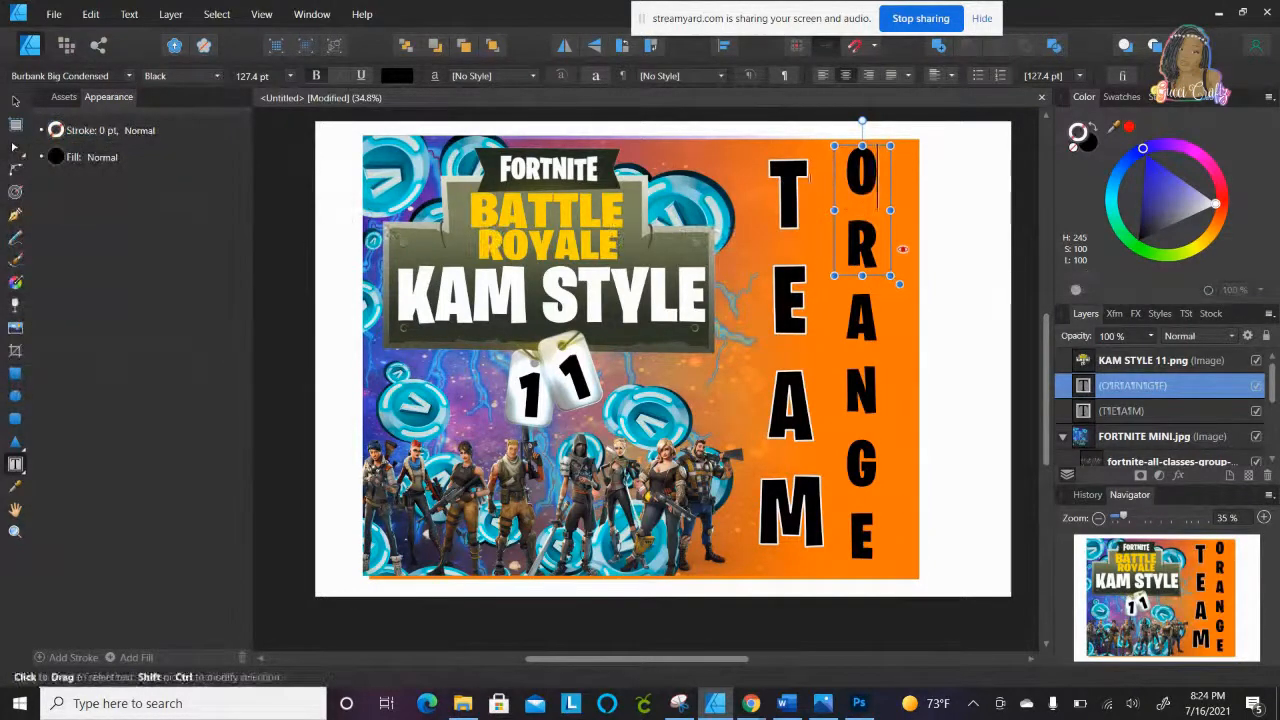
left_click_drag(873, 183, 909, 527)
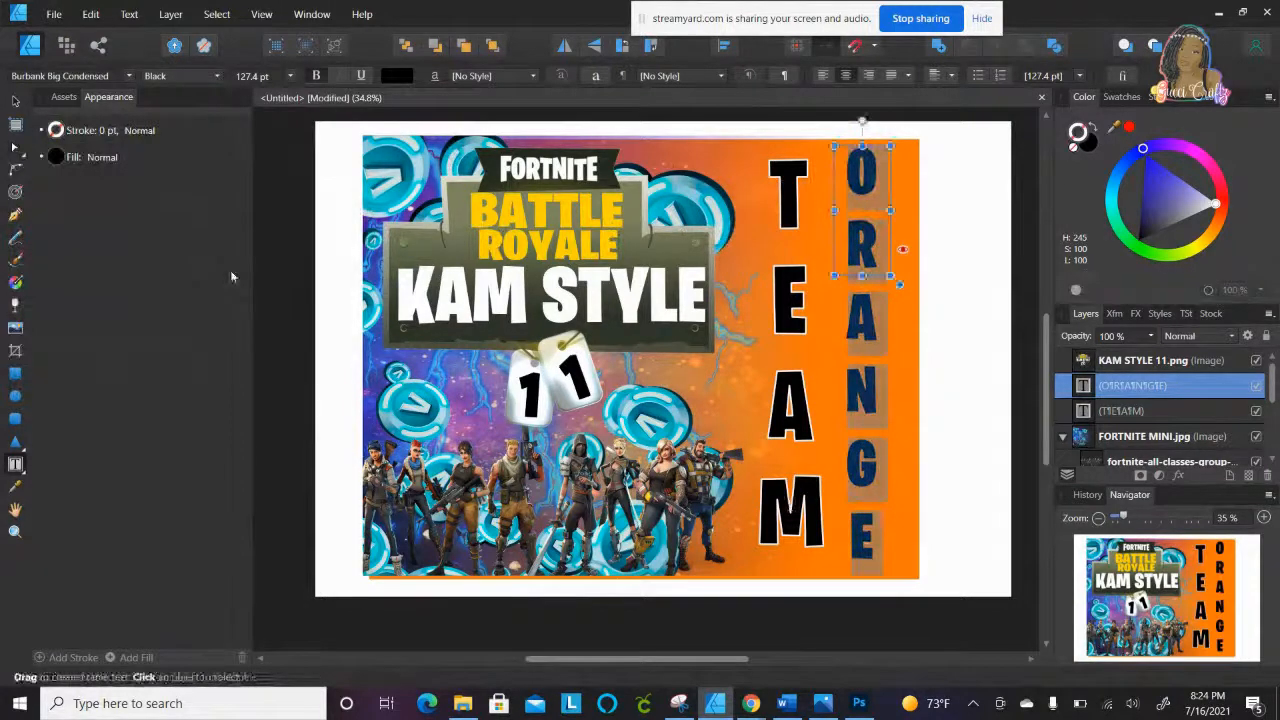
left_click(131, 136)
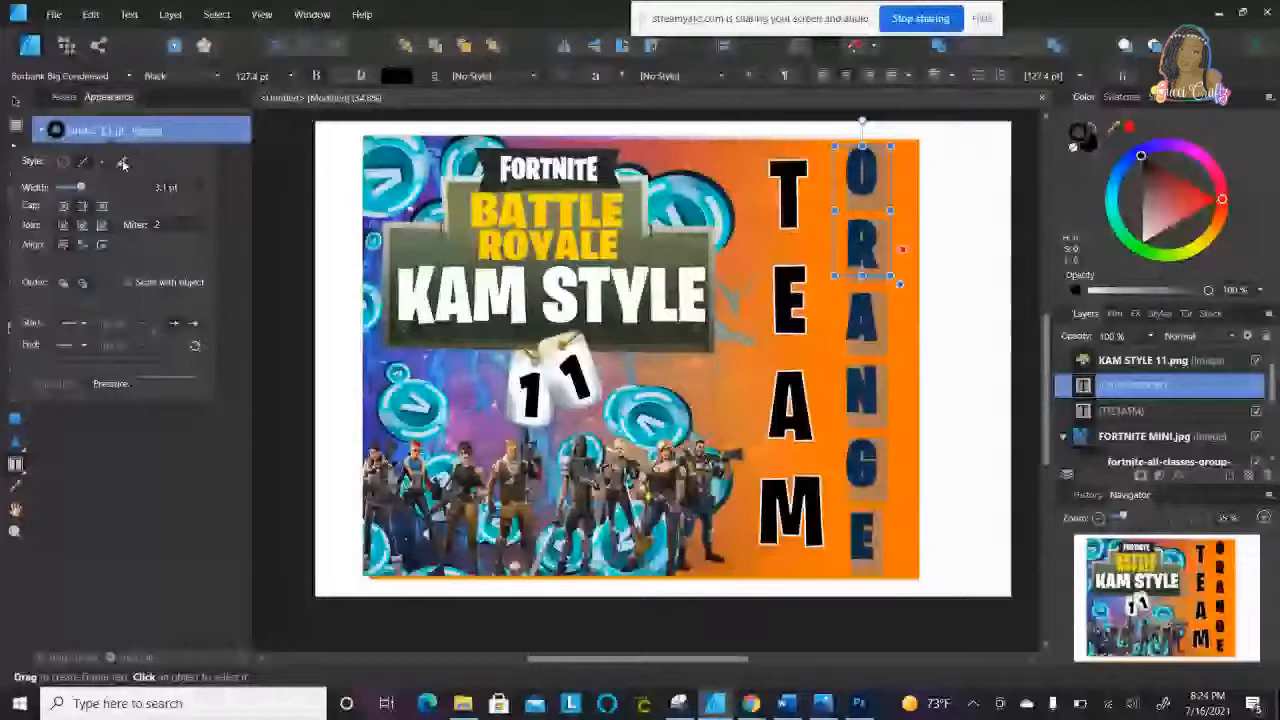
left_click(123, 163)
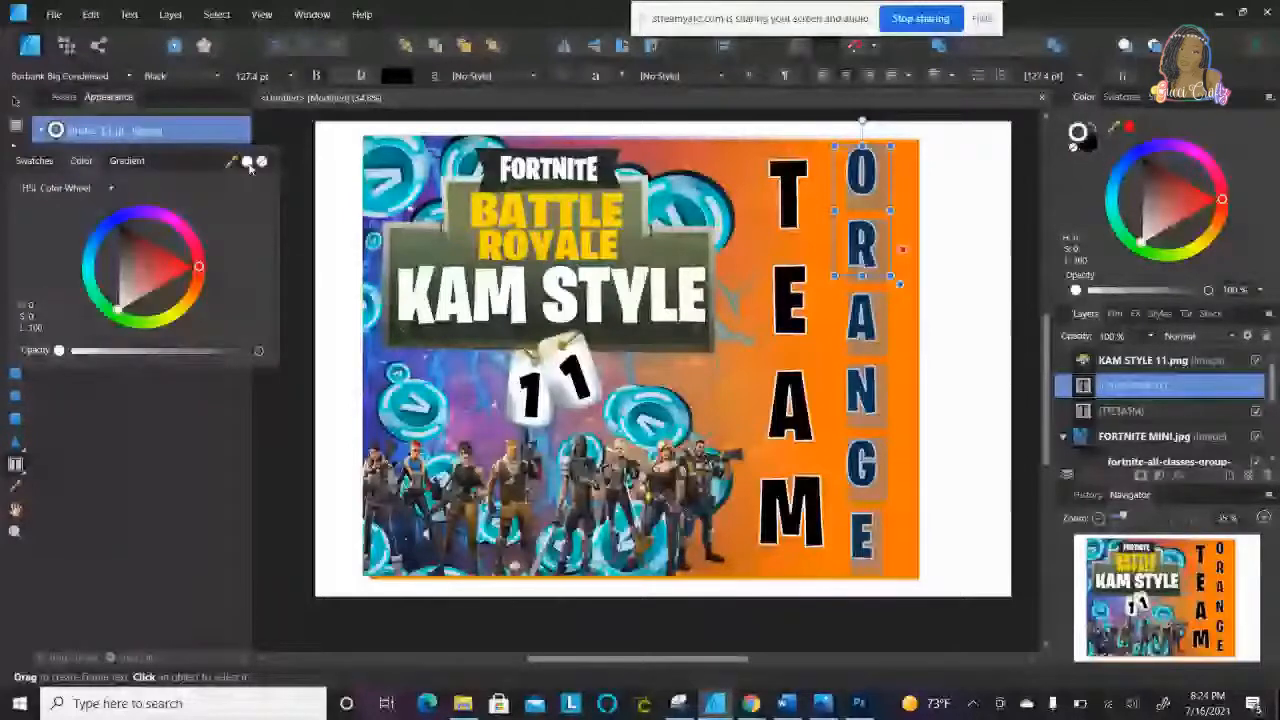
left_click(932, 245)
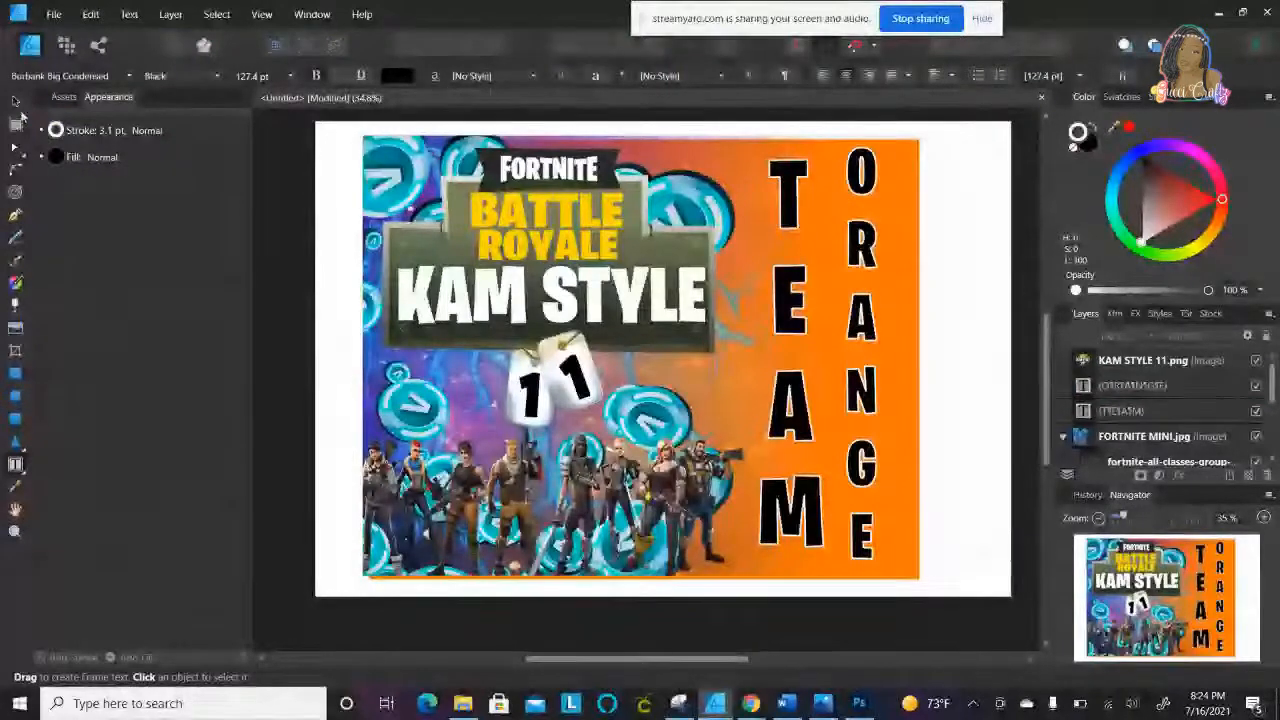
Step: Use the Move tool to shift the KAM STYLE 11.png logo slightly right and down
key("v")
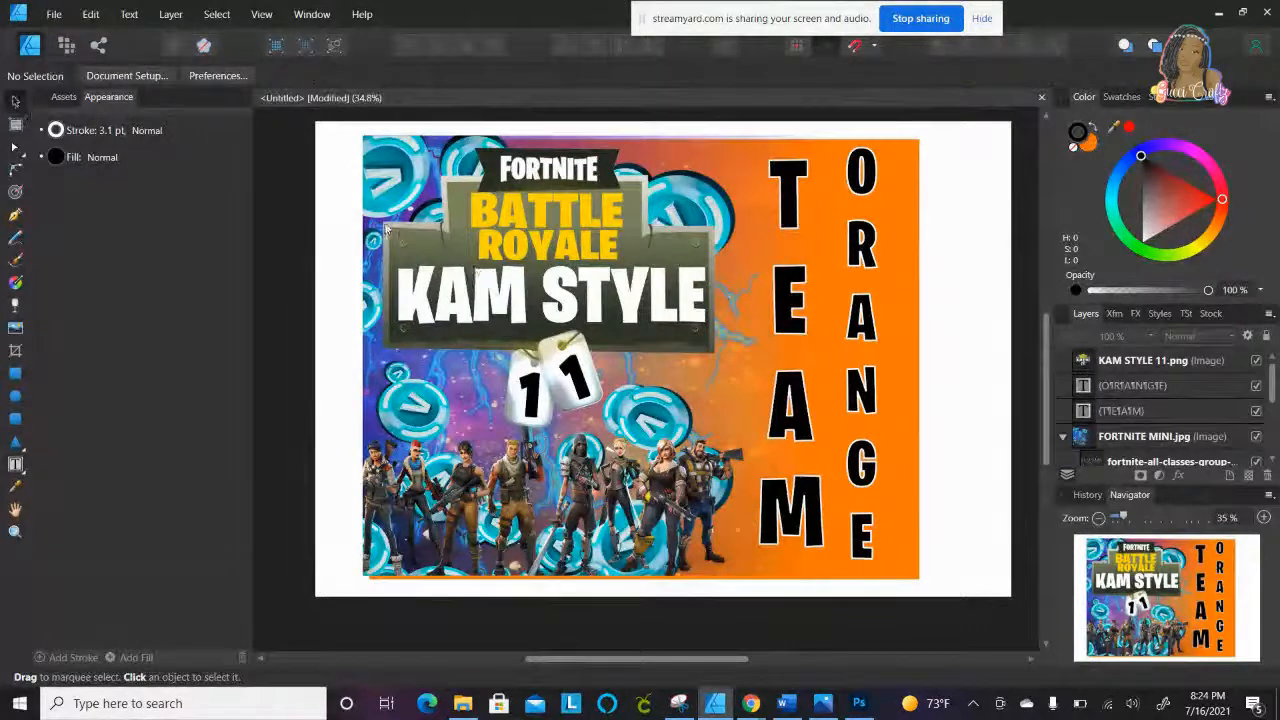
left_click(385, 228)
left_click_drag(386, 228, 390, 232)
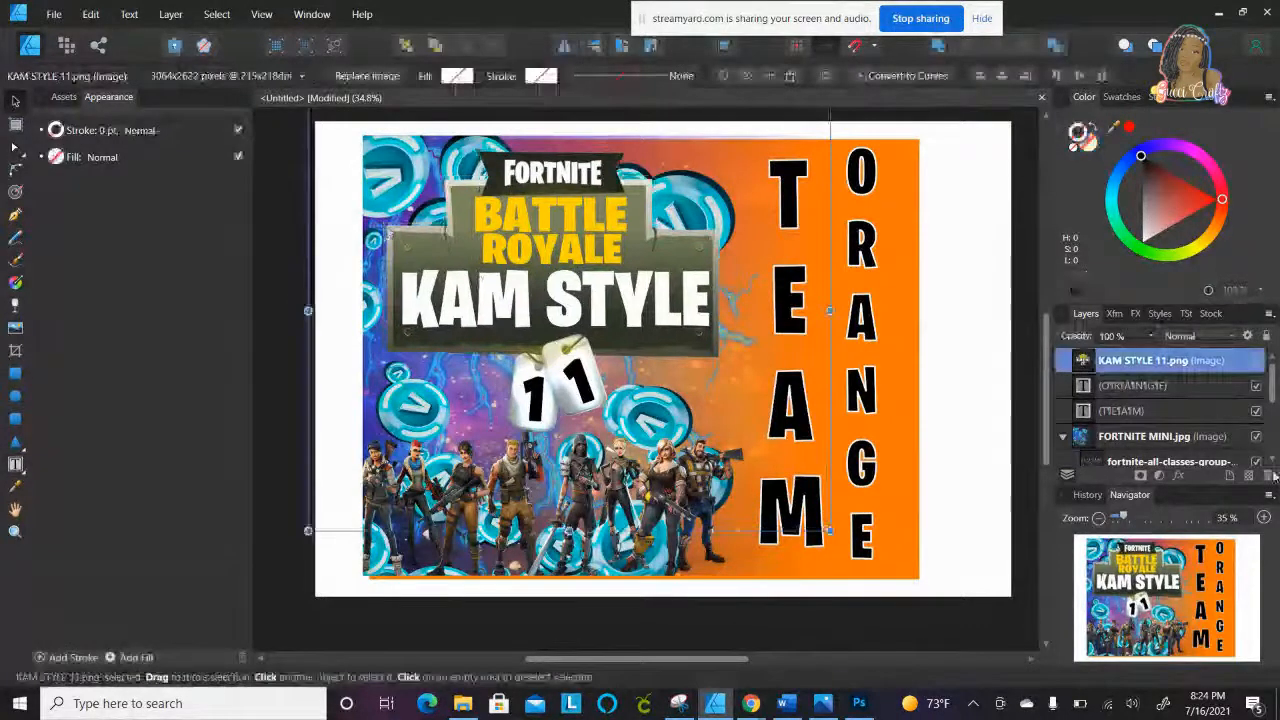
Step: Nudge the FORTNITE MINI.jpg background slightly right and down, and narrow its right side to align with the orange area's edge
left_click(1101, 442)
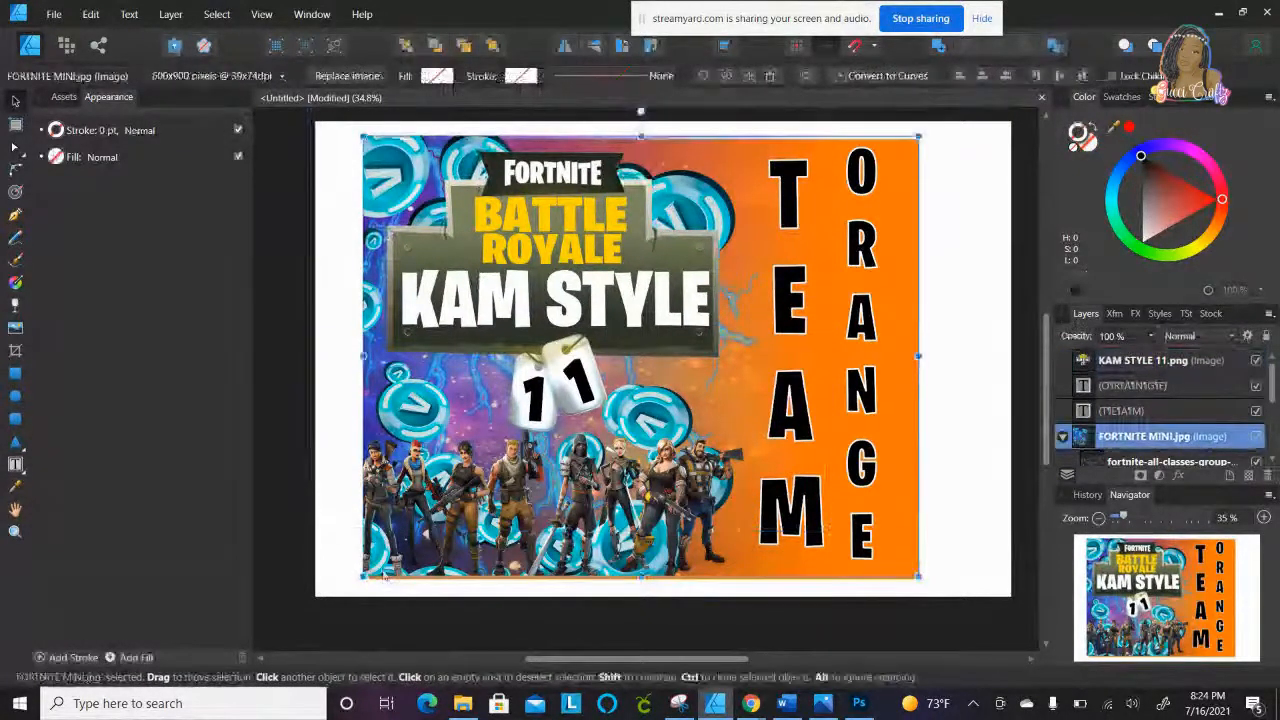
left_click_drag(383, 576, 391, 576)
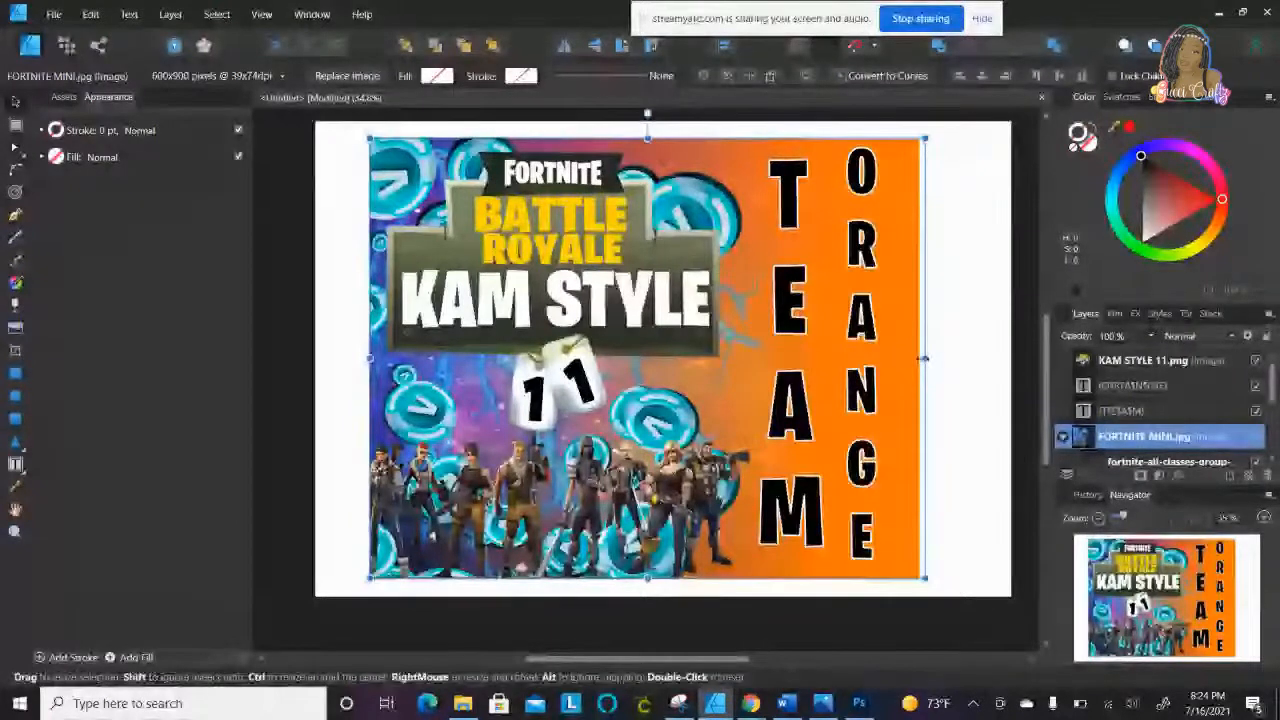
left_click_drag(923, 358, 918, 358)
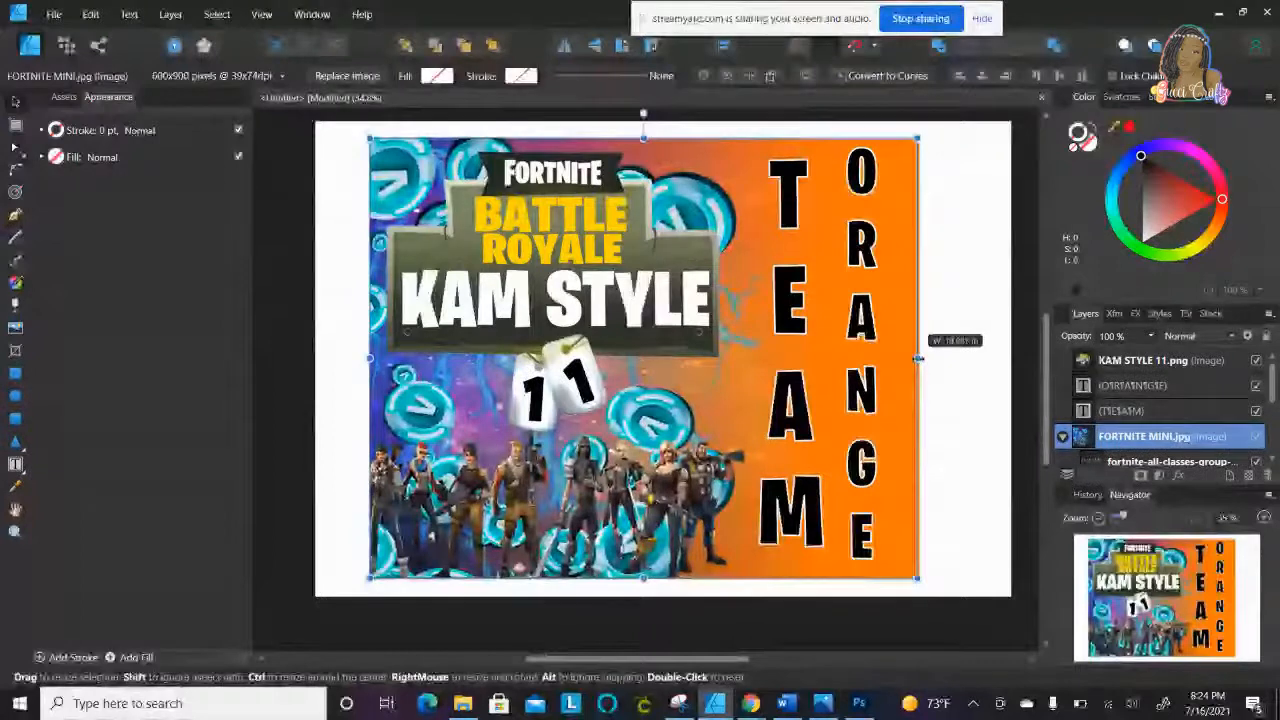
left_click(980, 394)
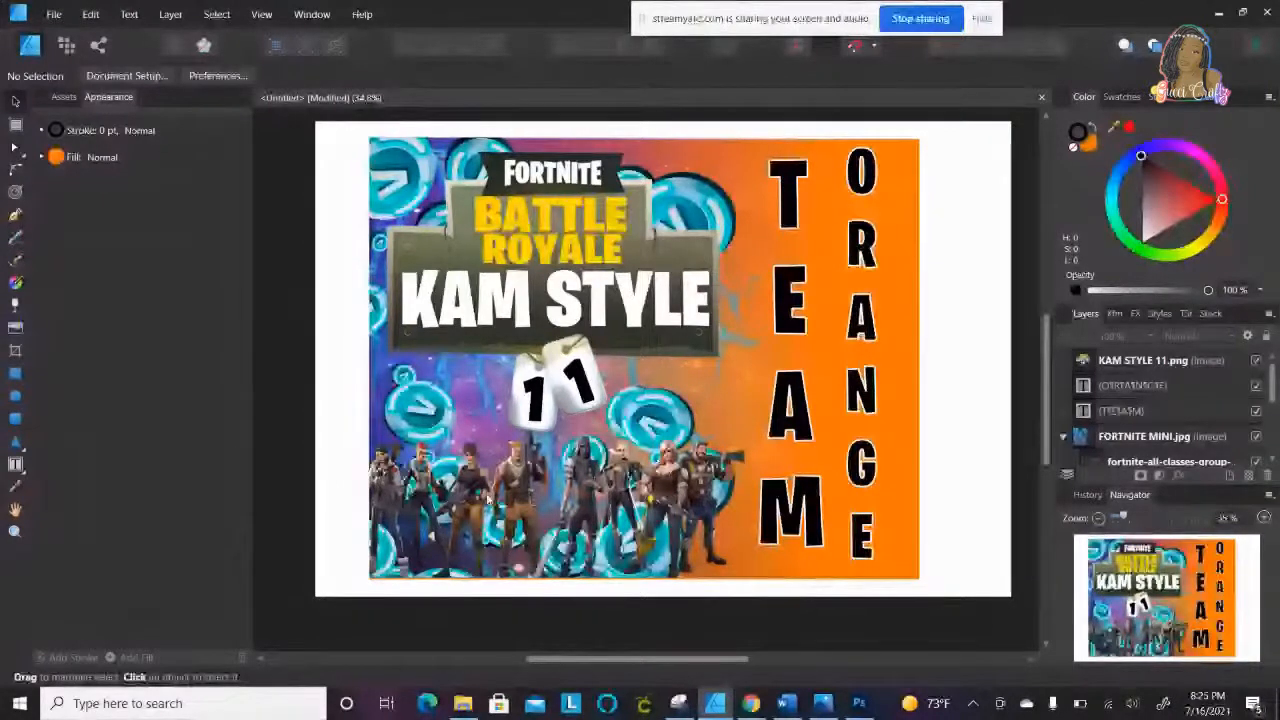
left_click(488, 499)
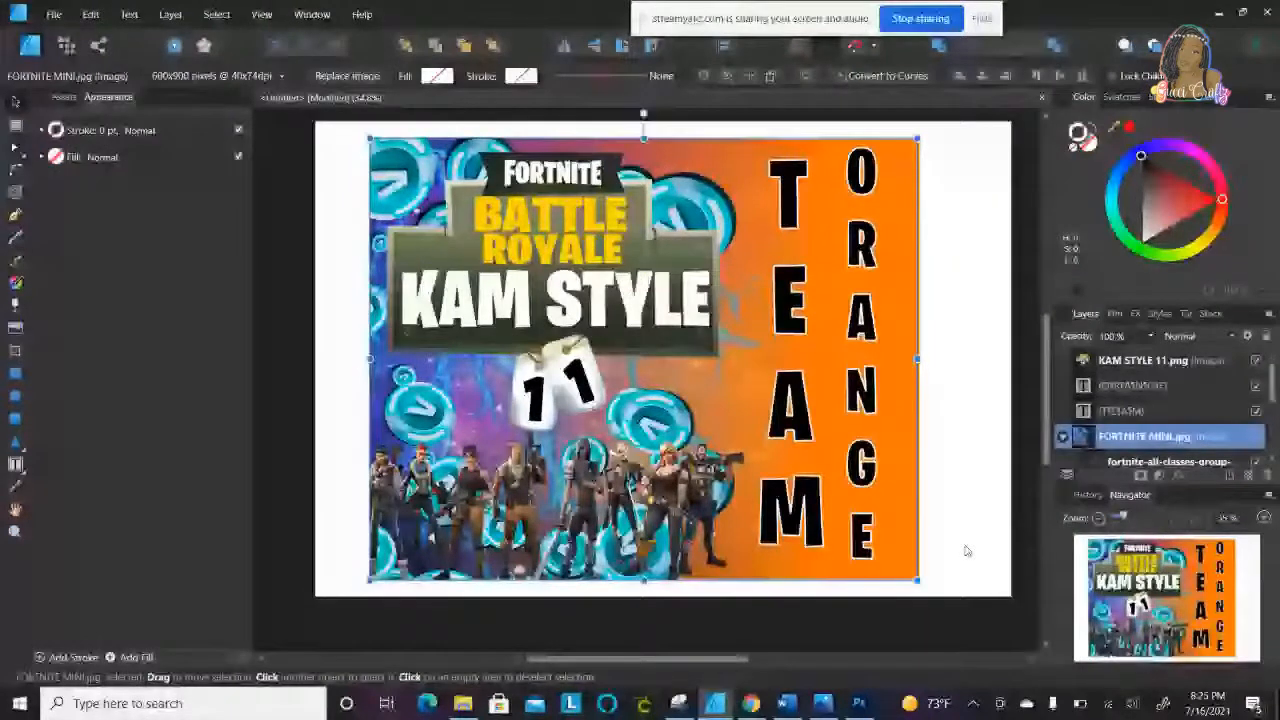
left_click(966, 550)
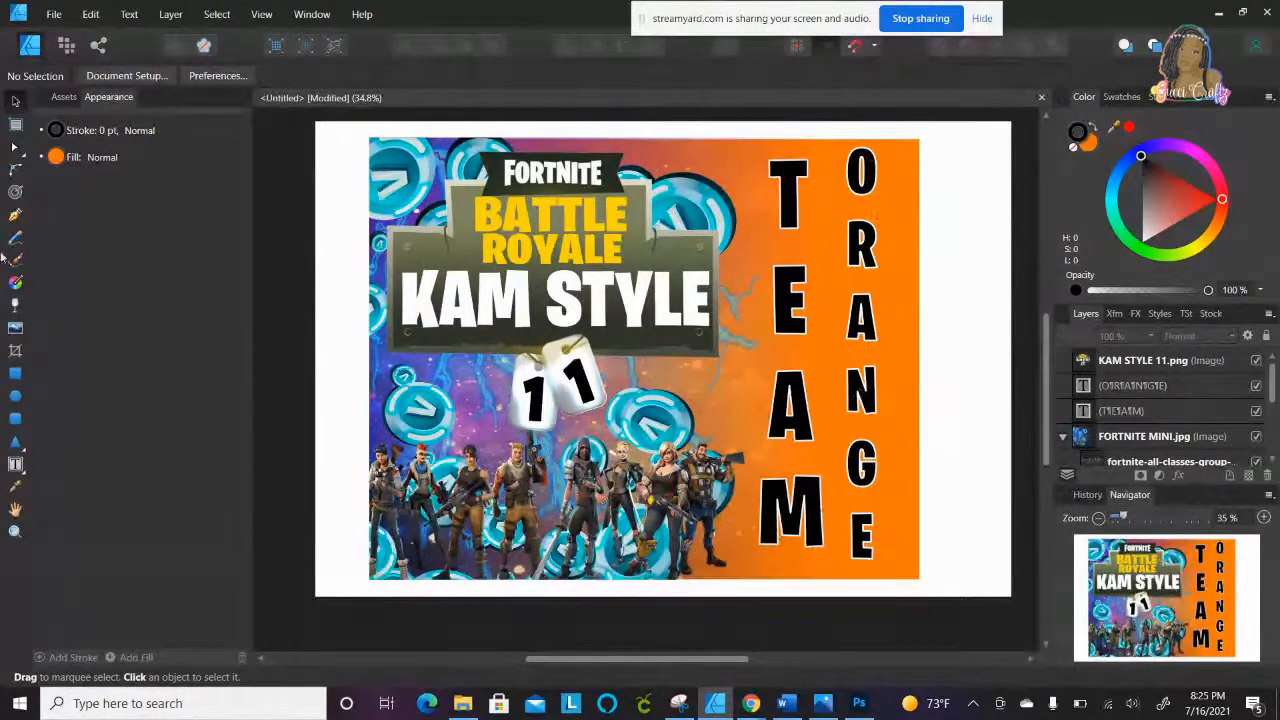
Step: Look through the Desktop, This PC and Downloads folders for a file to place in the design
left_click(54, 14)
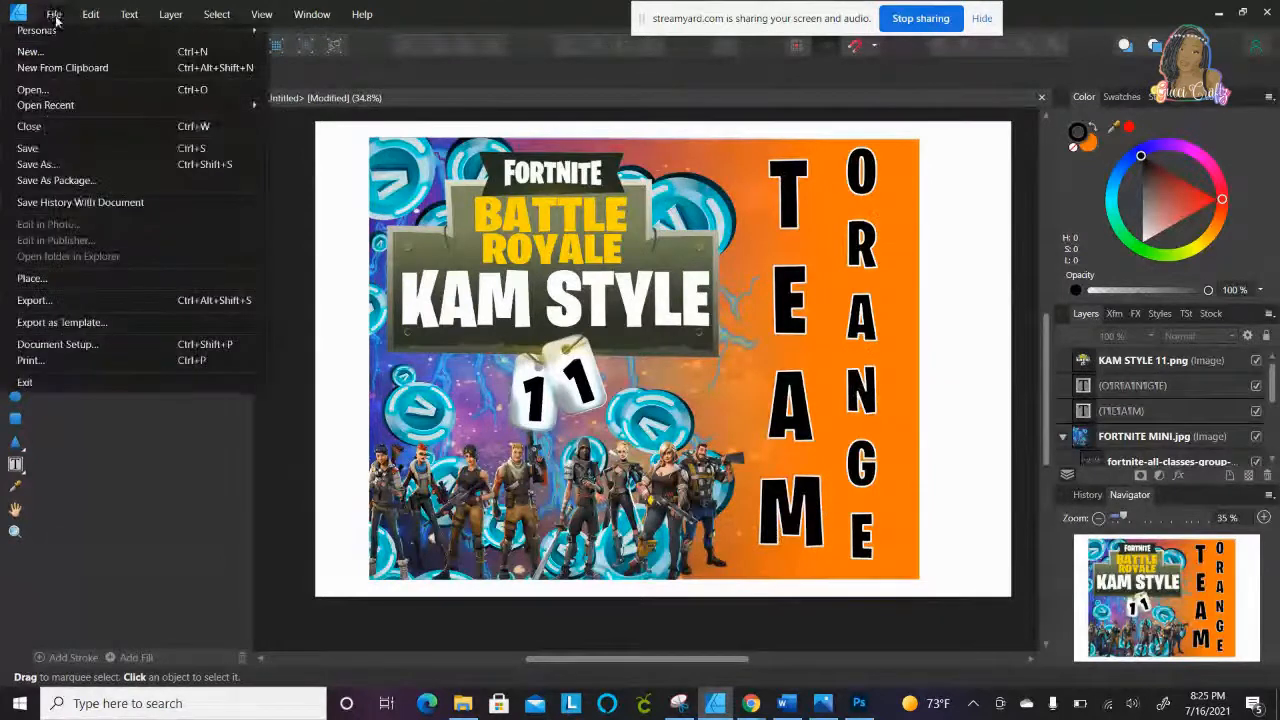
left_click(34, 278)
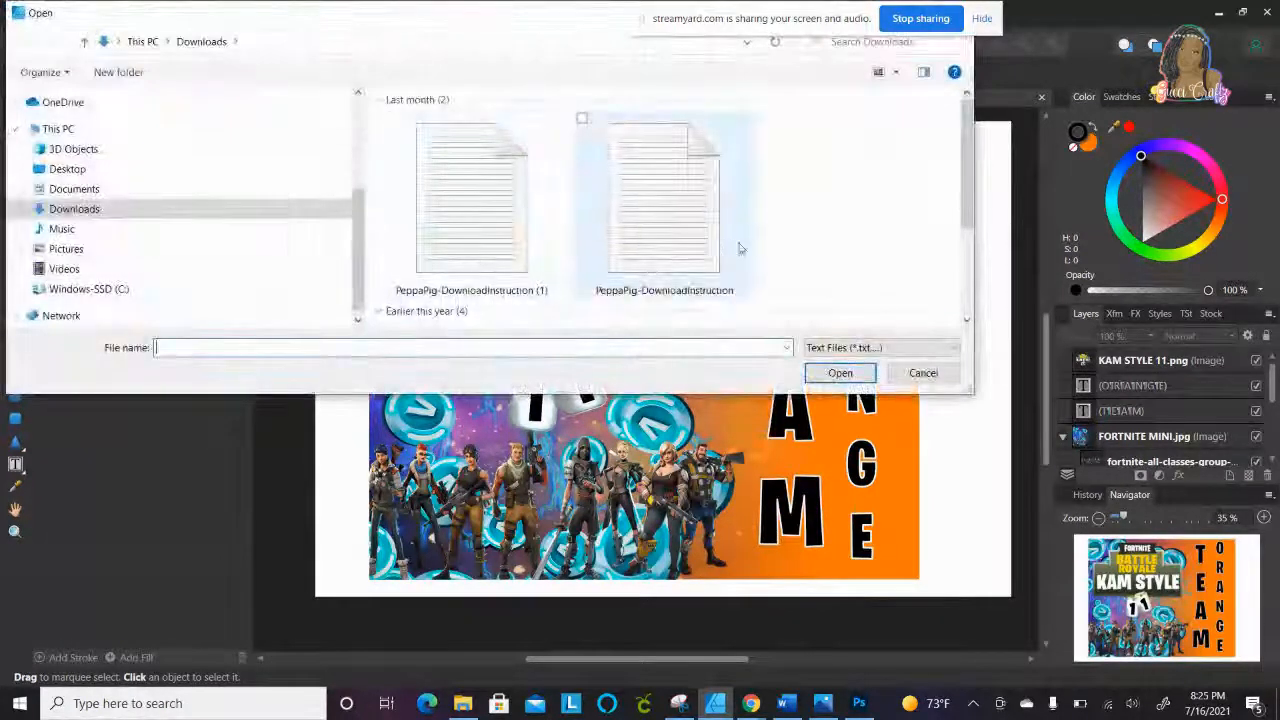
left_click(67, 170)
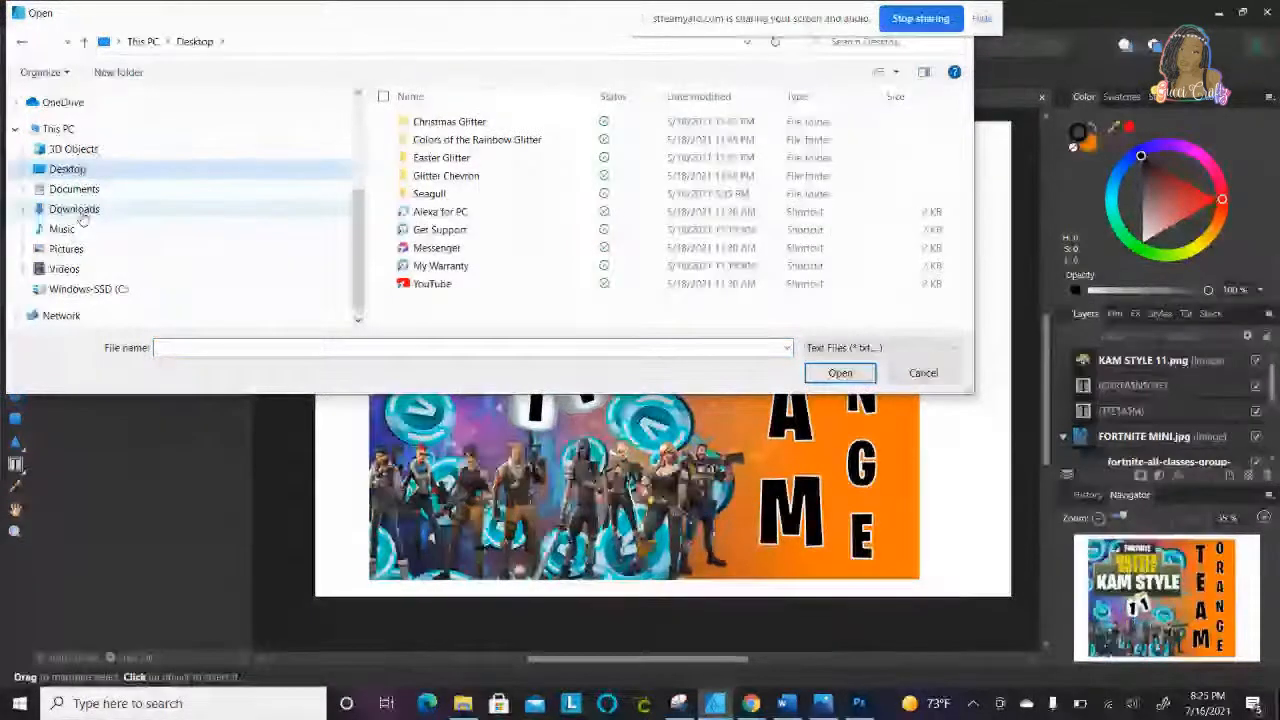
left_click(75, 209)
left_click_drag(966, 212, 975, 180)
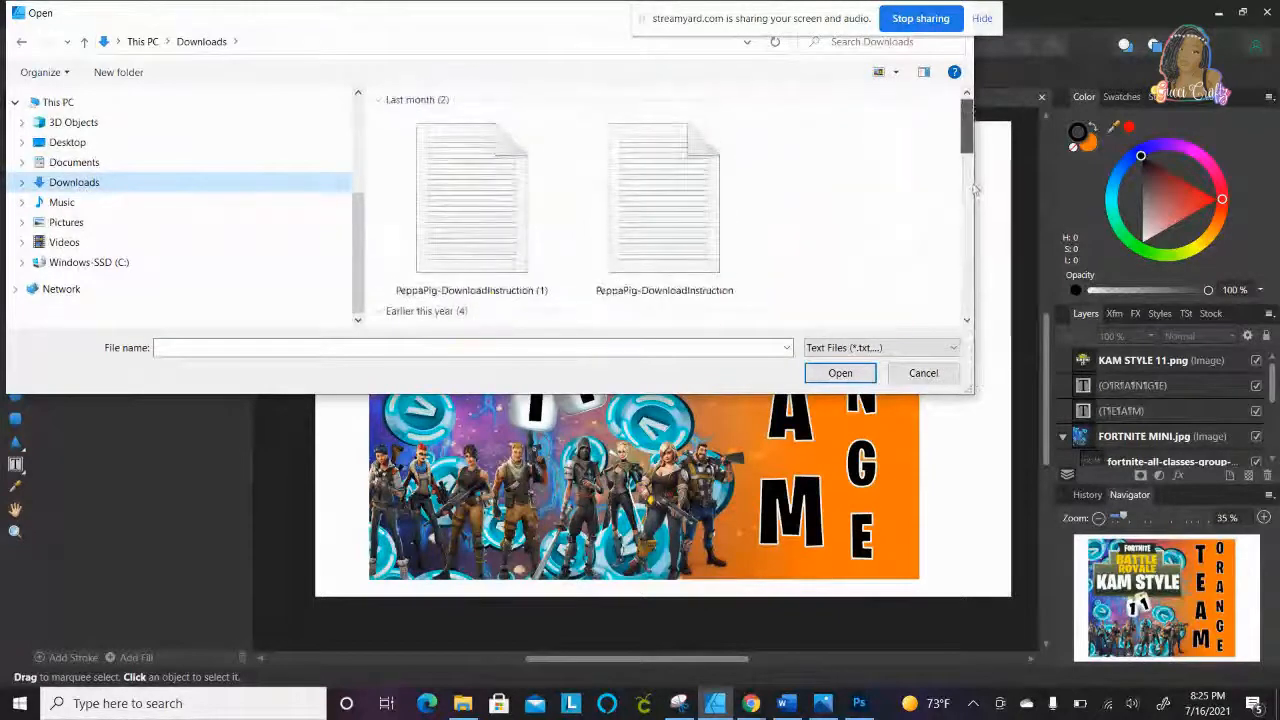
left_click(44, 148)
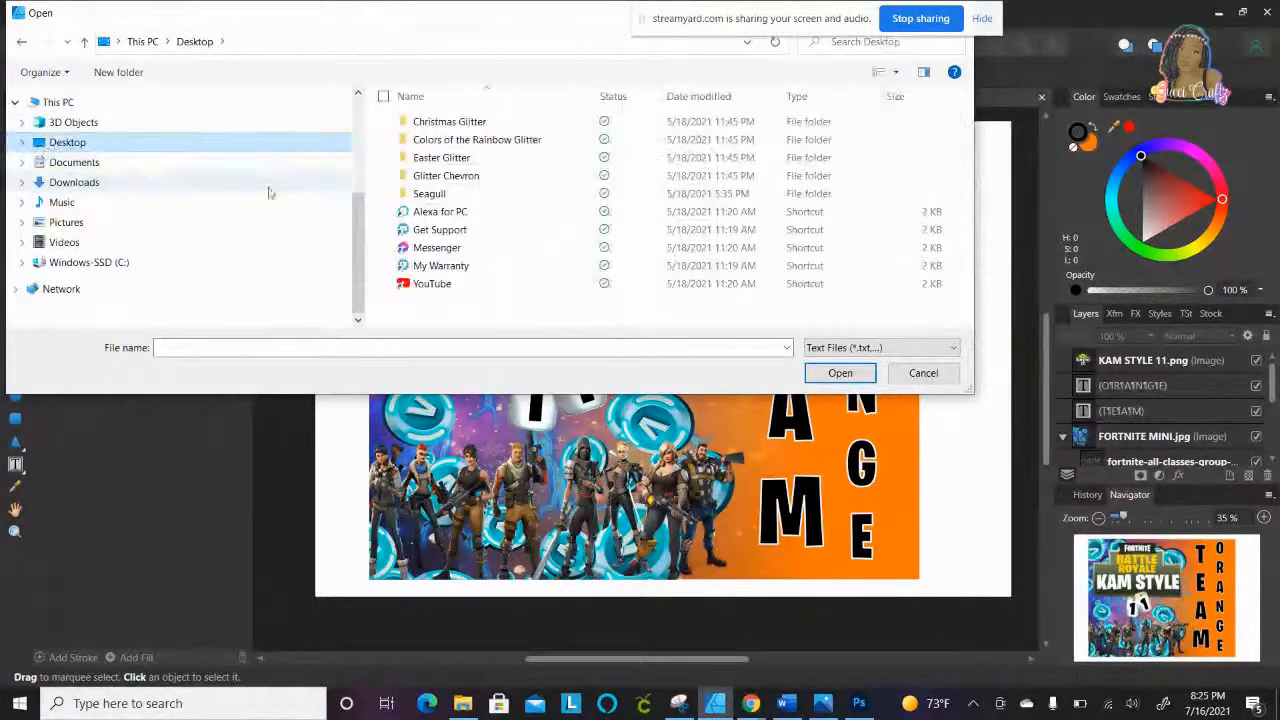
left_click(52, 104)
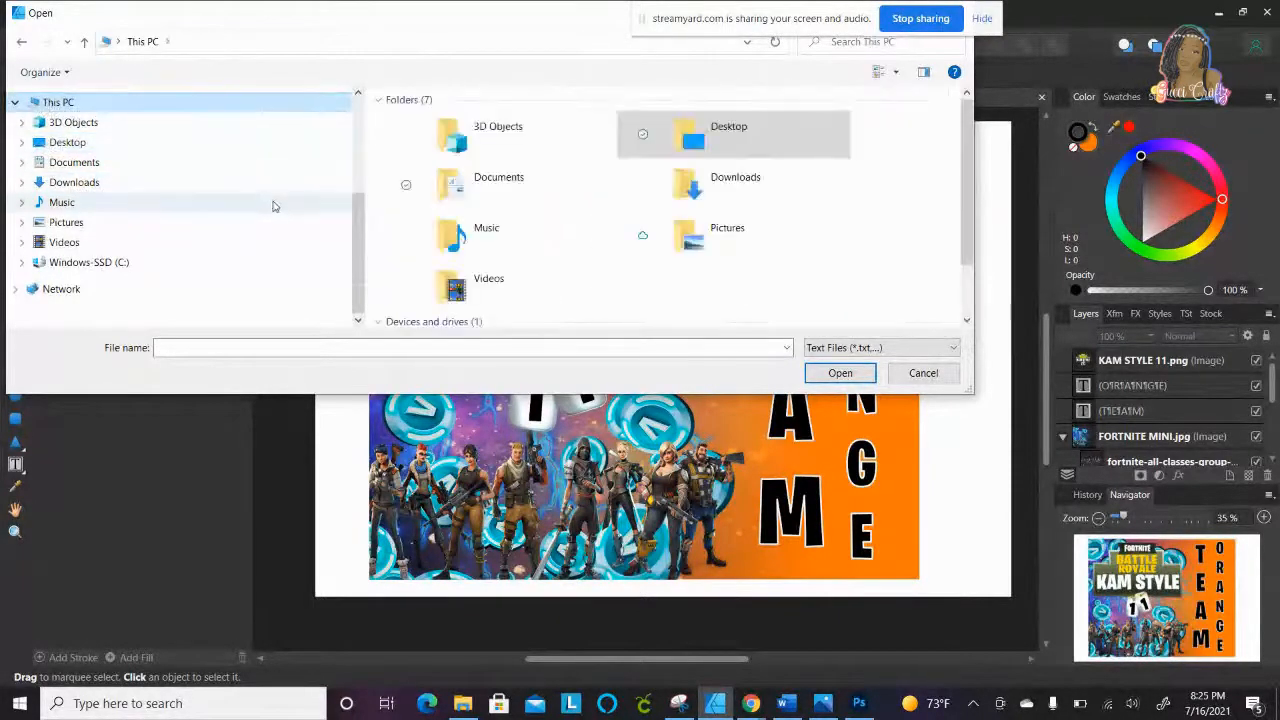
scroll(274, 206, "up", 4)
left_click(120, 150)
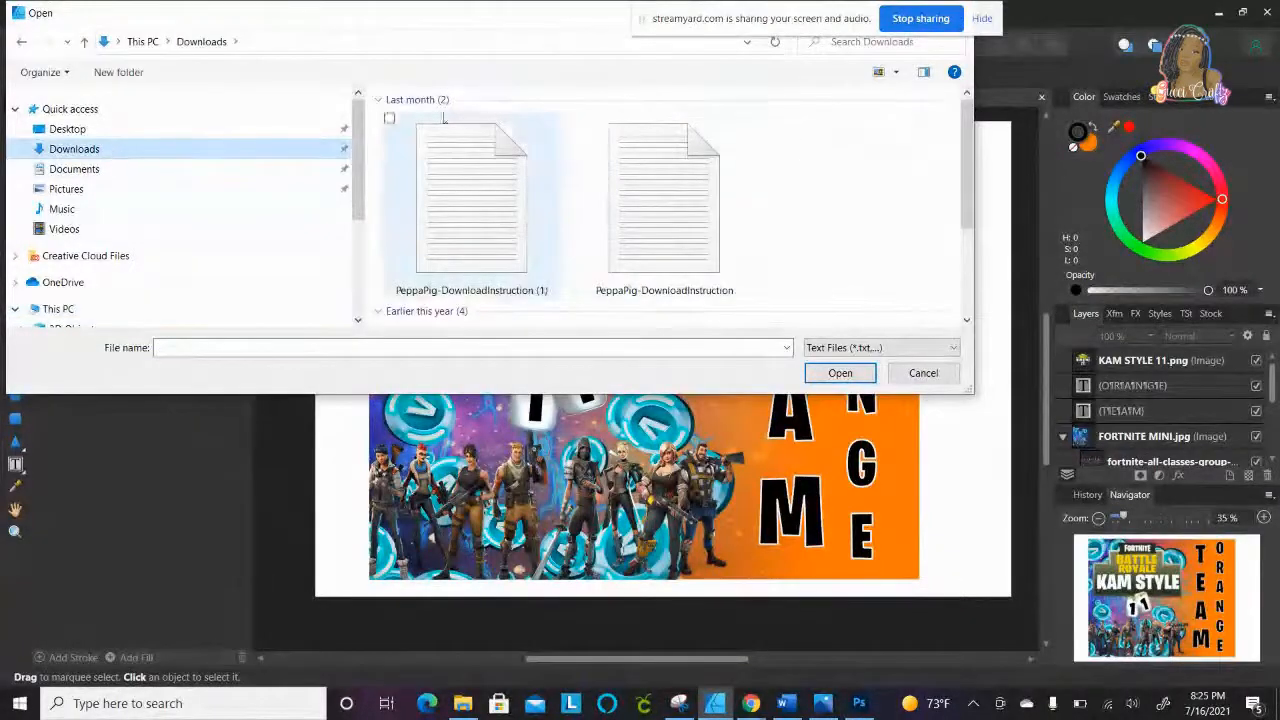
Step: Collapse the date groups in Downloads, check its subfolders and the Pictures folder for the file, and leave without placing anything
left_click(378, 100)
left_click(378, 100)
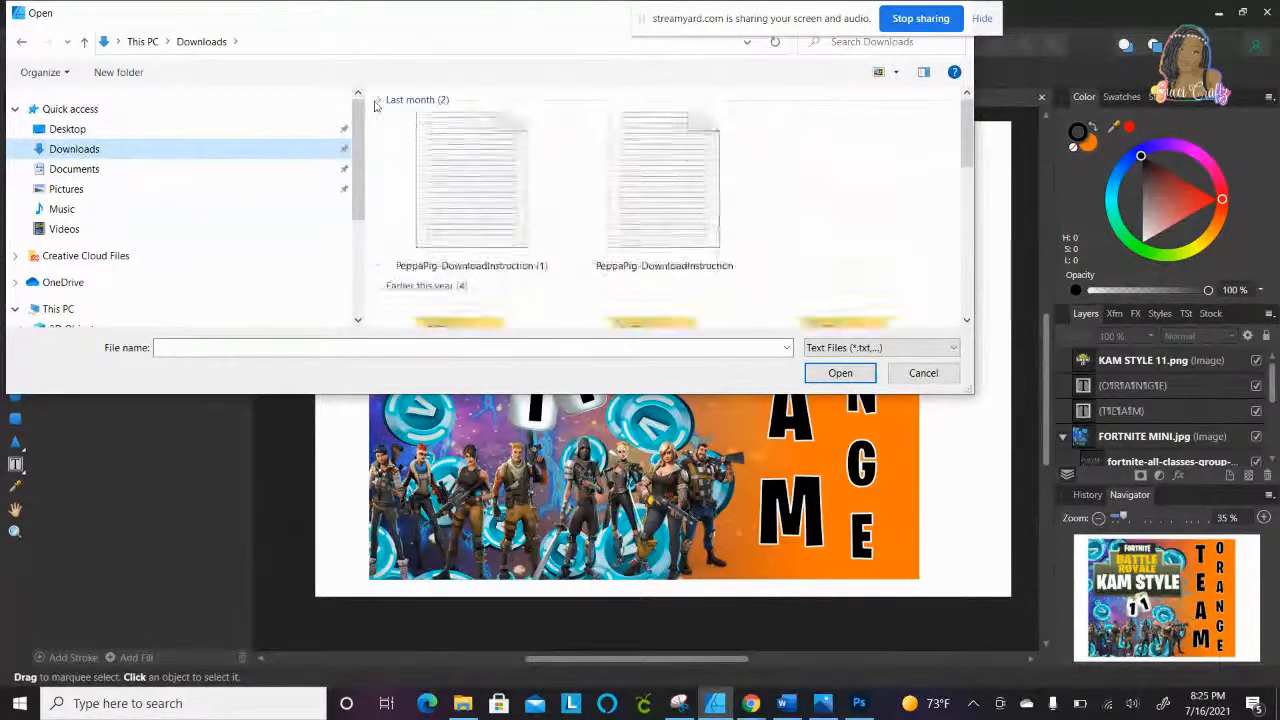
left_click(377, 101)
left_click(378, 122)
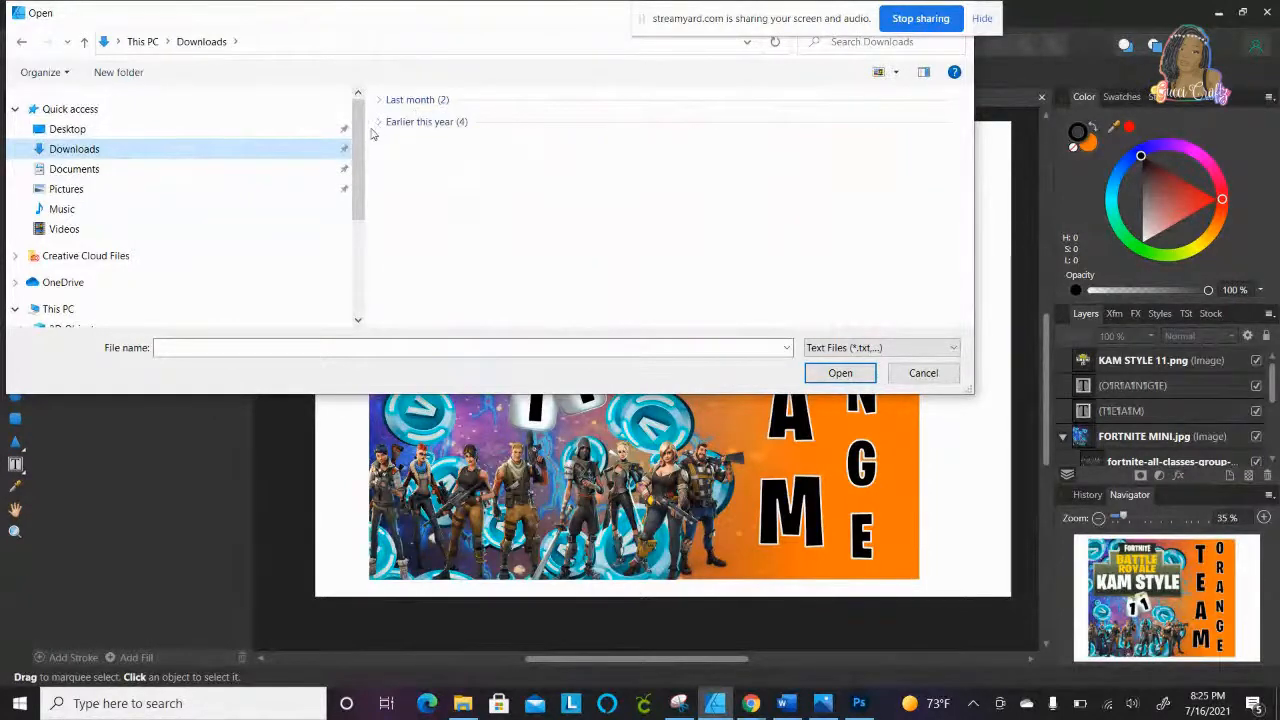
left_click_drag(358, 150, 356, 298)
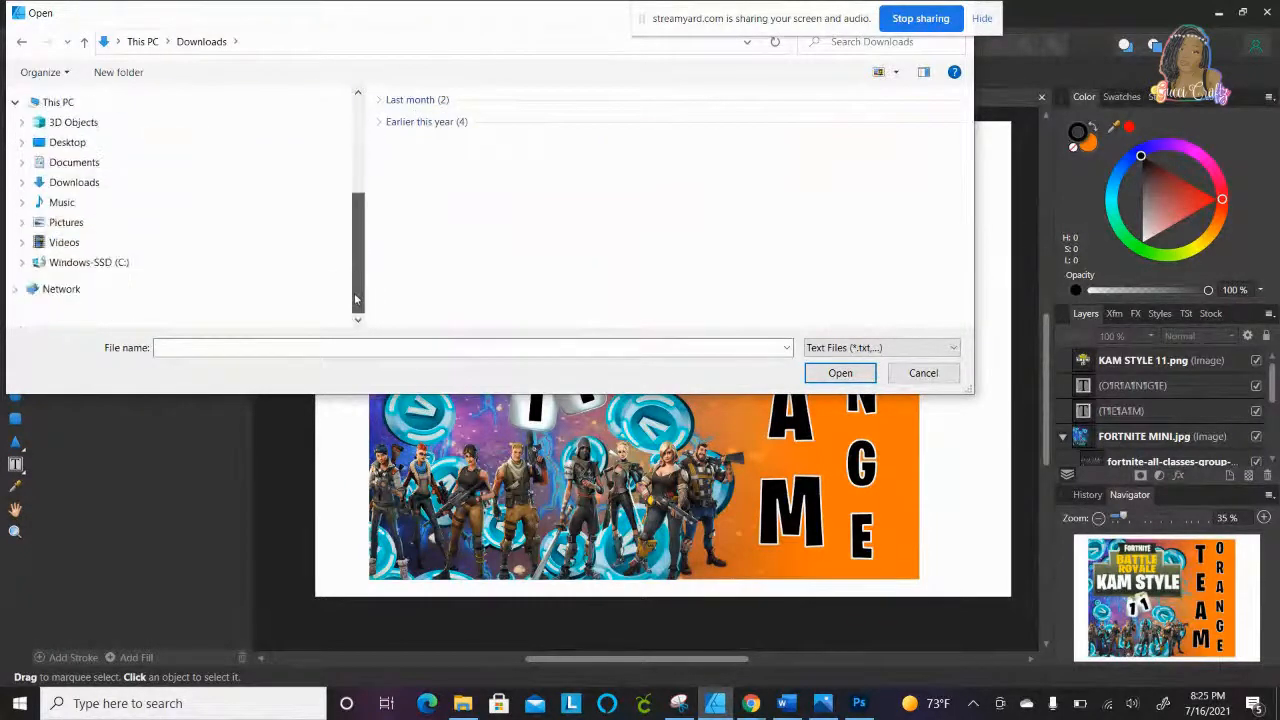
left_click(24, 183)
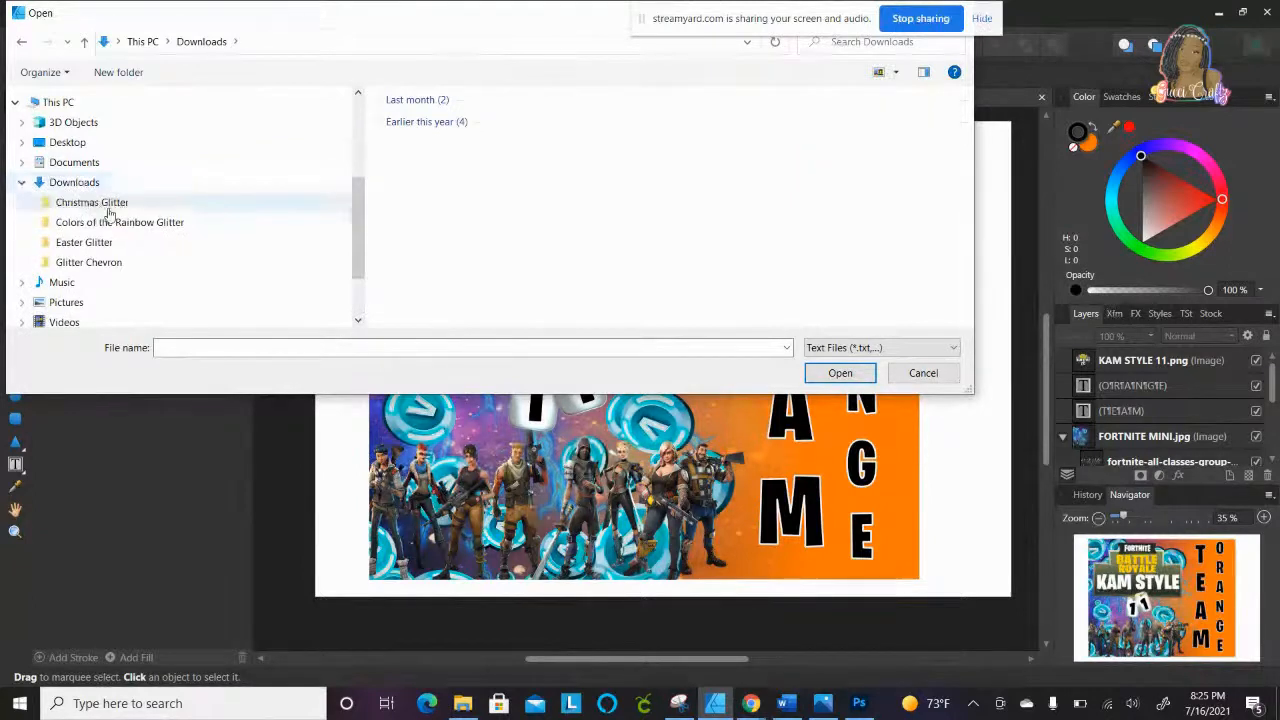
left_click(167, 303)
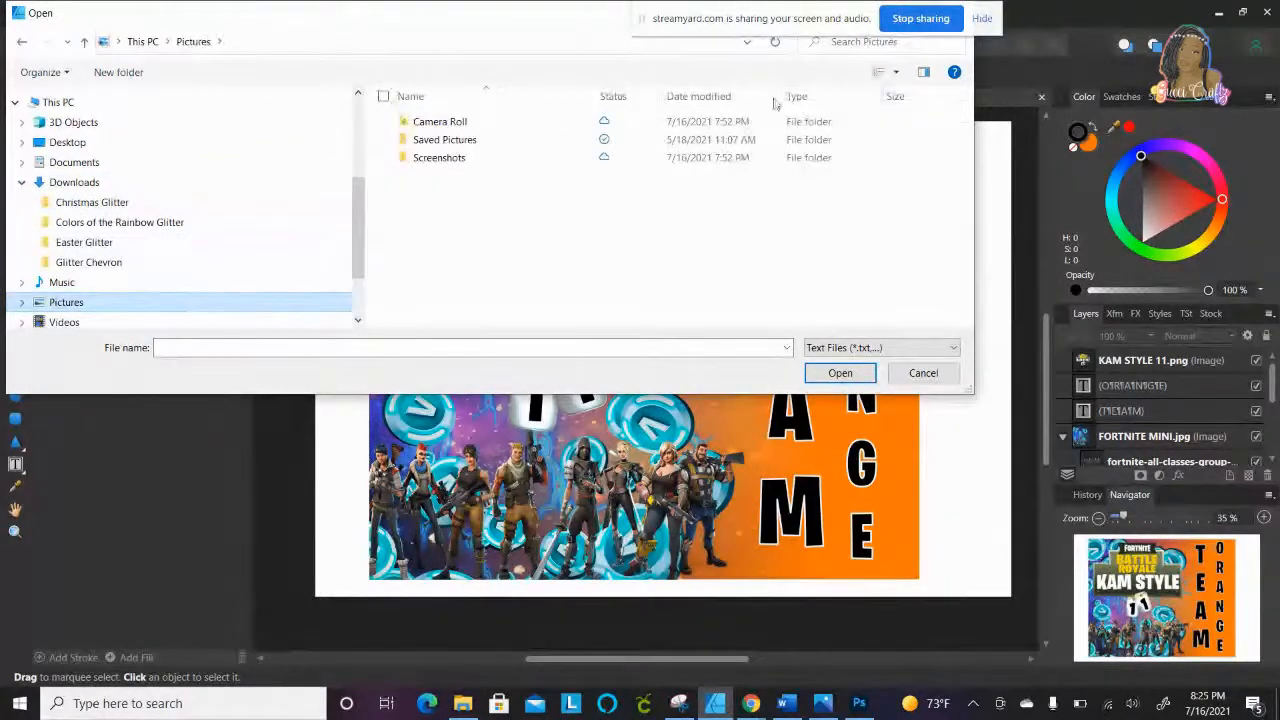
left_click_drag(668, 33, 121, 560)
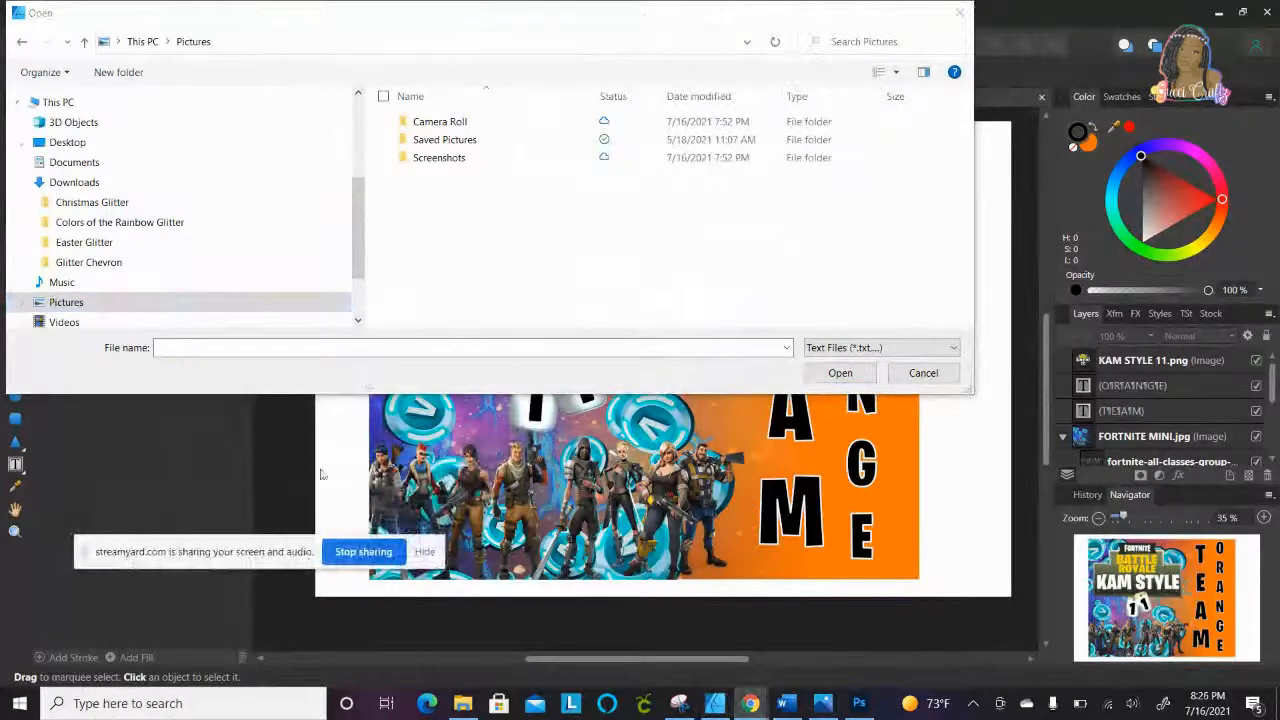
left_click(961, 13)
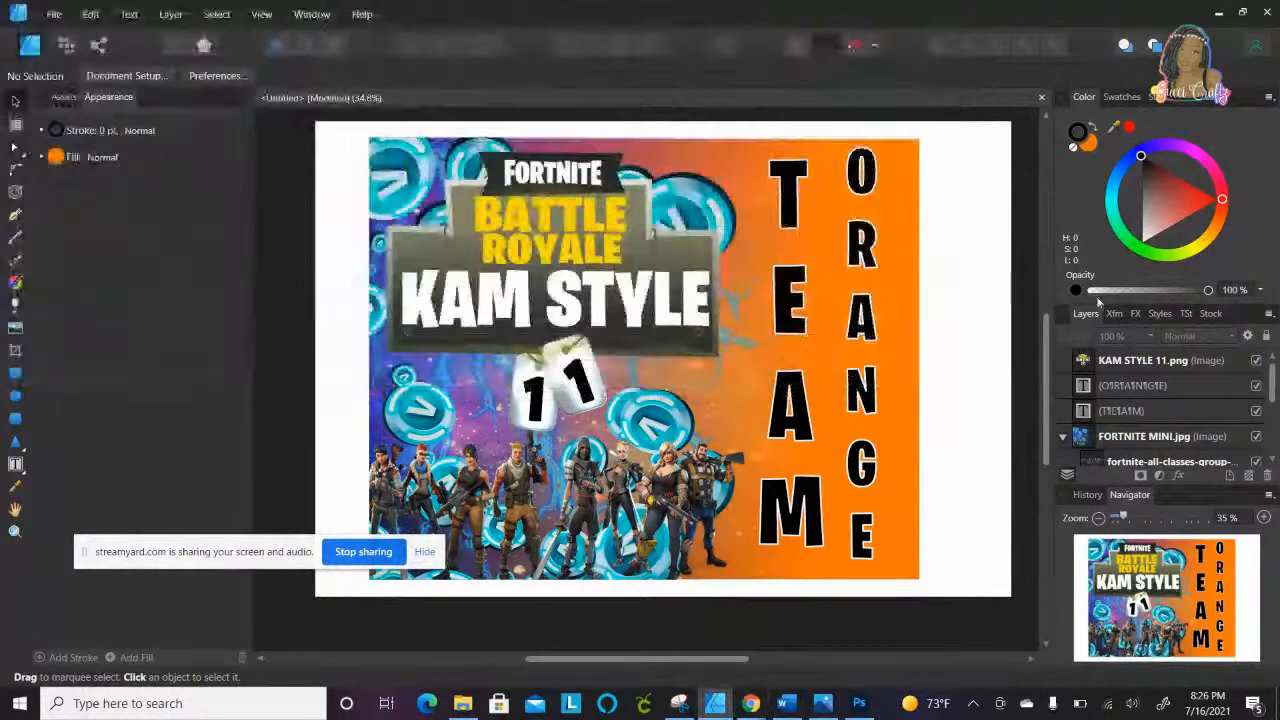
left_click(55, 14)
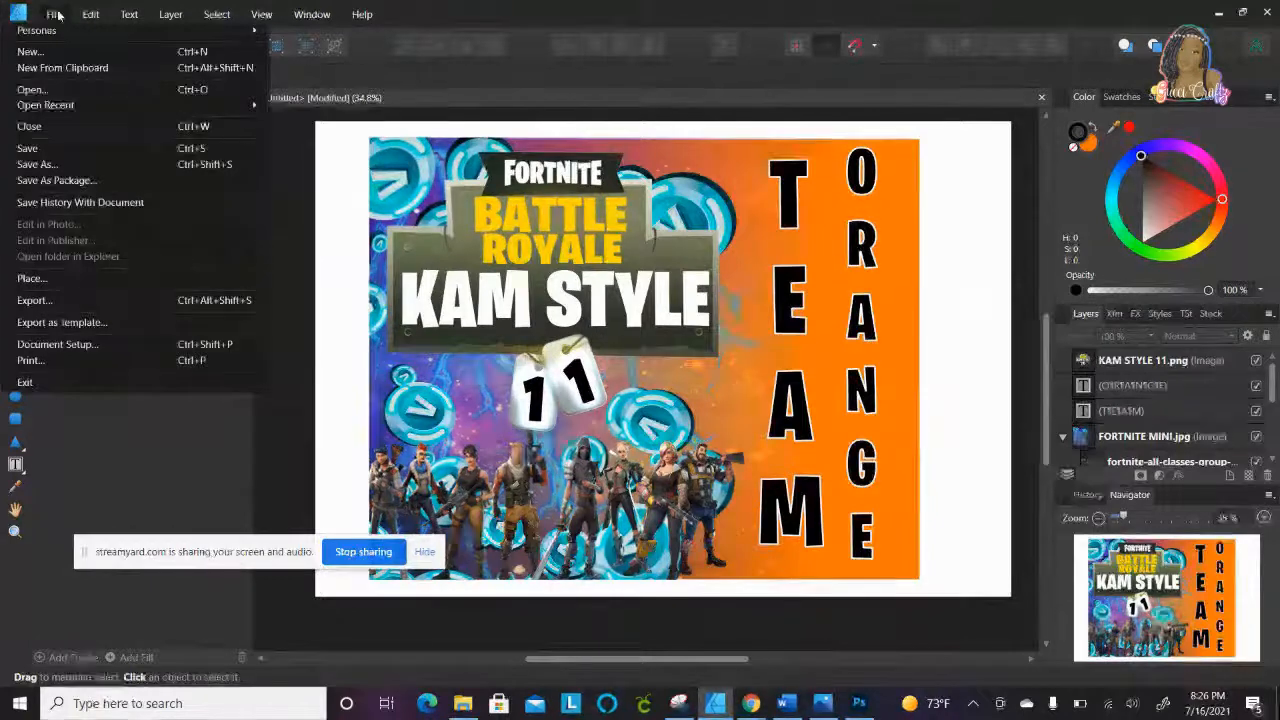
left_click(44, 362)
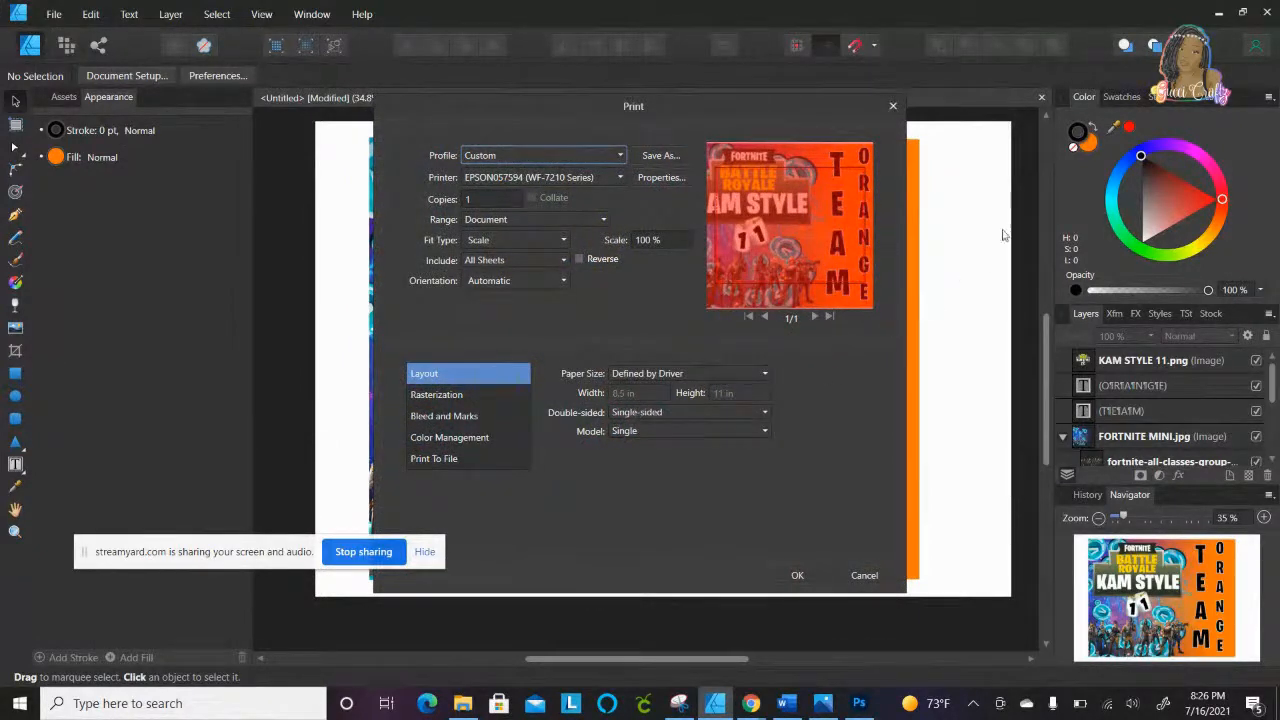
left_click(893, 110)
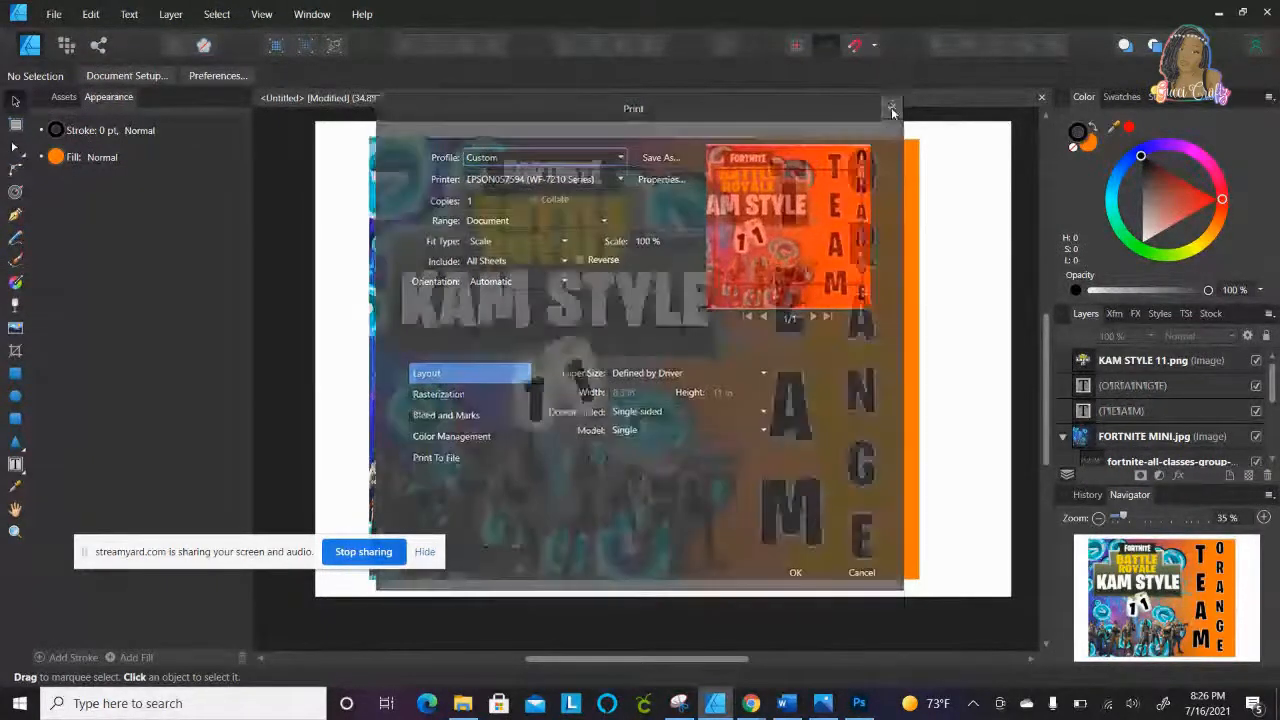
Step: Select the FORTNITE MINI.jpg background and lower its top edge slightly to align with the orange area
left_click(850, 155)
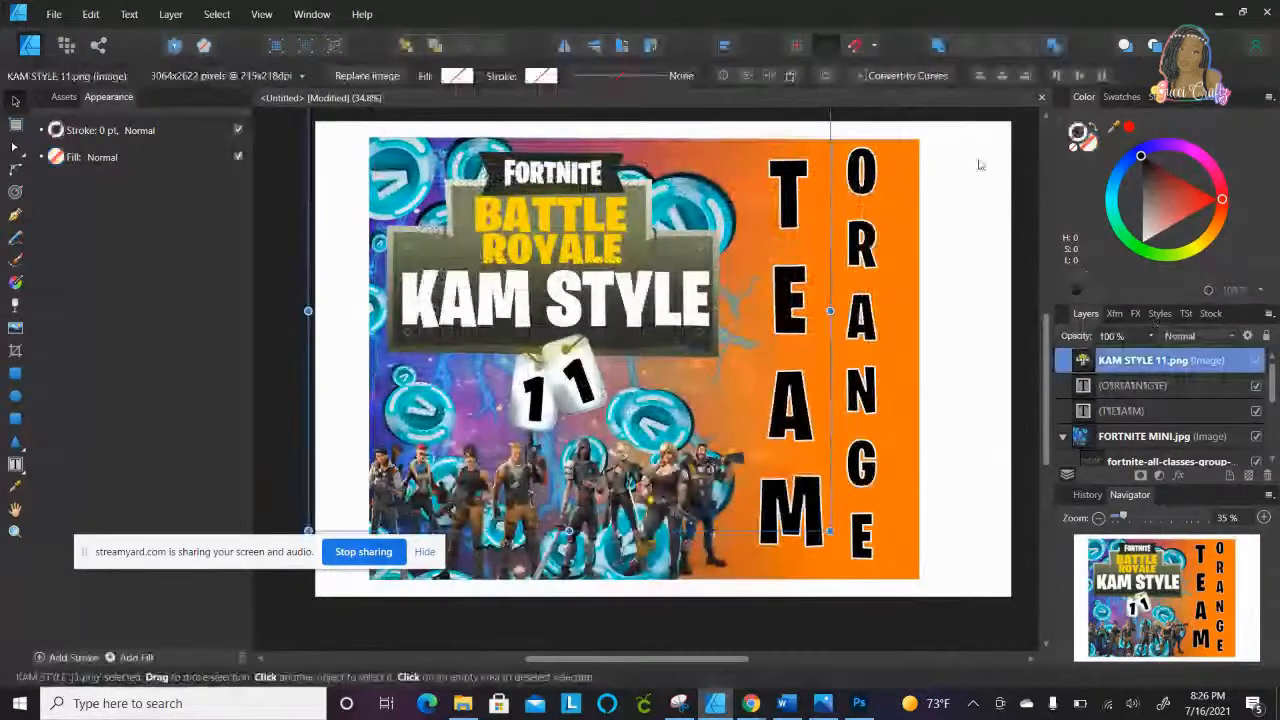
left_click(1096, 436)
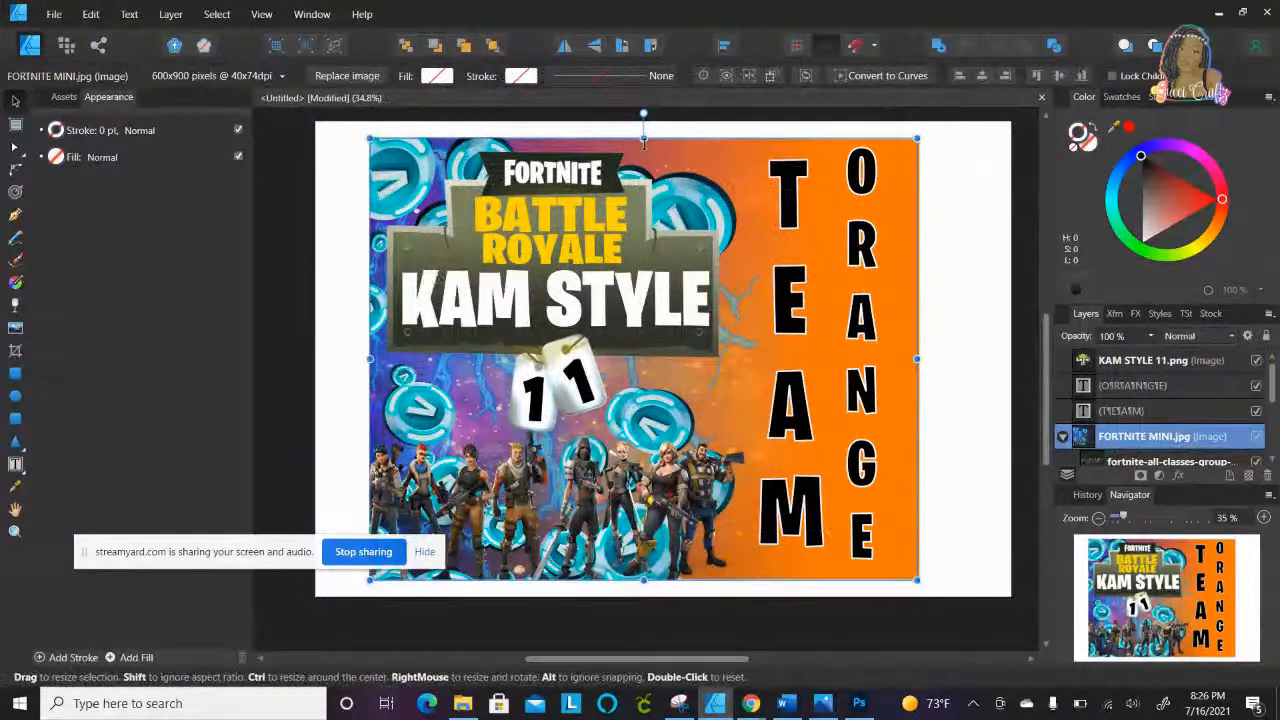
left_click_drag(644, 142, 645, 145)
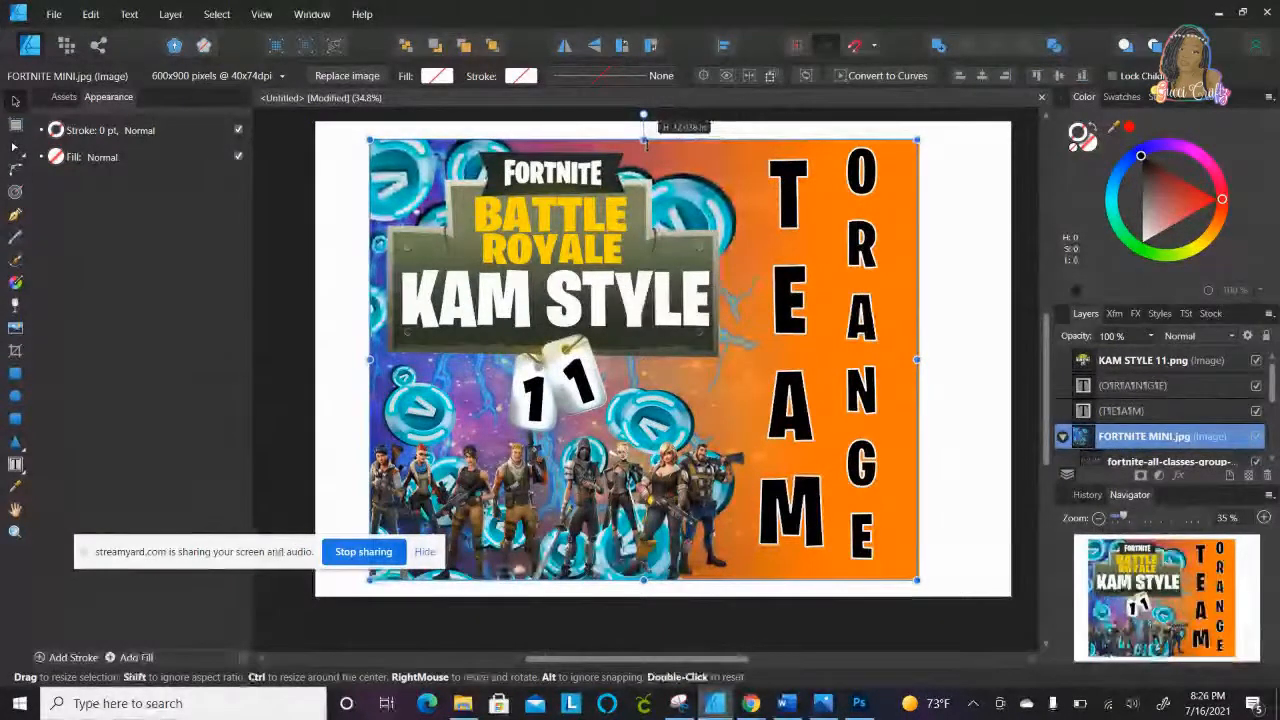
left_click(997, 218)
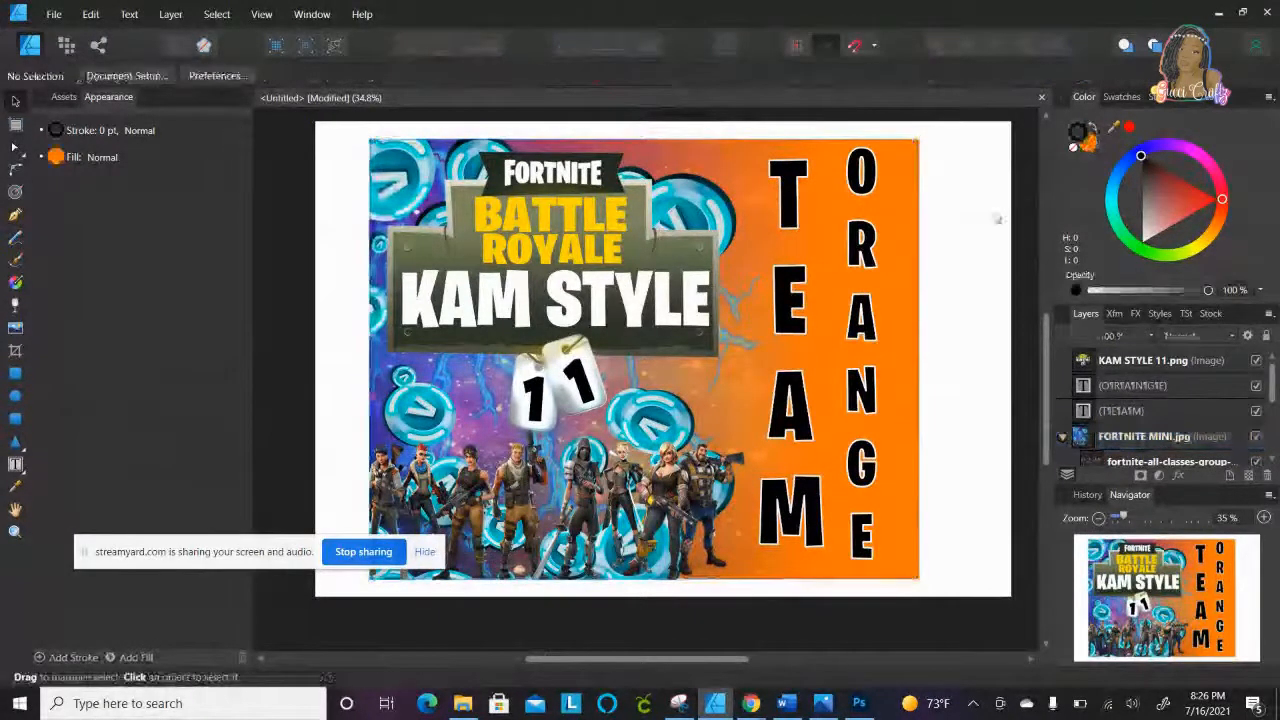
Step: Start printing the document and choose EPSON0069D4 (WF-7720 Series) as the printer
left_click(46, 16)
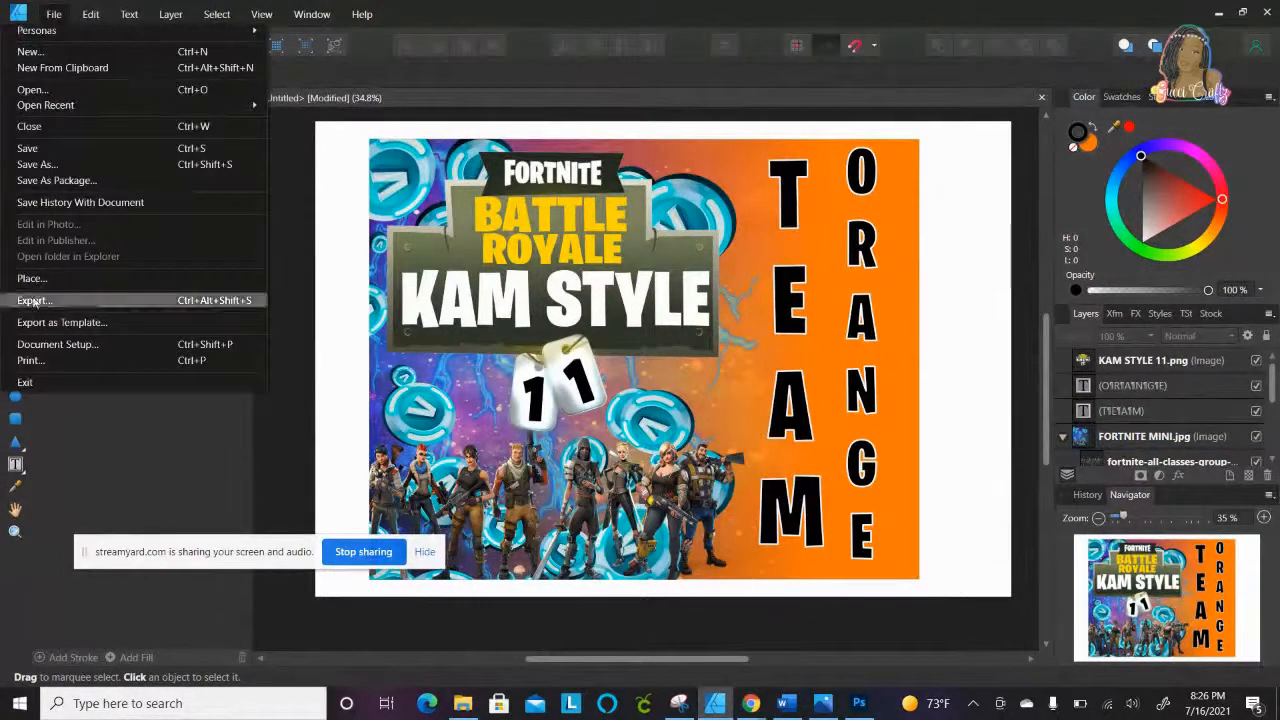
left_click(32, 361)
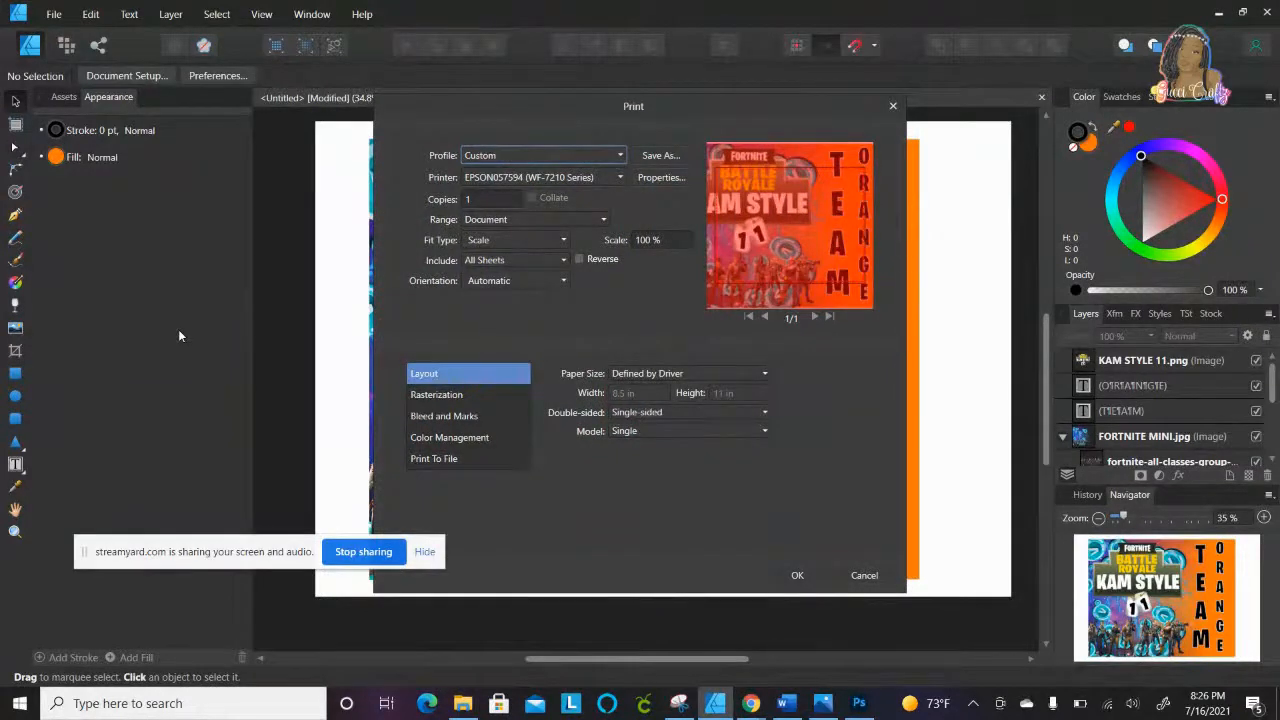
left_click(619, 158)
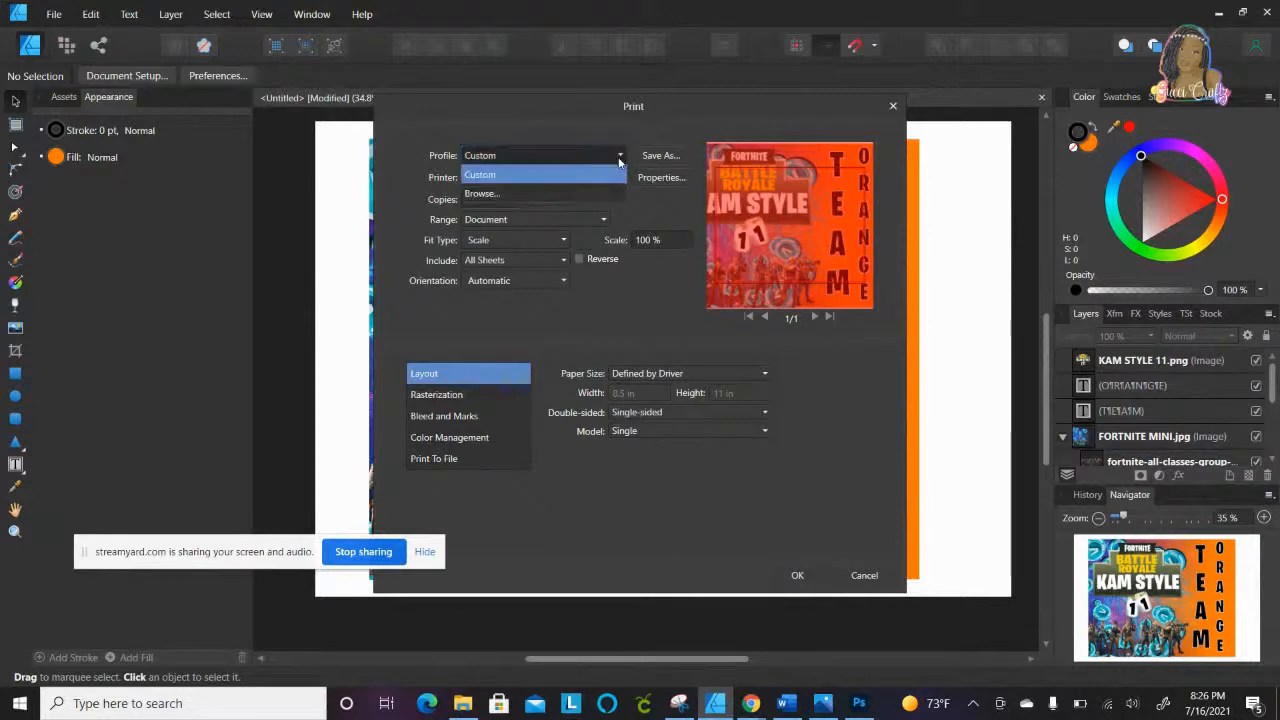
left_click(619, 158)
left_click(617, 178)
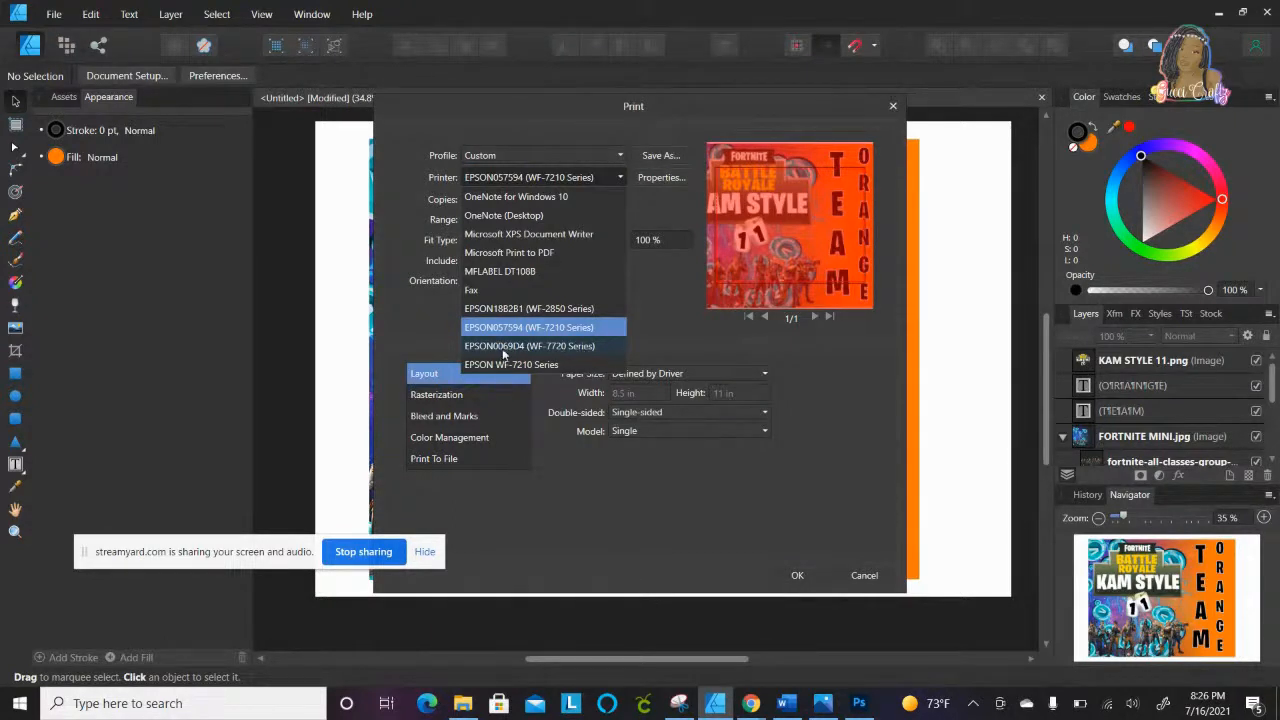
left_click(606, 347)
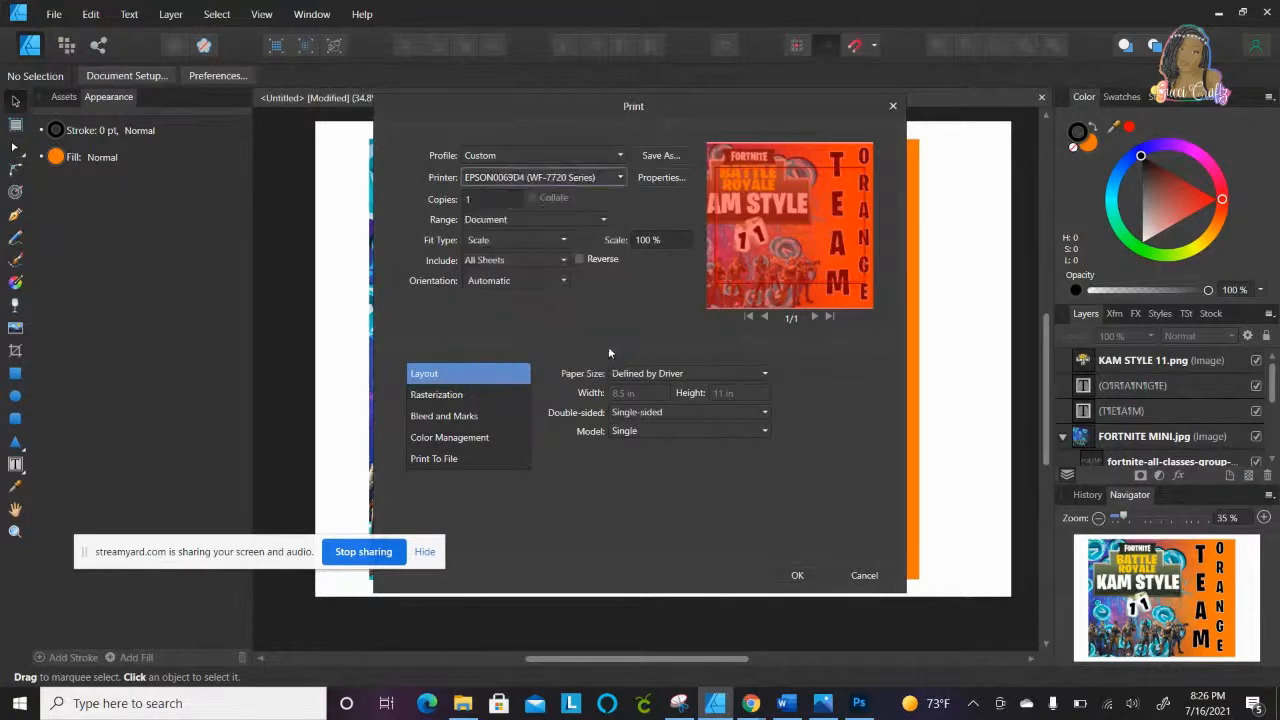
Step: In the printer's properties, set the media to Photo paper and the paper source to Main tray
left_click(657, 177)
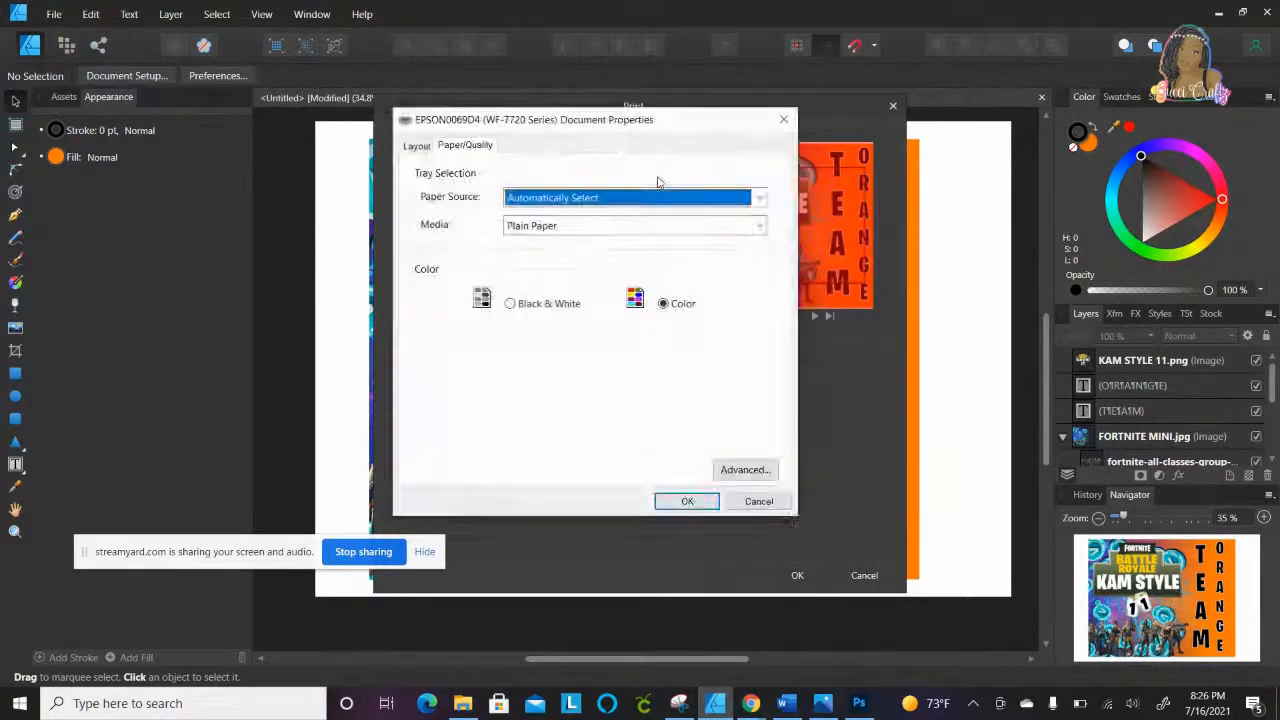
left_click(417, 147)
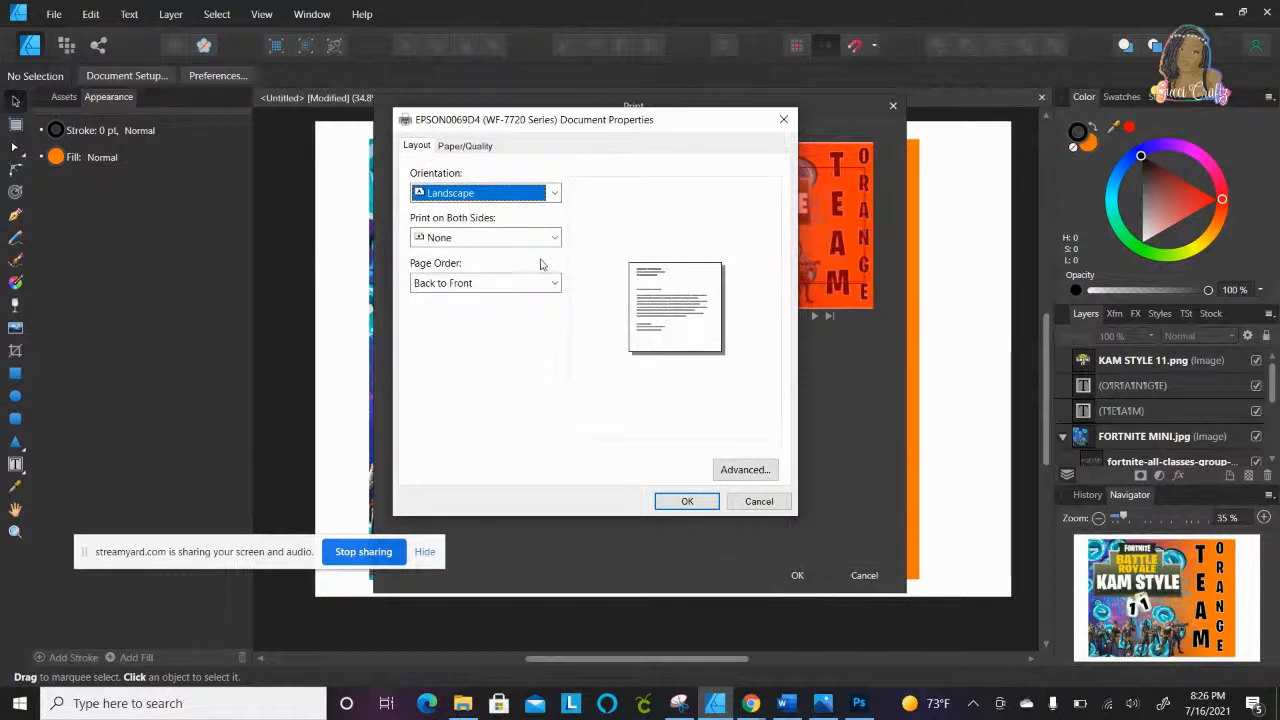
left_click(468, 146)
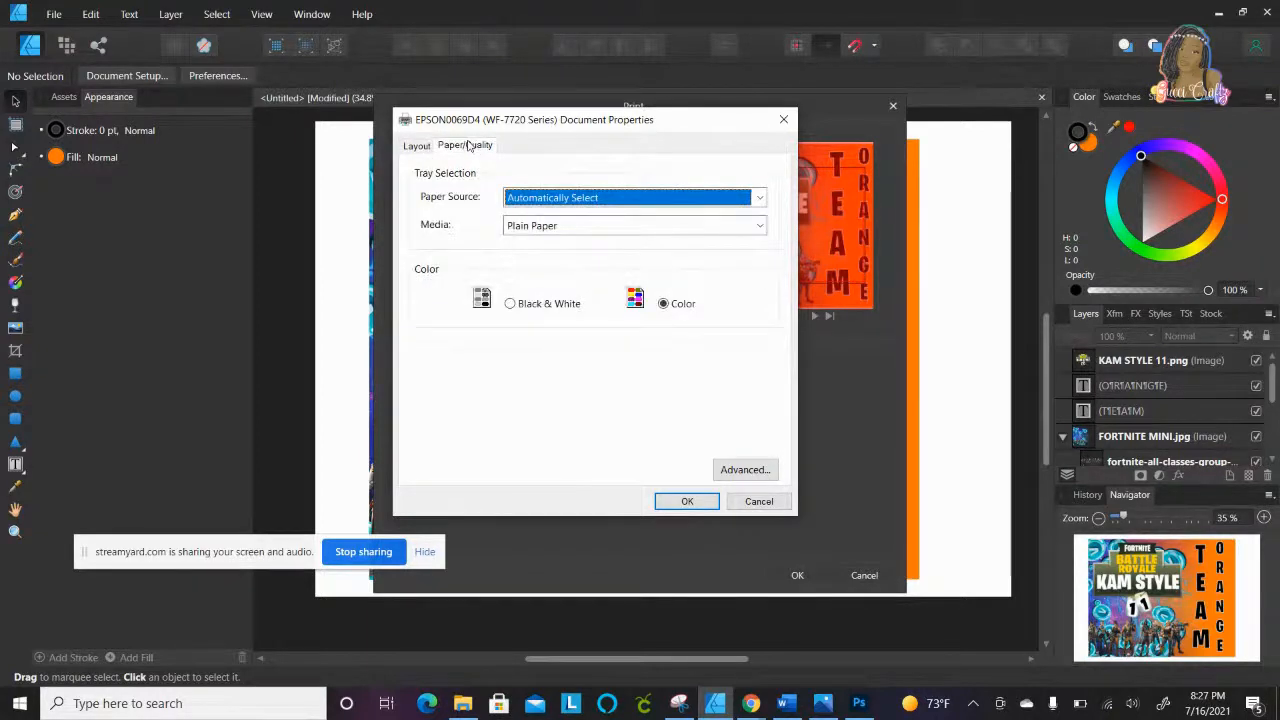
left_click(591, 229)
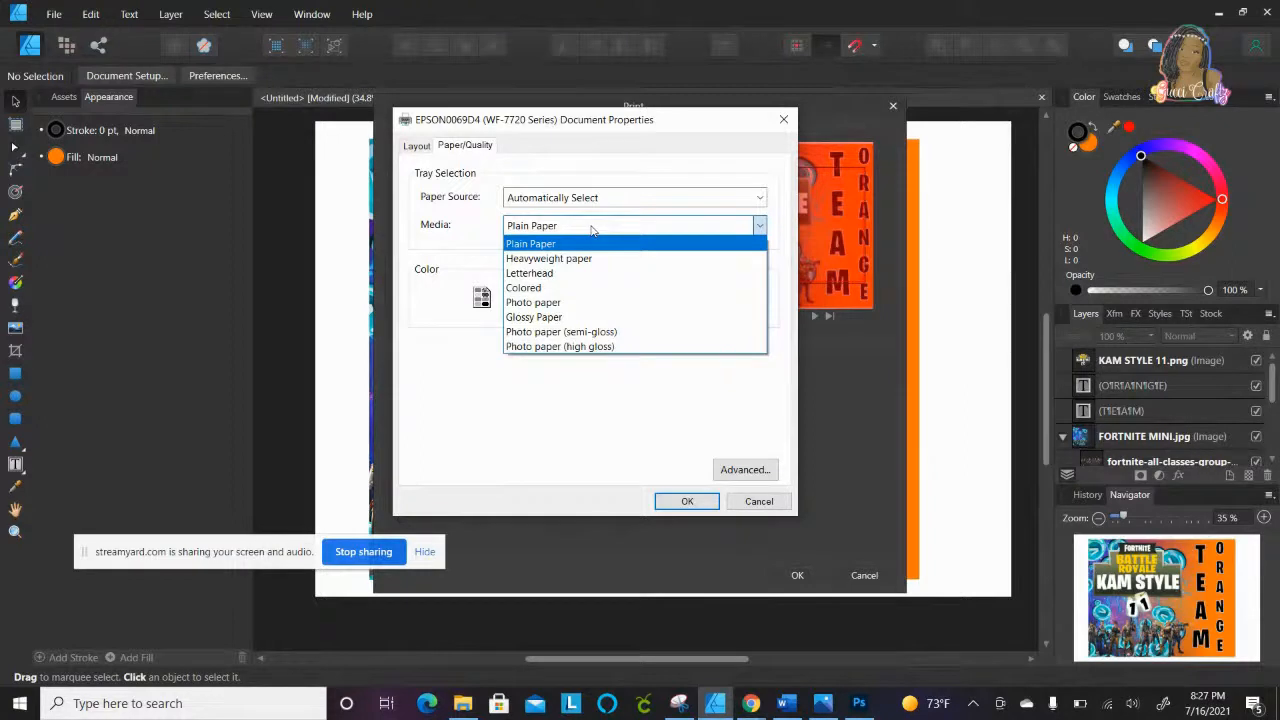
left_click(556, 302)
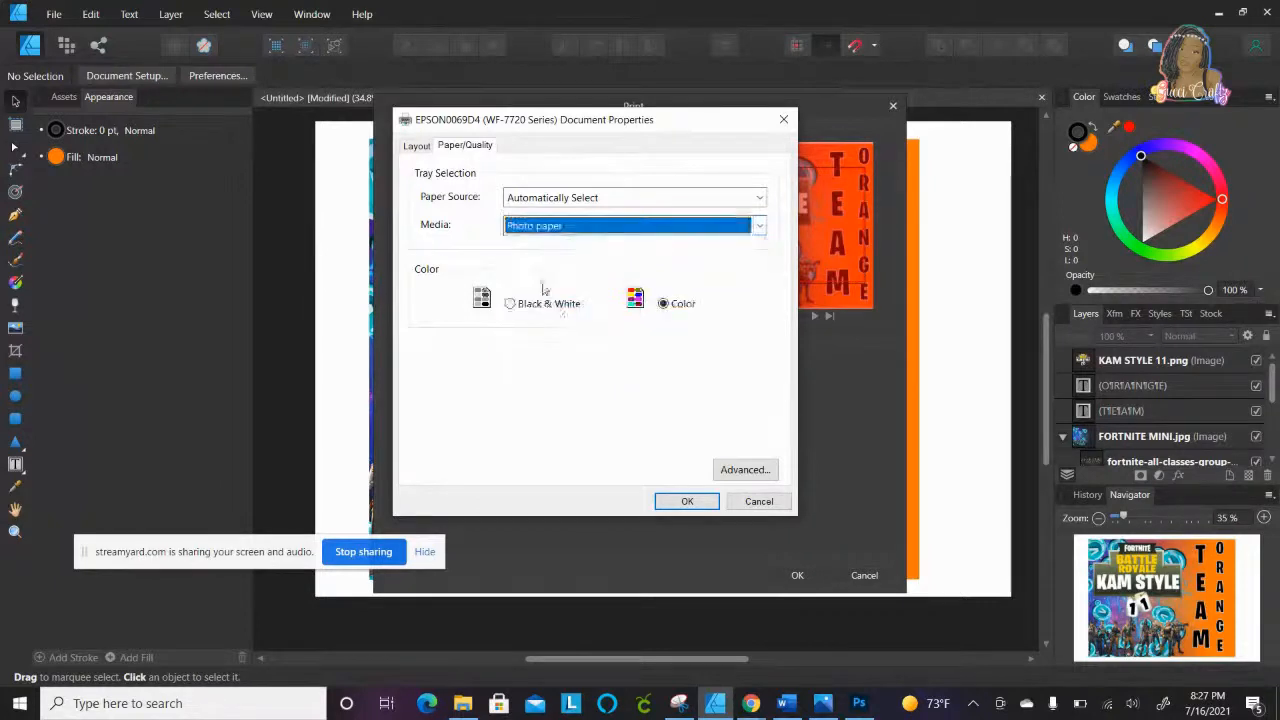
left_click(550, 197)
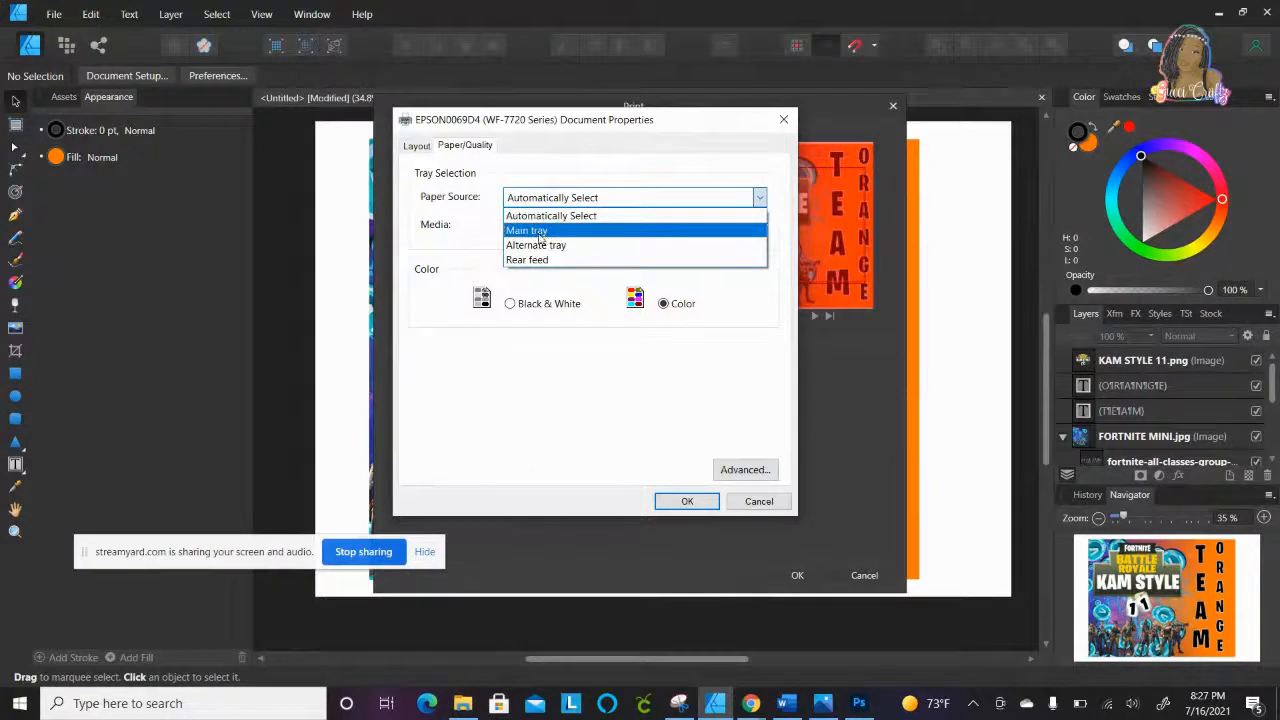
left_click(540, 232)
left_click(415, 148)
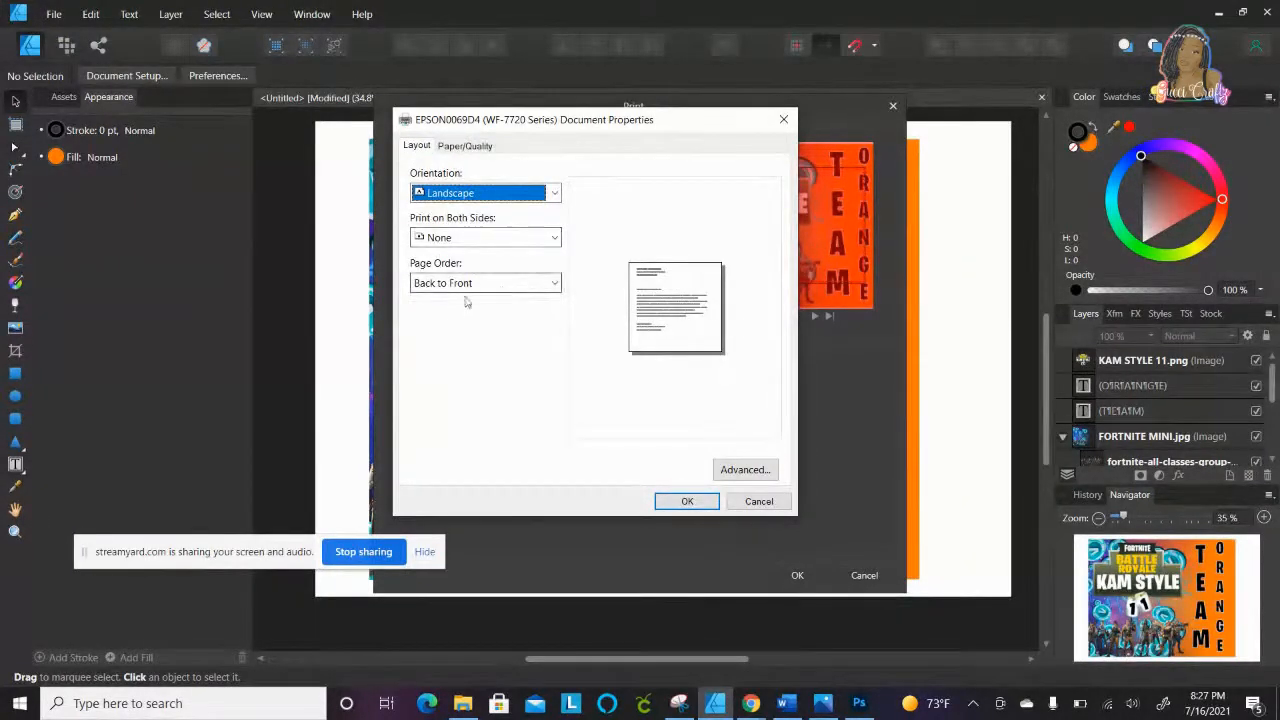
left_click(472, 148)
Step: Check the paper sizes offered in the WF-7720 driver's advanced options, then leave the printer properties without changing anything
left_click(742, 470)
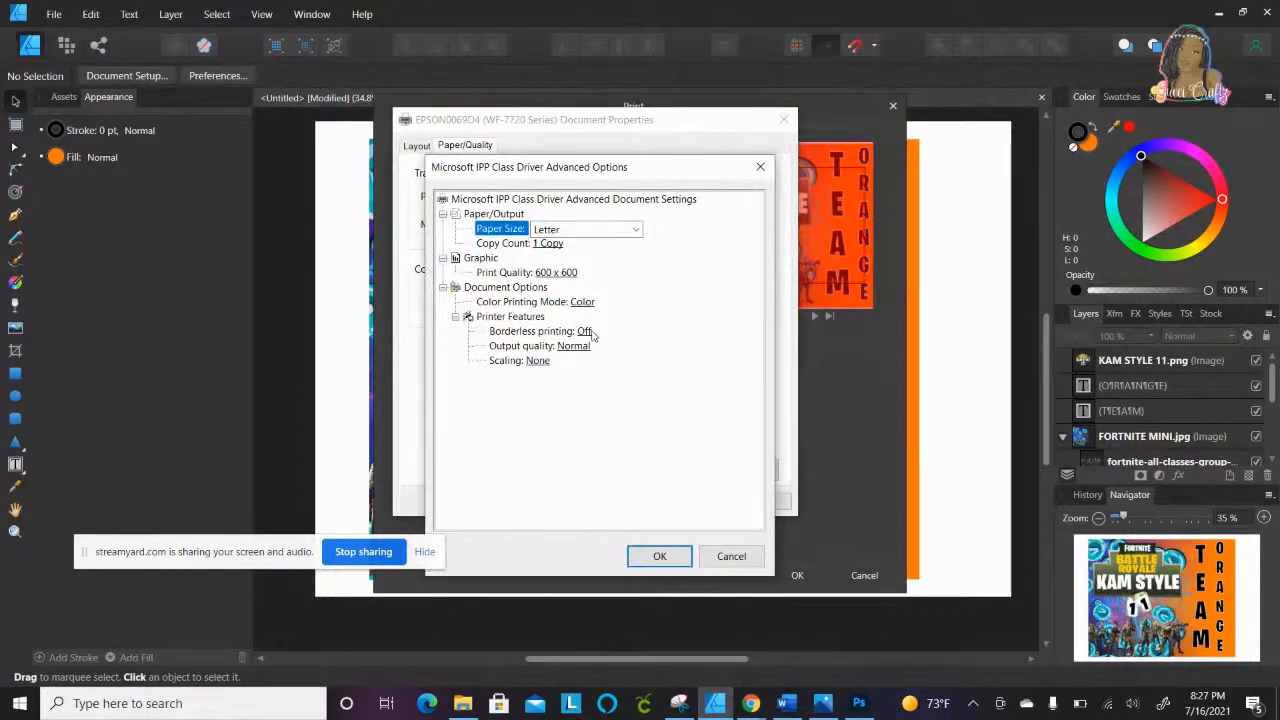
left_click(602, 230)
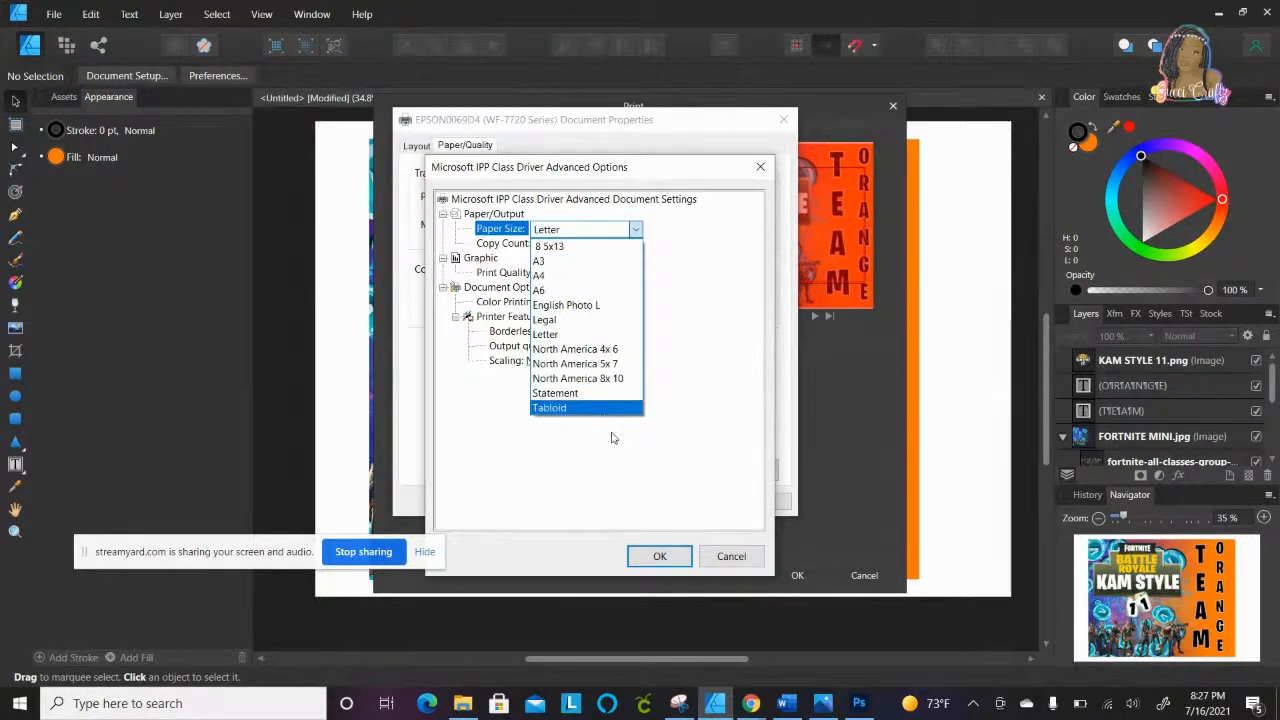
left_click(693, 329)
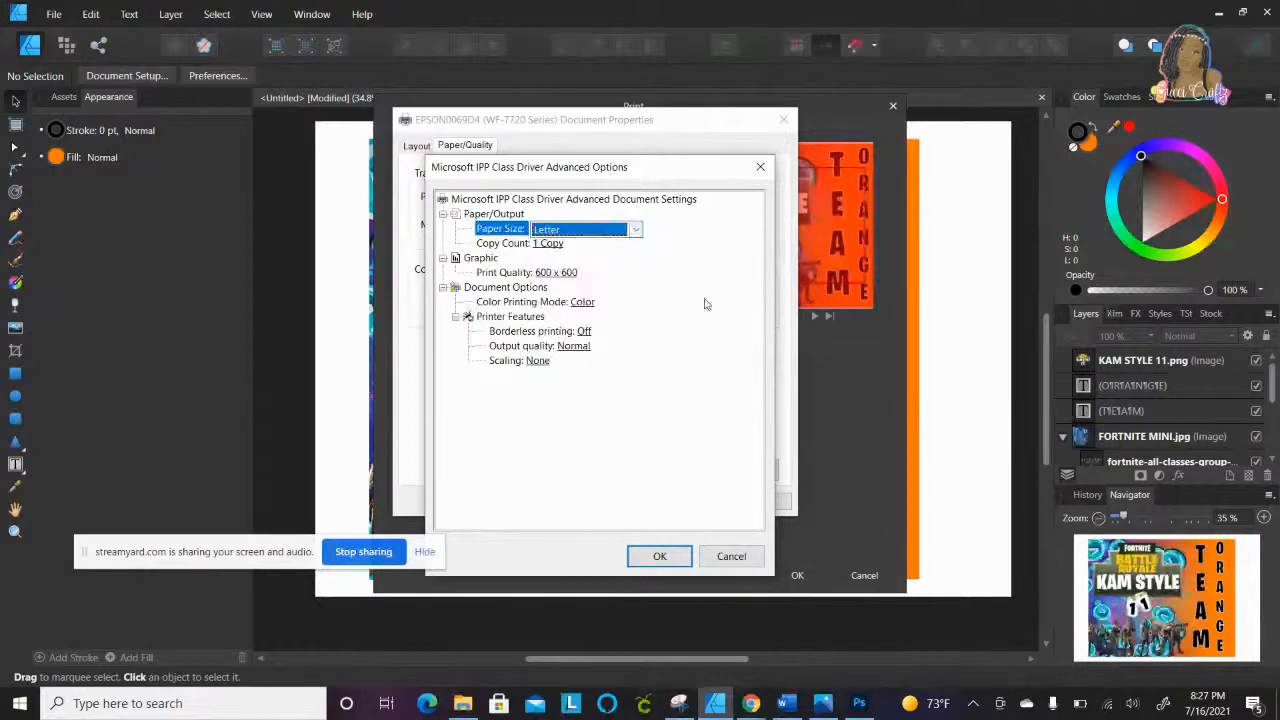
left_click(760, 167)
left_click(785, 119)
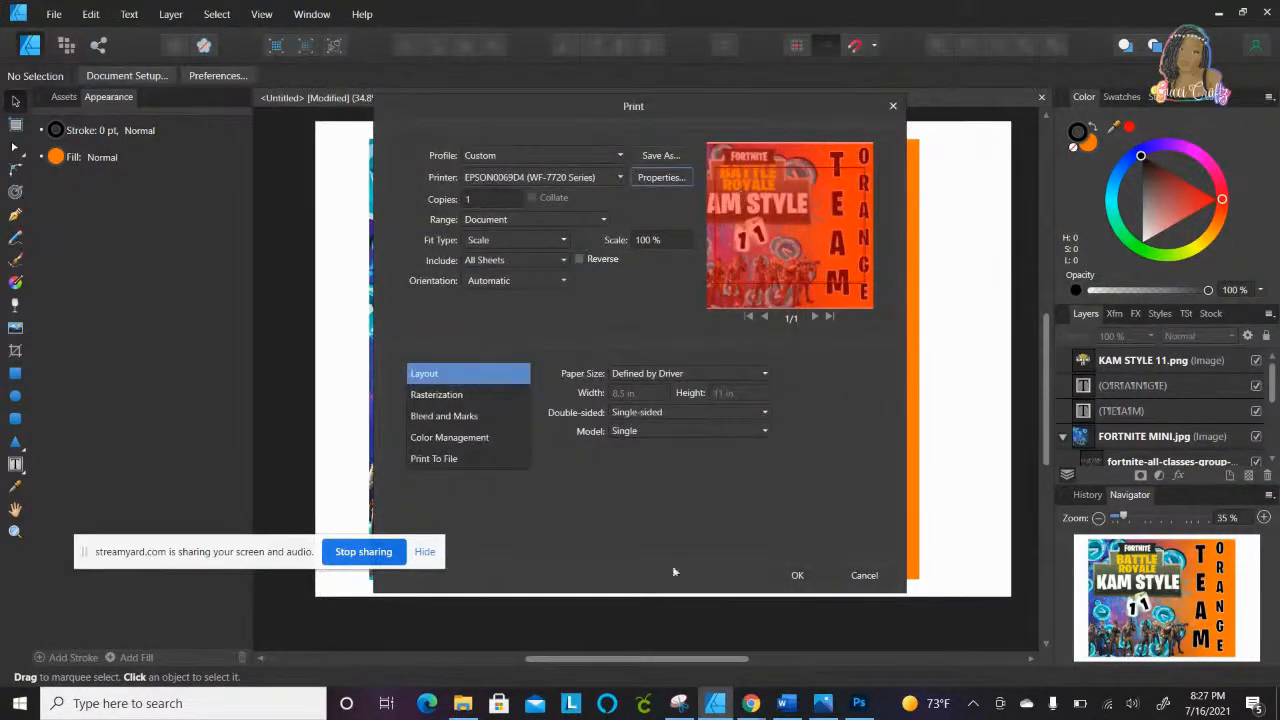
Step: Switch to Chrome and search the web in a new tab for epson 7720 printer drivers
mouse_move(752, 700)
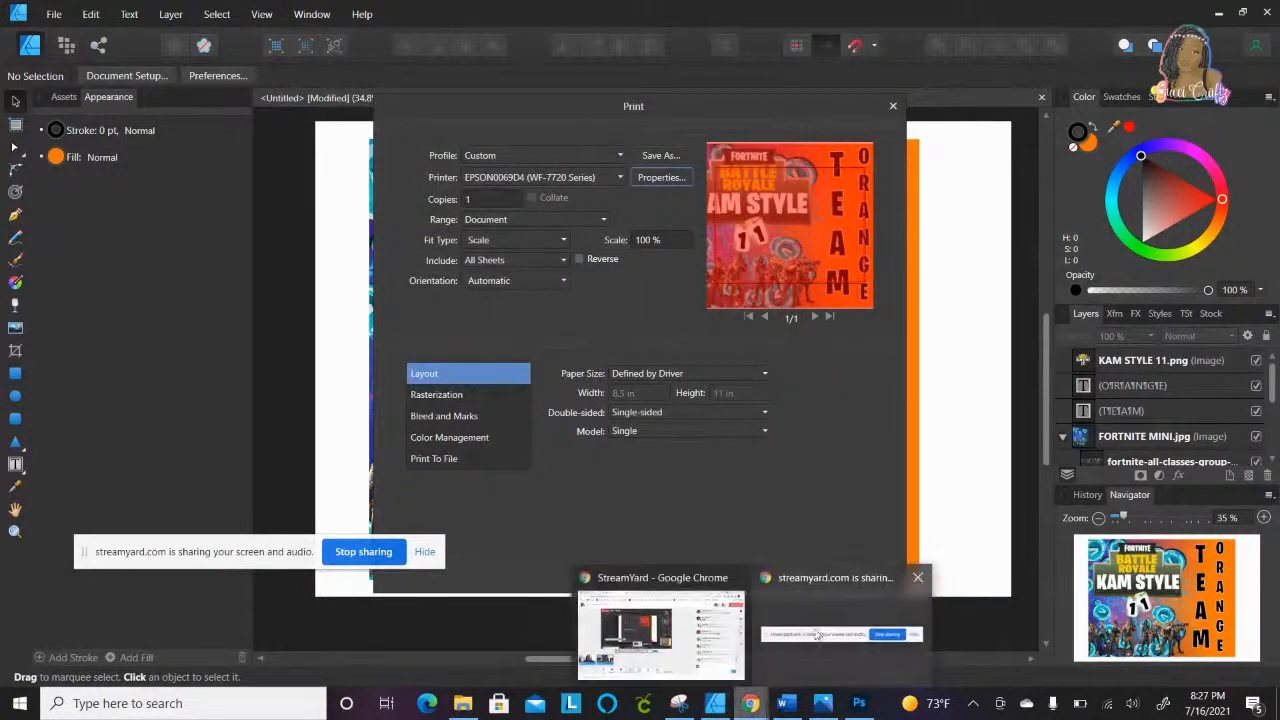
left_click(703, 625)
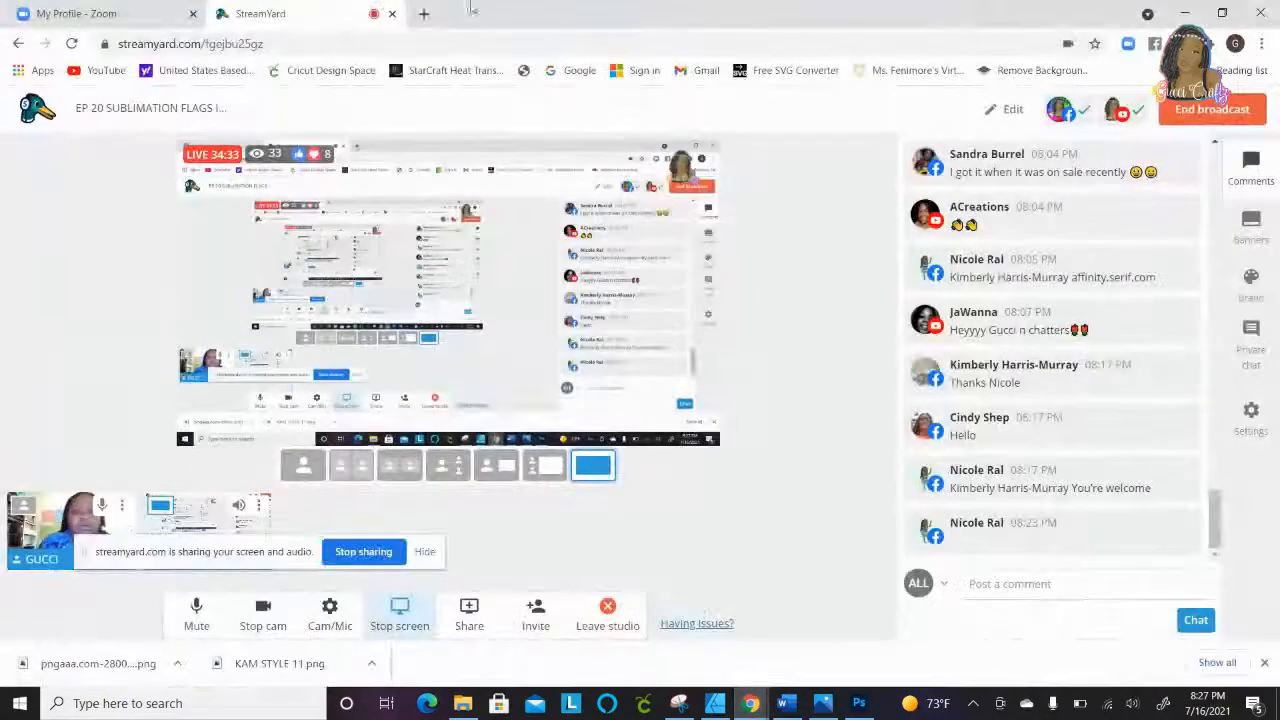
left_click(424, 13)
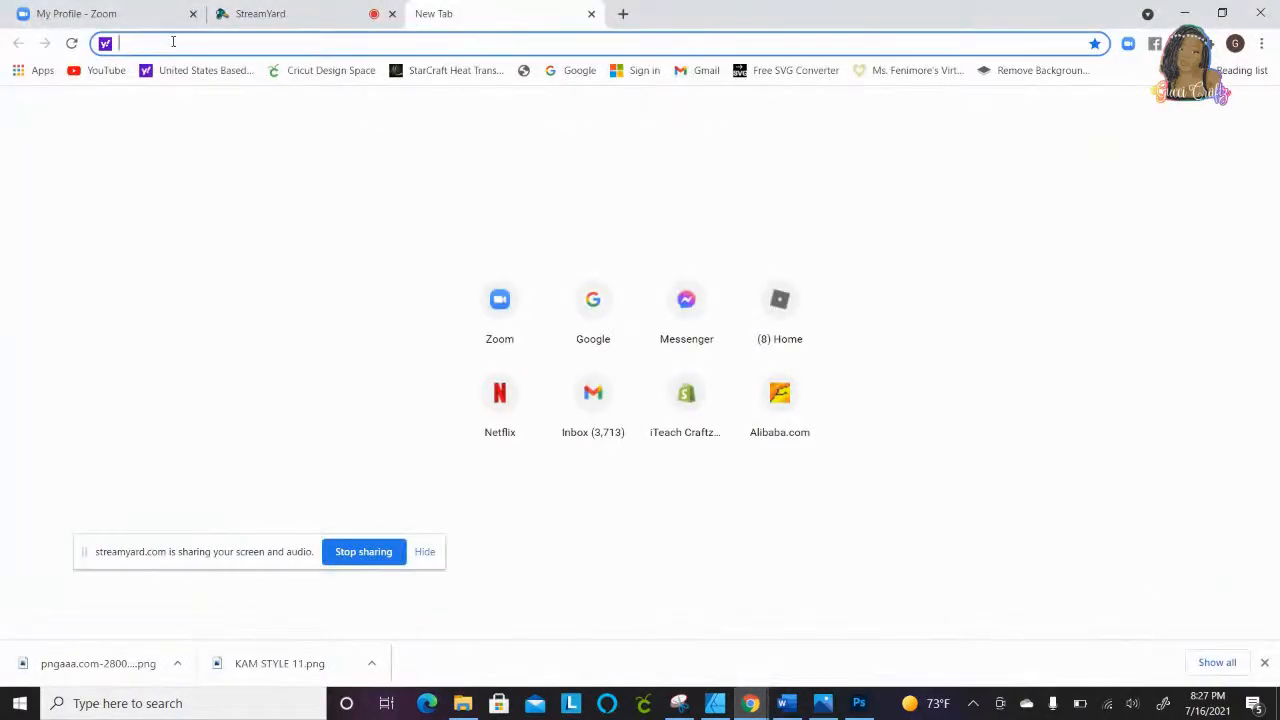
type("EPSON ")
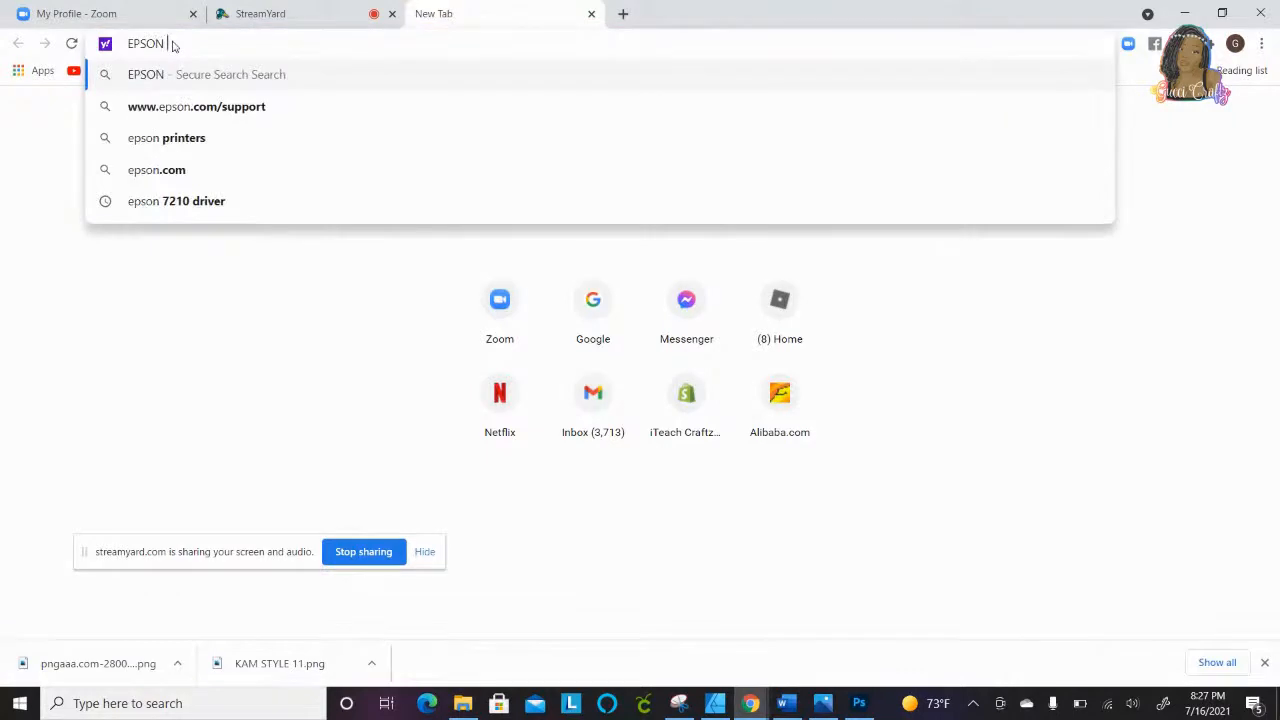
type("7720 PRI")
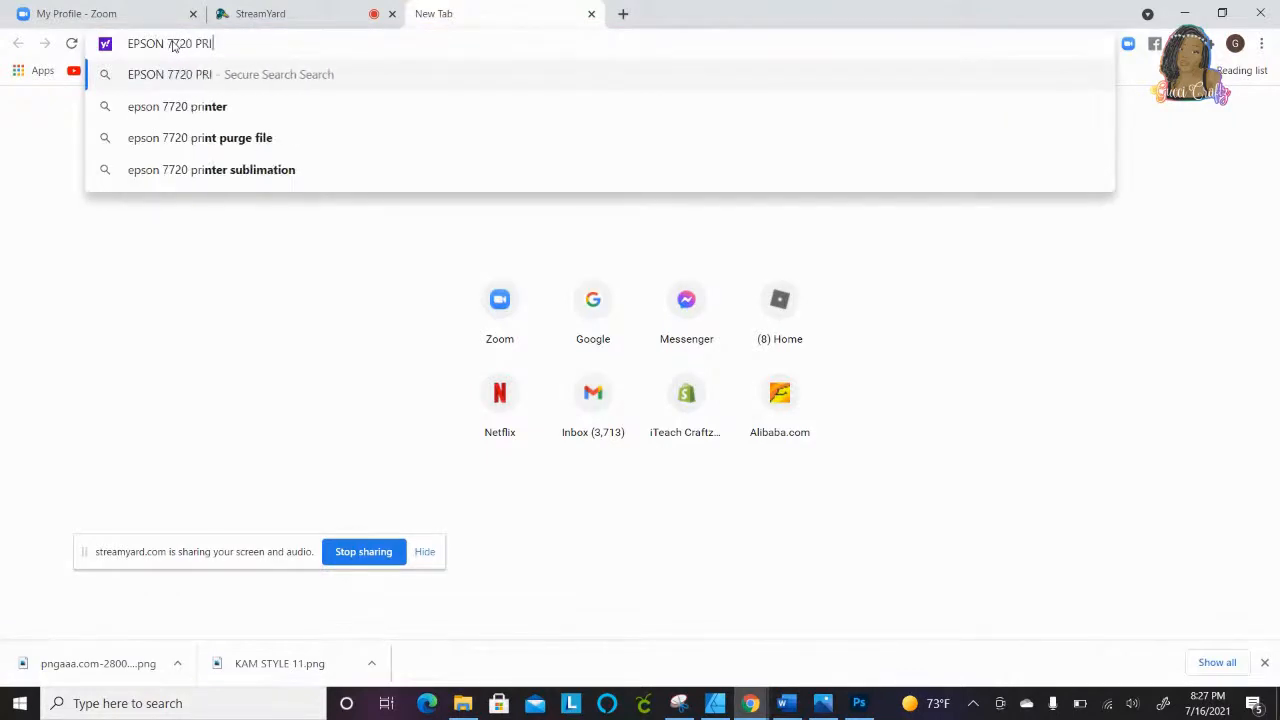
type("NTER DRIV")
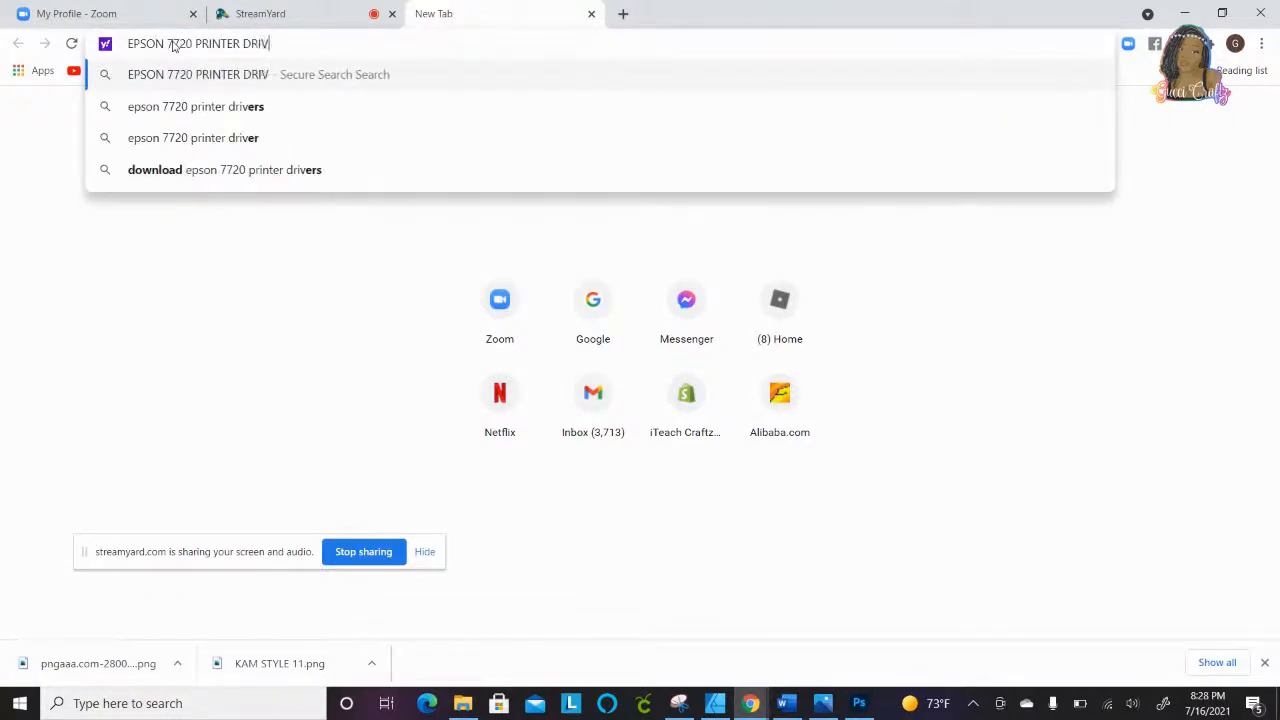
left_click(228, 118)
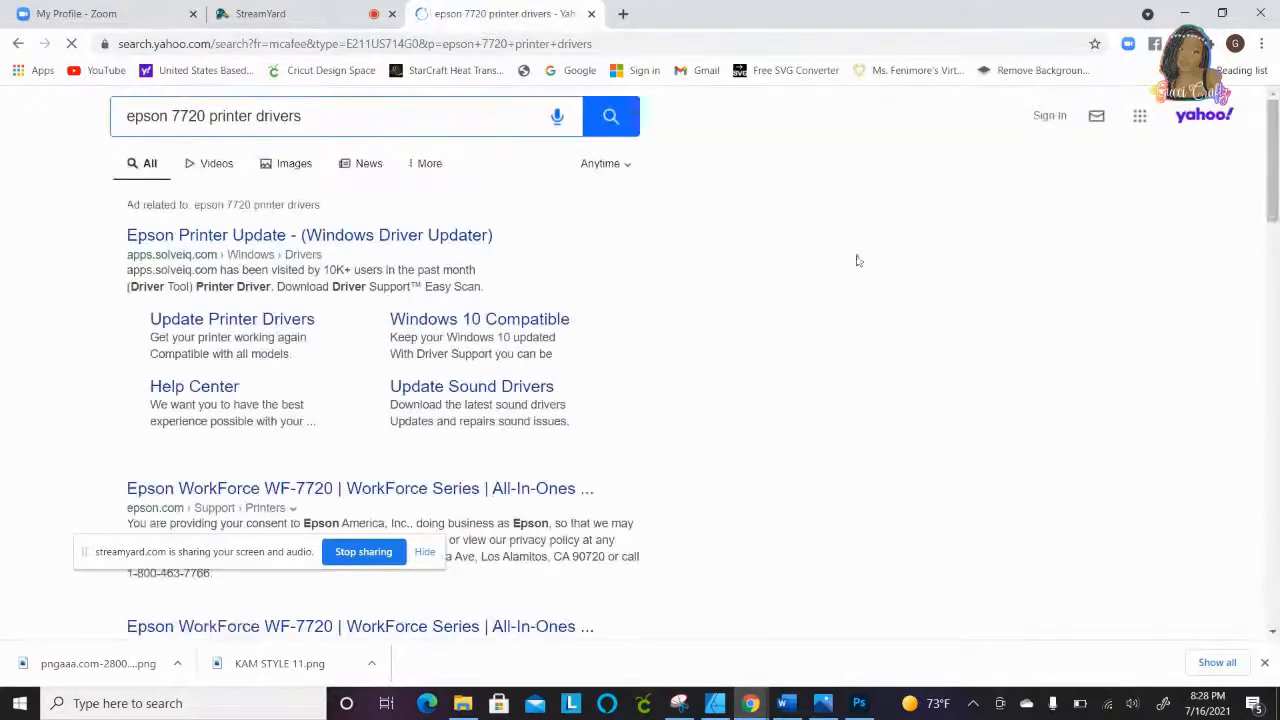
Step: Open Epson's WorkForce WF-7720 support page from the results and download Printer Driver v2.63.02 for Windows 10 64-bit
scroll(423, 289, "down", 3)
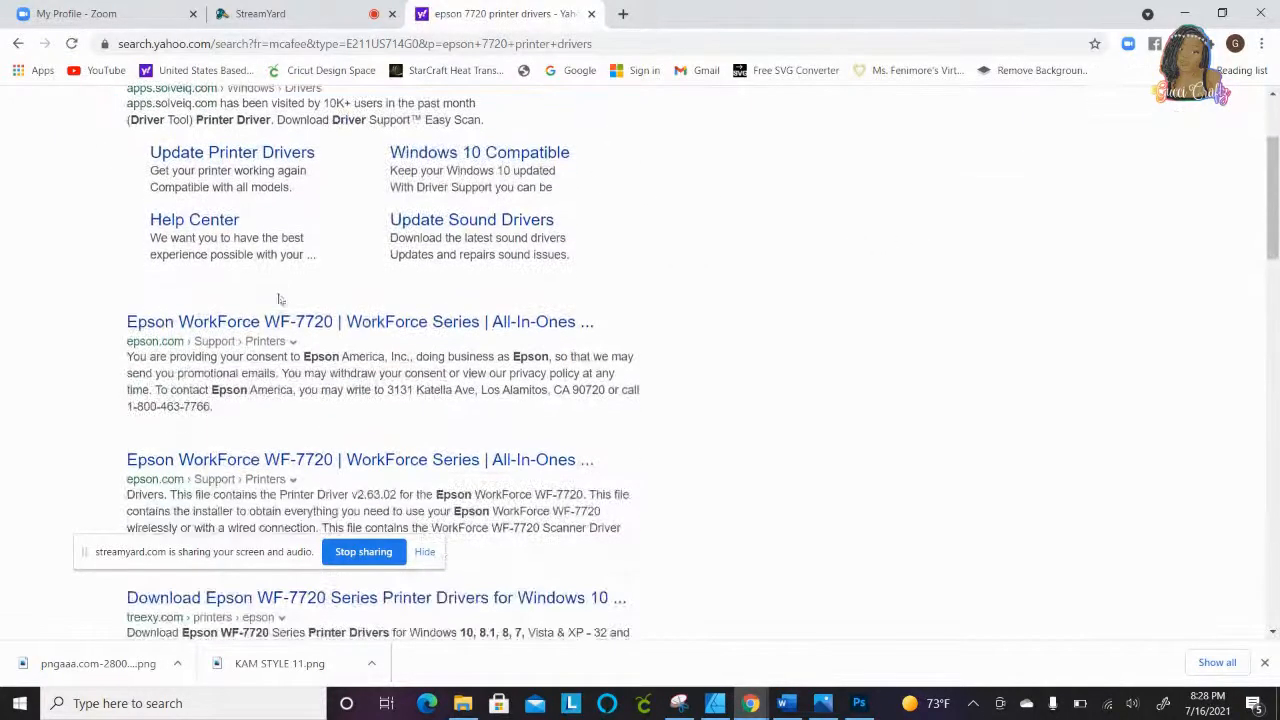
left_click(278, 323)
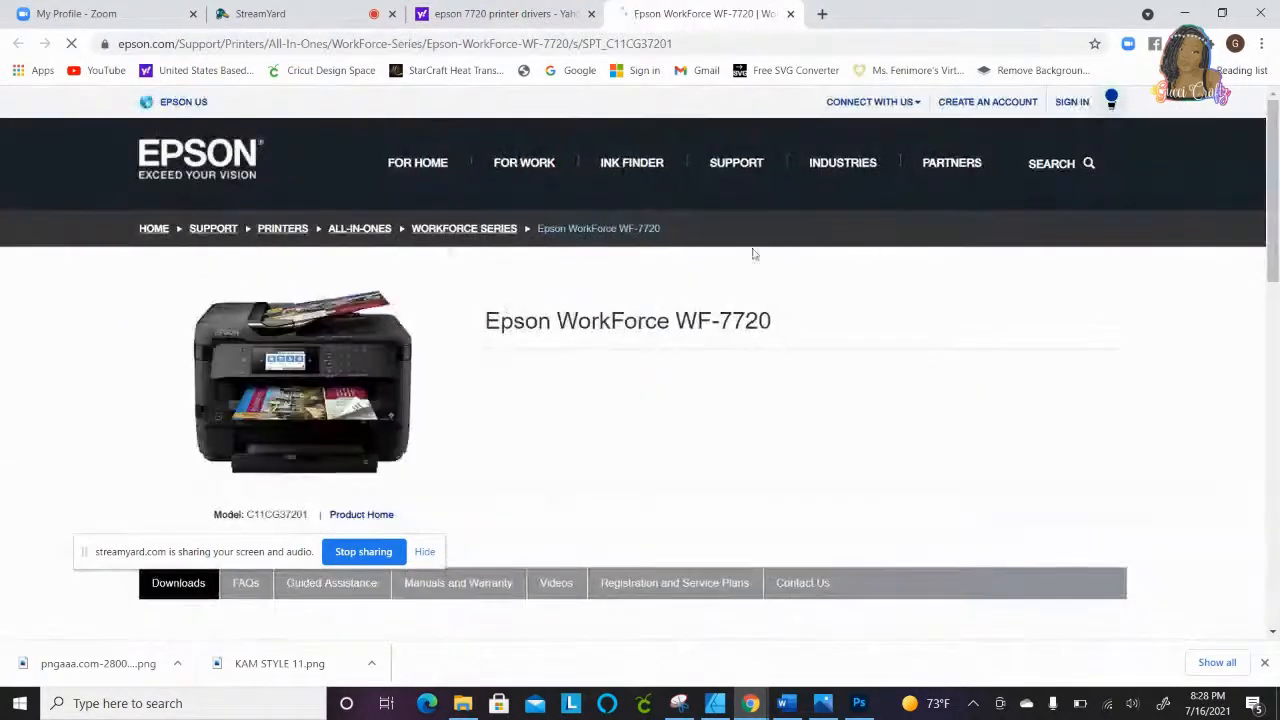
left_click(1060, 163)
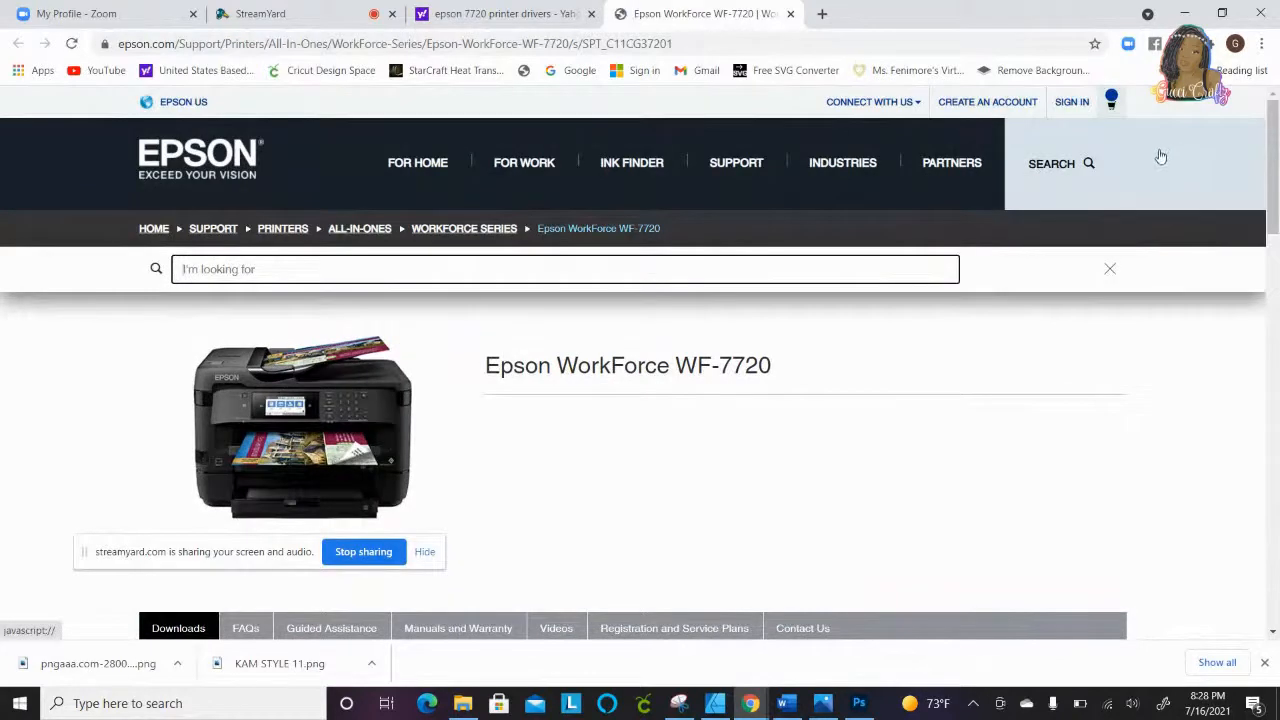
scroll(925, 421, "down", 2)
scroll(766, 397, "down", 4)
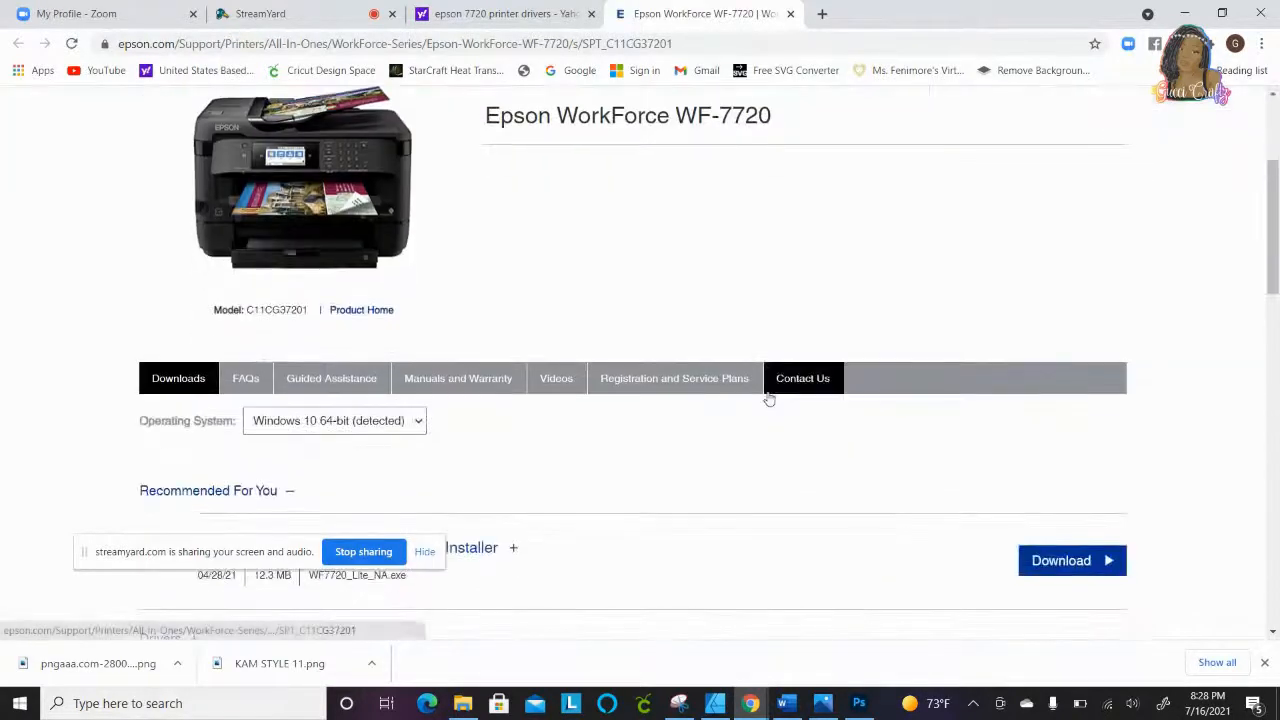
scroll(721, 389, "down", 2)
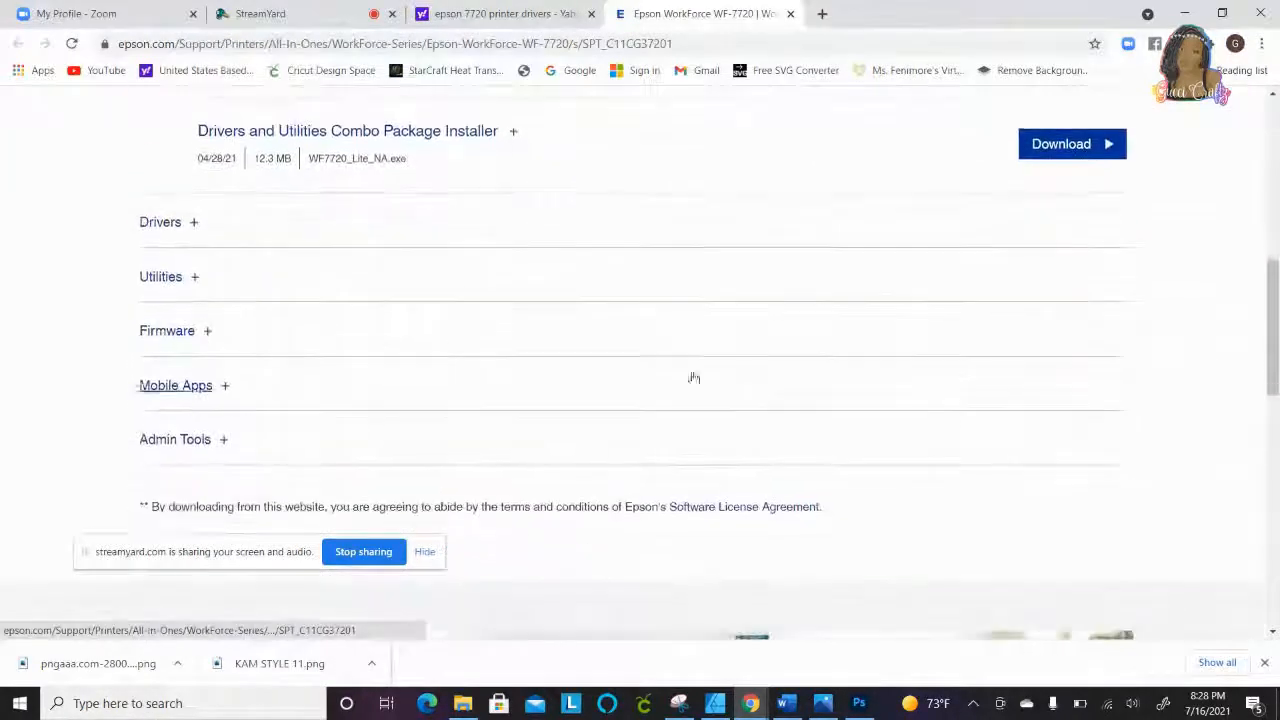
left_click(152, 224)
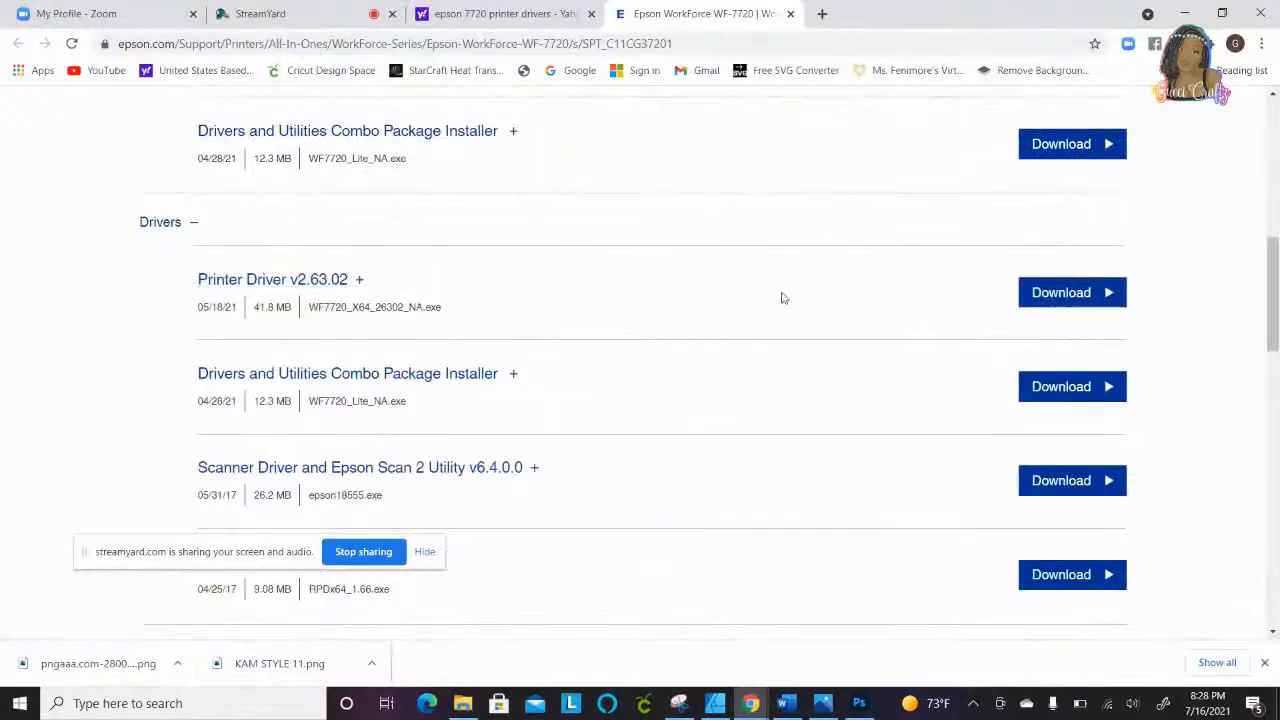
left_click(1055, 290)
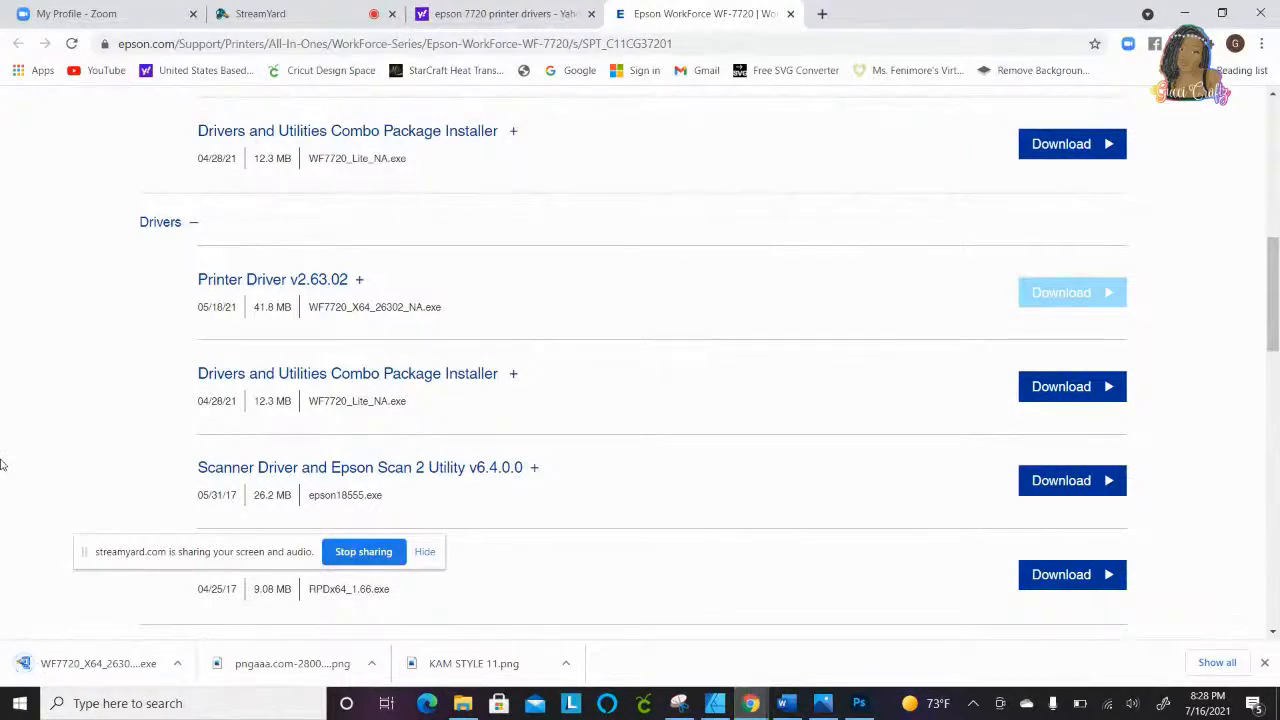
Step: Run the downloaded WF-7720 driver installer with Set as default printer and Automatically update software turned off
left_click(178, 664)
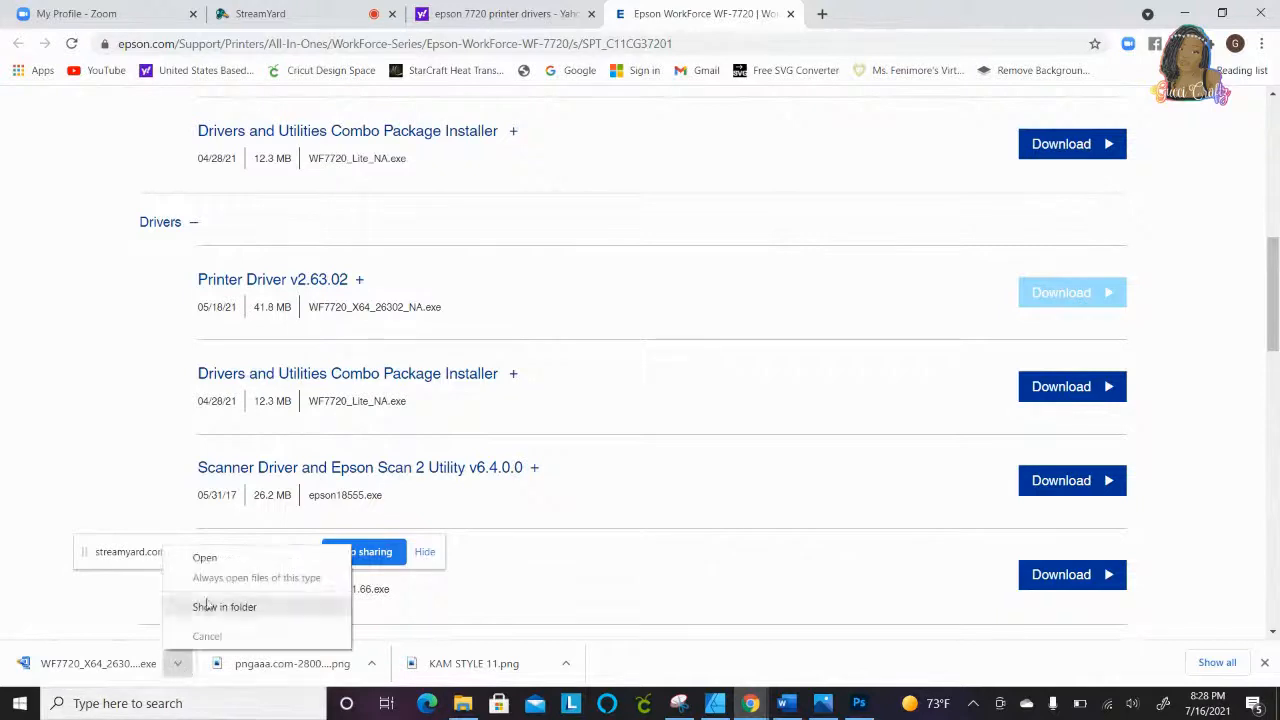
left_click(205, 559)
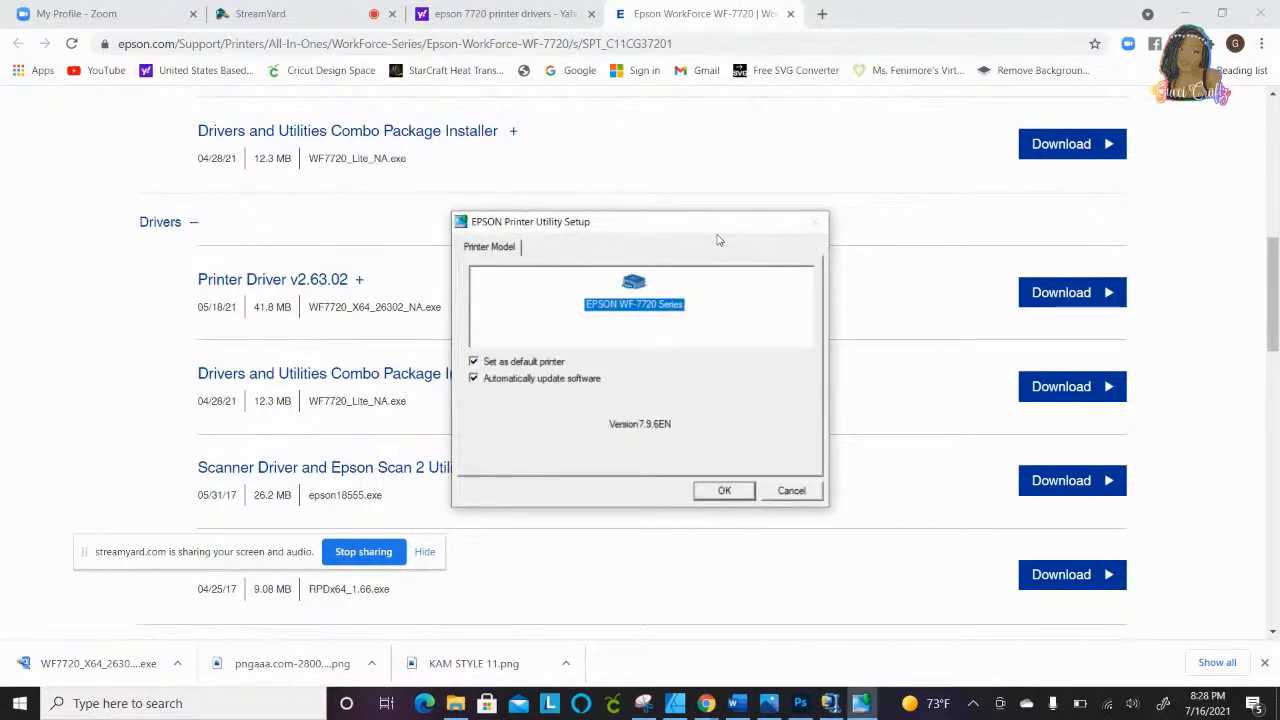
left_click(477, 362)
left_click(476, 380)
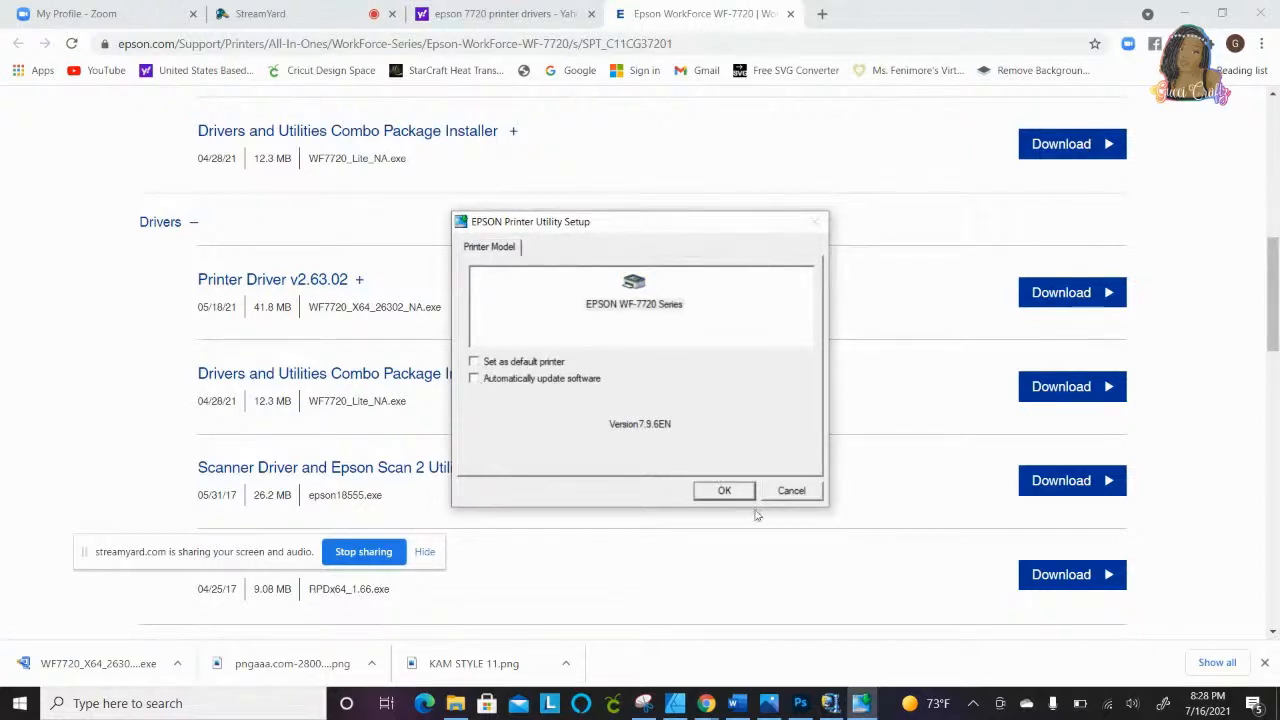
left_click(724, 490)
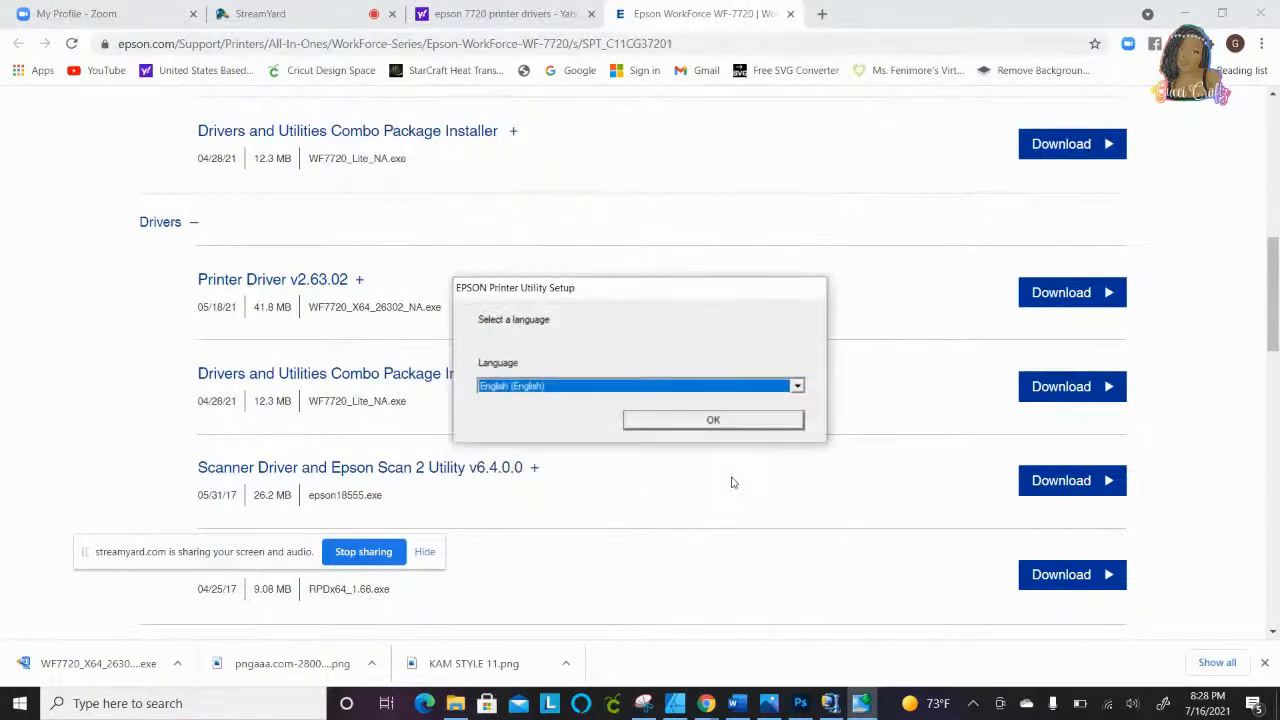
Step: Set the installer language to English and accept the Epson license agreement to start installing the driver
left_click(688, 418)
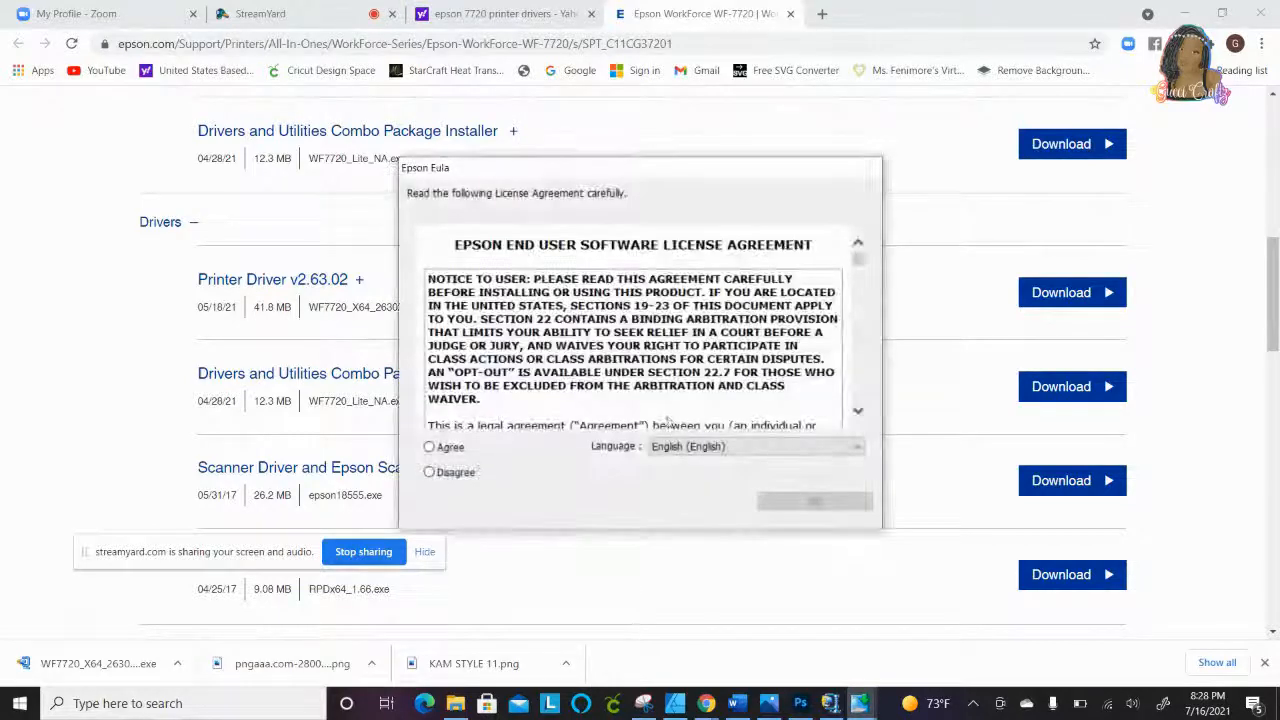
left_click(432, 447)
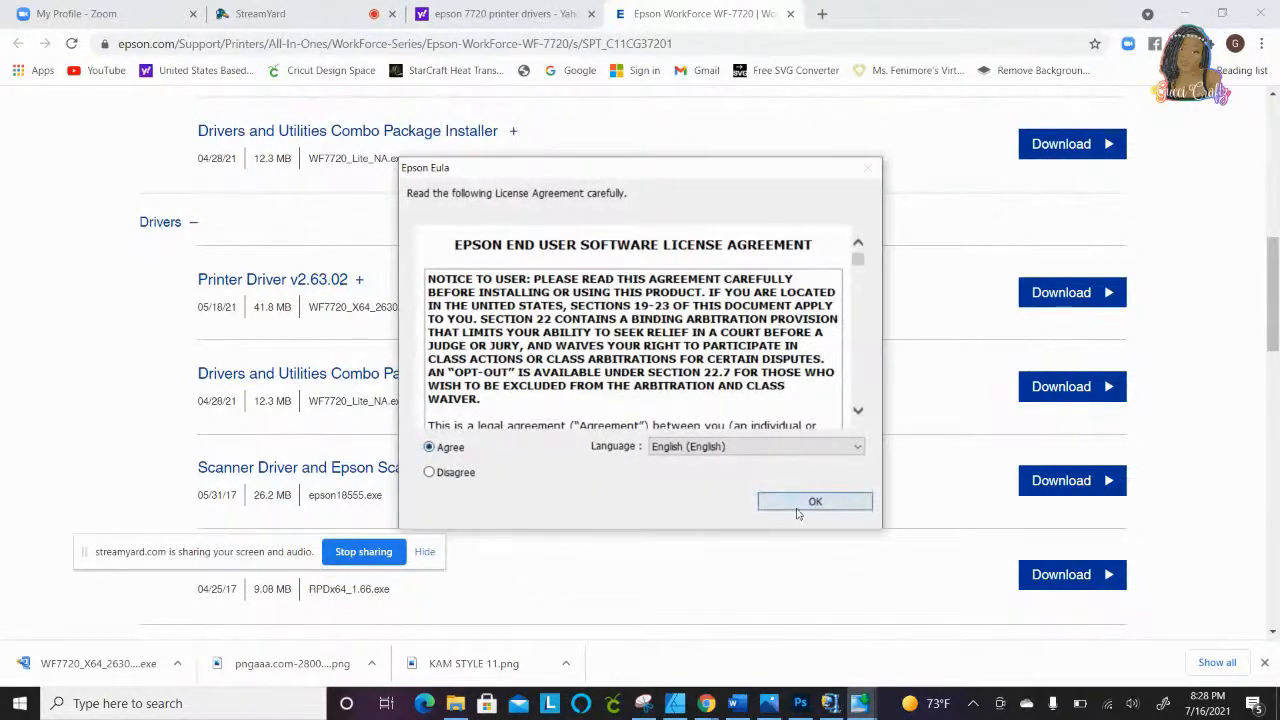
left_click(810, 502)
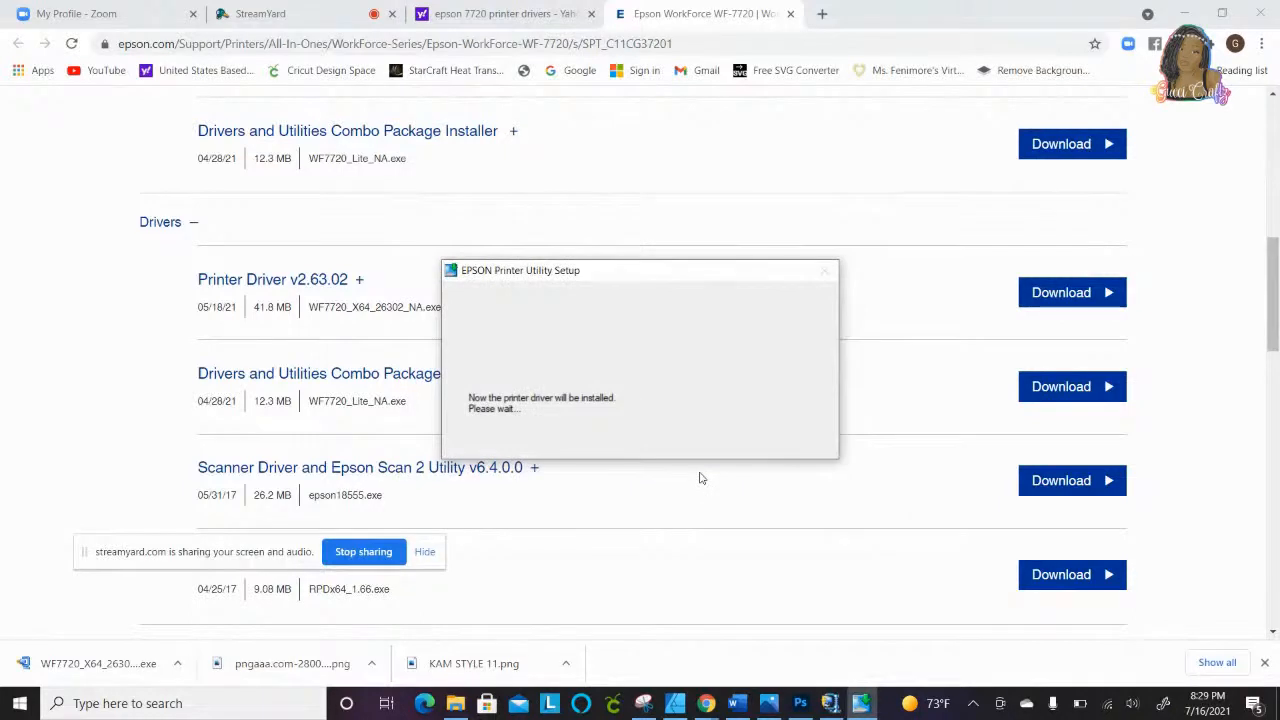
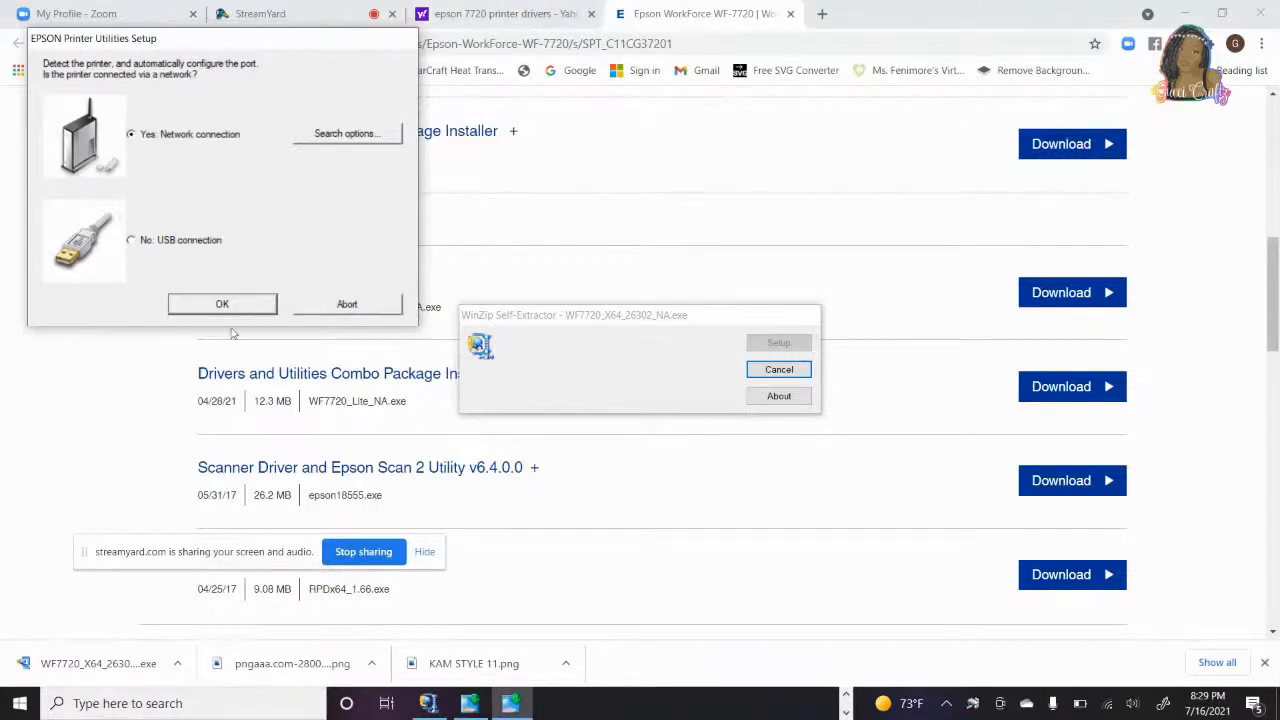
Step: Configure the printer over a network connection using the EPSON WF-7720 Series port at 10.0.0.118 and finish the setup
left_click(229, 305)
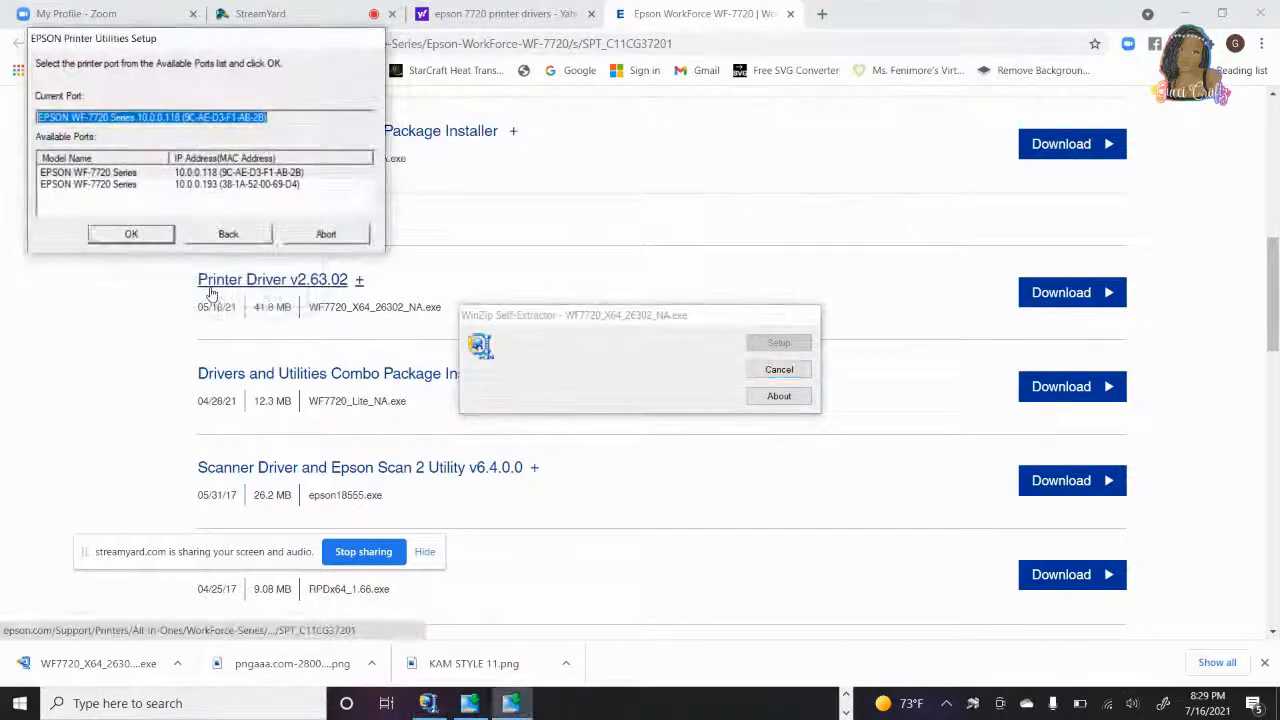
left_click(156, 175)
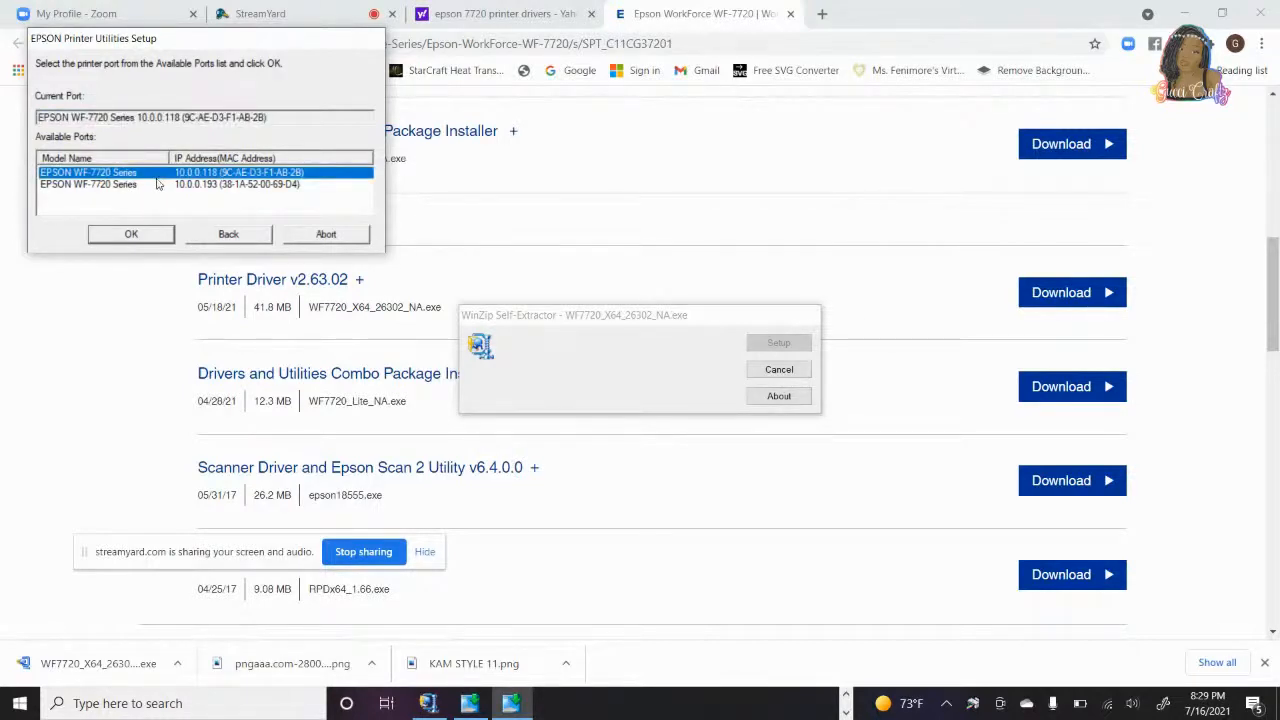
left_click(144, 238)
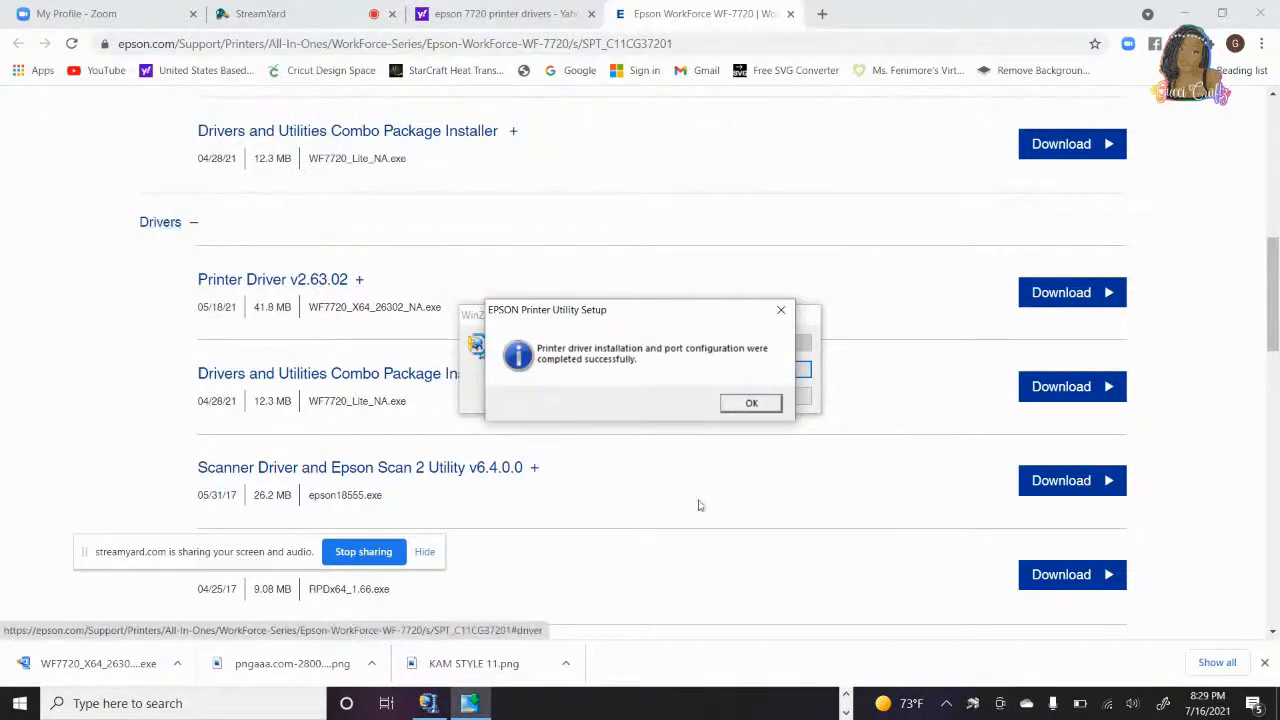
left_click(766, 406)
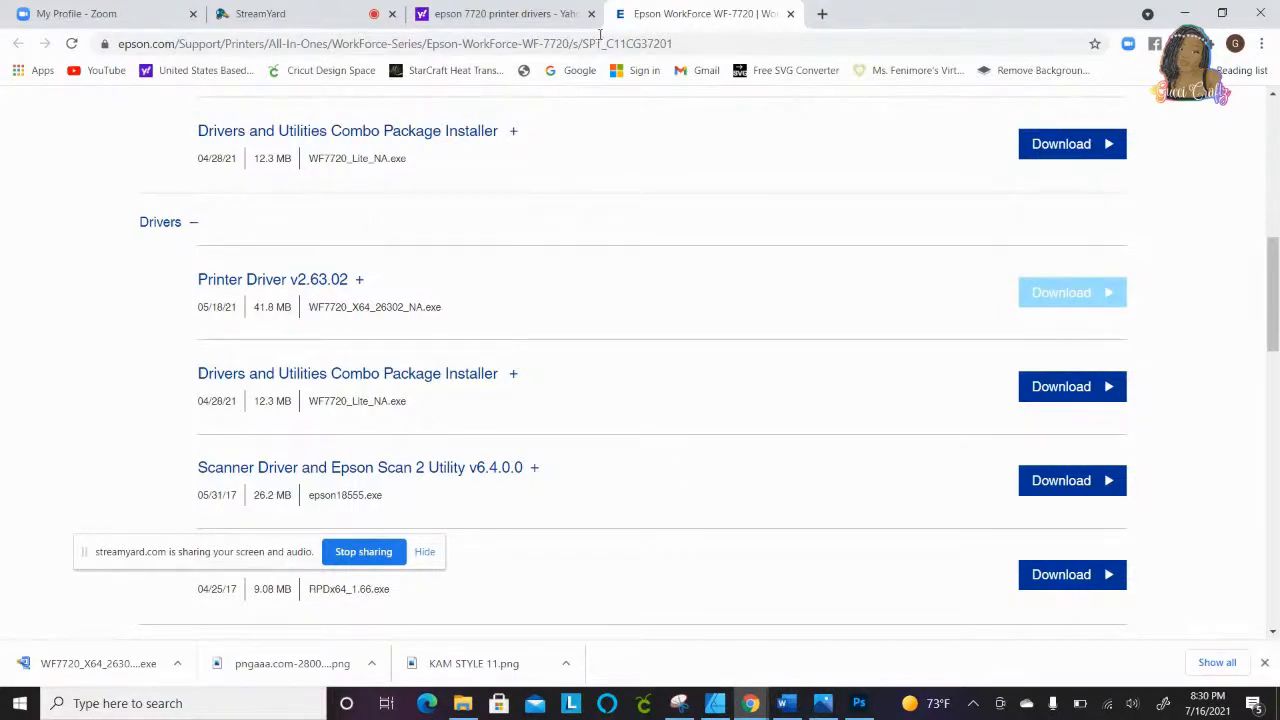
Step: Switch back to Affinity Designer, dismiss the open print settings and start printing the document again
left_click(715, 703)
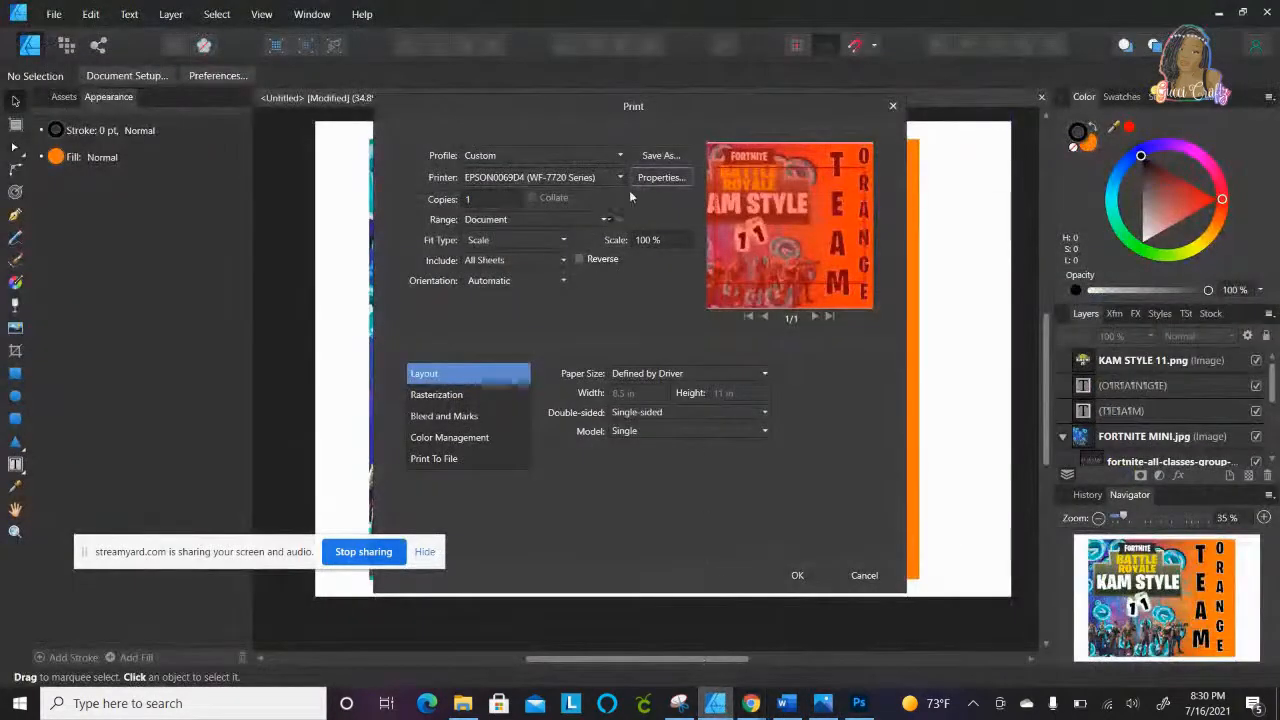
left_click(890, 105)
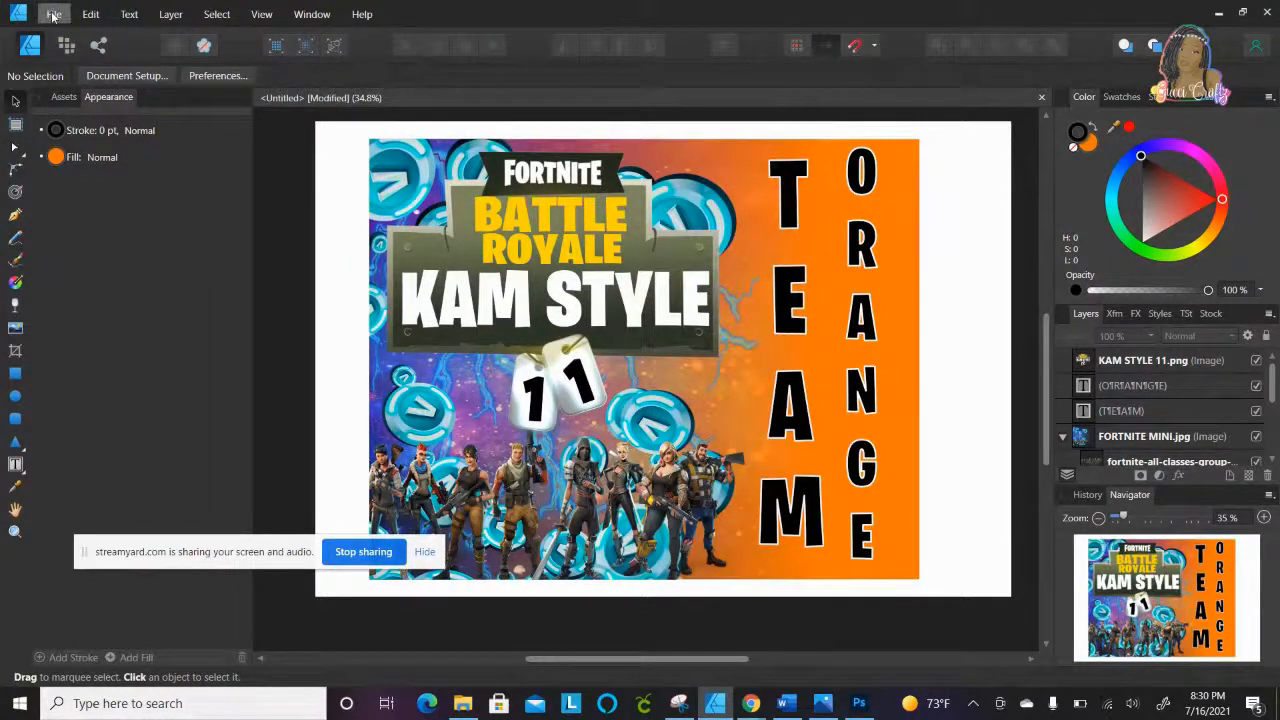
left_click(52, 13)
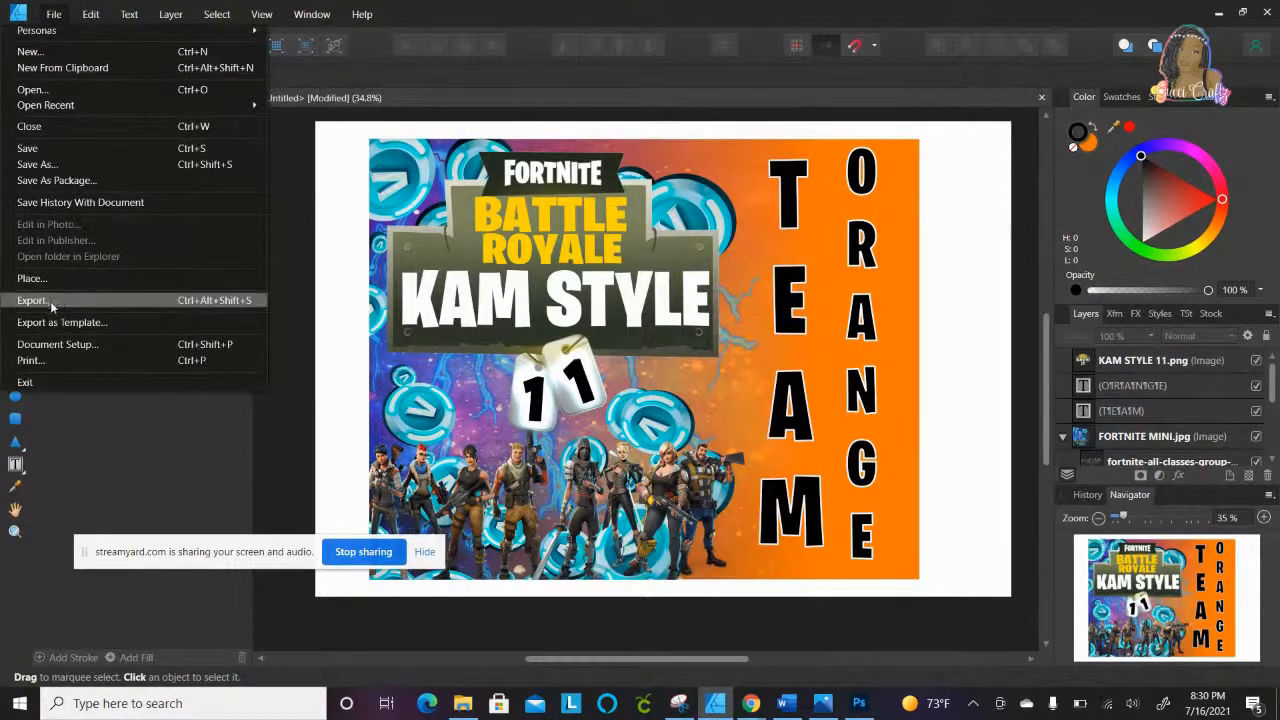
left_click(30, 360)
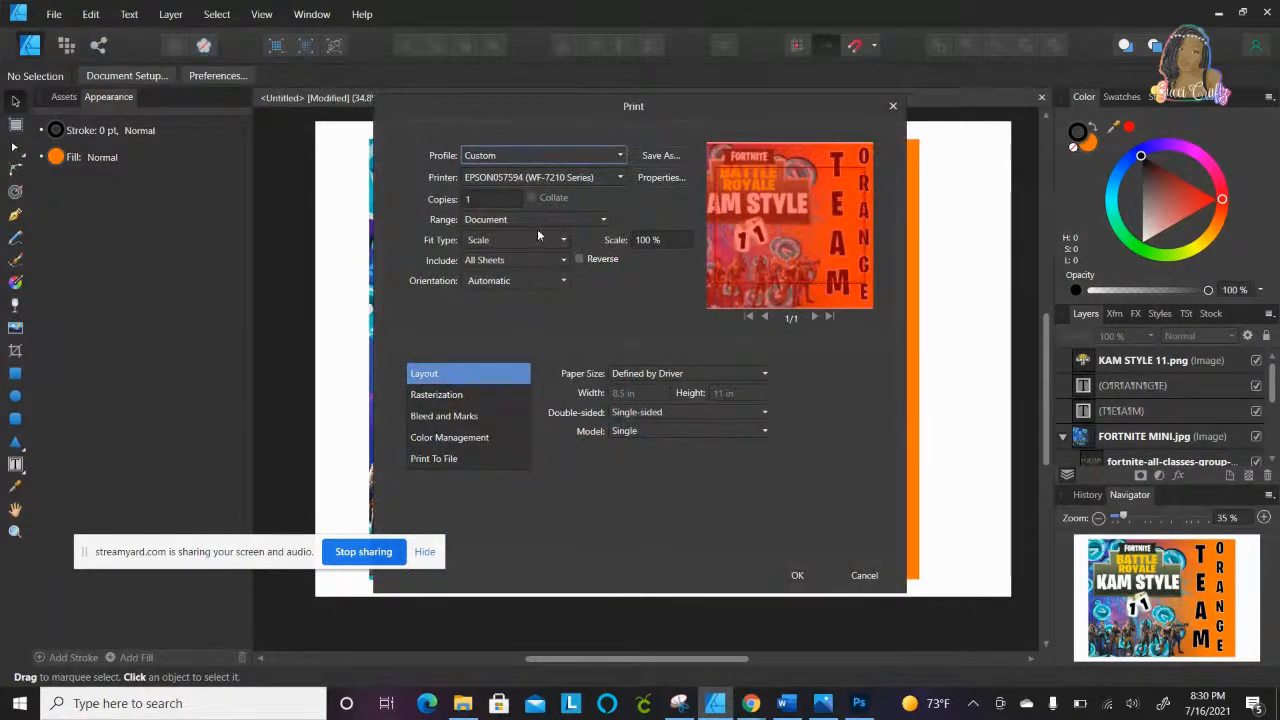
Step: In the WF-7210 printer properties, set the paper source to Paper Cassette 1, size to Super B (13 x 19 in) and type to Premium Presentation Paper Matte
left_click(624, 155)
left_click(624, 155)
left_click(656, 178)
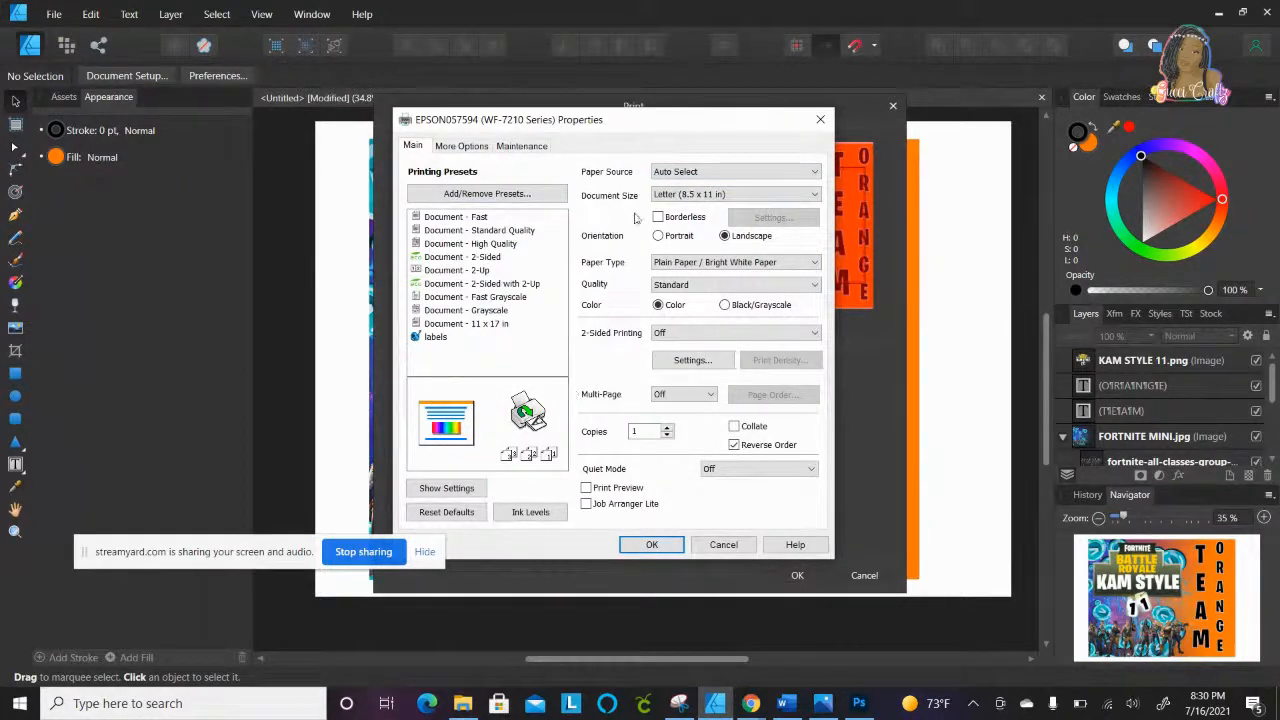
left_click(683, 174)
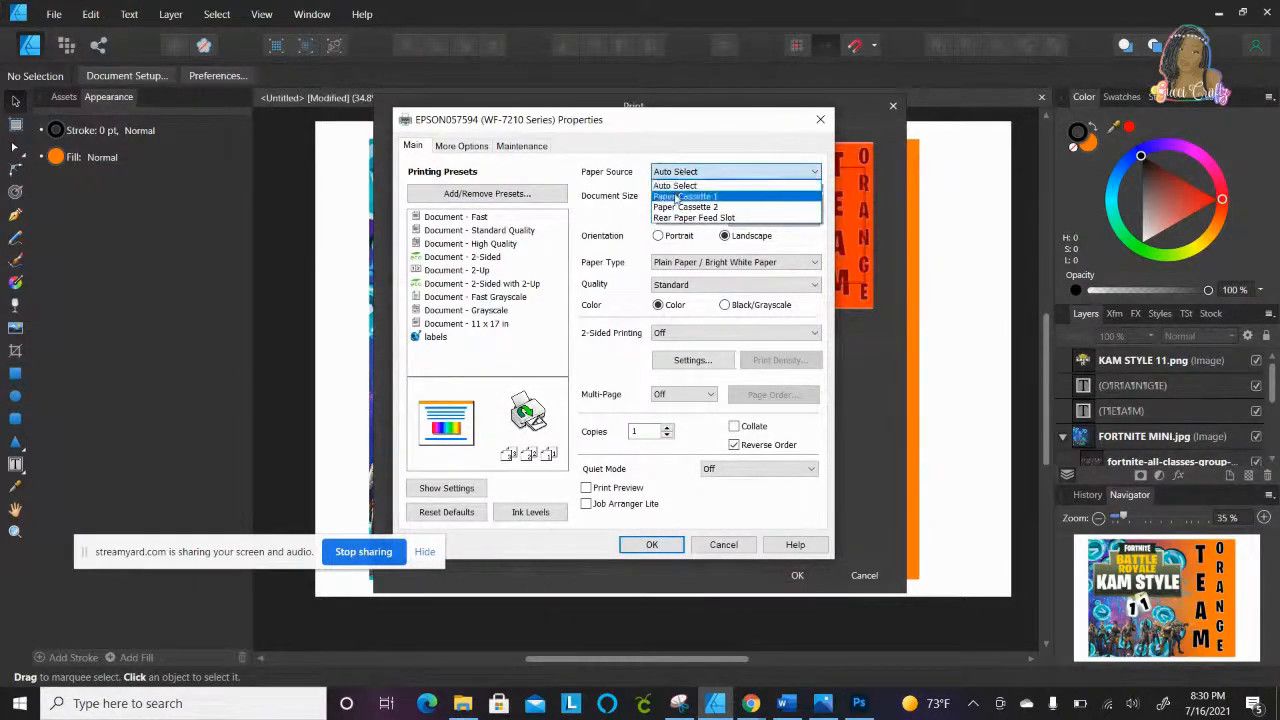
left_click(678, 197)
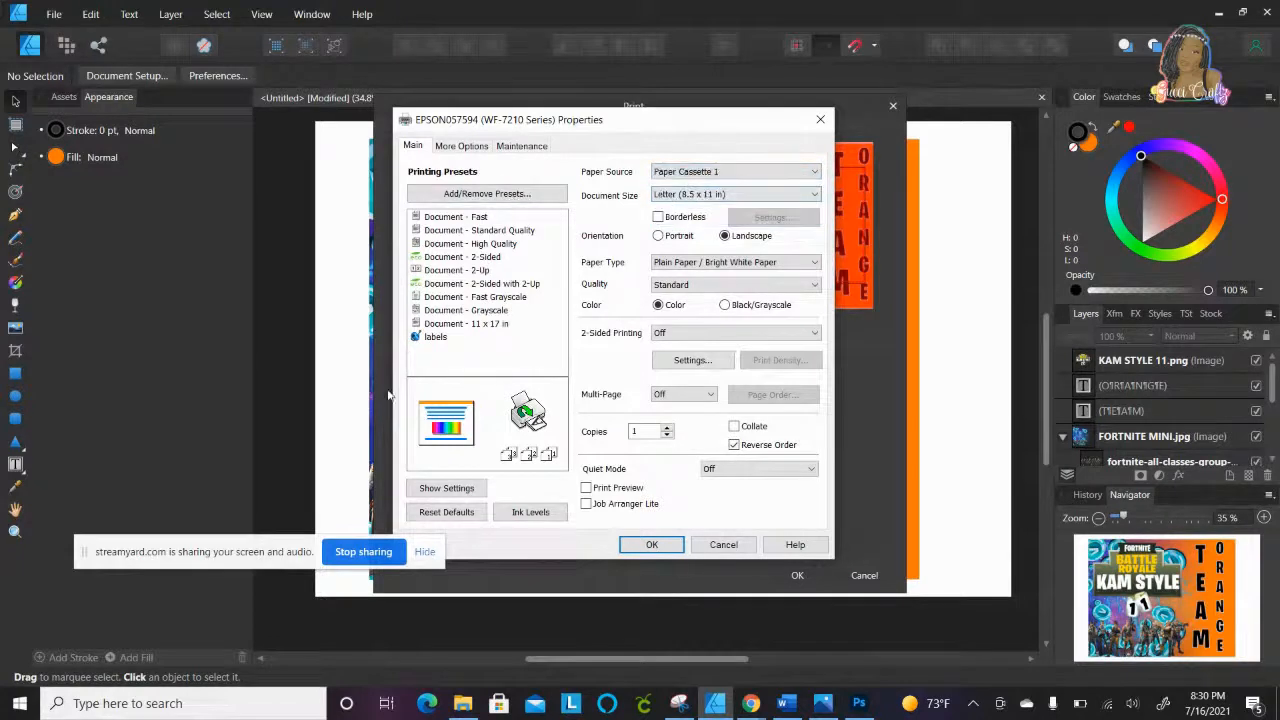
left_click(724, 194)
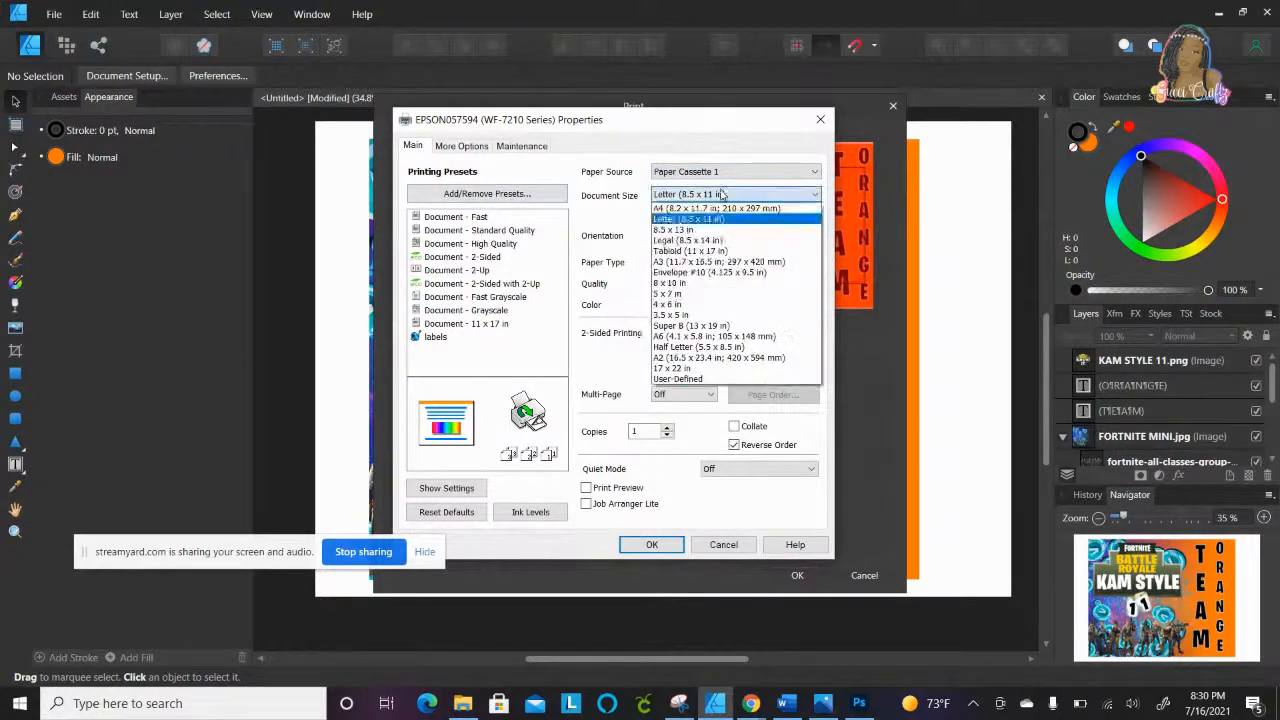
left_click(712, 327)
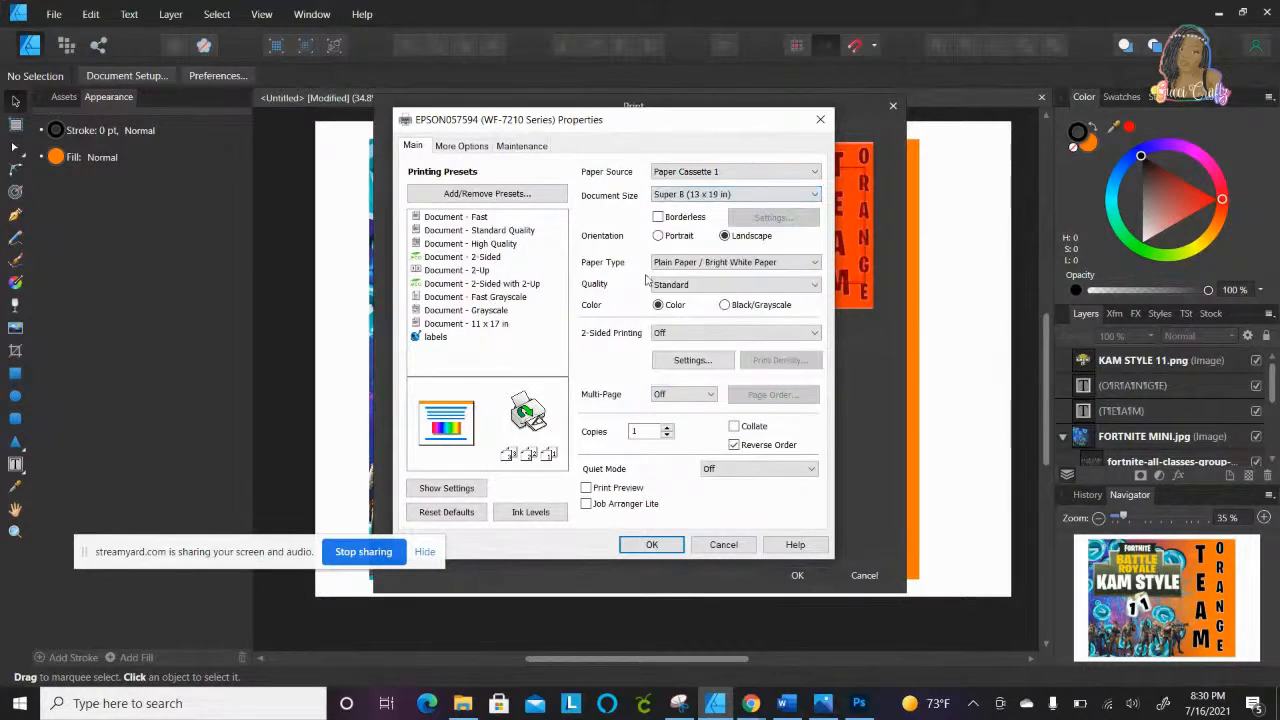
left_click(731, 262)
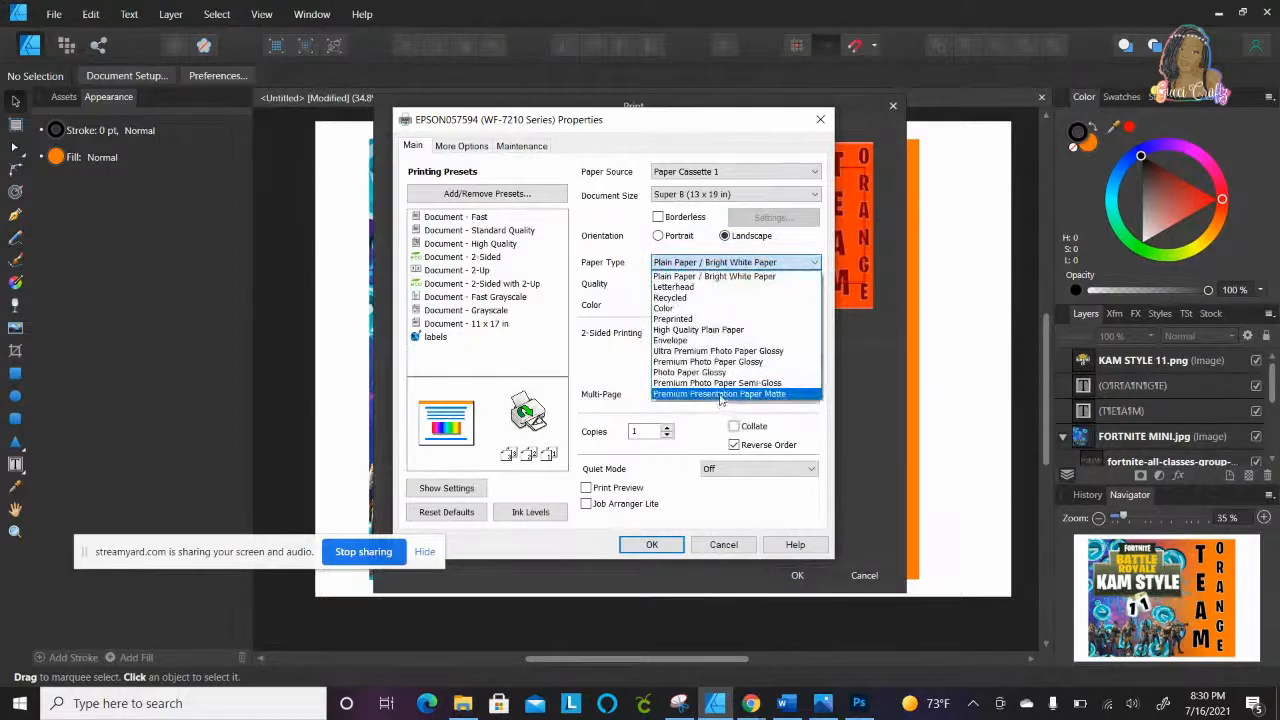
left_click(720, 396)
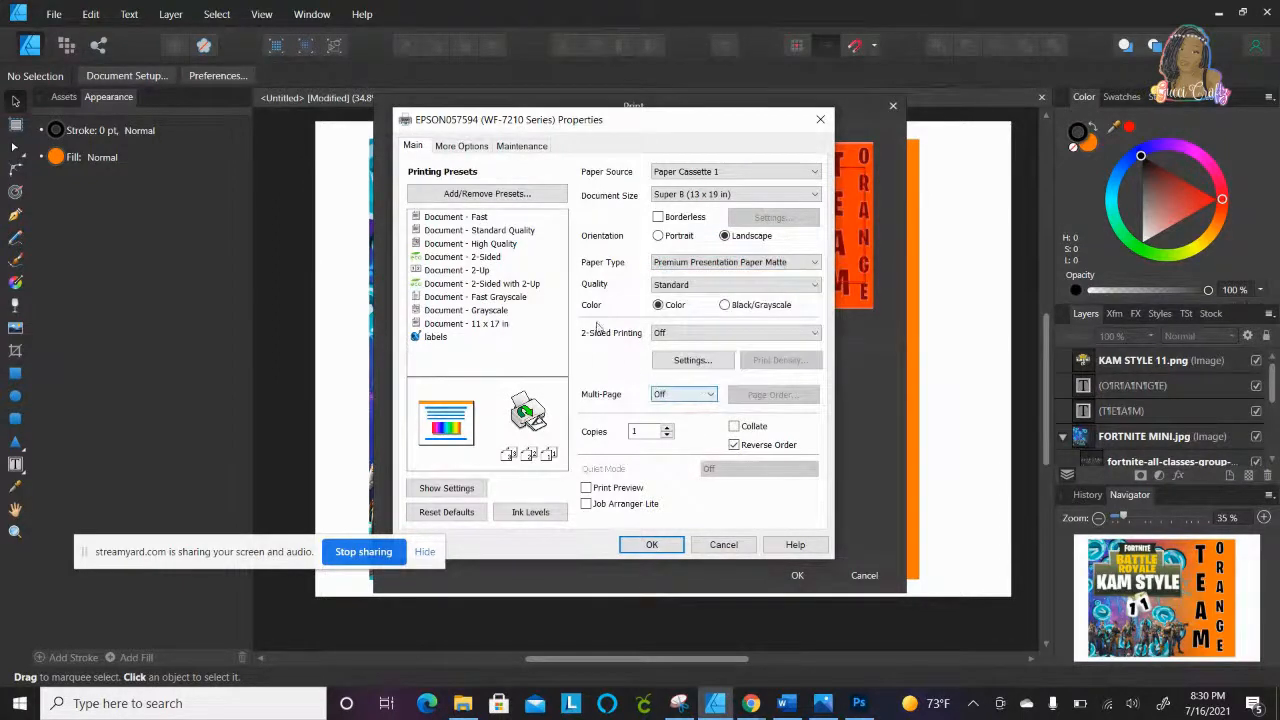
Step: Set the printer's color correction to Custom with ICM color management and enable Mirror Image
left_click(465, 148)
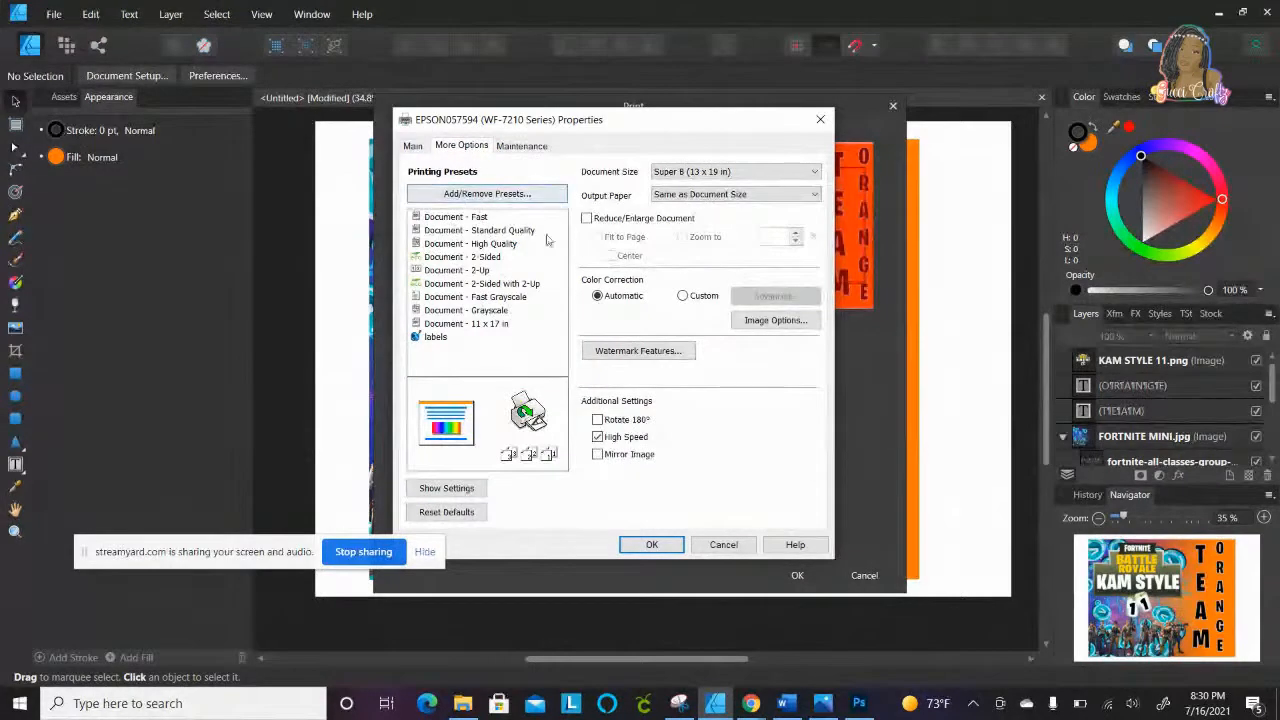
left_click(683, 296)
left_click(775, 296)
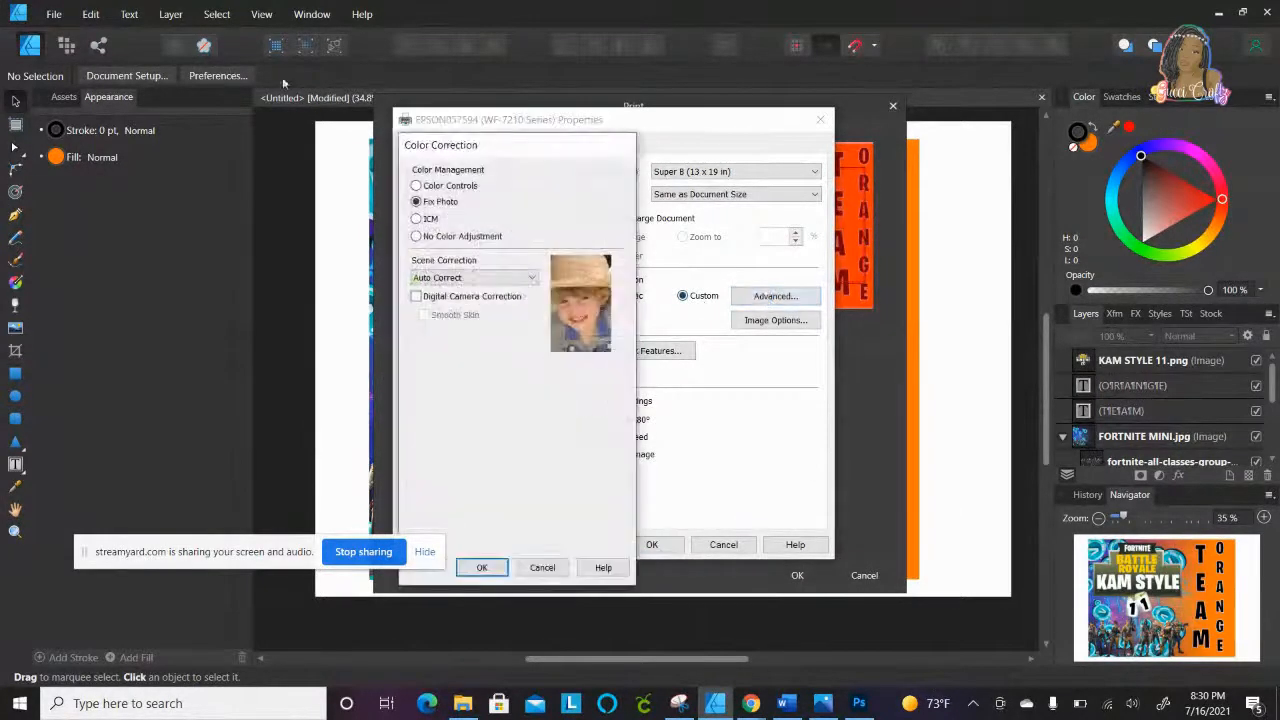
left_click(417, 219)
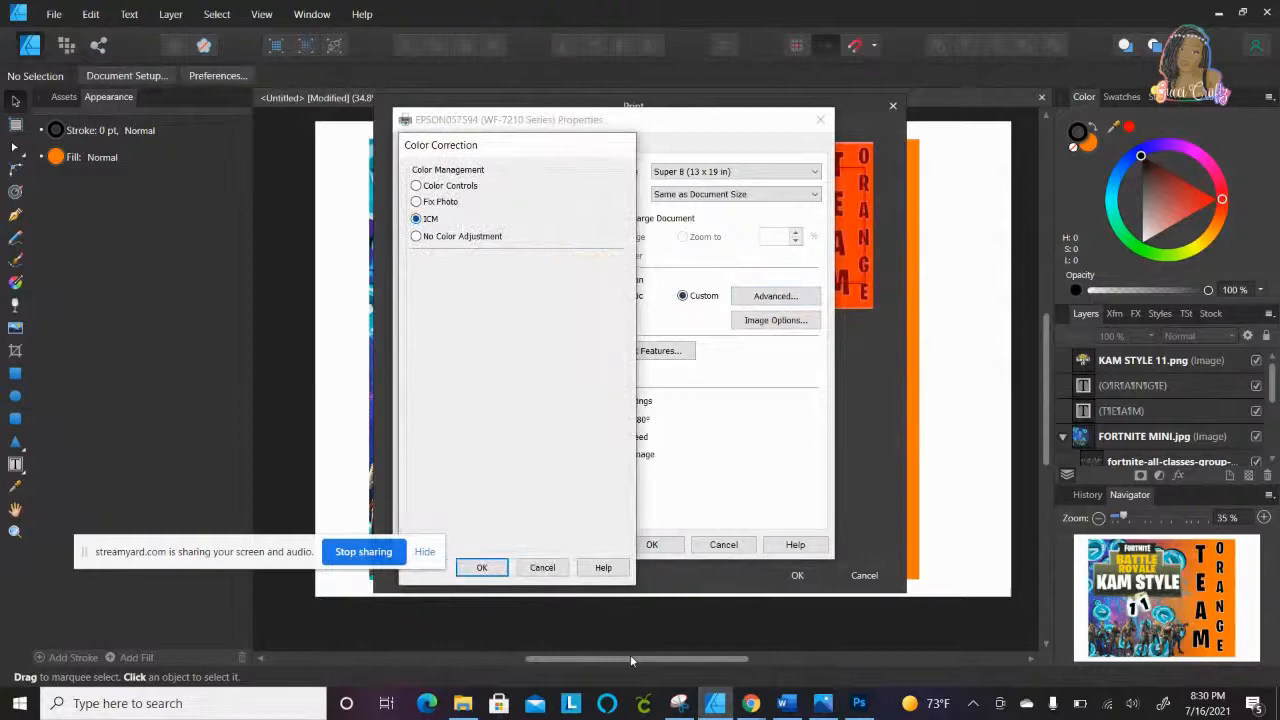
left_click(481, 567)
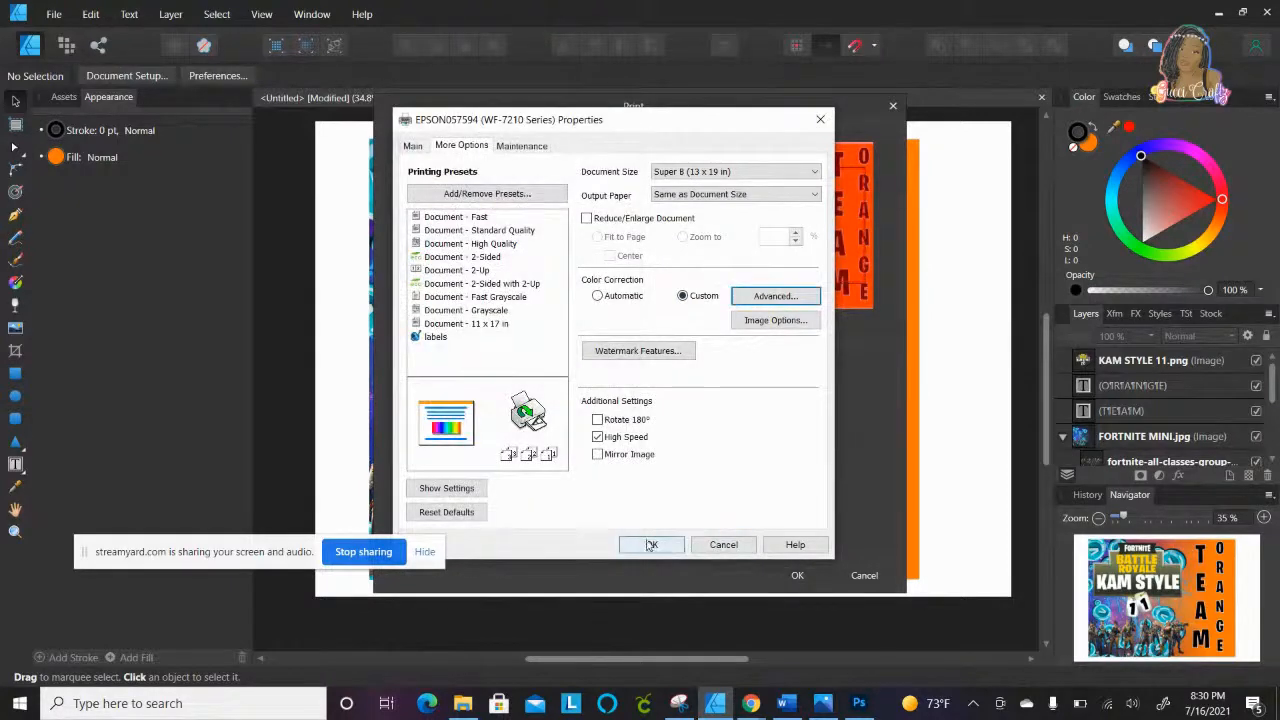
left_click(598, 454)
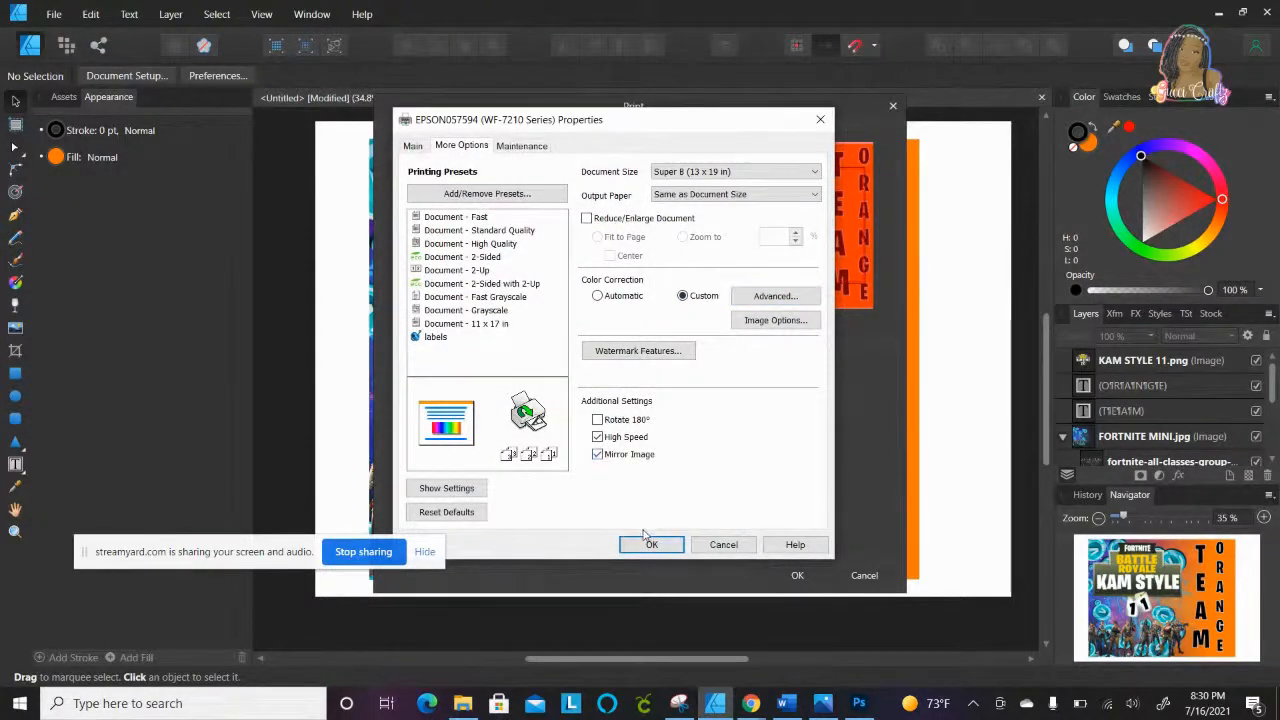
Step: Save the current printer settings as a new printing preset named SUB
left_click(514, 200)
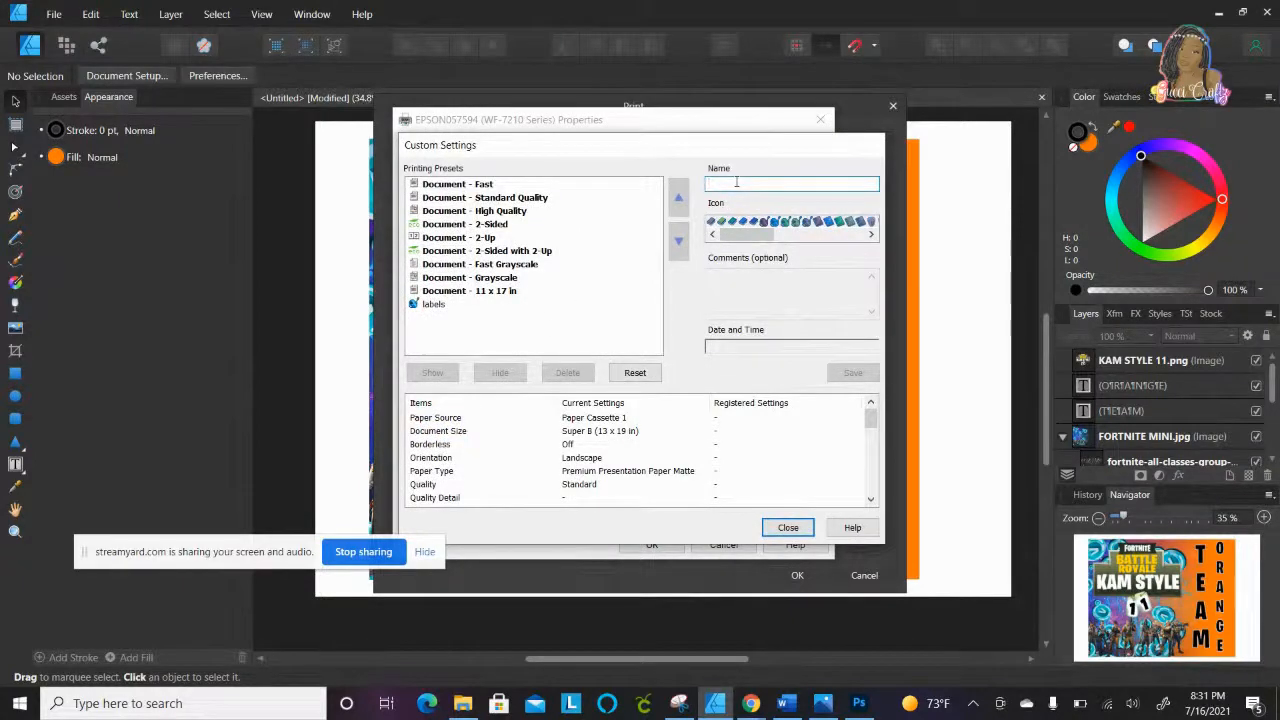
type("SUB")
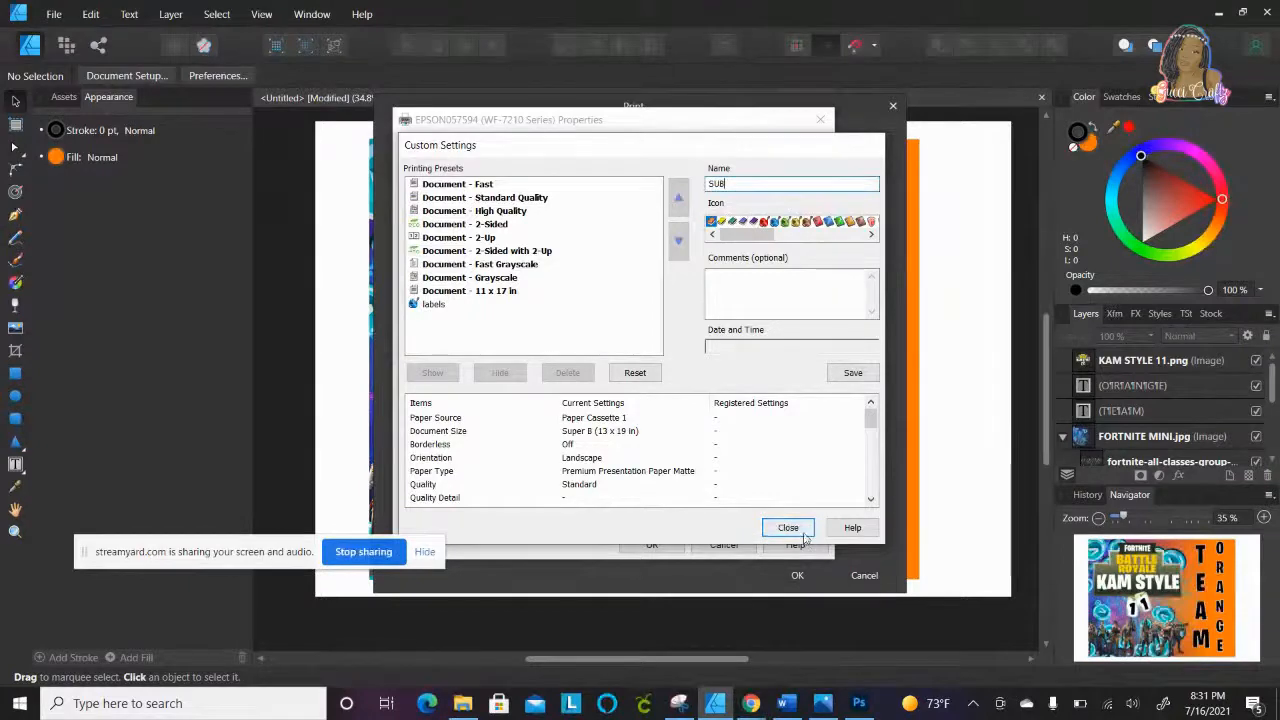
left_click(853, 373)
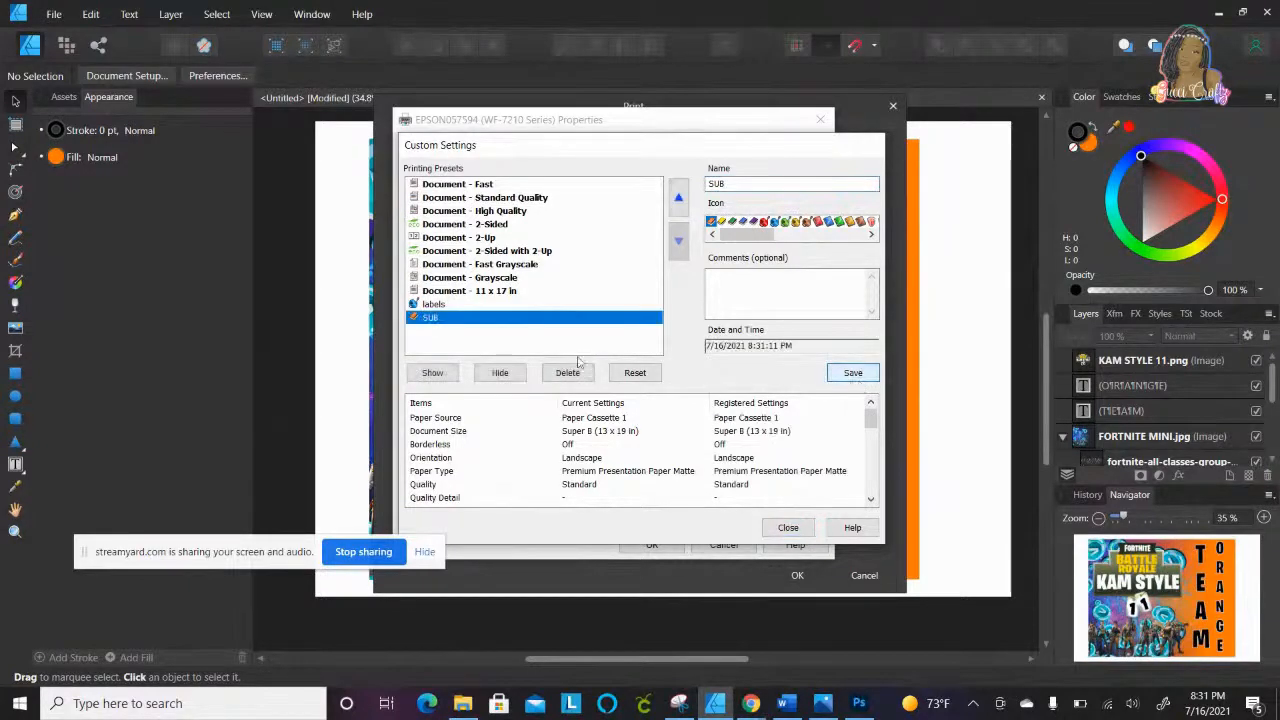
left_click(798, 534)
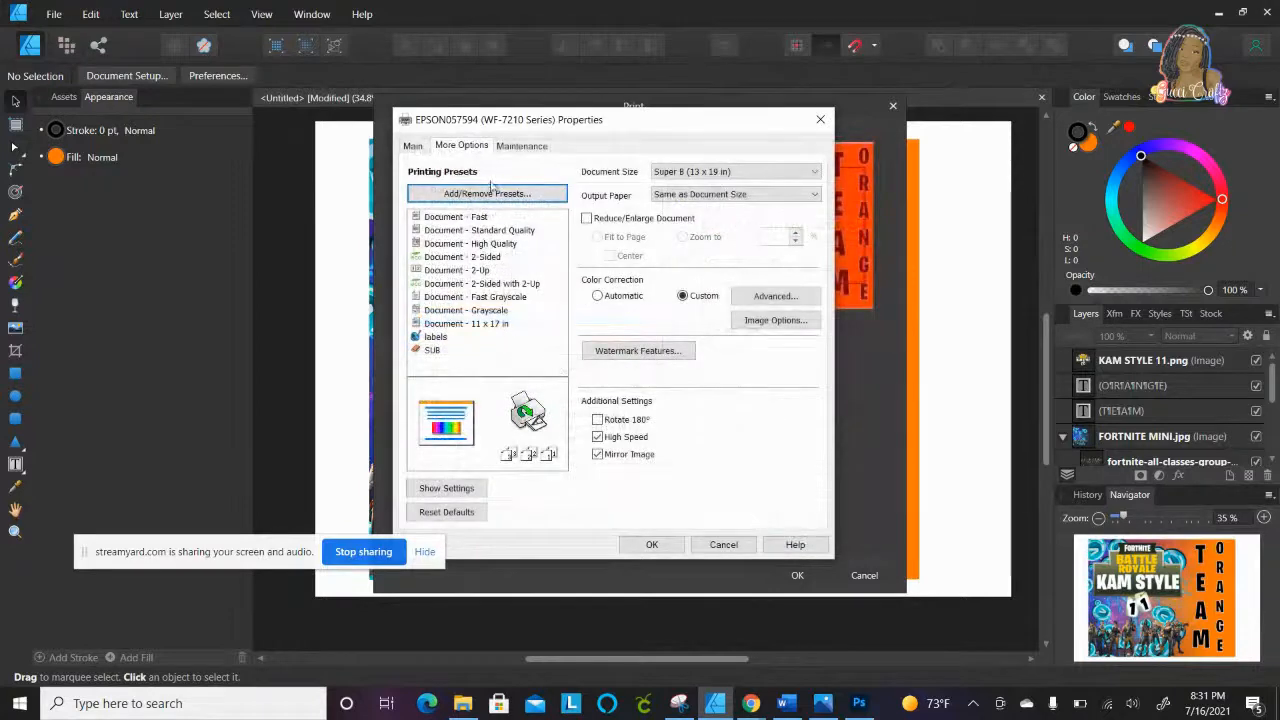
Step: Compare the labels preset with SUB, apply the SUB preset and send the document to the WF-7210 printer
left_click(414, 147)
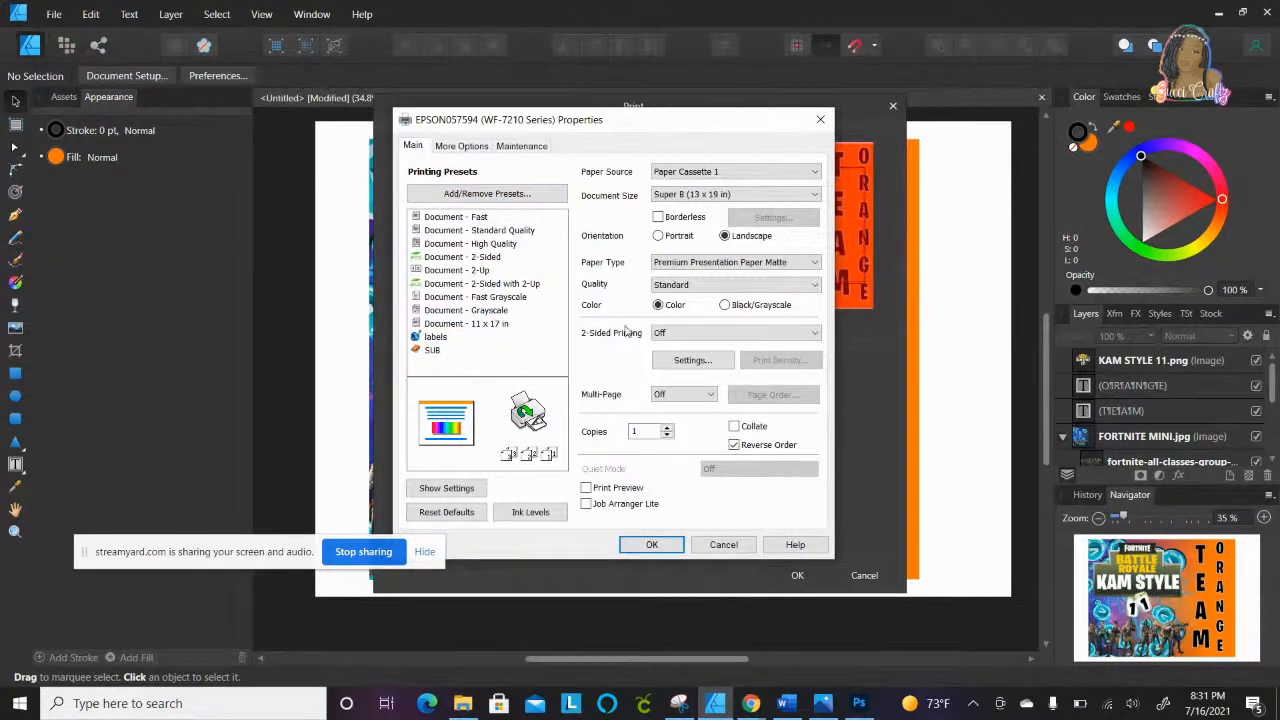
left_click(427, 338)
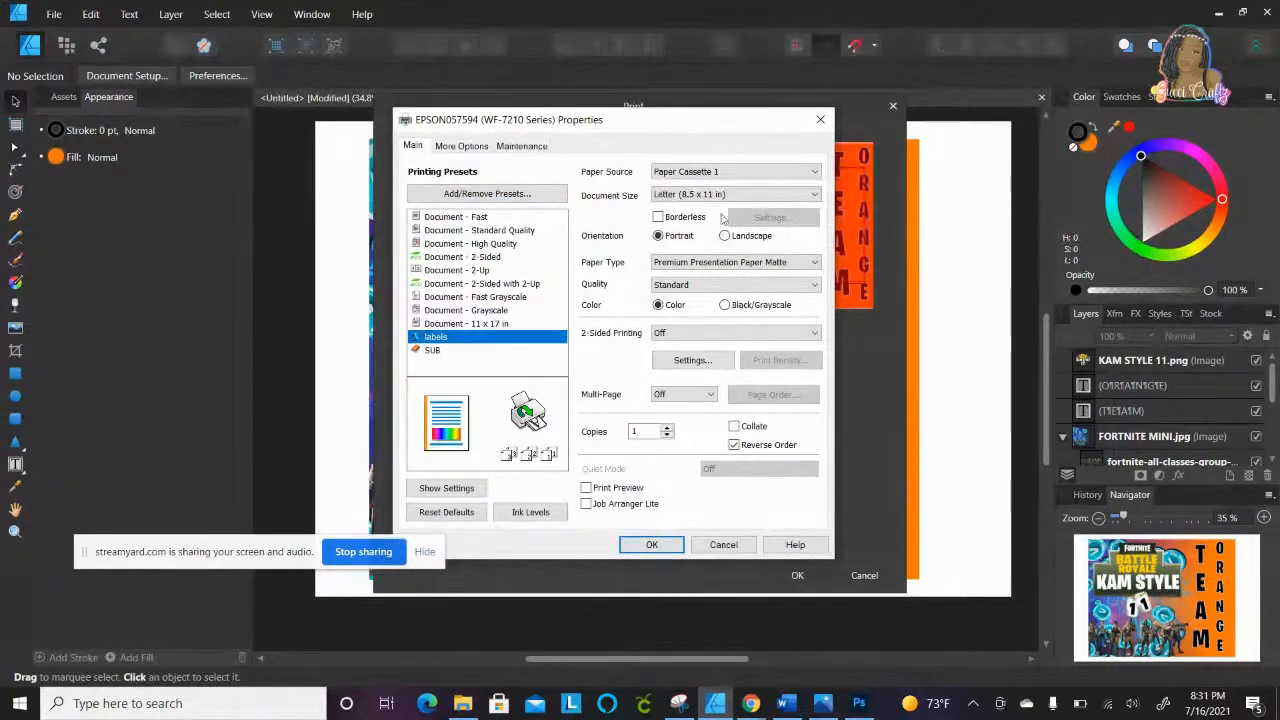
left_click(440, 354)
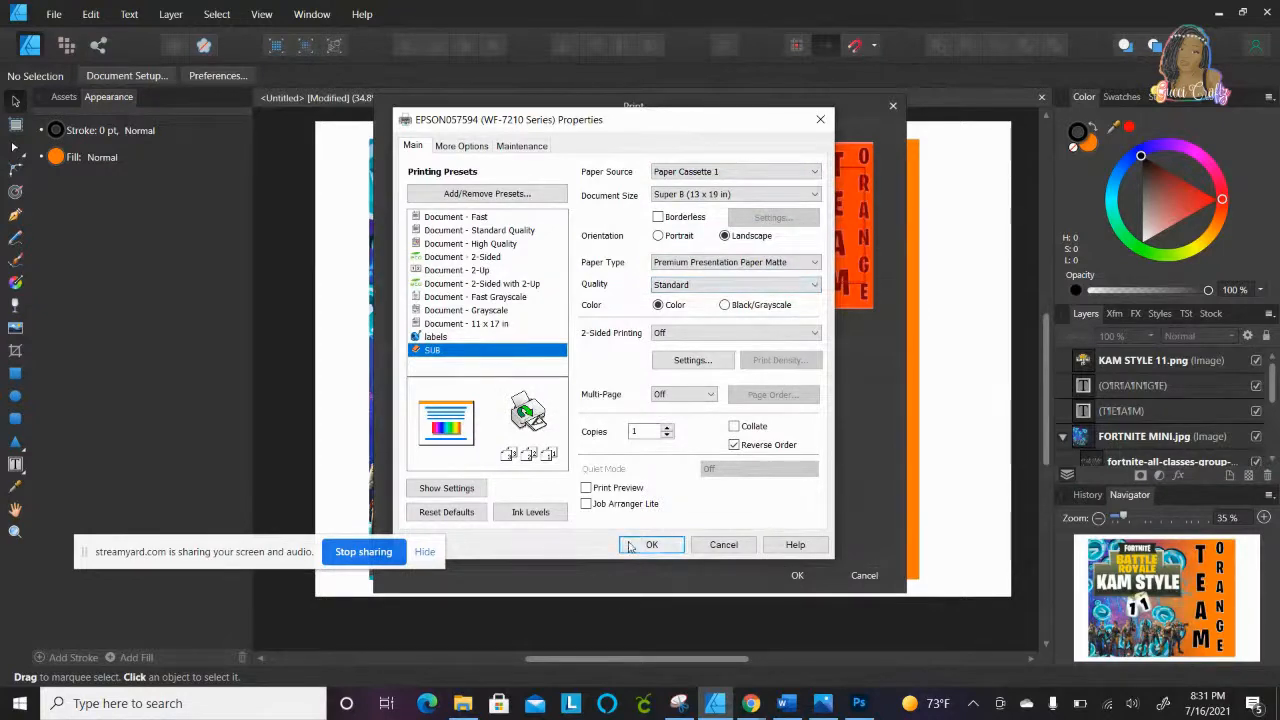
left_click(476, 147)
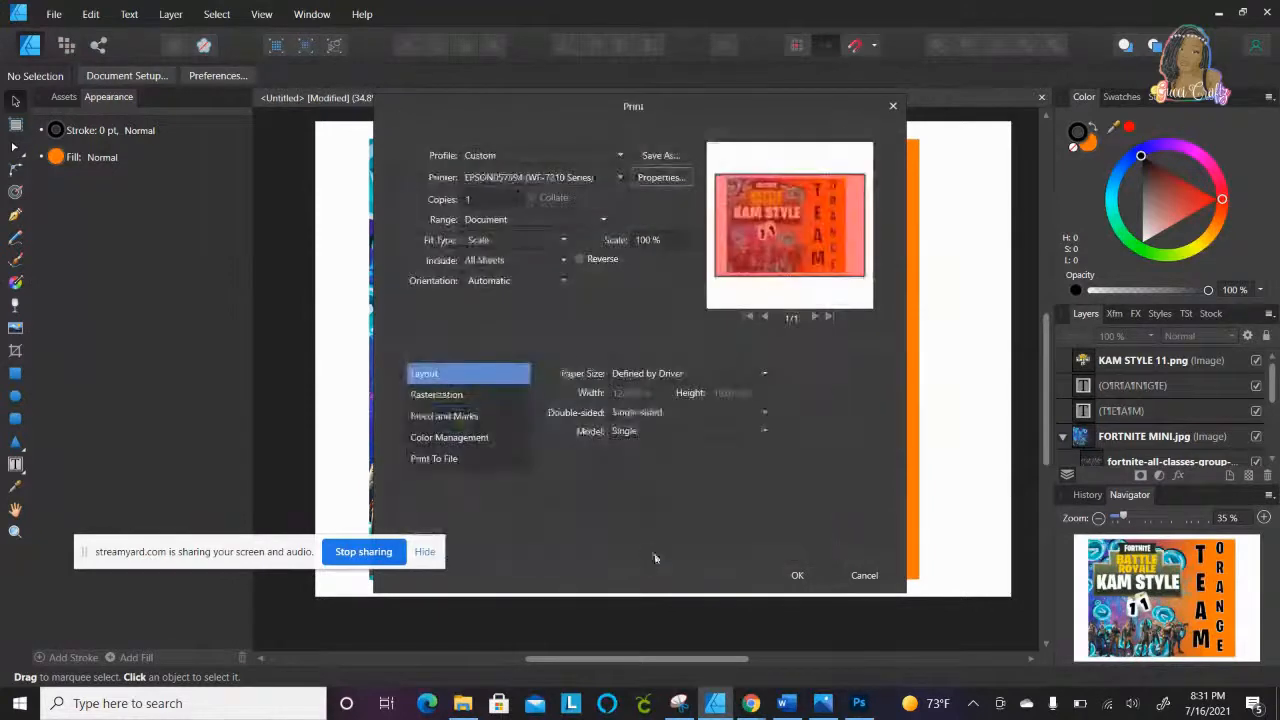
left_click(651, 544)
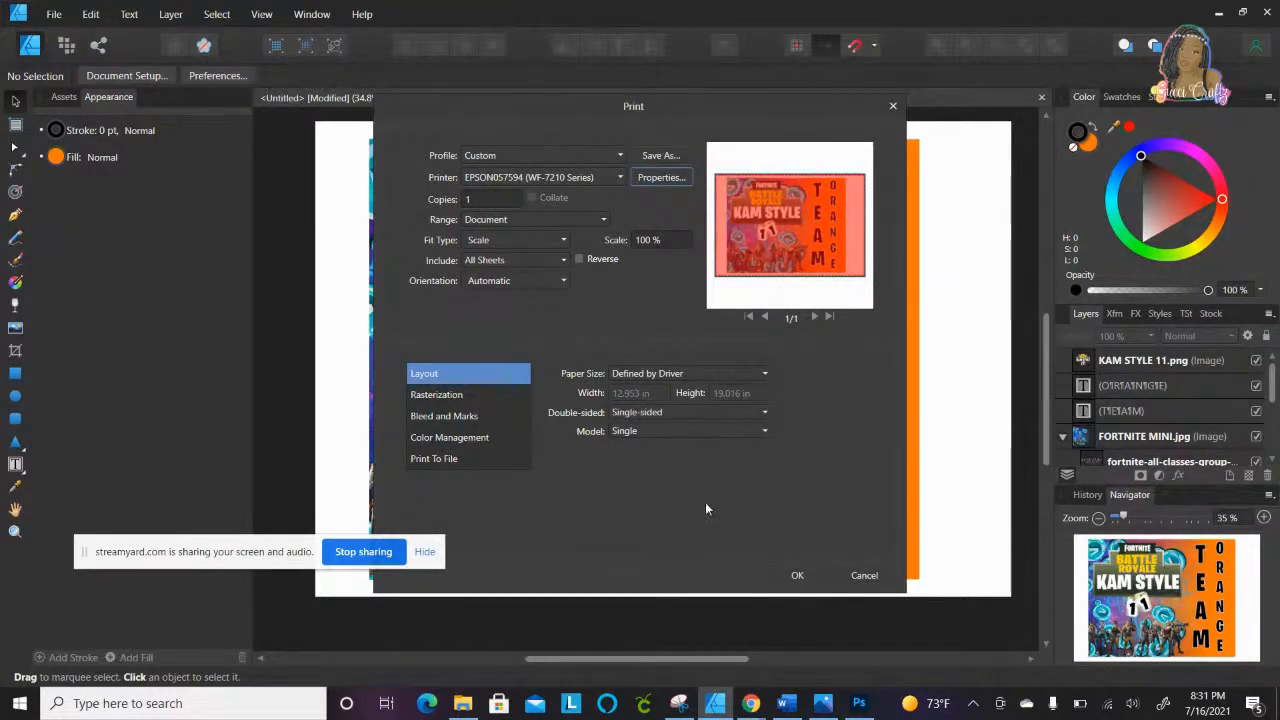
left_click(795, 578)
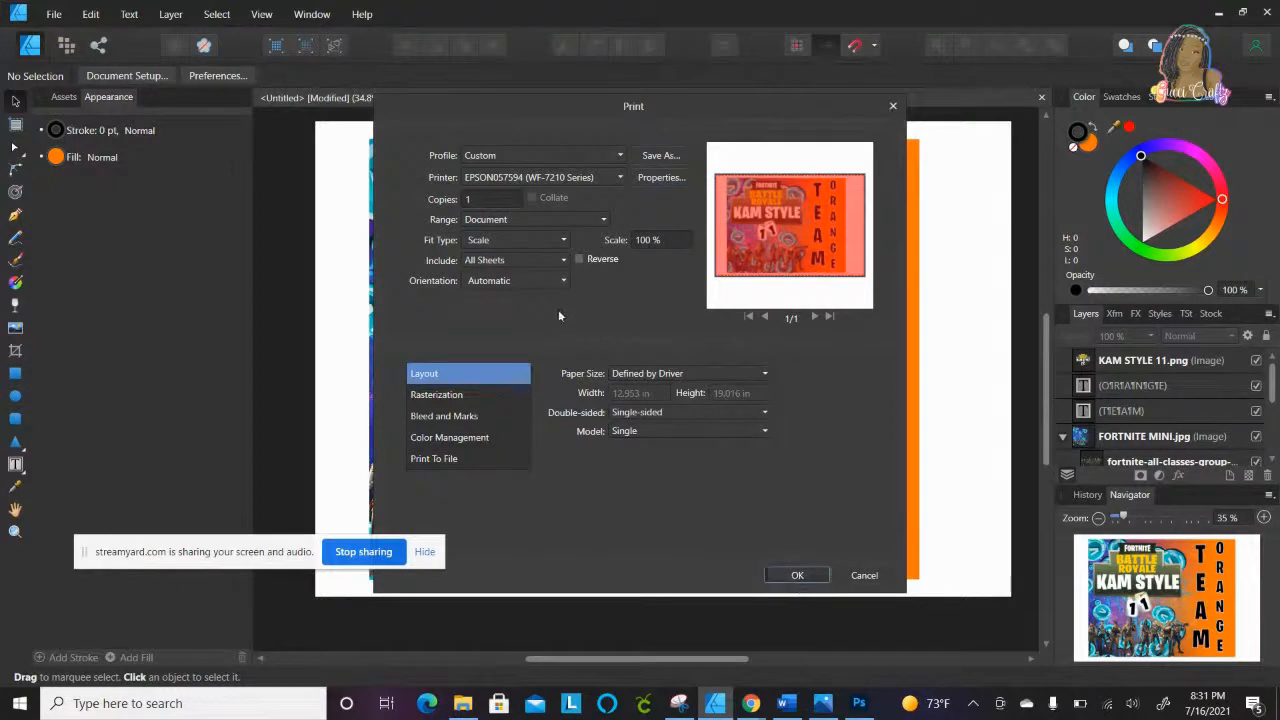
left_click(795, 576)
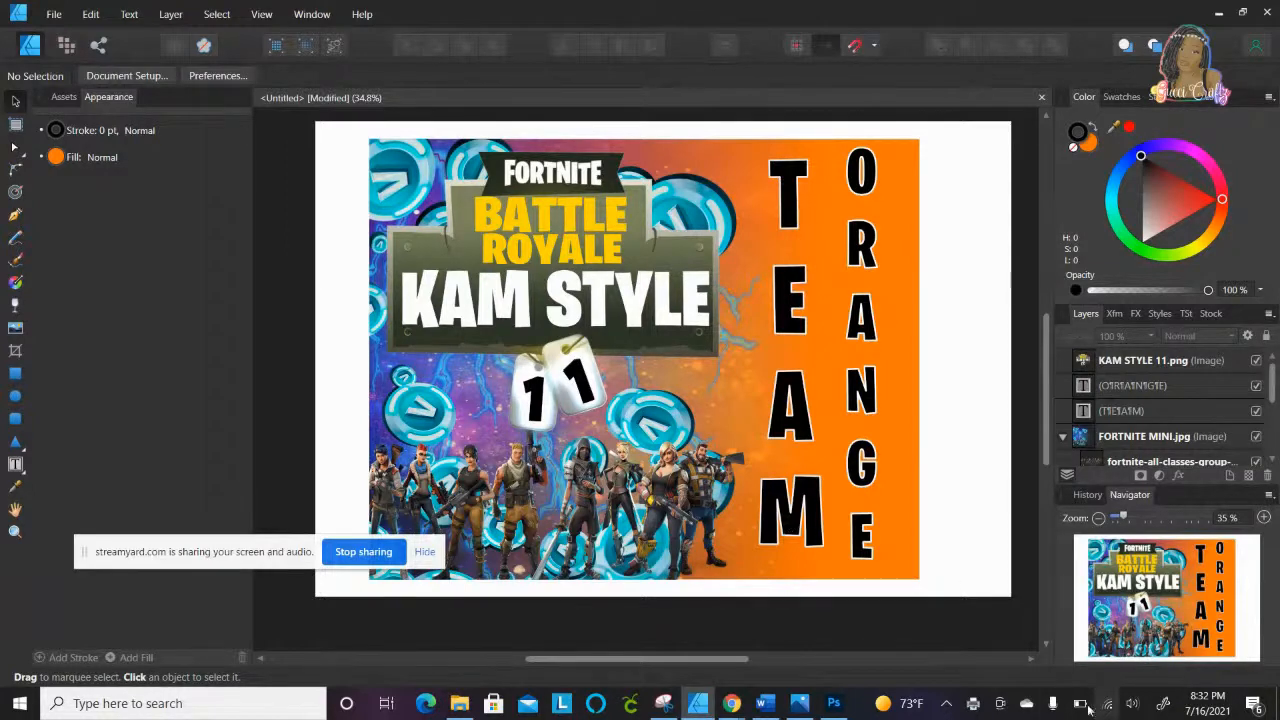
Step: Check the queue of all active printers from the system tray for the submitted print job and close it
right_click(975, 703)
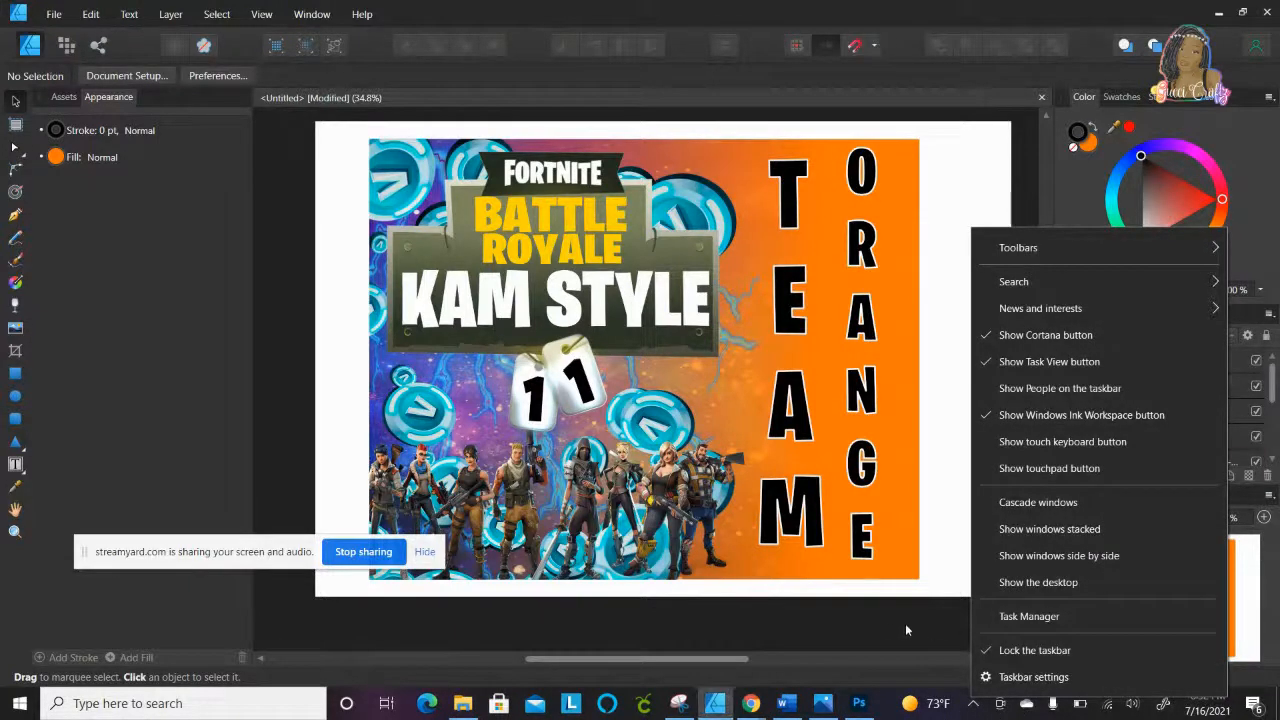
left_click(972, 703)
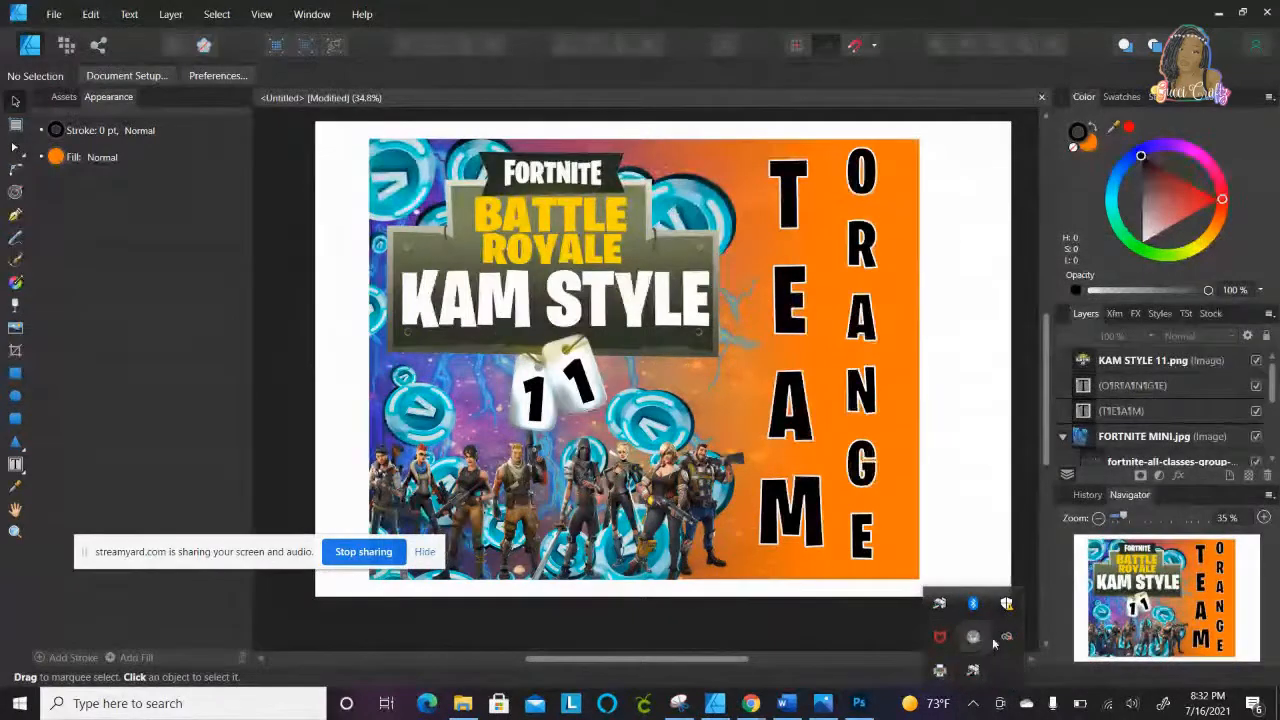
right_click(948, 670)
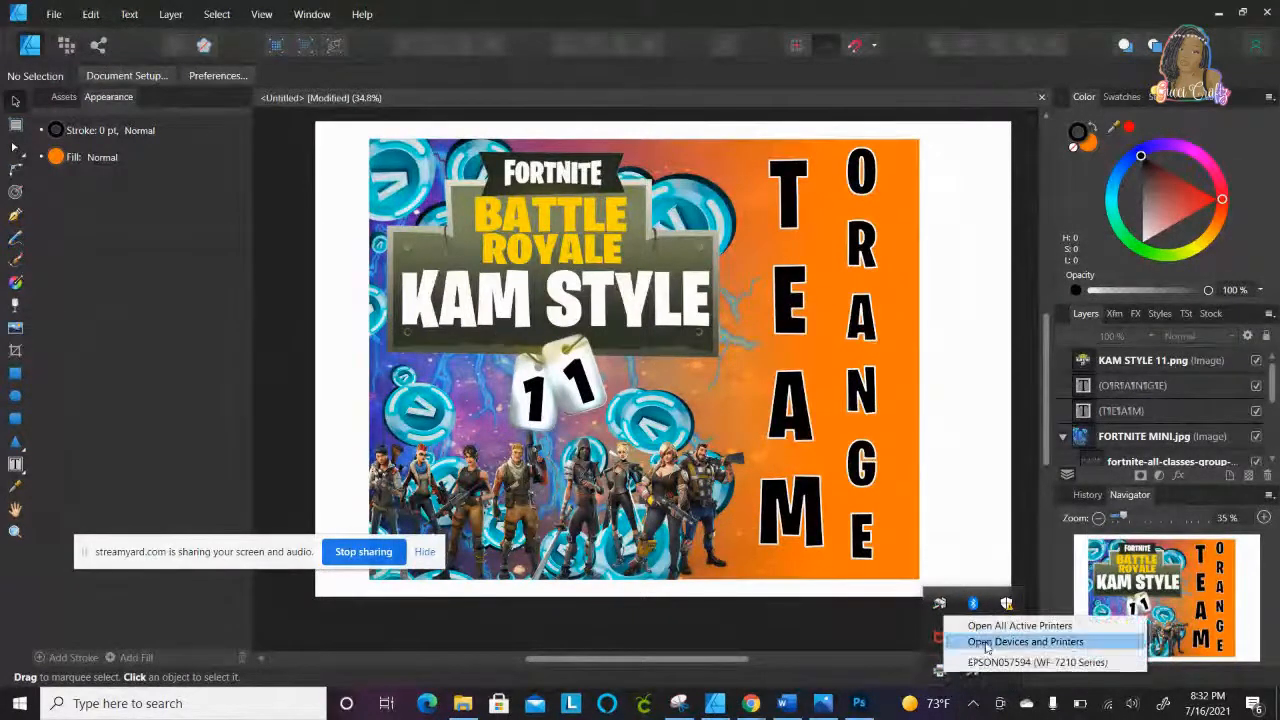
left_click(1019, 626)
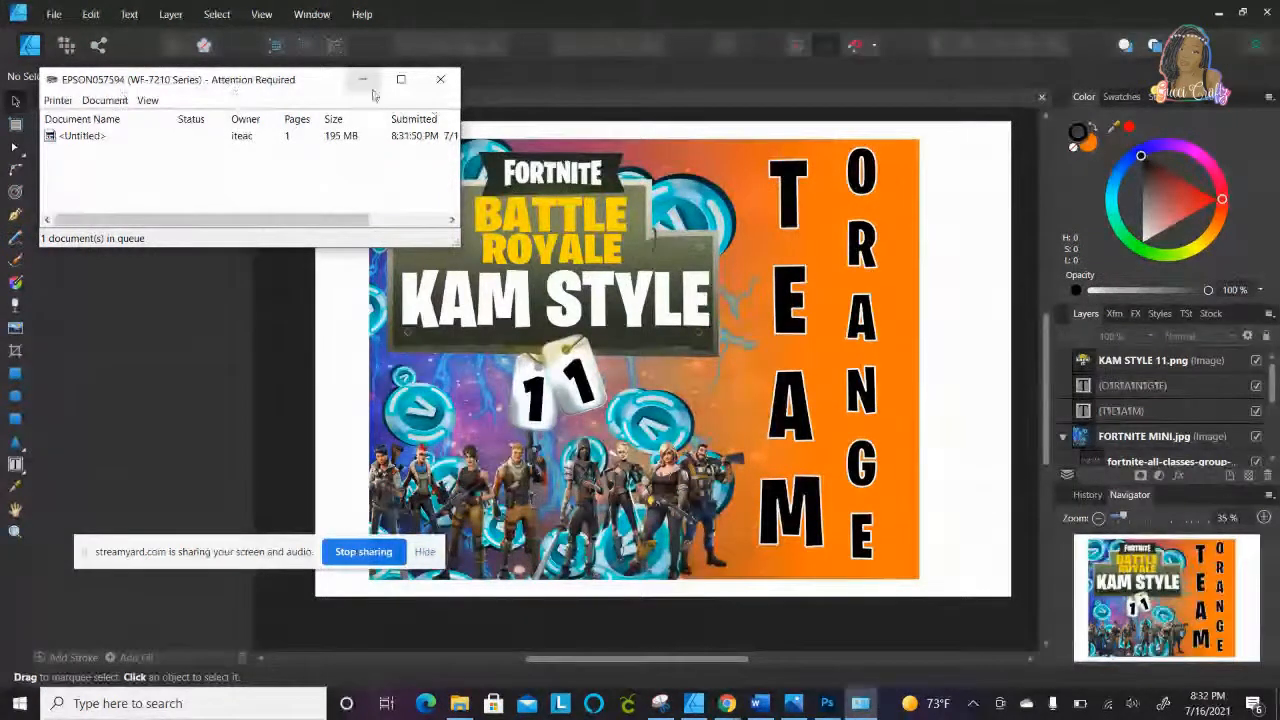
left_click(441, 80)
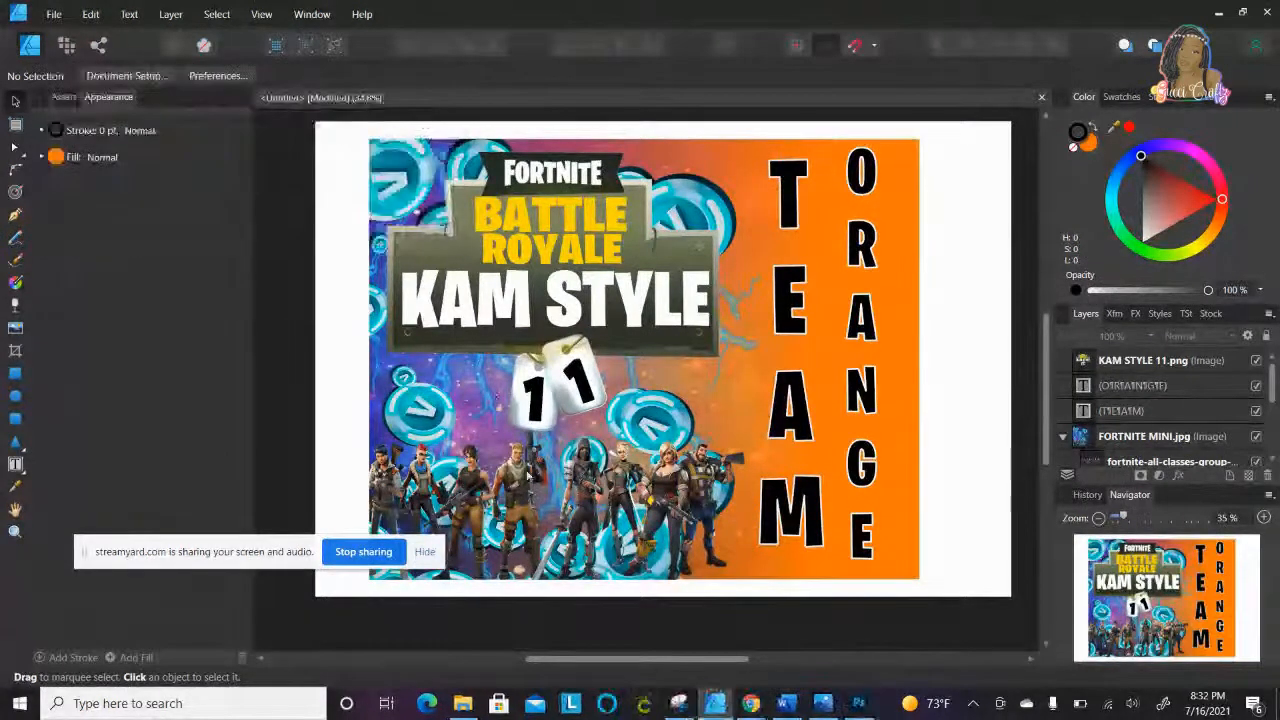
Step: Start printing the document again and select the EPSON0069D4 (WF-7720 Series) printer
left_click(55, 14)
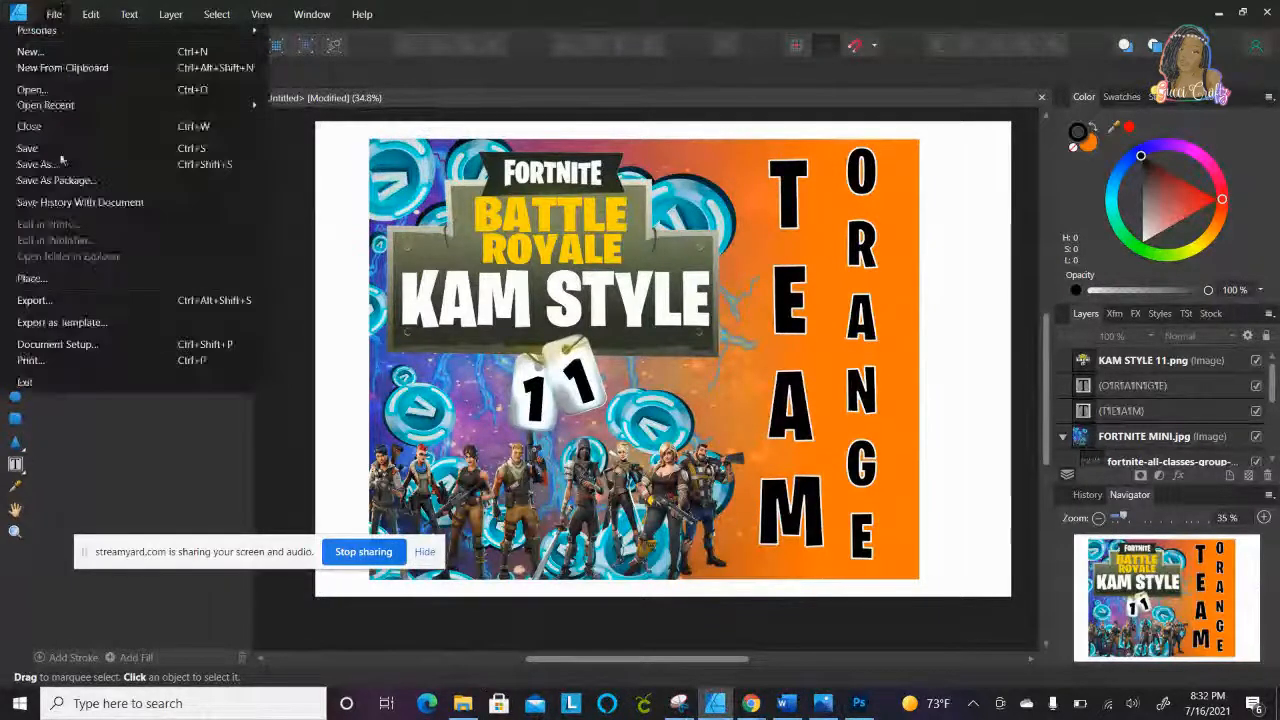
left_click(60, 362)
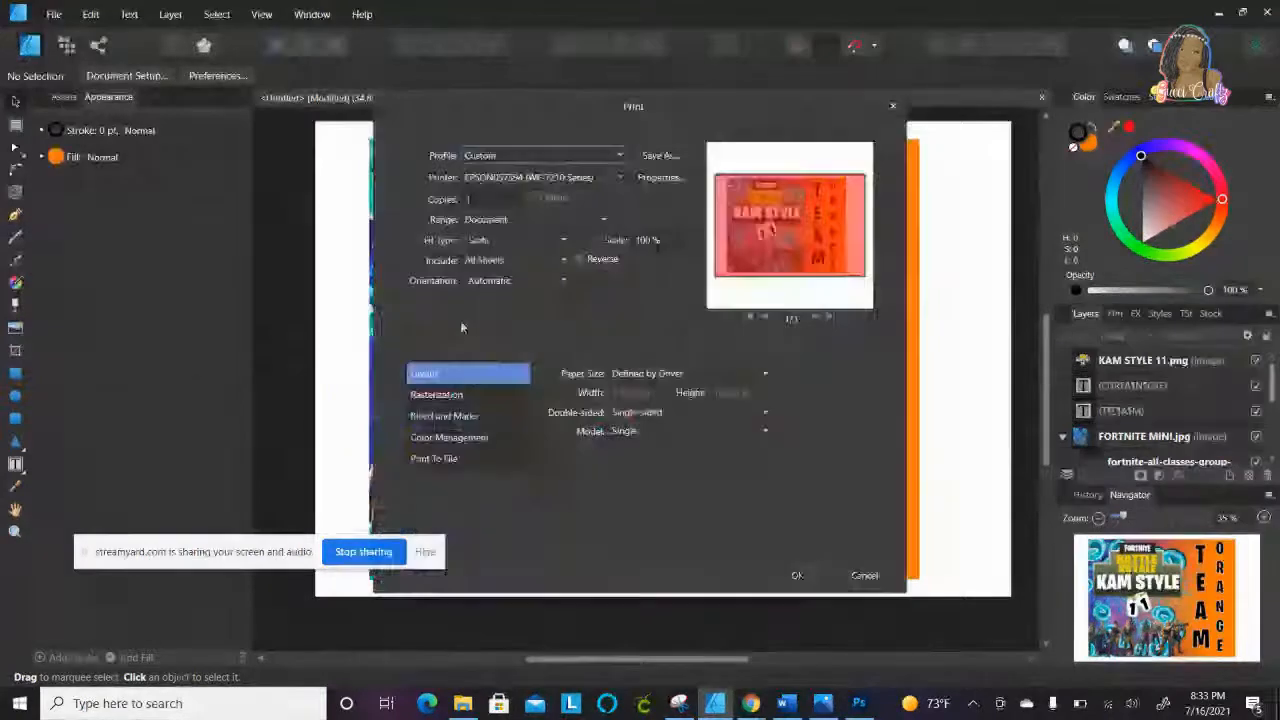
left_click(620, 177)
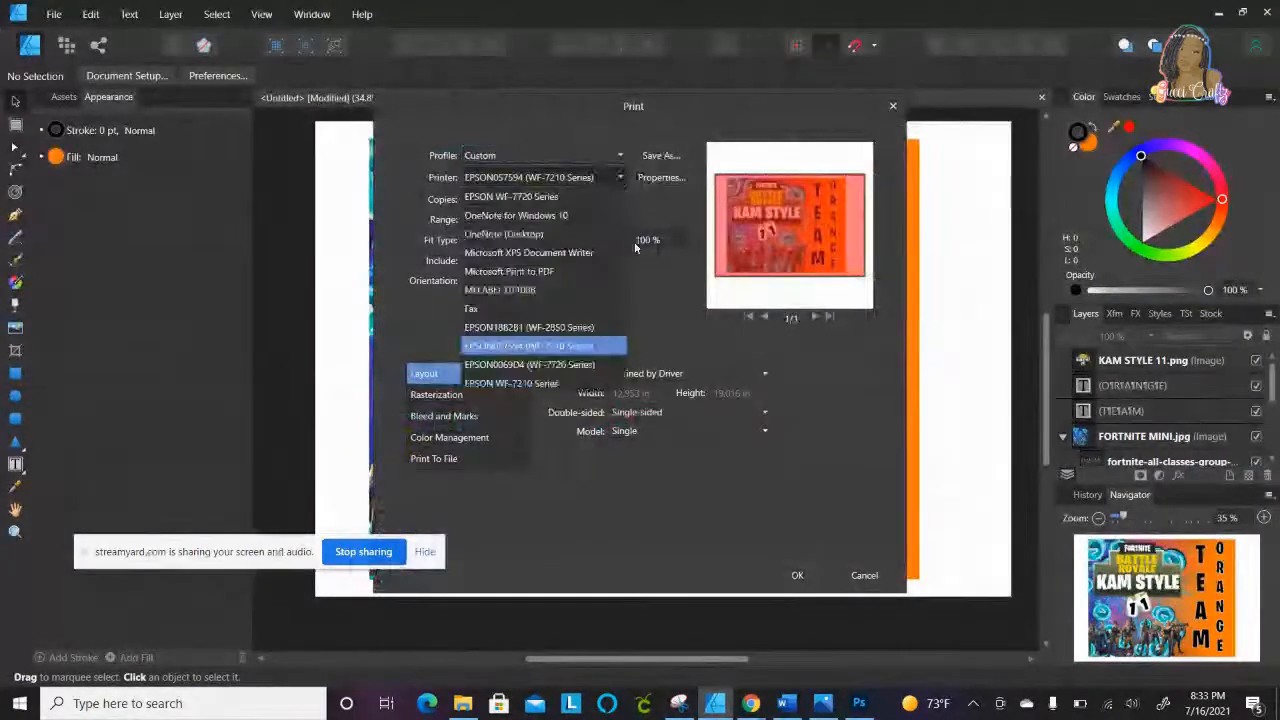
left_click(566, 366)
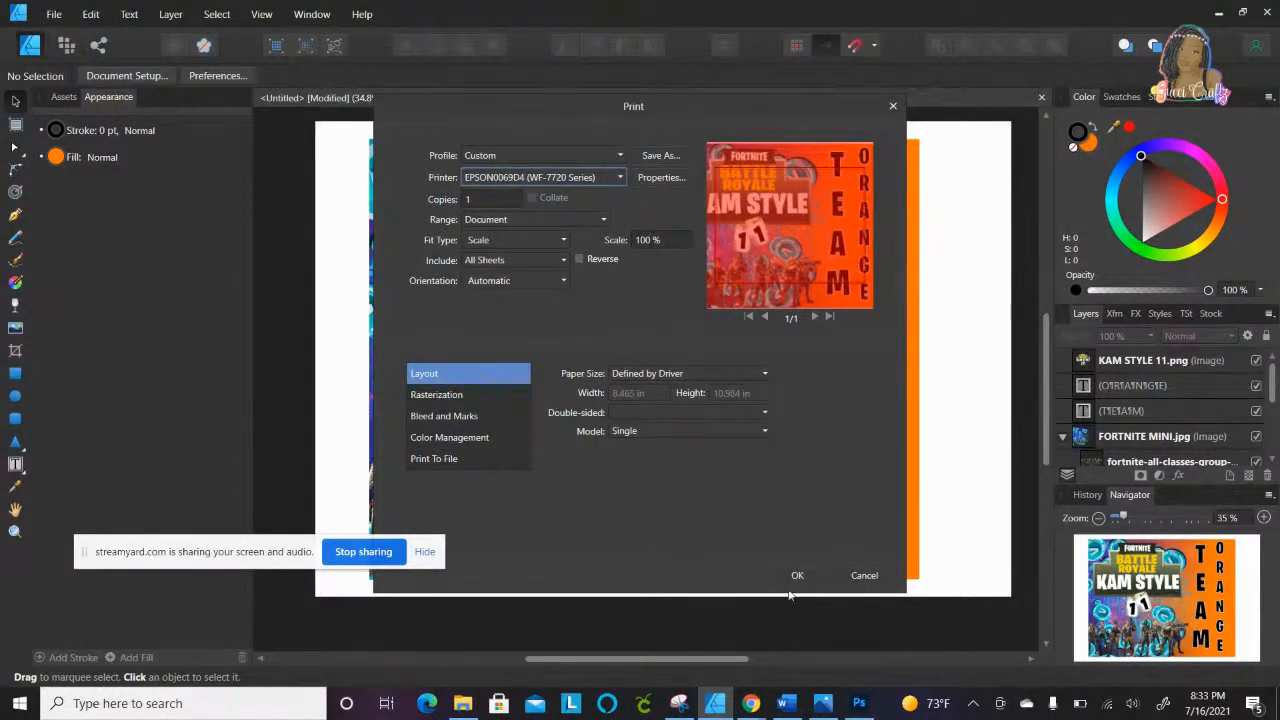
Step: Set the WF-7720 printer's paper source to Paper Cassette 1, document size to Super B (13 x 19 in) and paper type to Premium Presentation Paper Matte
left_click(661, 177)
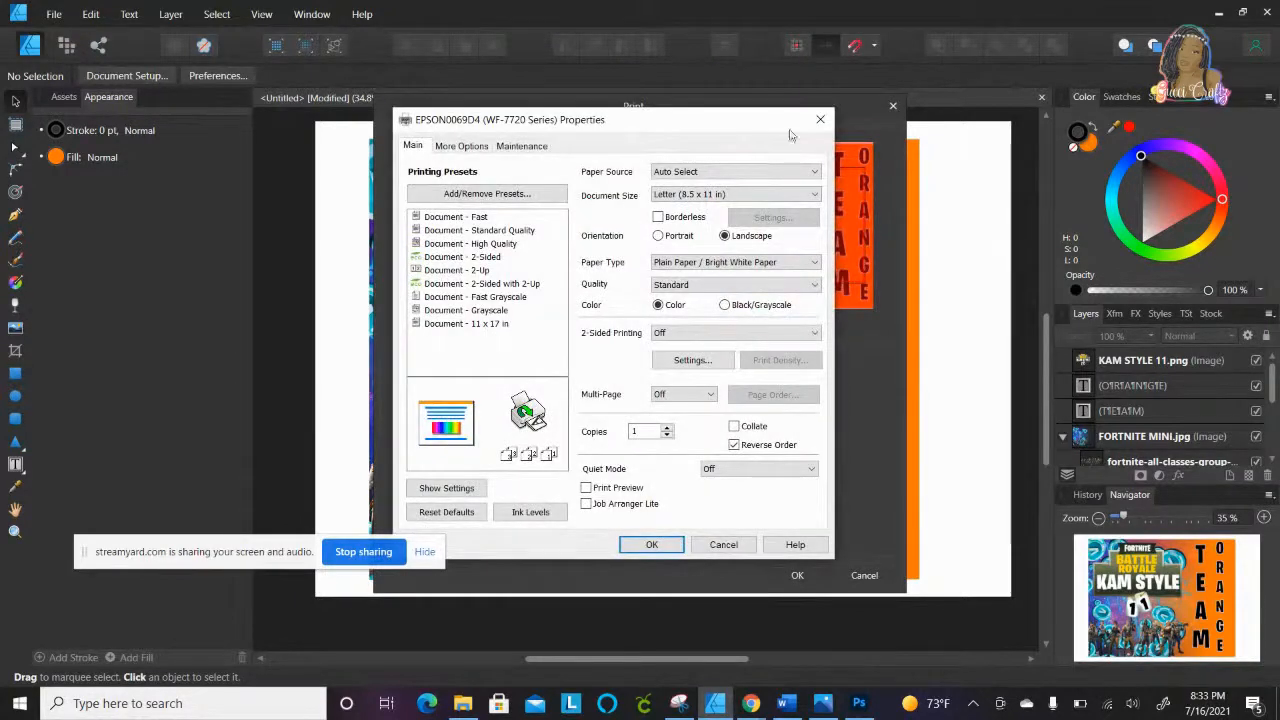
left_click(738, 171)
left_click(712, 197)
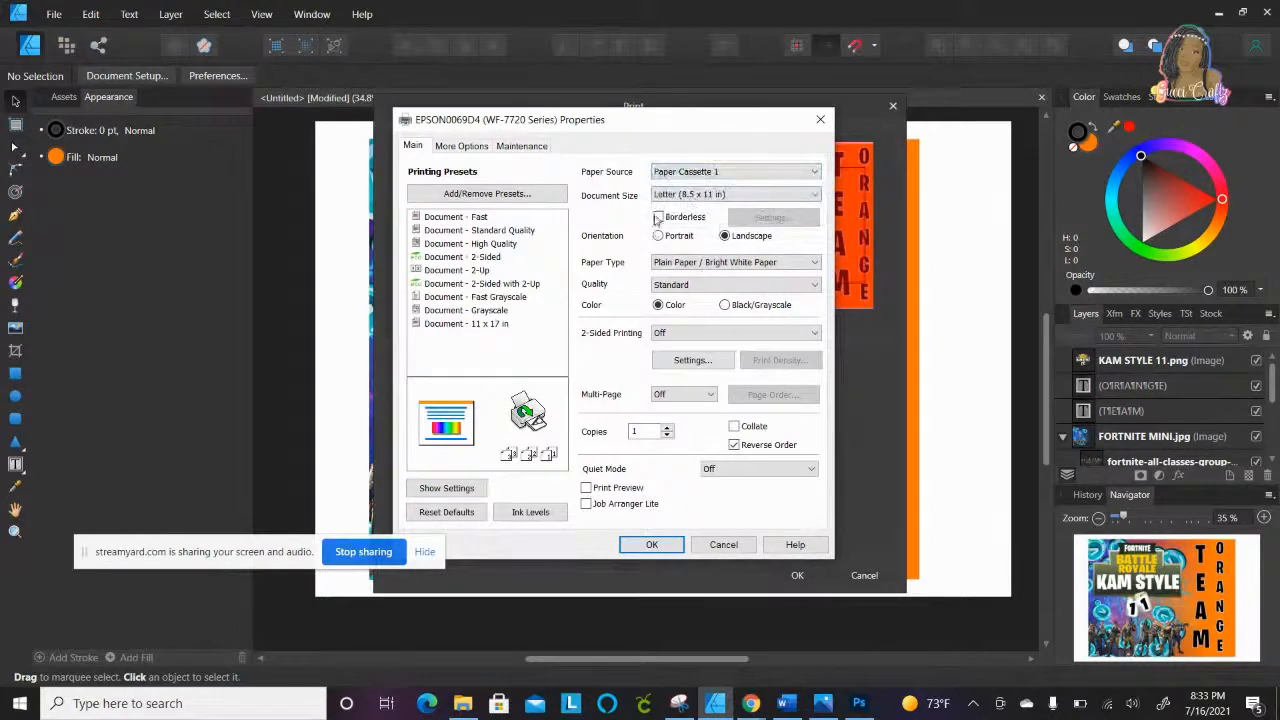
left_click(700, 194)
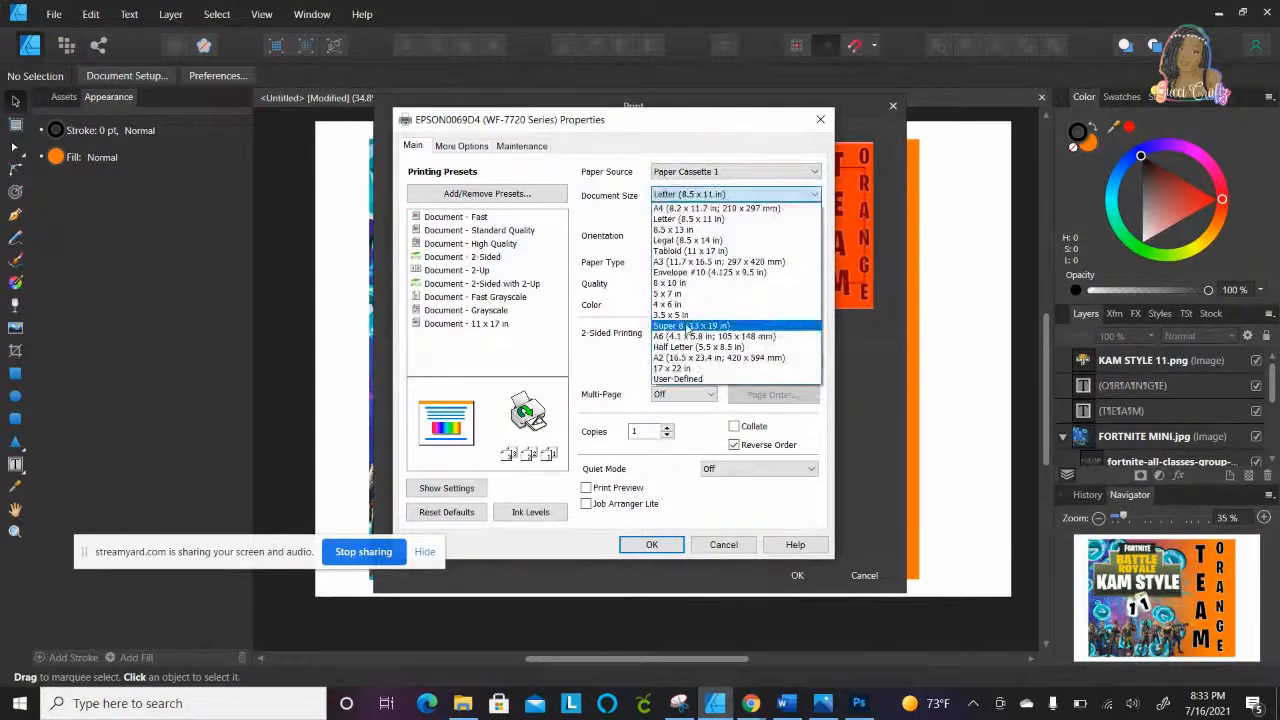
left_click(690, 325)
left_click(704, 262)
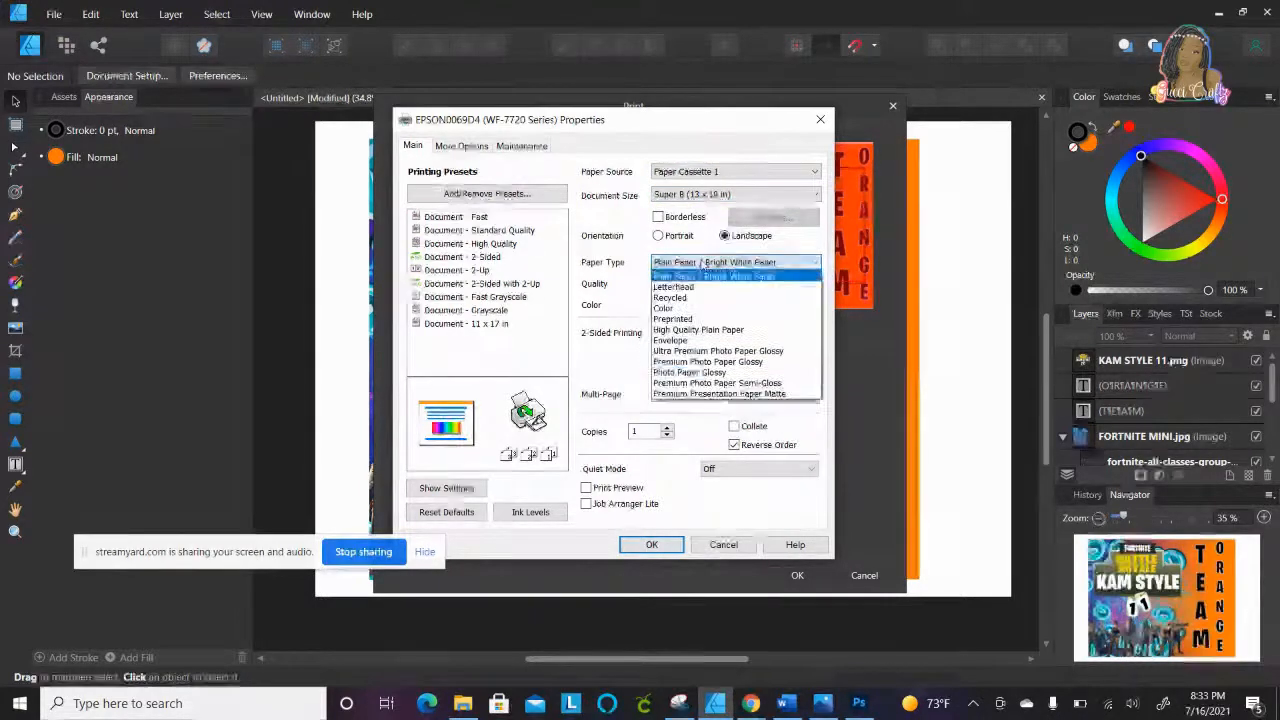
left_click(680, 395)
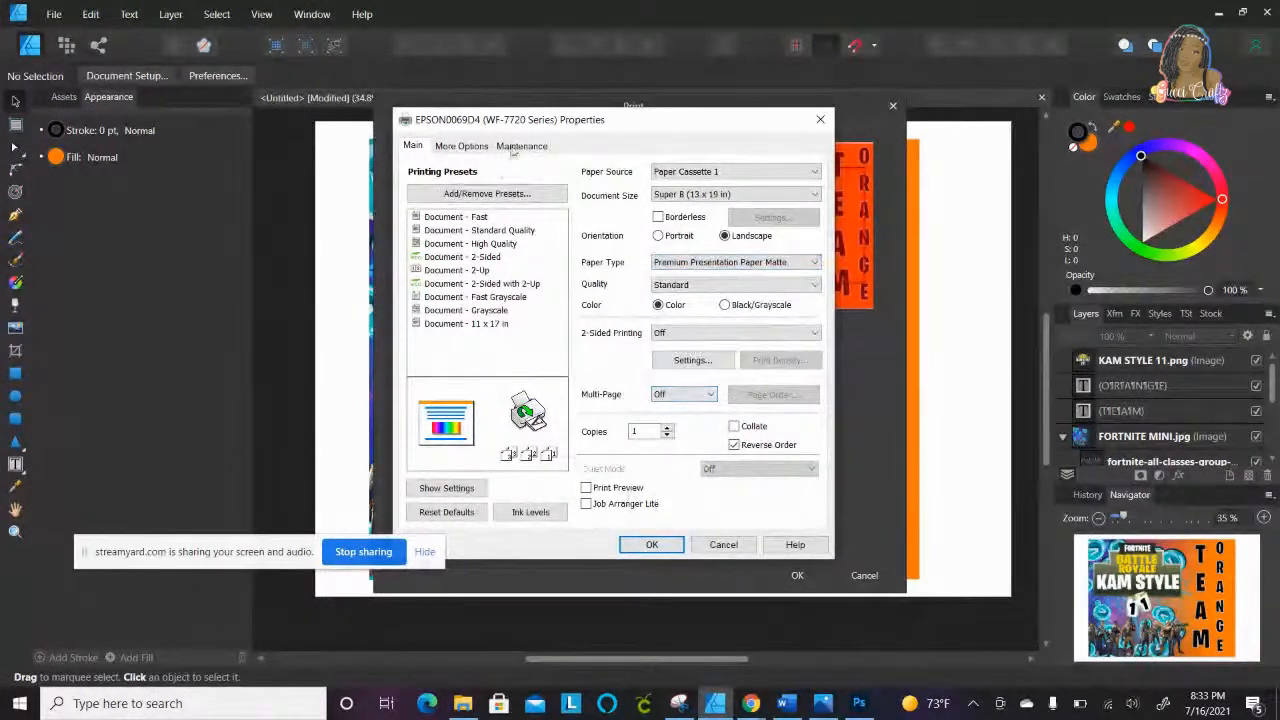
Step: Set the printer's color correction to Custom with ICM color management, enable Mirror Image and apply the printer properties
left_click(461, 145)
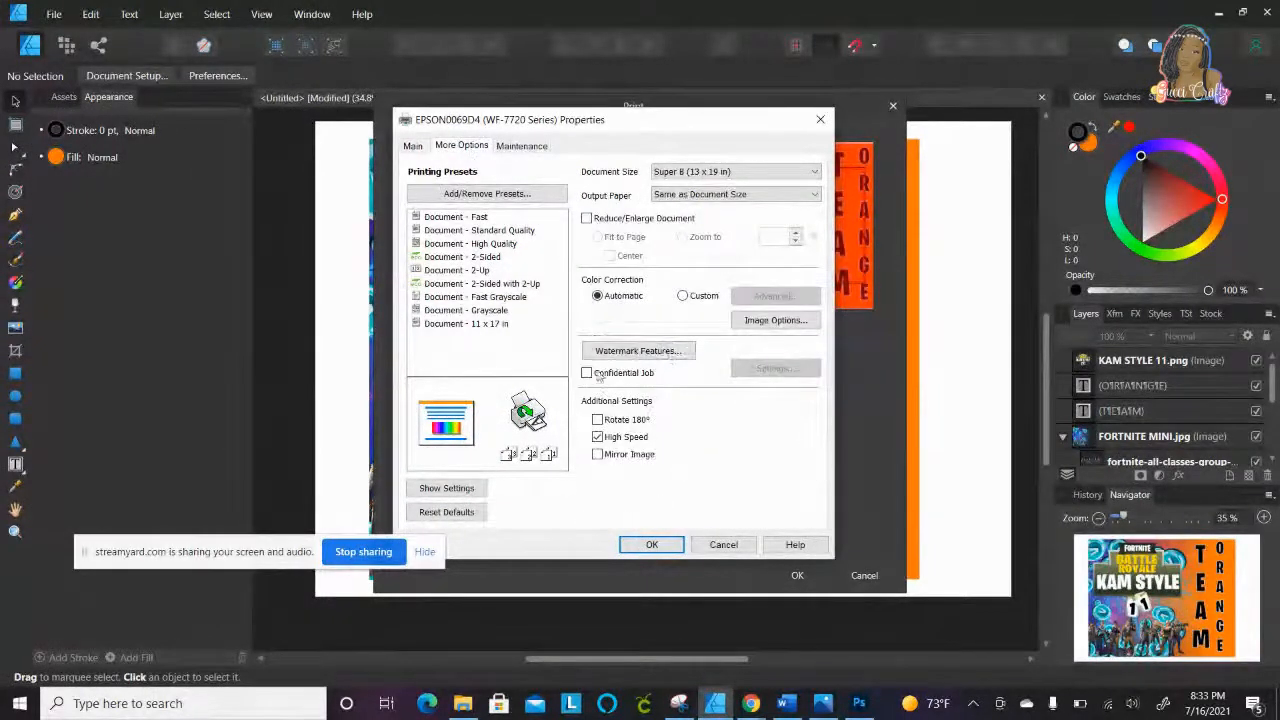
left_click(682, 295)
left_click(775, 296)
left_click(425, 218)
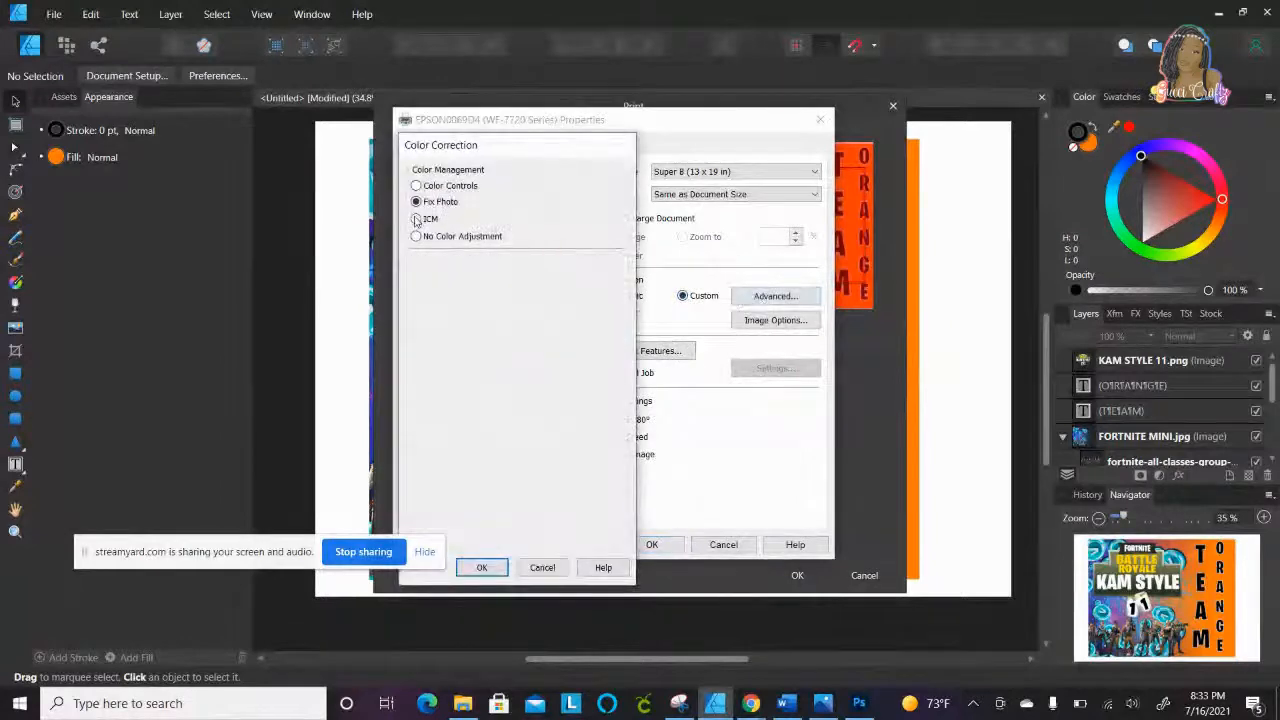
left_click(481, 567)
left_click(597, 455)
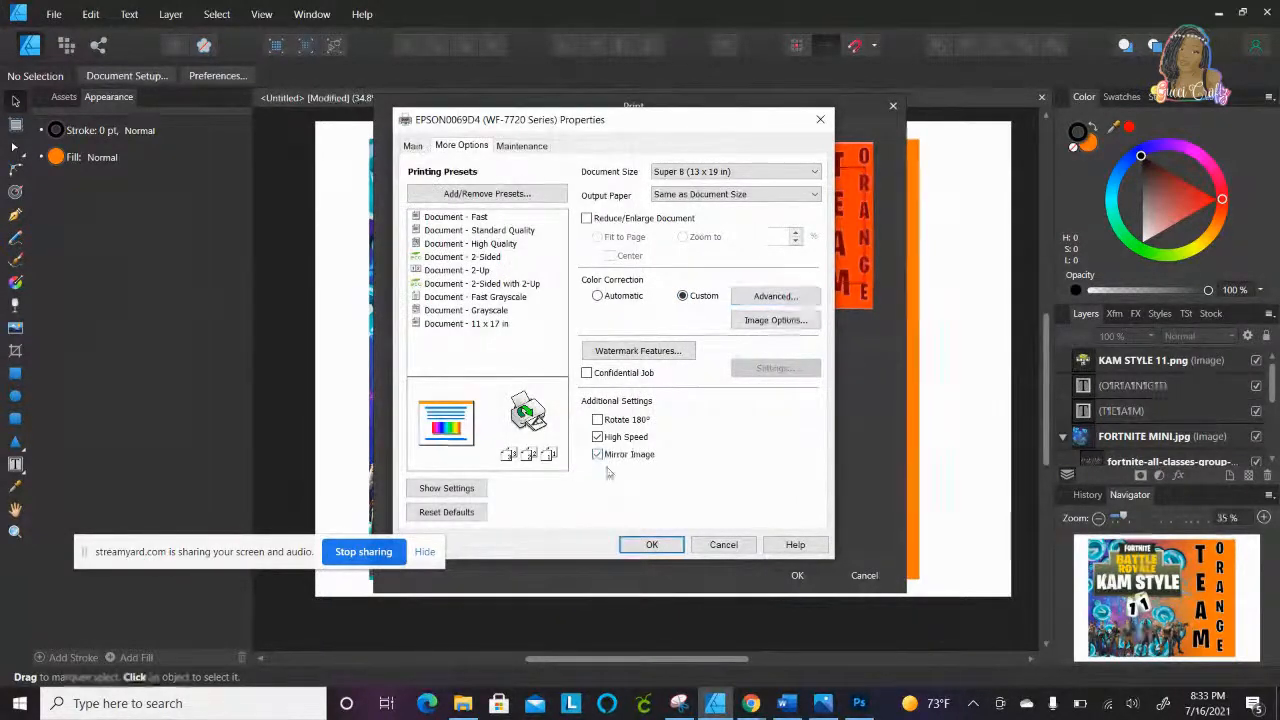
left_click(651, 545)
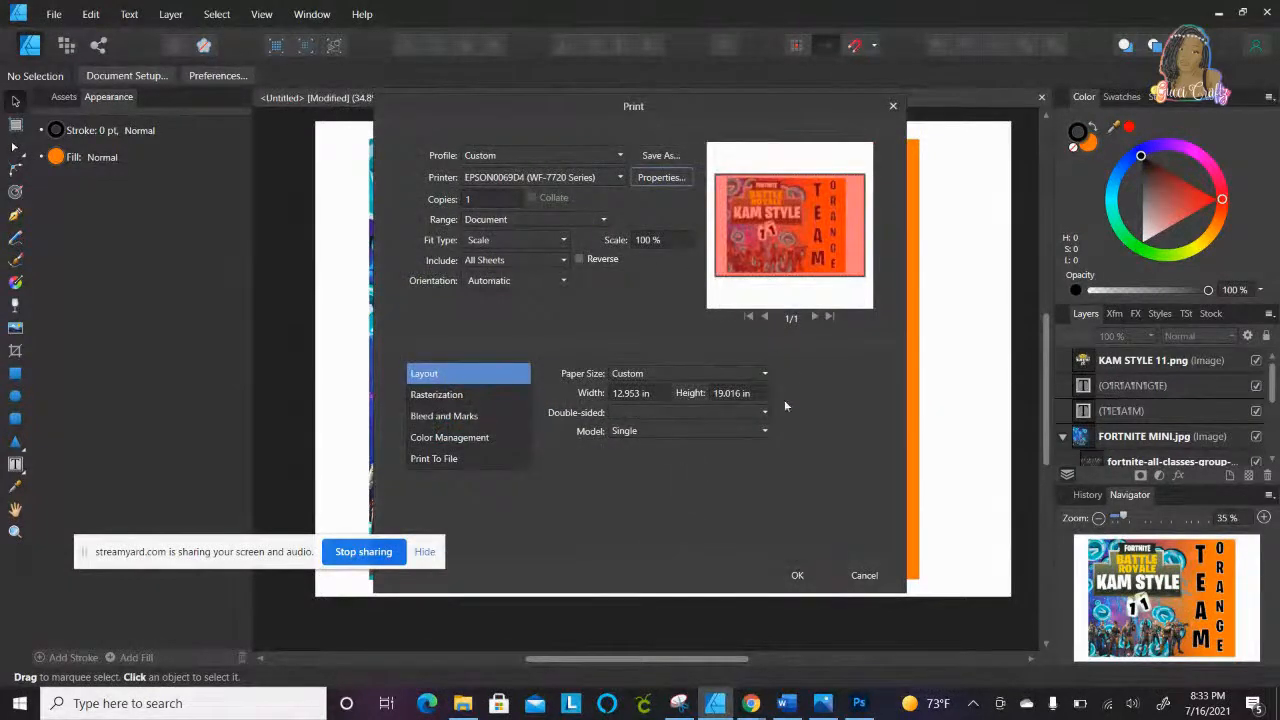
Step: Review the WF-7720 printer properties, send the document to the printer and dismiss the printer status alert
left_click(656, 178)
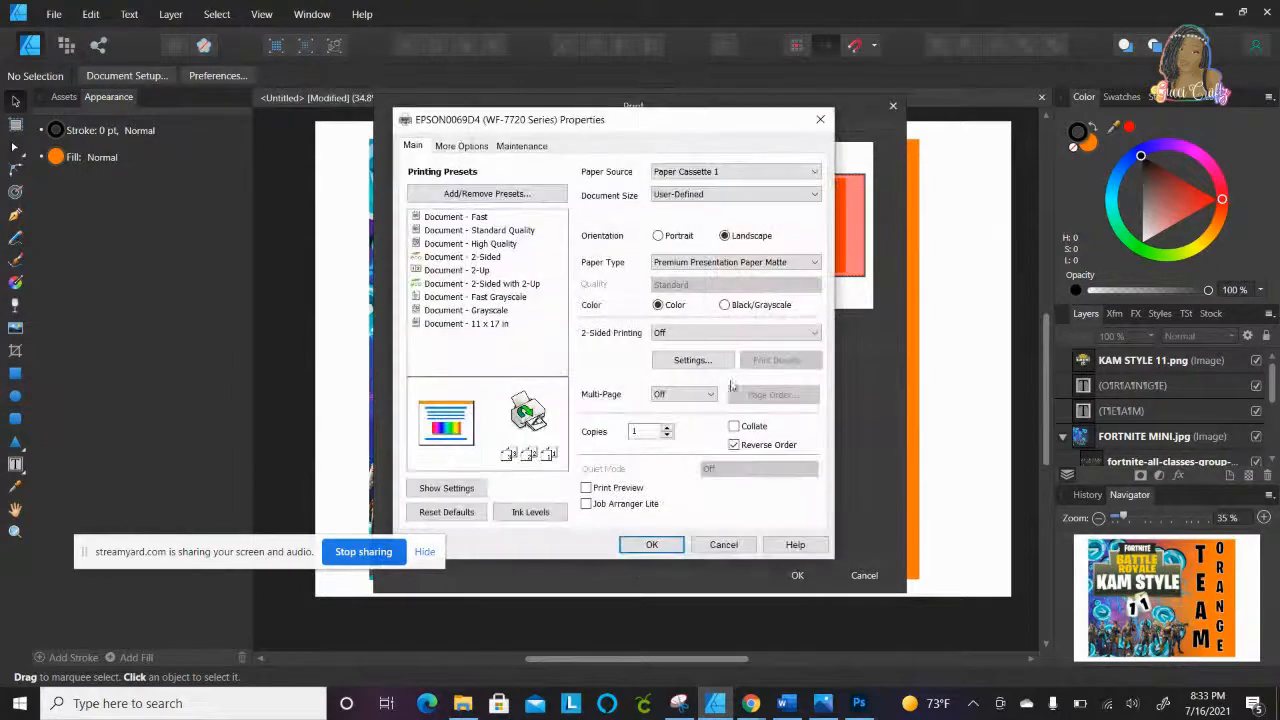
left_click(651, 545)
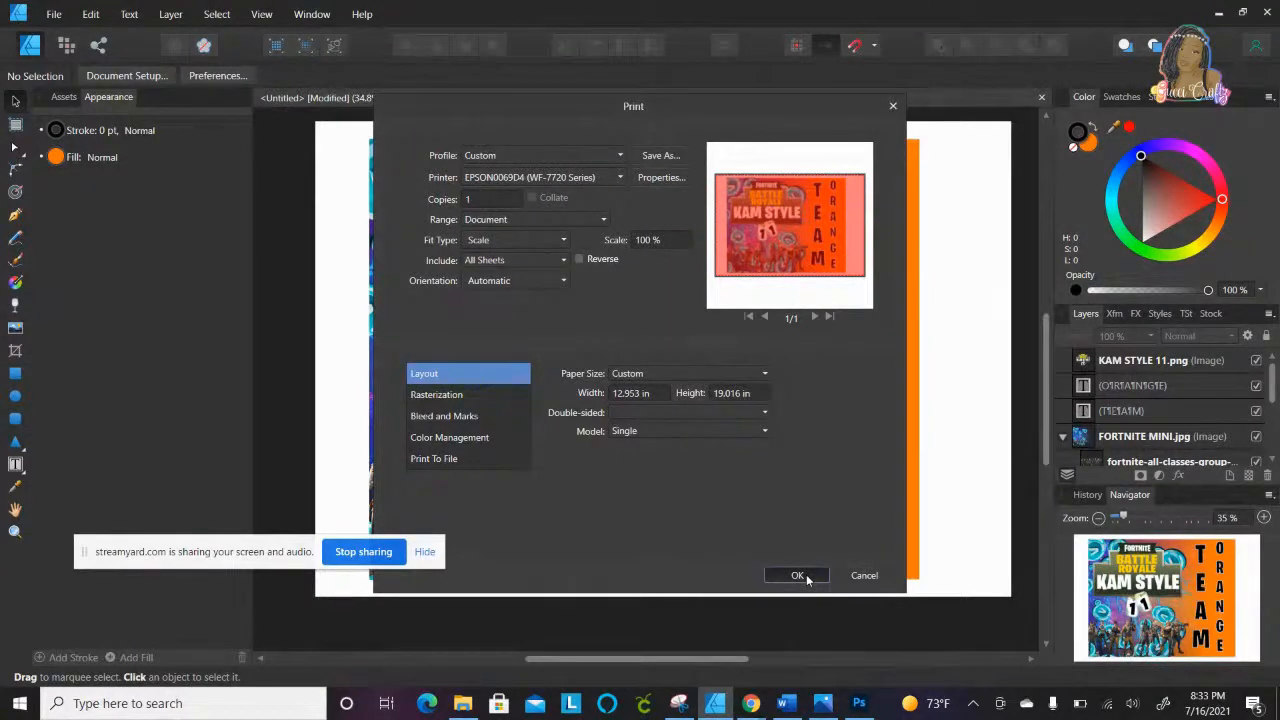
left_click(797, 575)
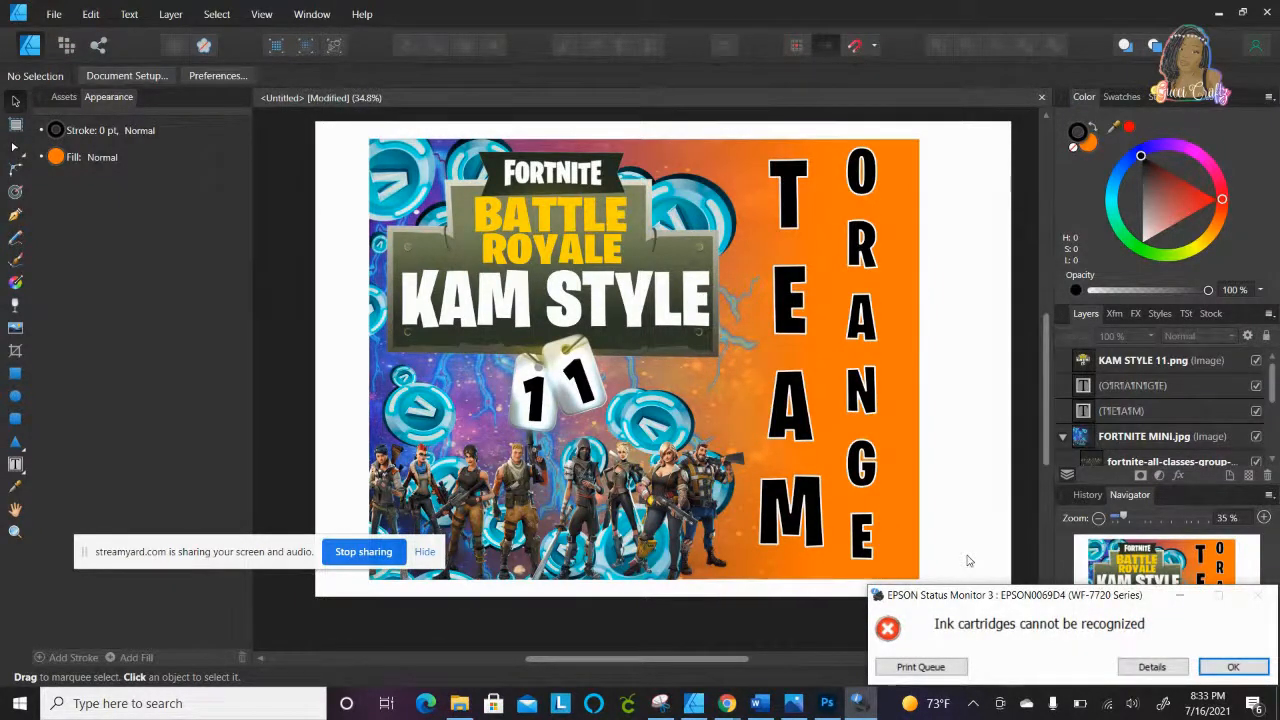
left_click(1231, 667)
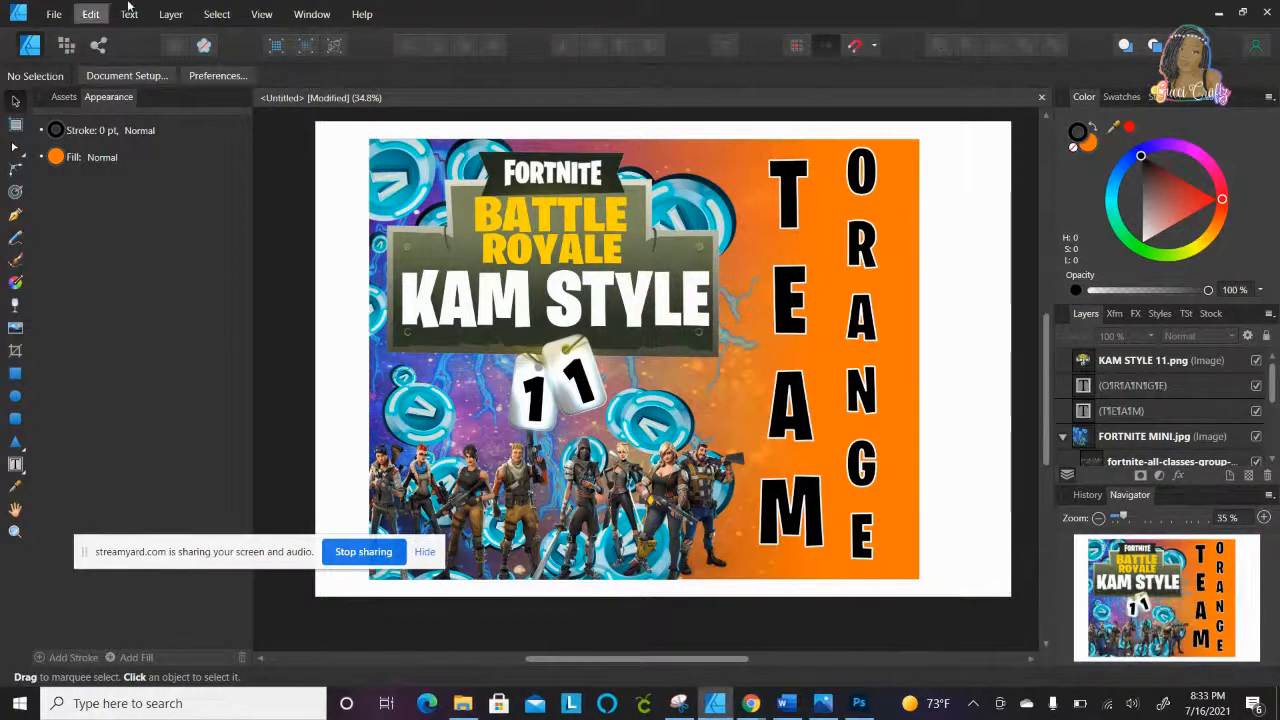
left_click(54, 14)
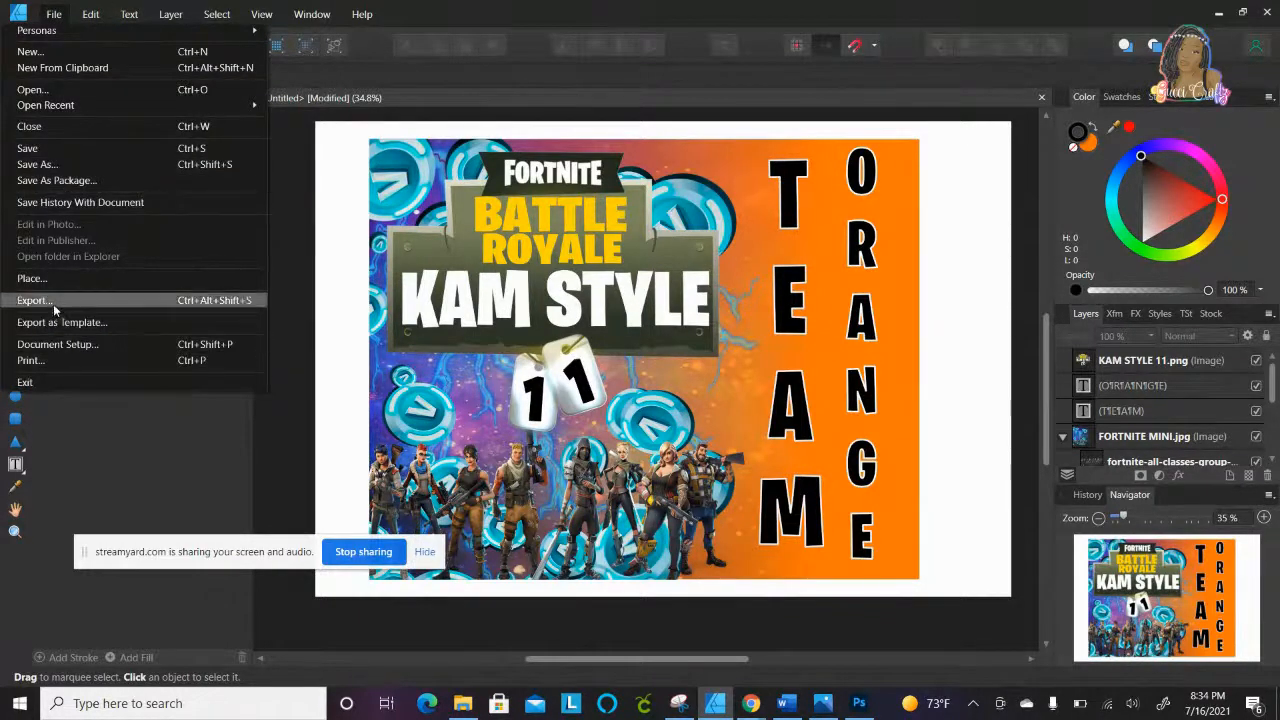
left_click(50, 360)
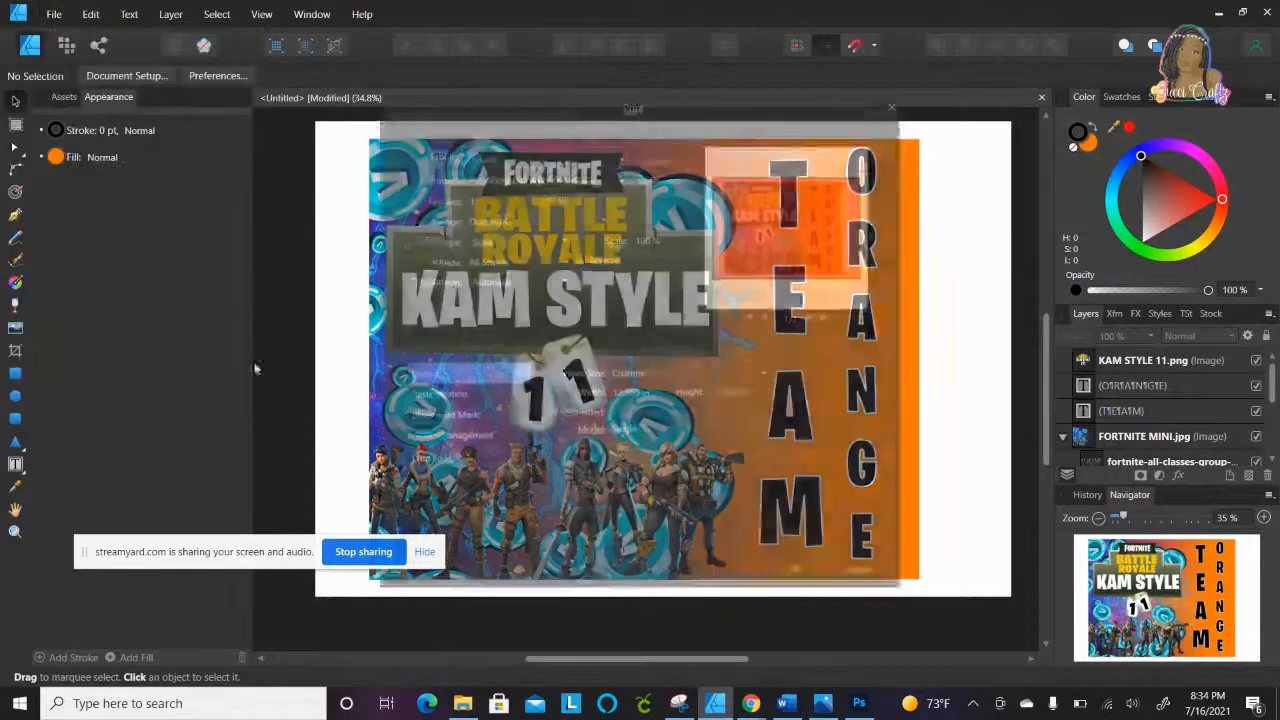
left_click(618, 178)
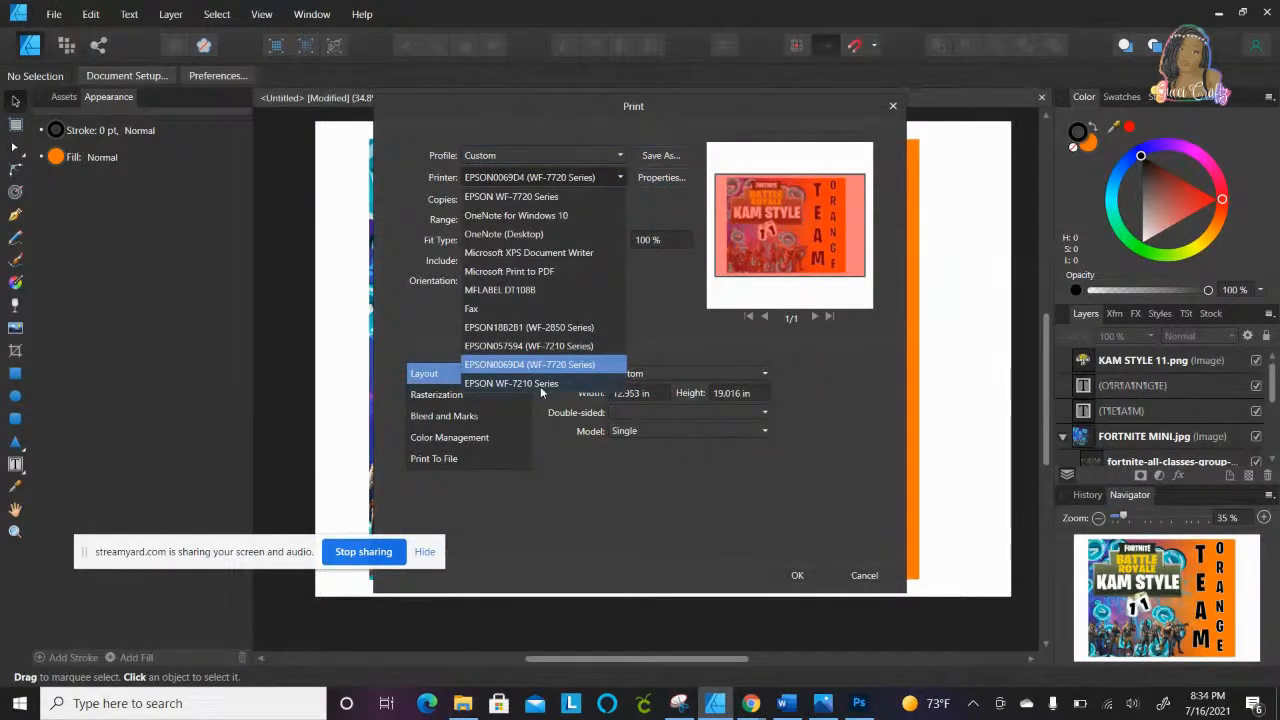
left_click(566, 370)
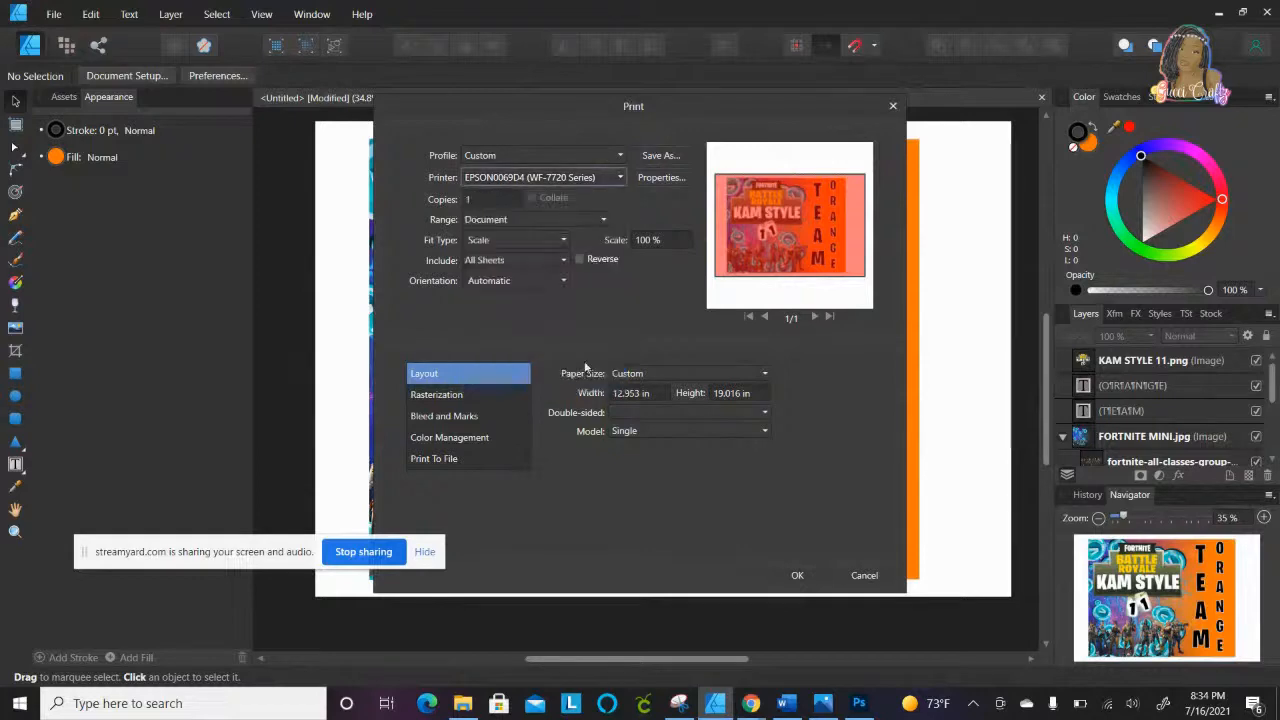
left_click(893, 106)
Step: Switch to Windows Settings, review the installed printers and scanners, and search for a printer or scanner to add
left_click(20, 710)
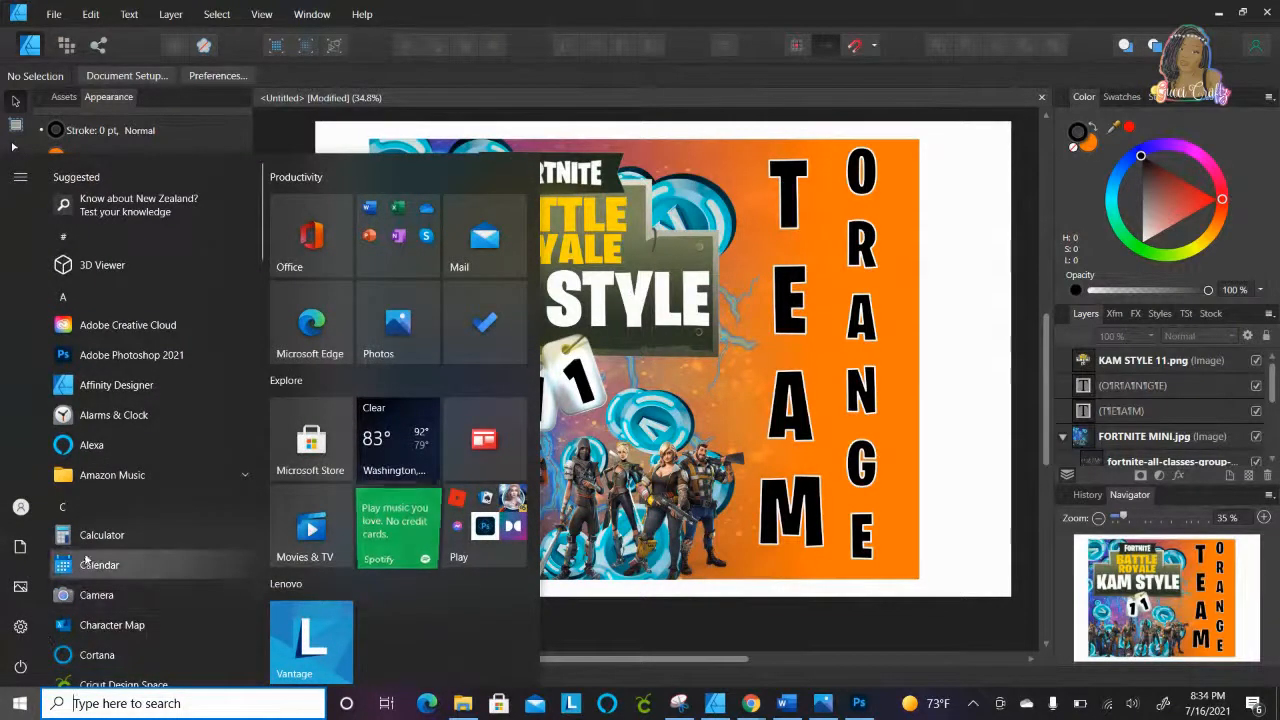
left_click(20, 626)
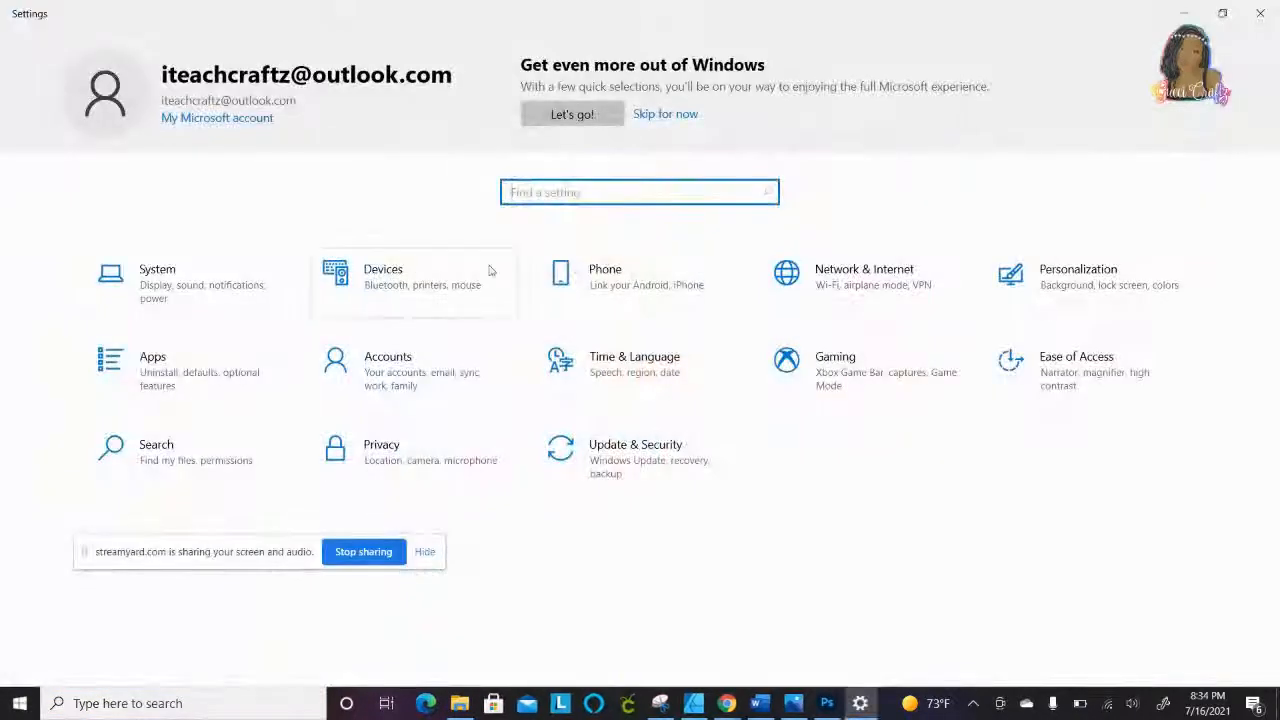
left_click(450, 288)
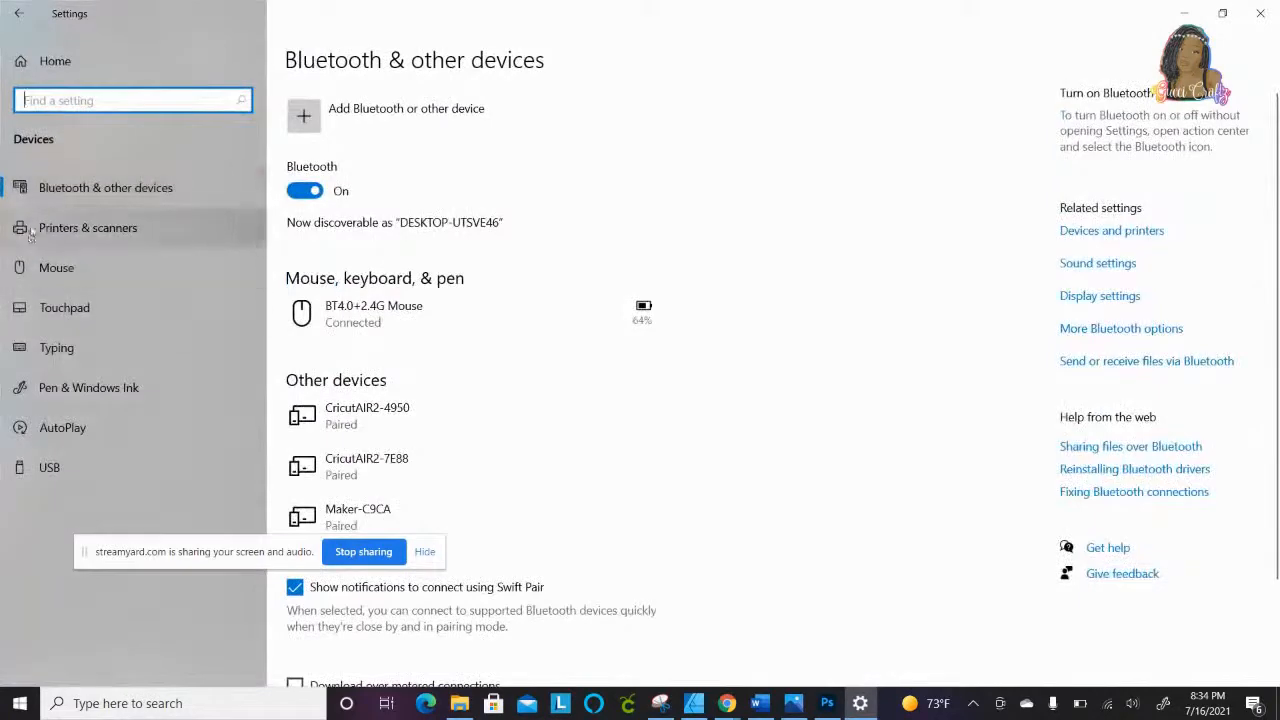
left_click(150, 228)
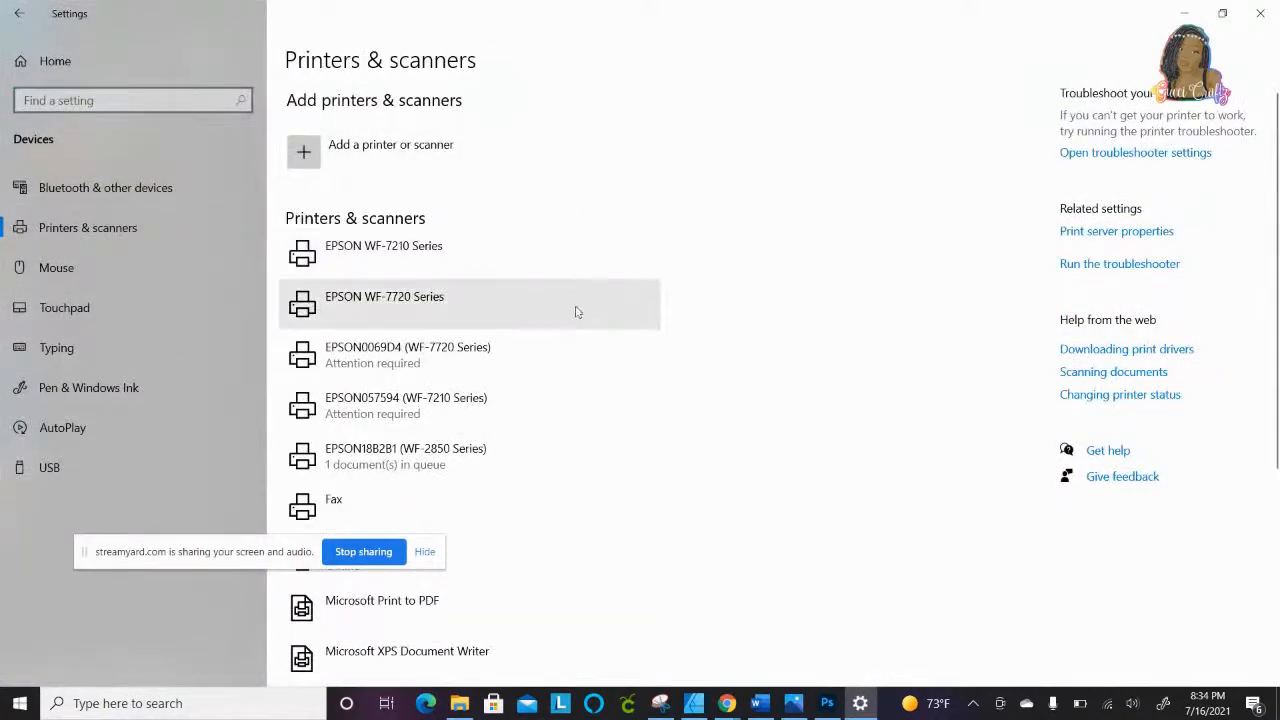
left_click(322, 165)
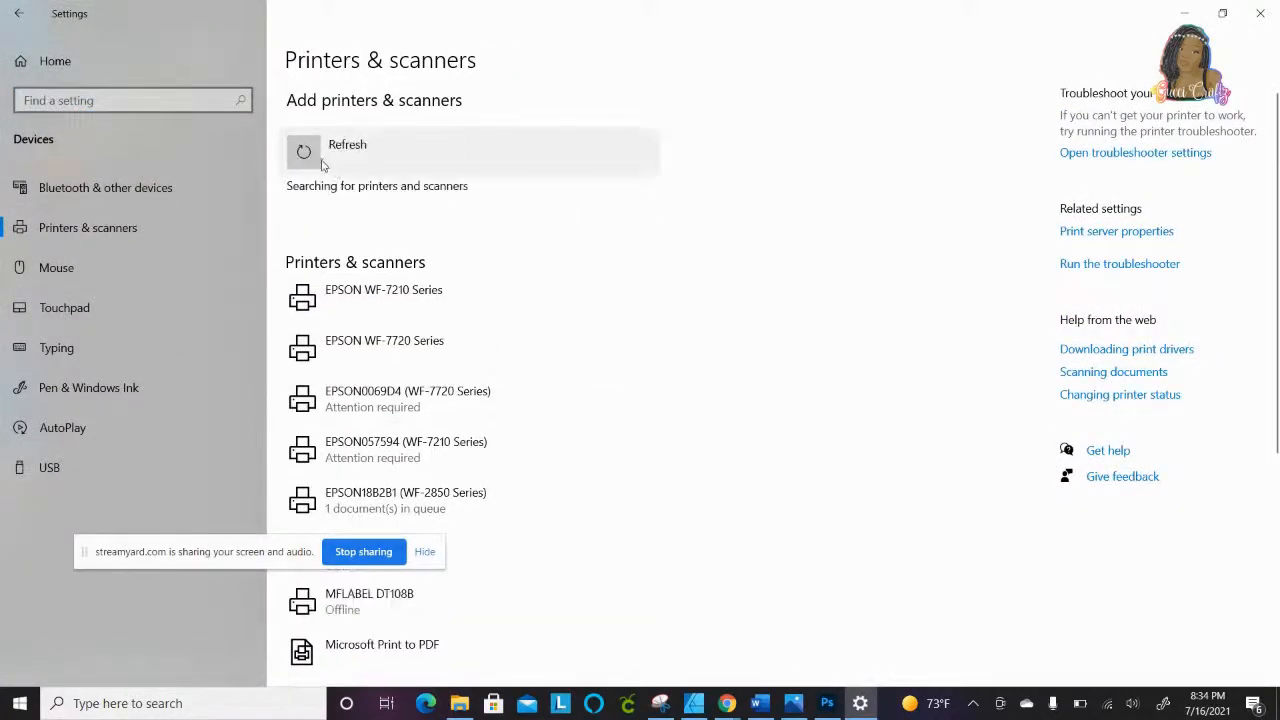
Step: Switch back to Affinity Designer, select the orange background rectangle and give it a red 0.2 pt stroke
left_click(700, 712)
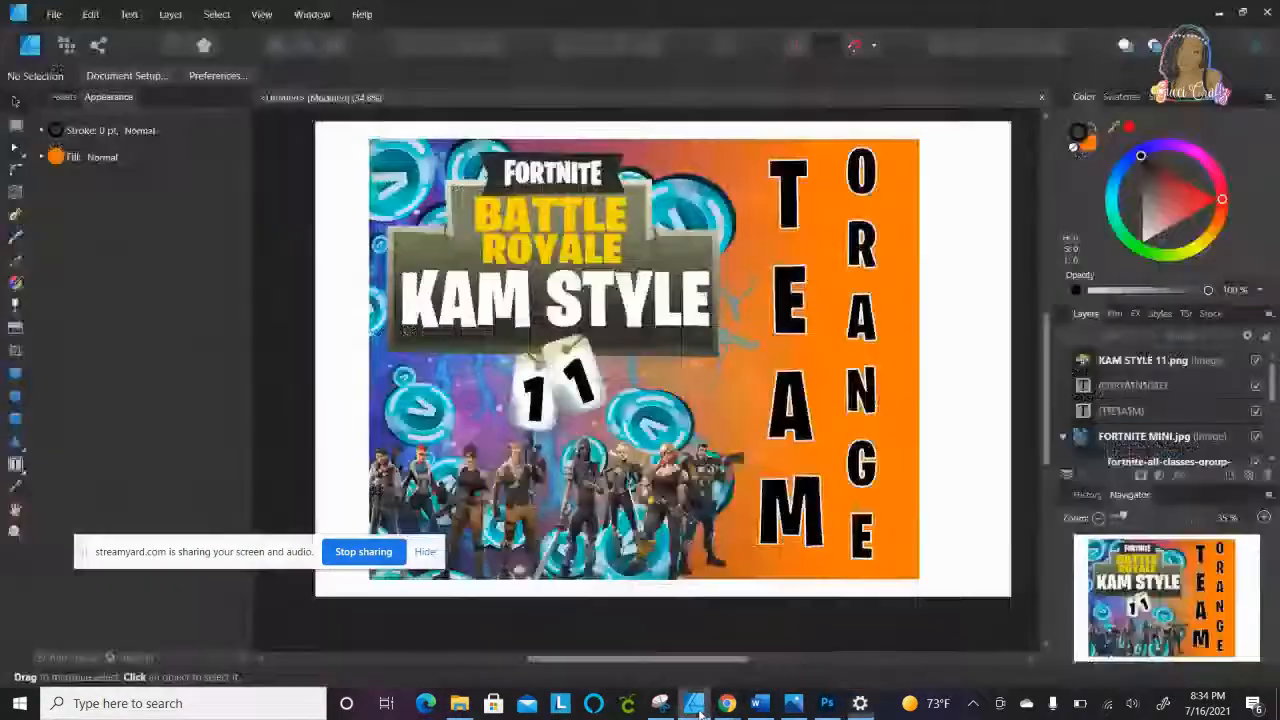
left_click(754, 144)
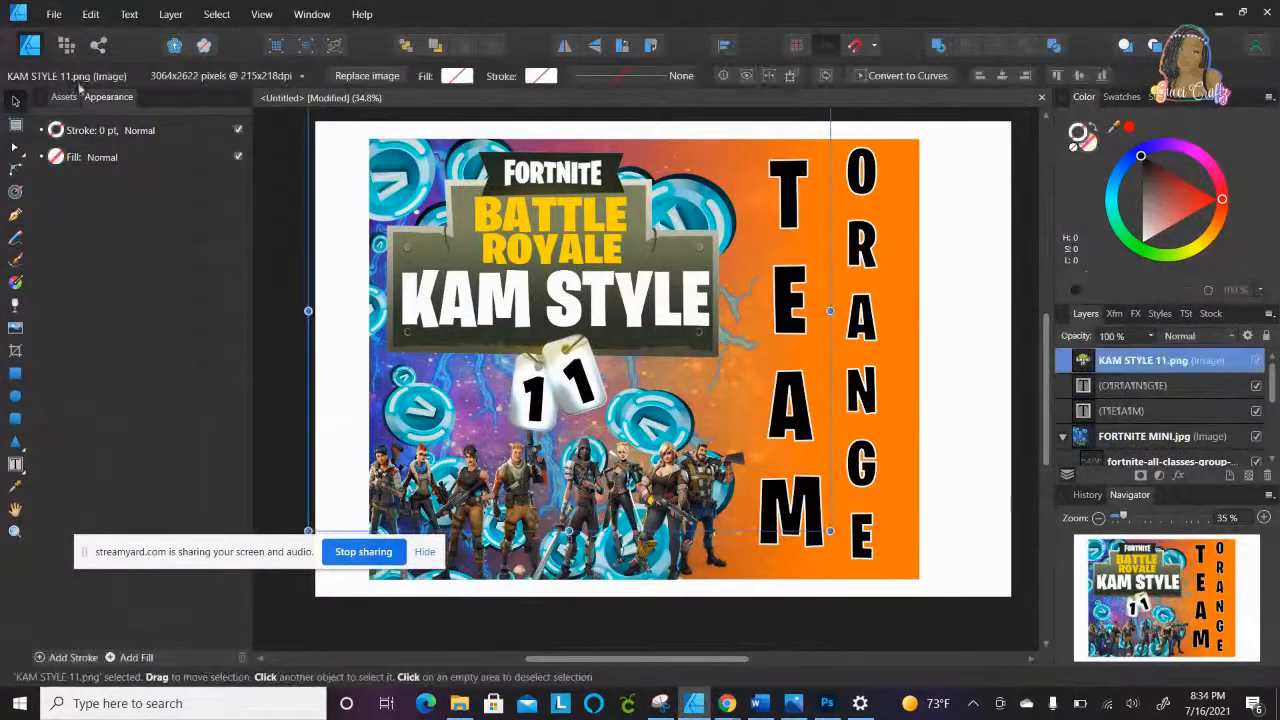
scroll(1165, 403, "down", 5)
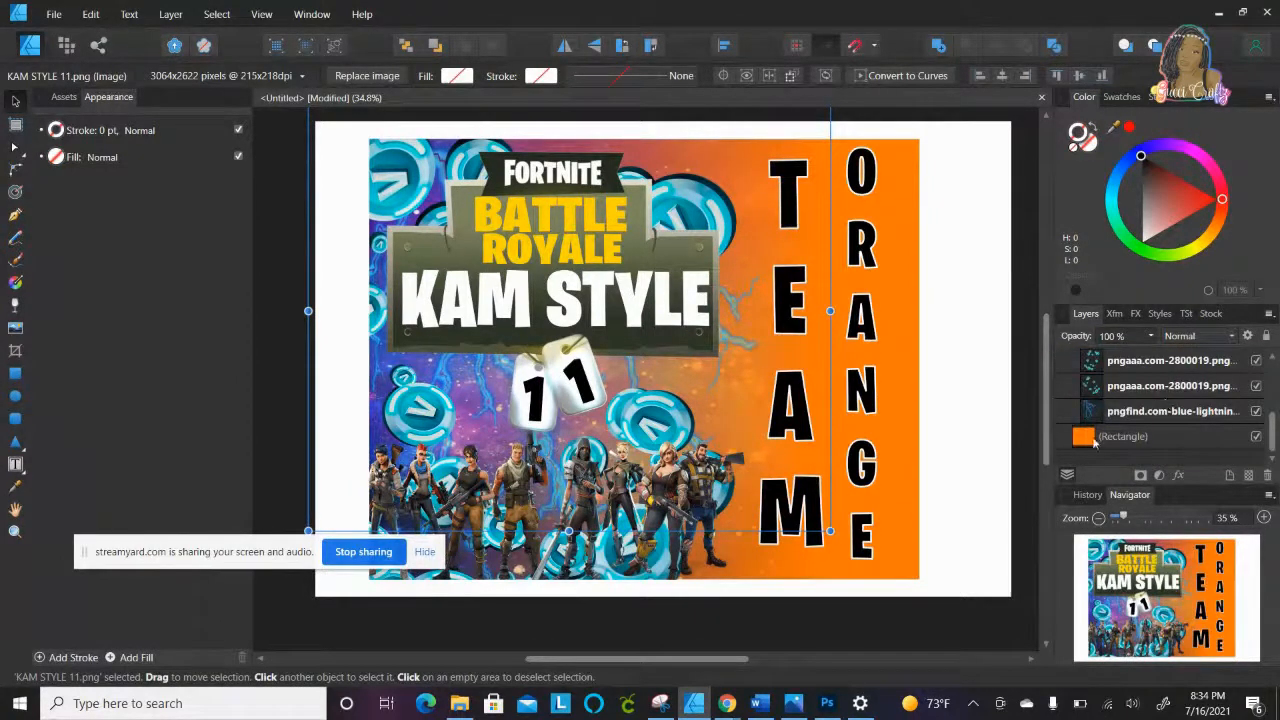
left_click(1095, 444)
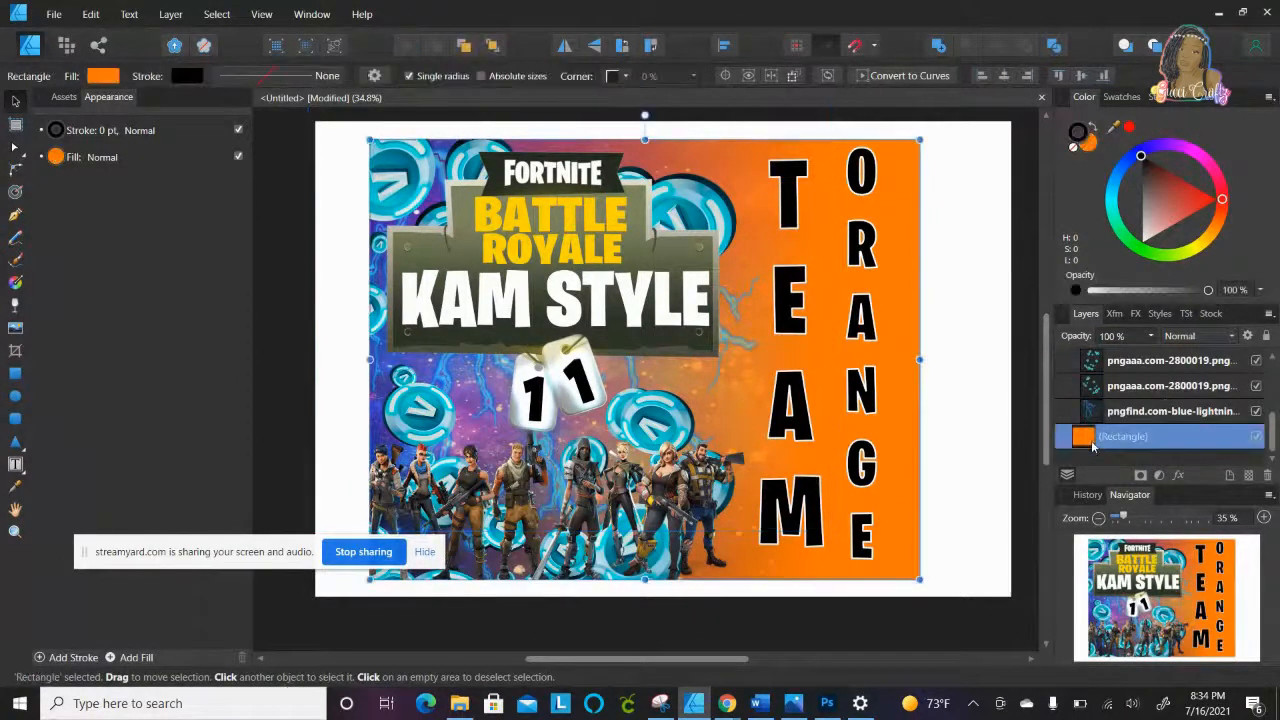
left_click(1224, 200)
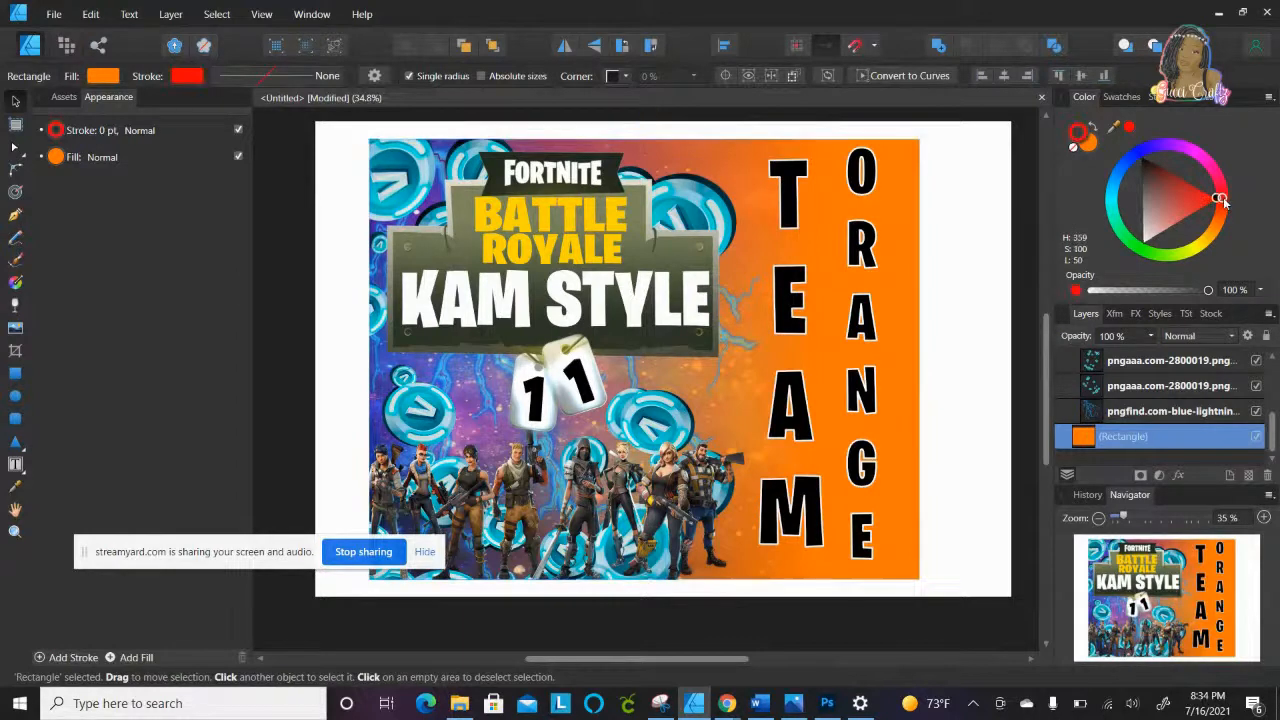
left_click(1206, 198)
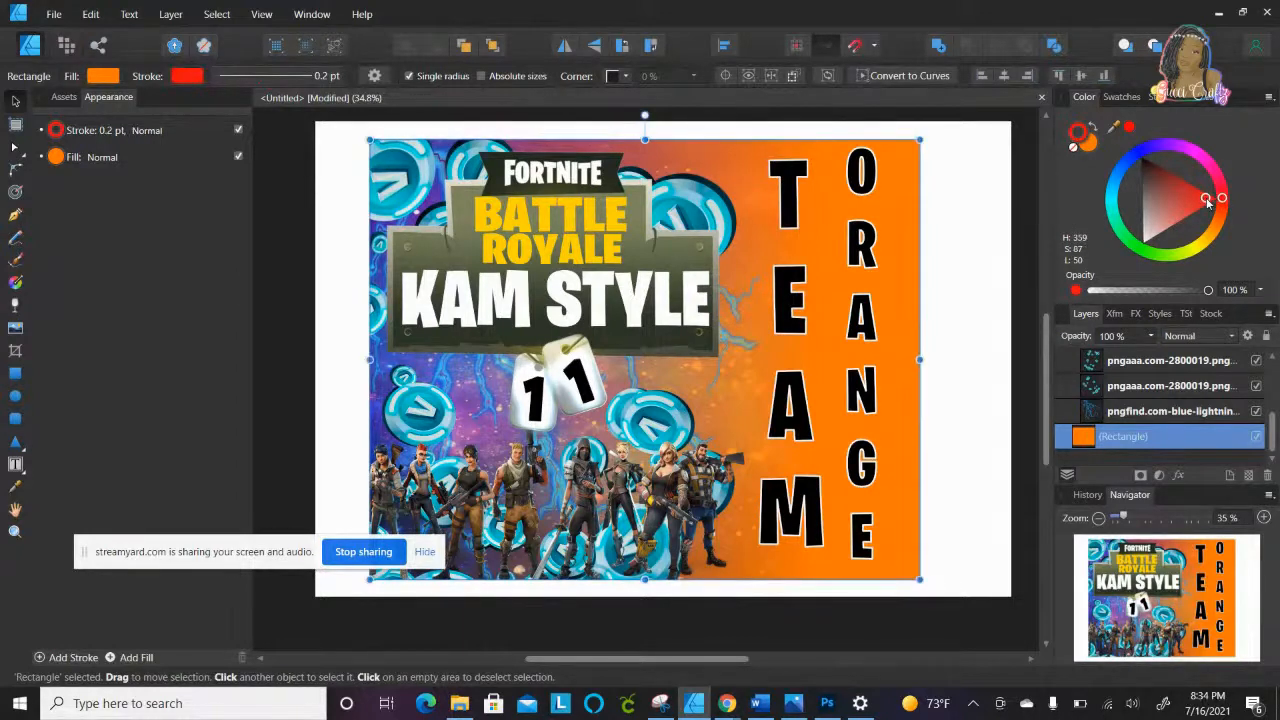
left_click(1208, 197)
Step: Change the background rectangle's fill to red with H 4, S 100, L 50
left_click(52, 158)
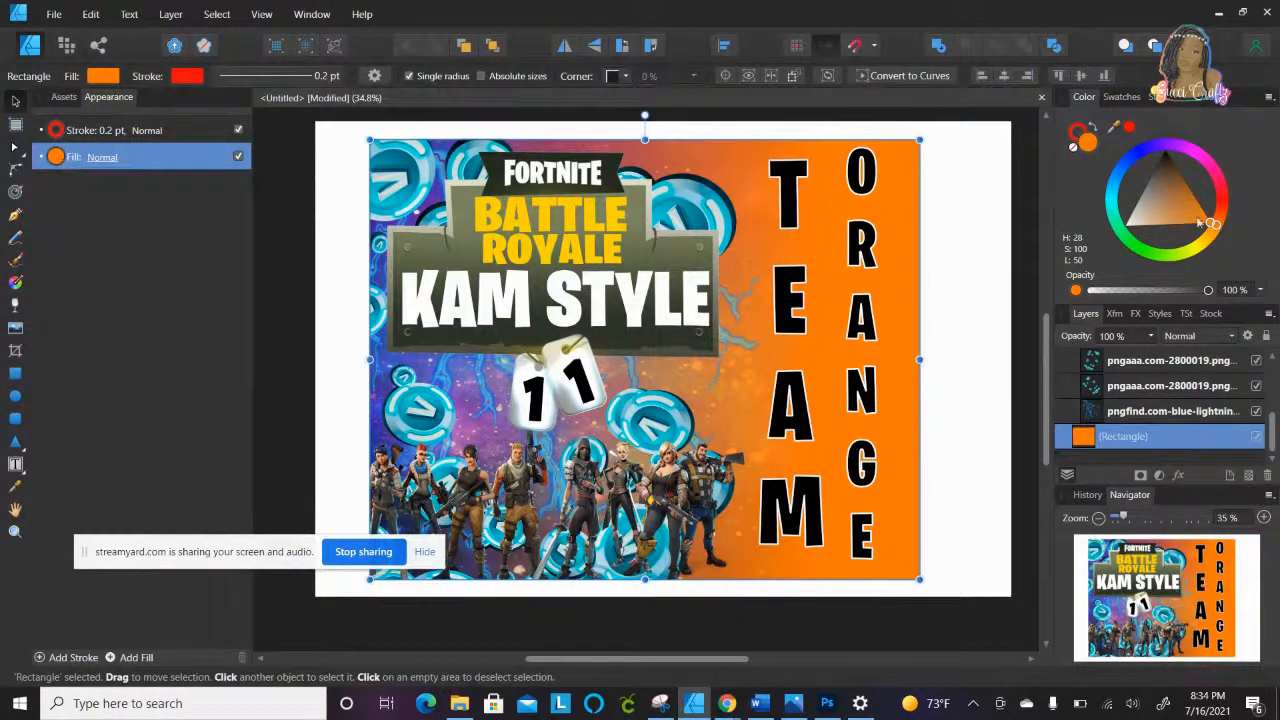
left_click(1222, 198)
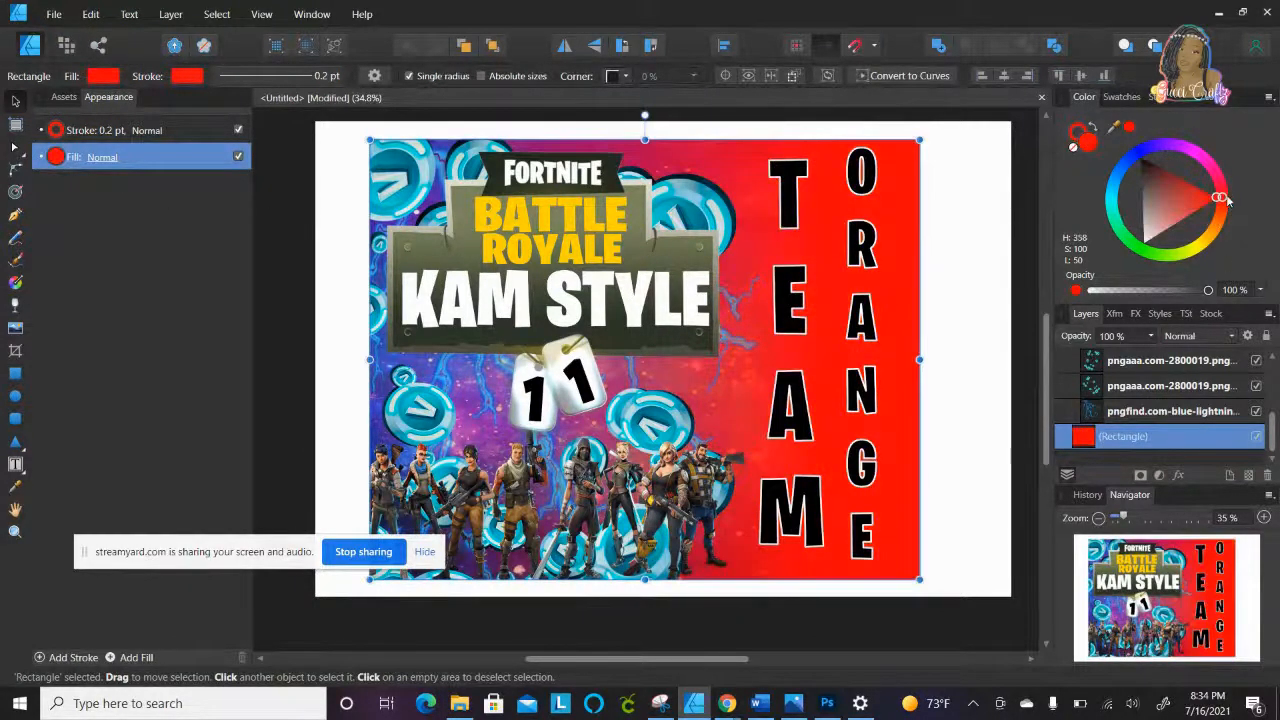
mouse_move(1228, 200)
left_mouse_down()
mouse_move(1232, 188)
mouse_move(1228, 203)
left_mouse_up()
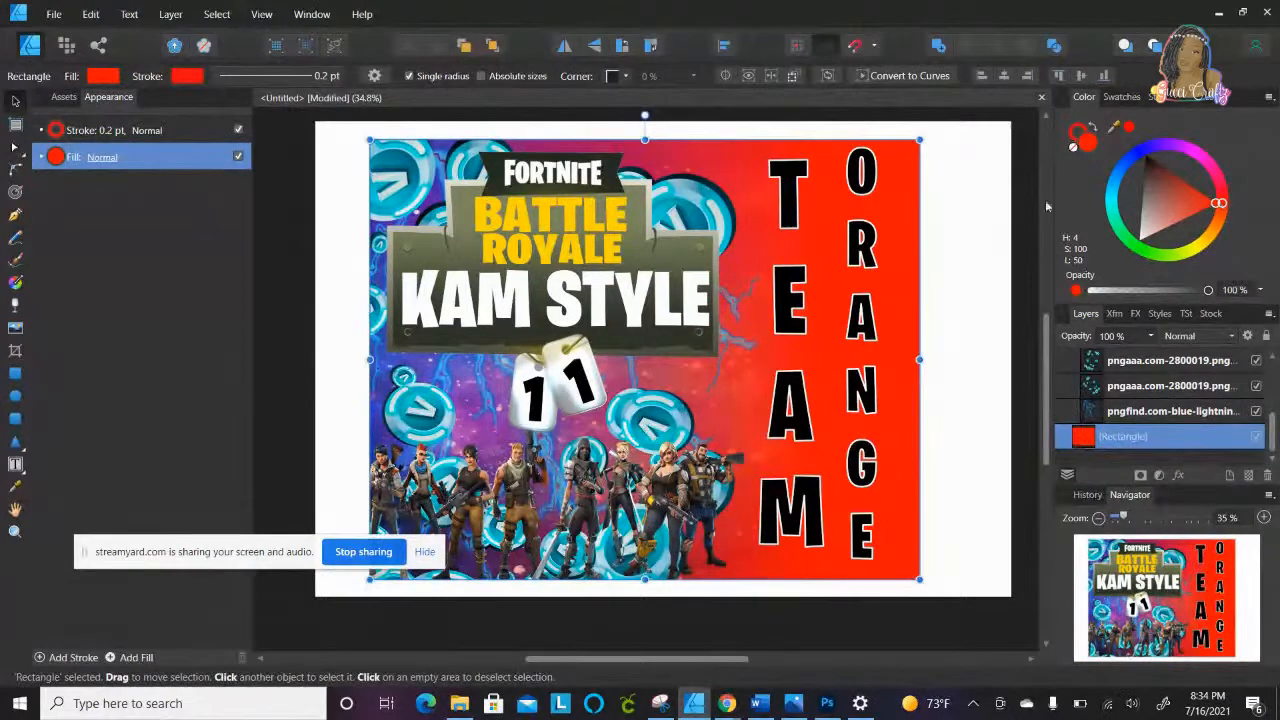
Step: Edit the vertical ORANGE text and delete its letters O and A together with their empty lines
left_click(866, 172)
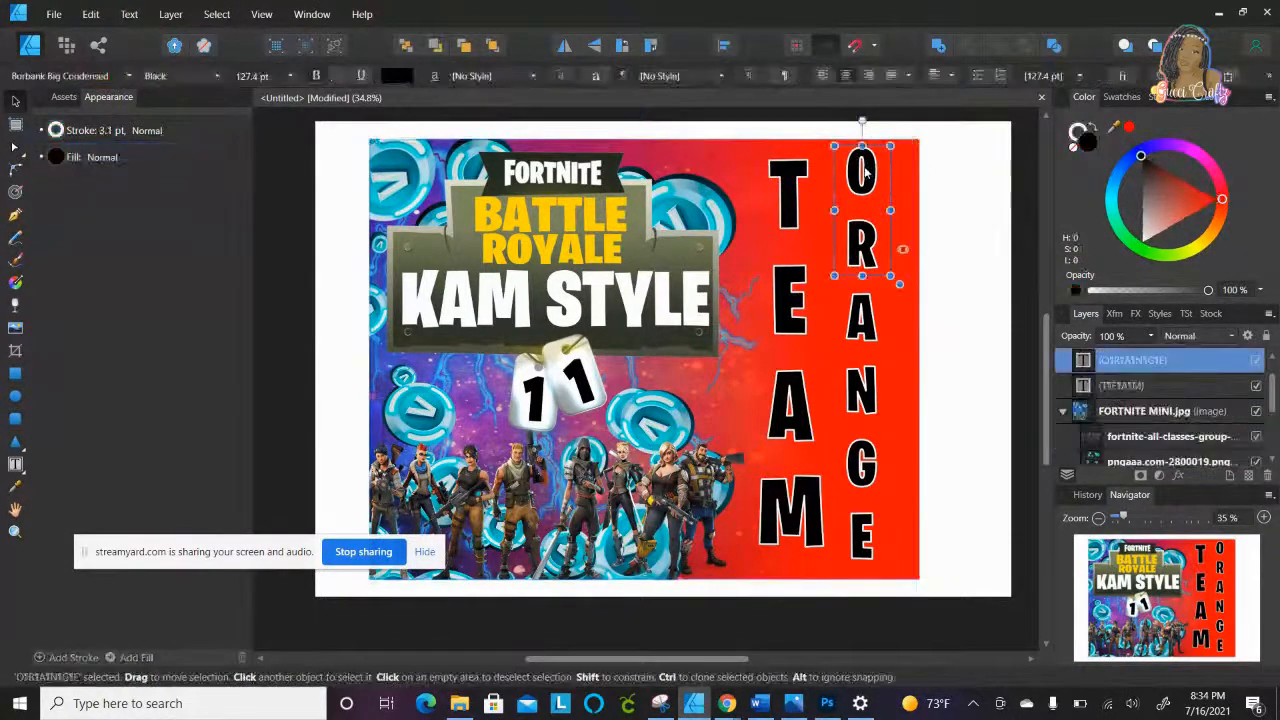
double_click(868, 170)
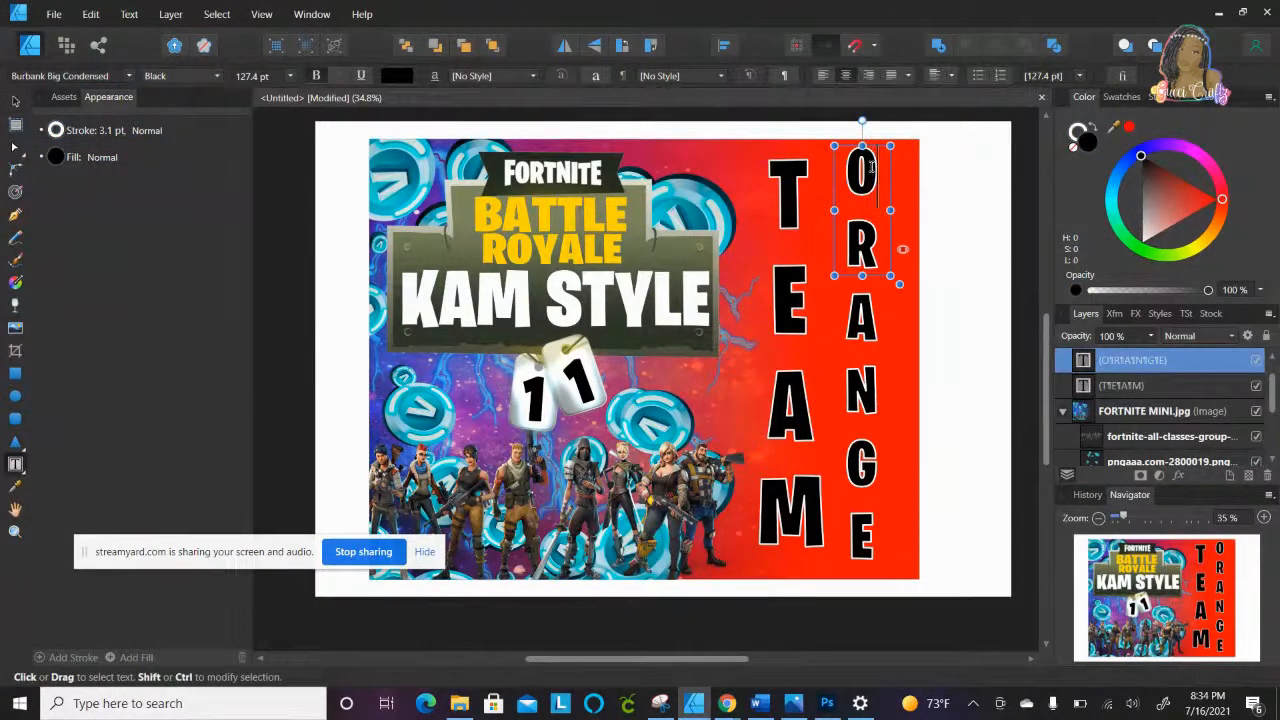
key("BackSpace")
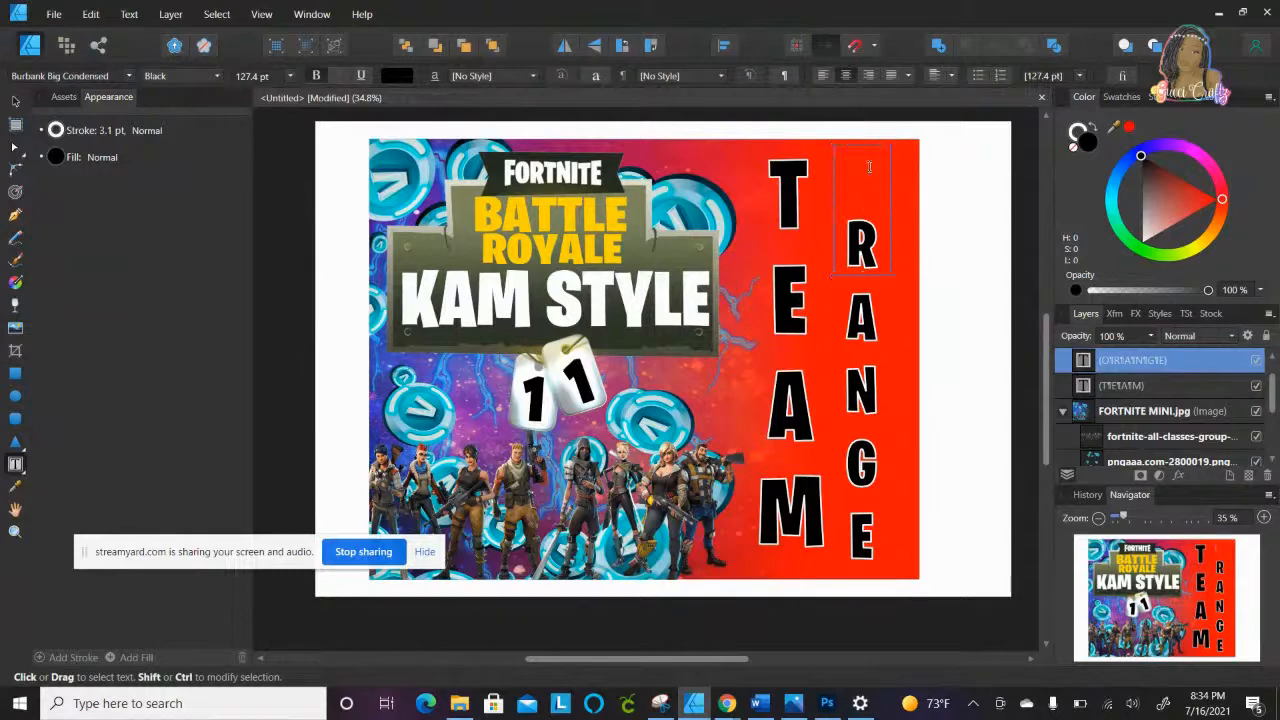
key("Escape")
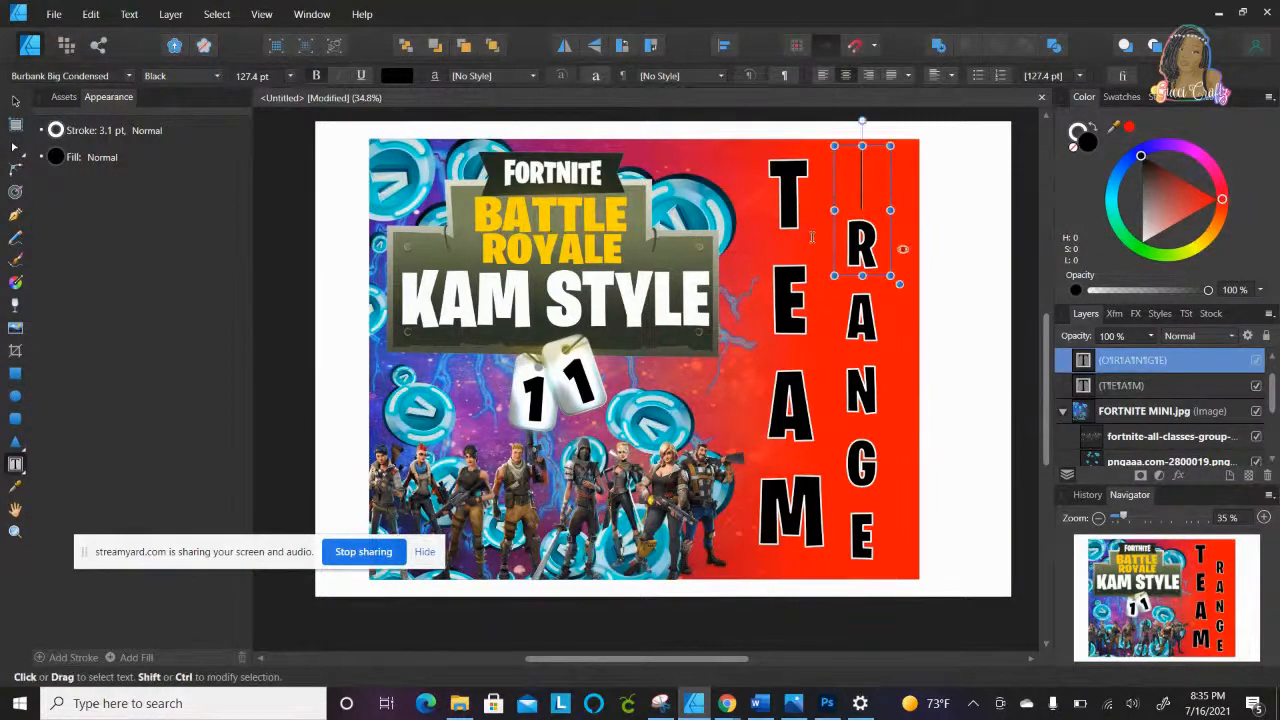
left_click(849, 240)
key("BackSpace")
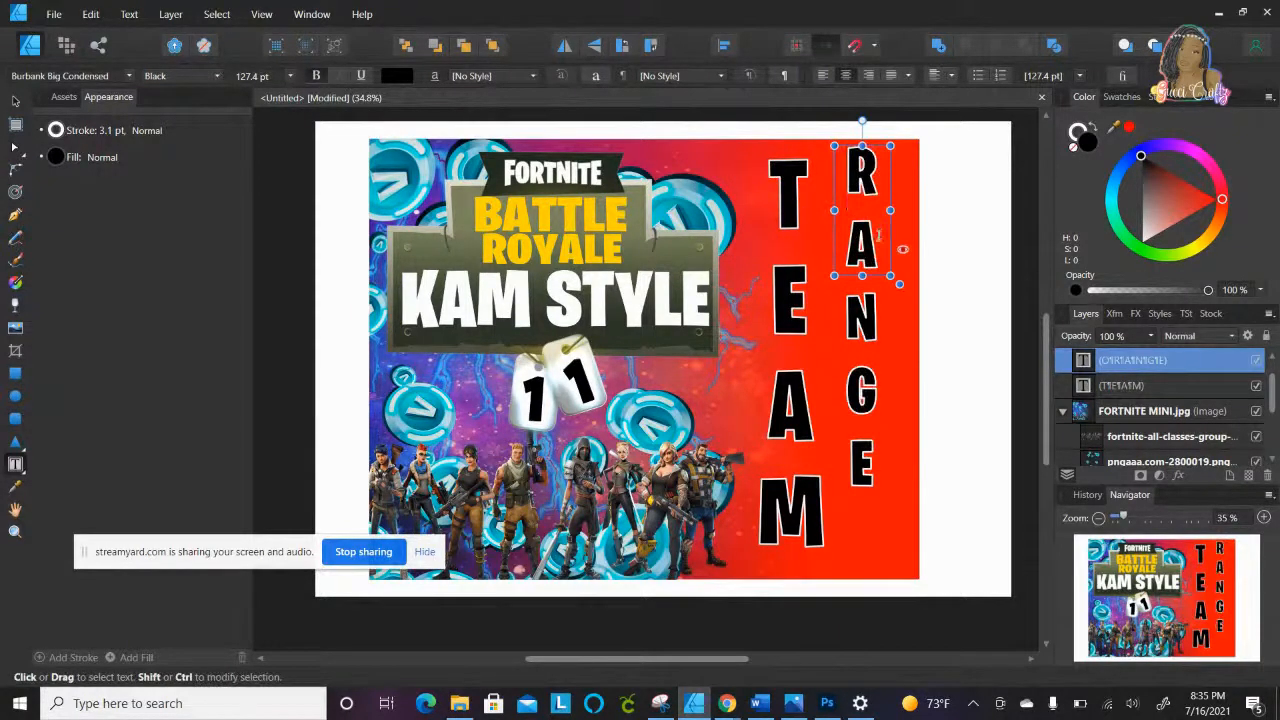
left_click_drag(879, 240, 849, 228)
key("BackSpace")
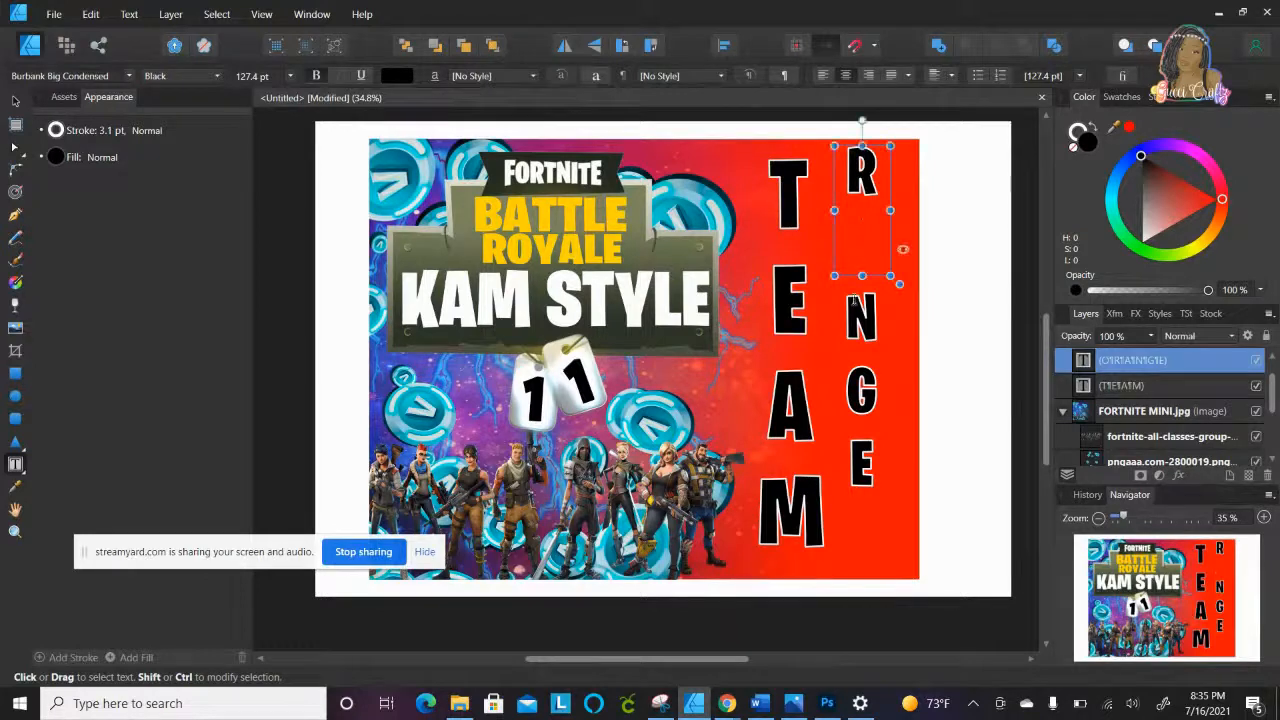
key("BackSpace")
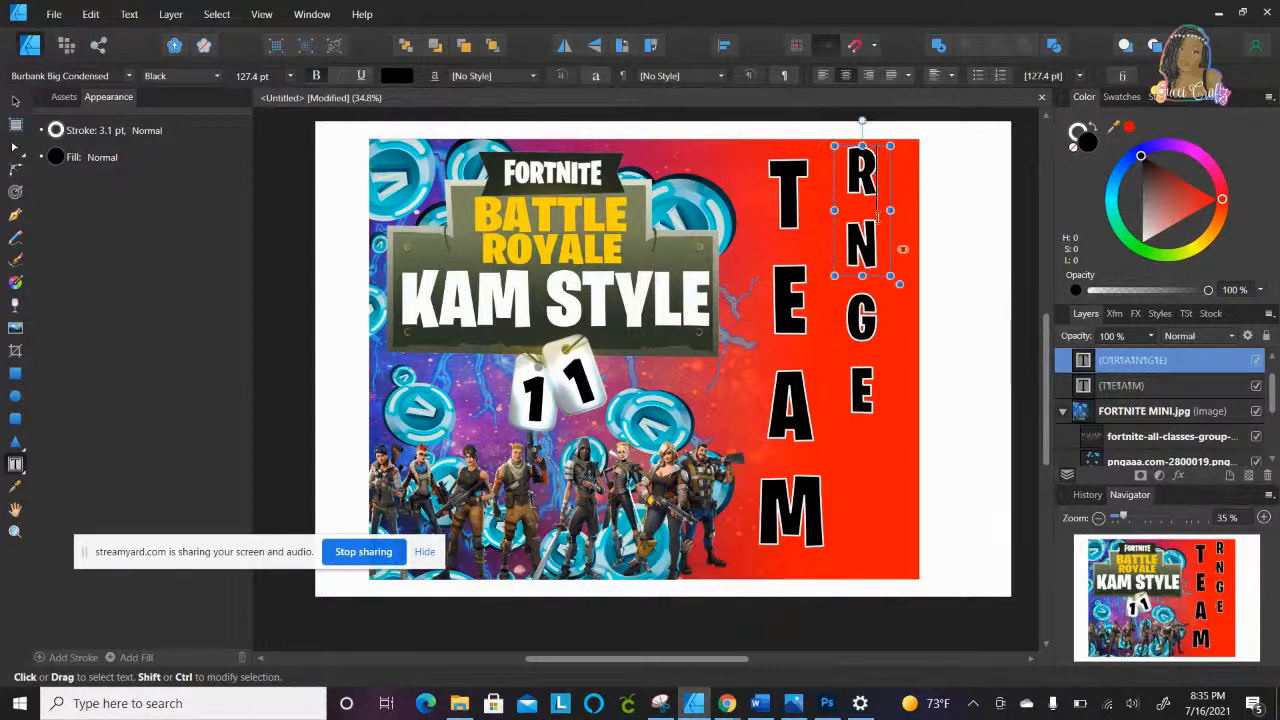
Step: Delete the letters N and G from the vertical text and add a D below the E so it reads RED
left_click_drag(877, 243, 844, 231)
key("BackSpace")
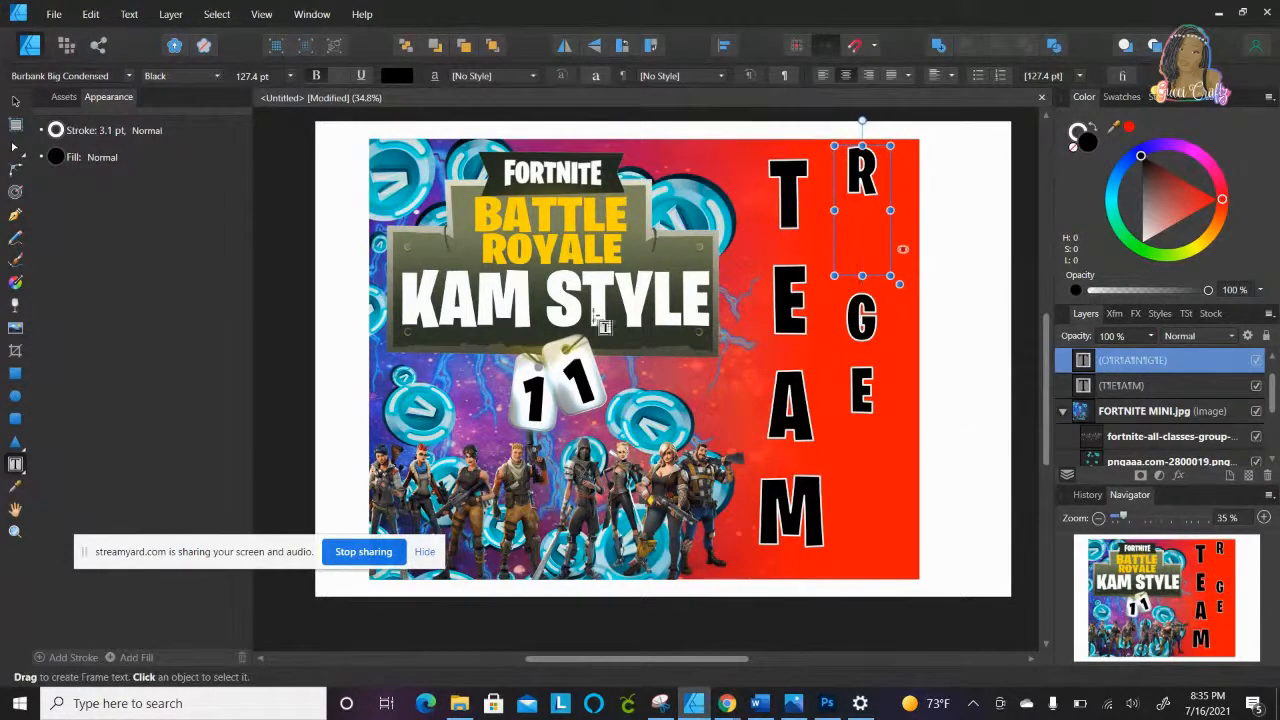
left_click_drag(886, 323, 834, 323)
key("BackSpace")
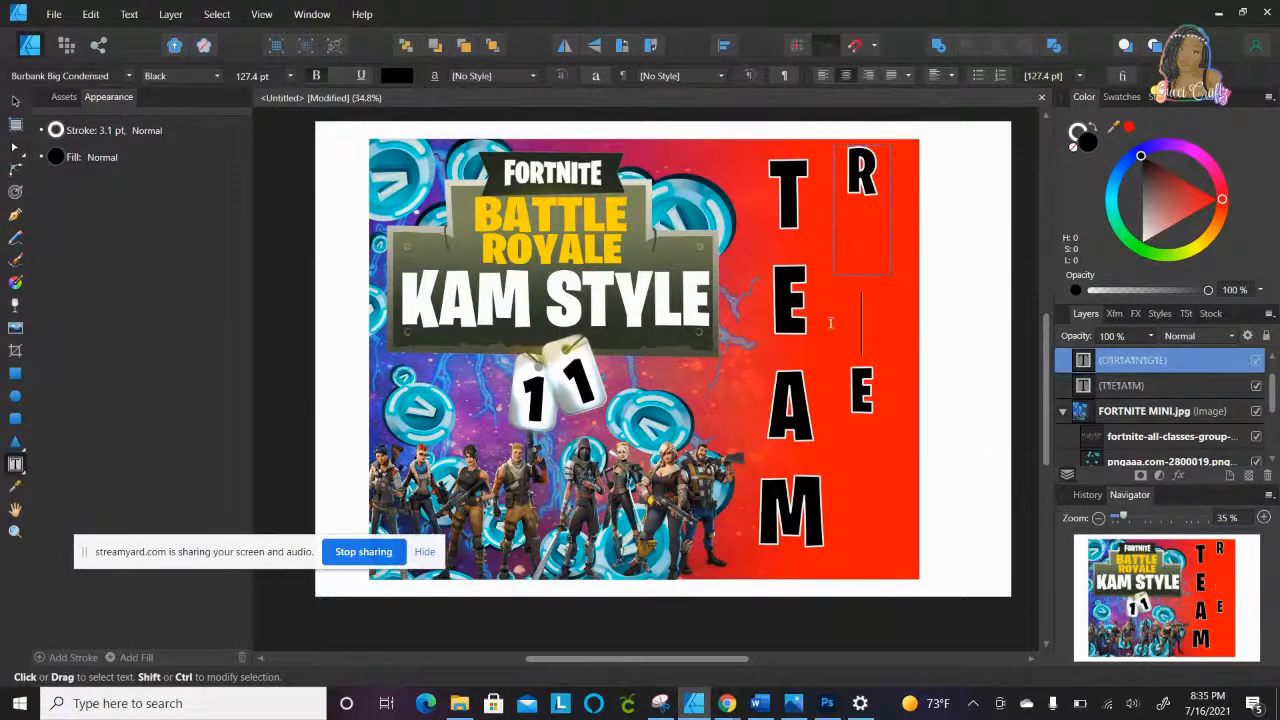
key("BackSpace")
key("BackSpace")
key("Escape")
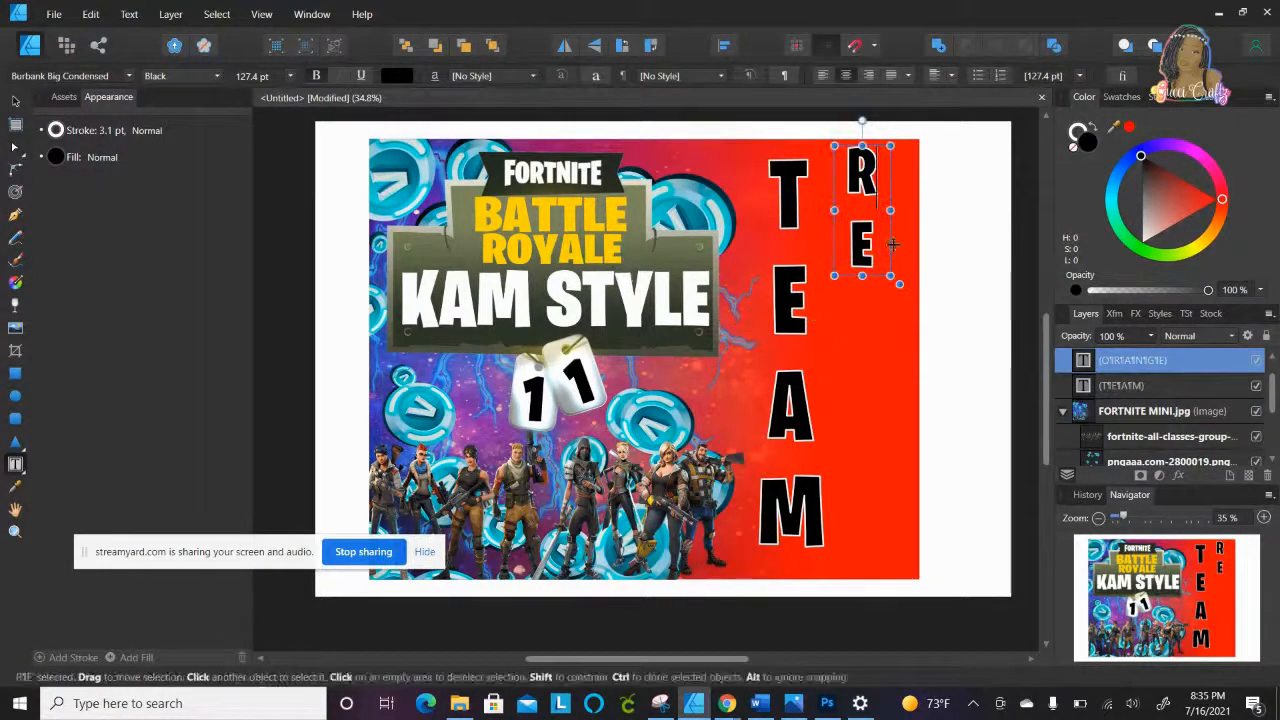
left_click(887, 252)
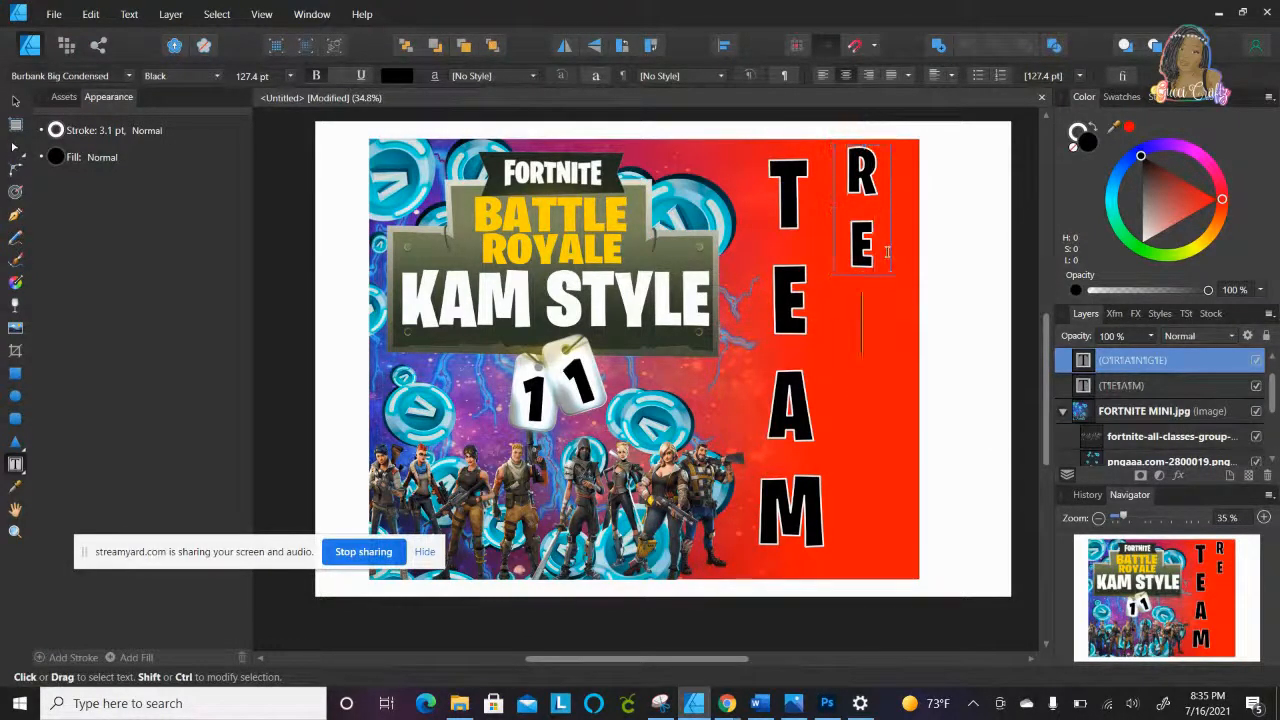
type("D")
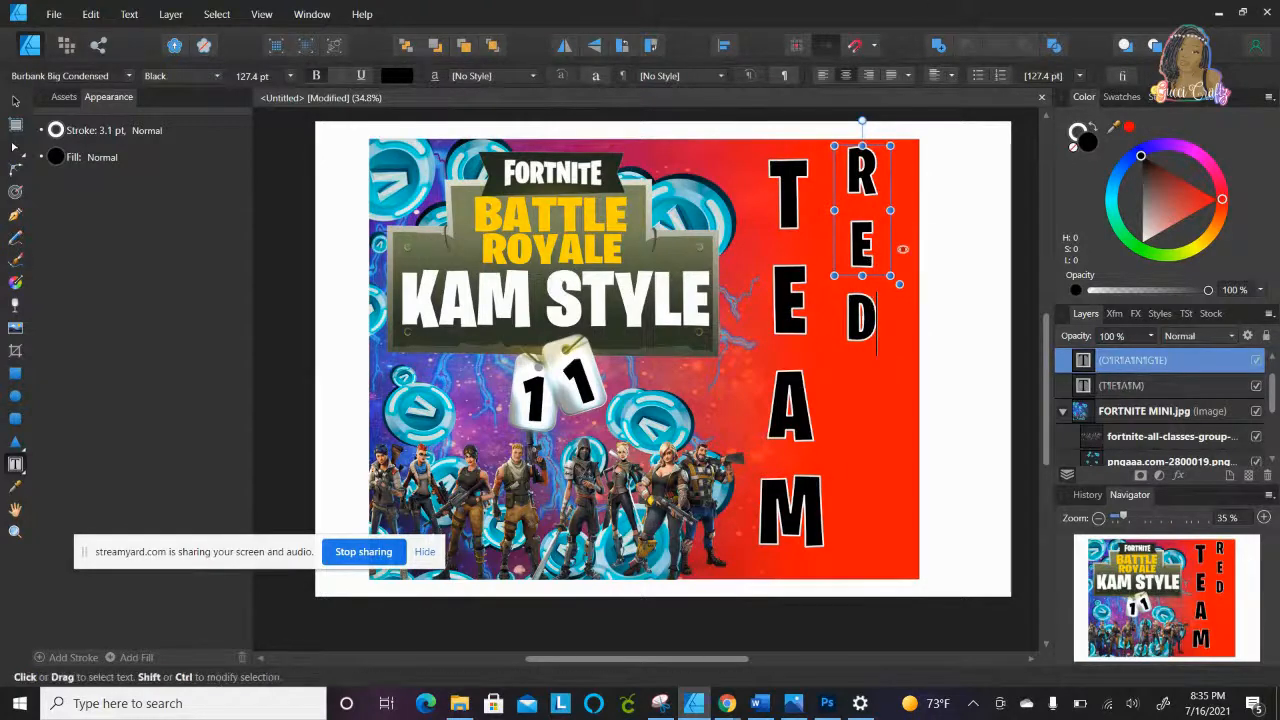
Step: Enlarge the RED text to 236.3 pt, move it beside TEAM within the red background, and deselect it
left_click_drag(890, 276, 926, 402)
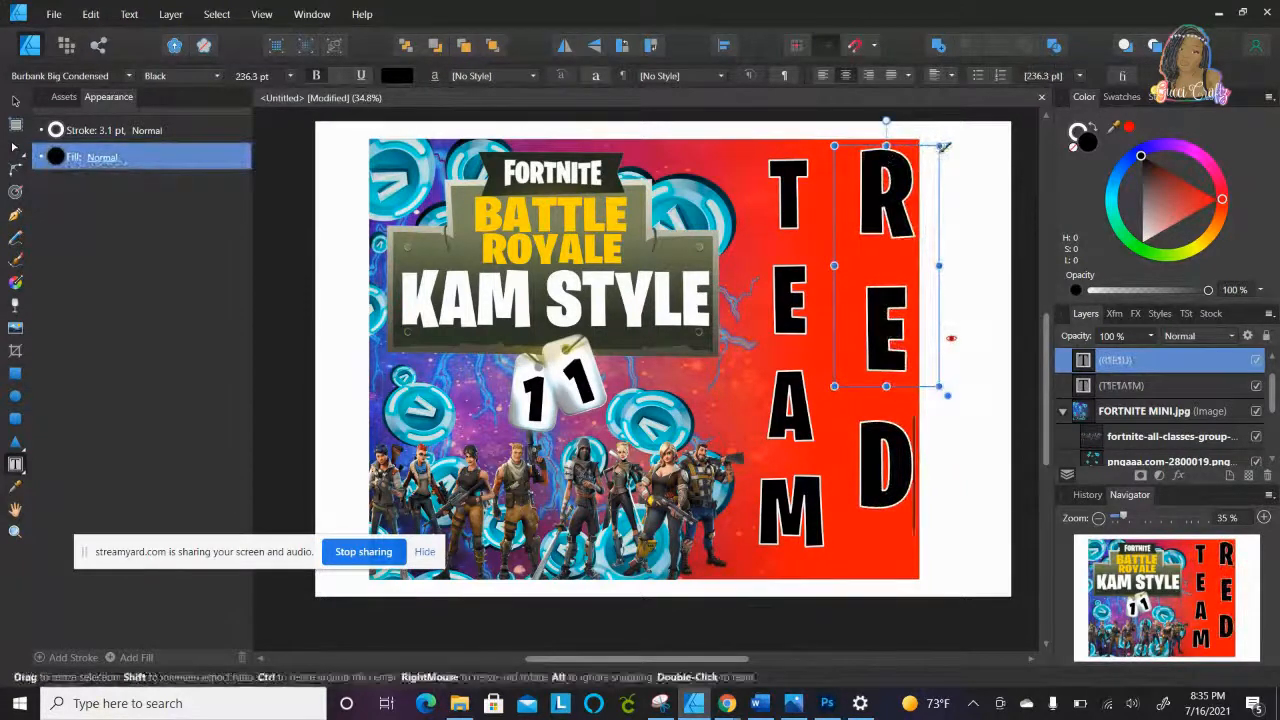
left_click(963, 158)
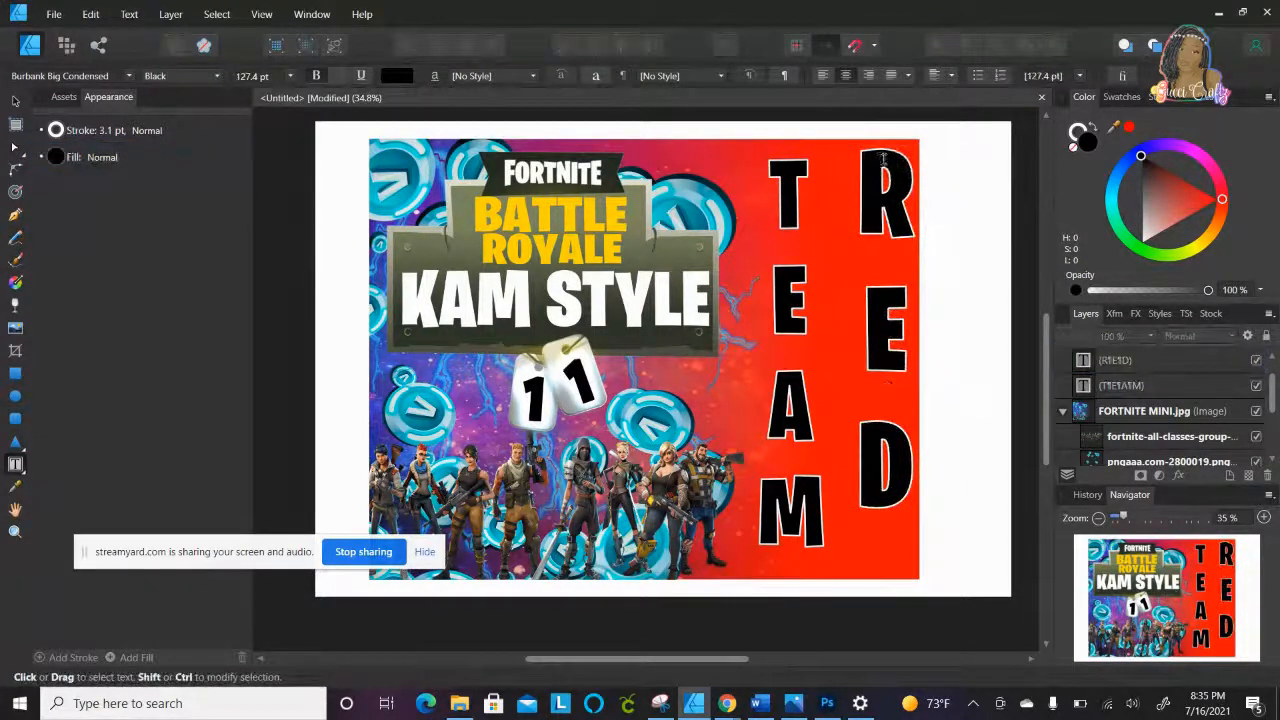
left_click(893, 170)
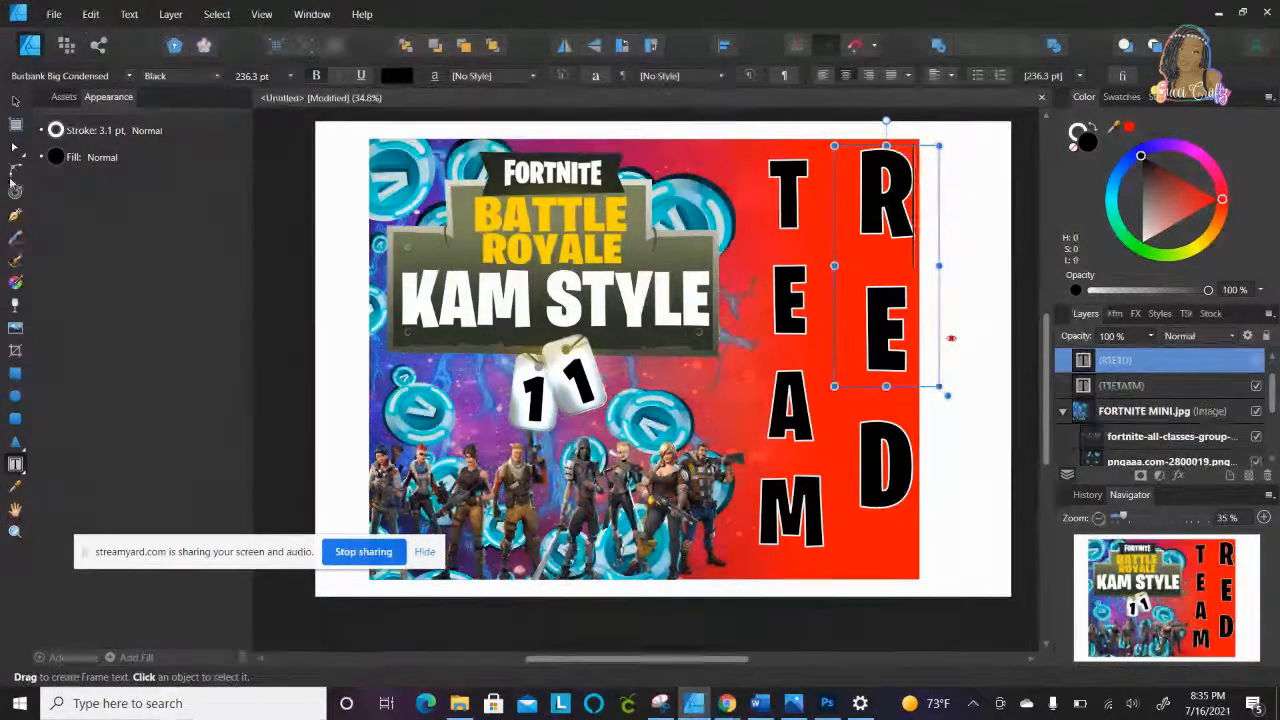
left_click(15, 101)
left_click_drag(886, 193, 867, 205)
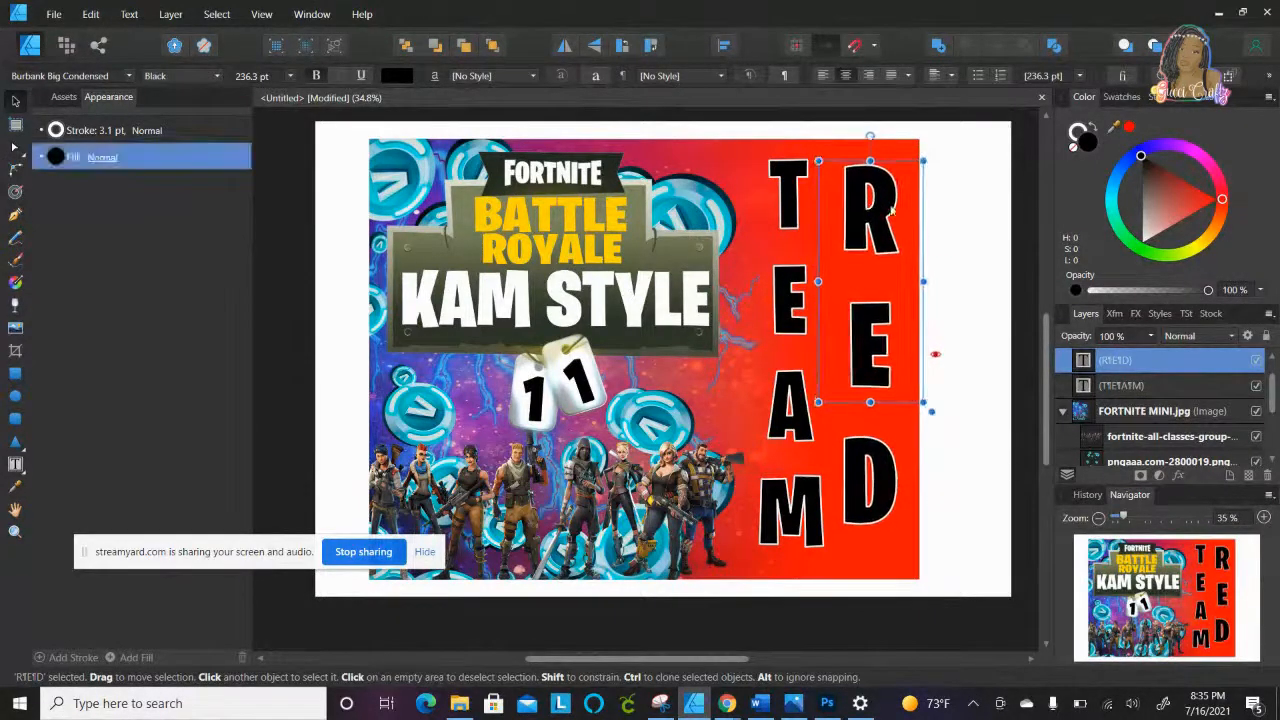
left_click(952, 204)
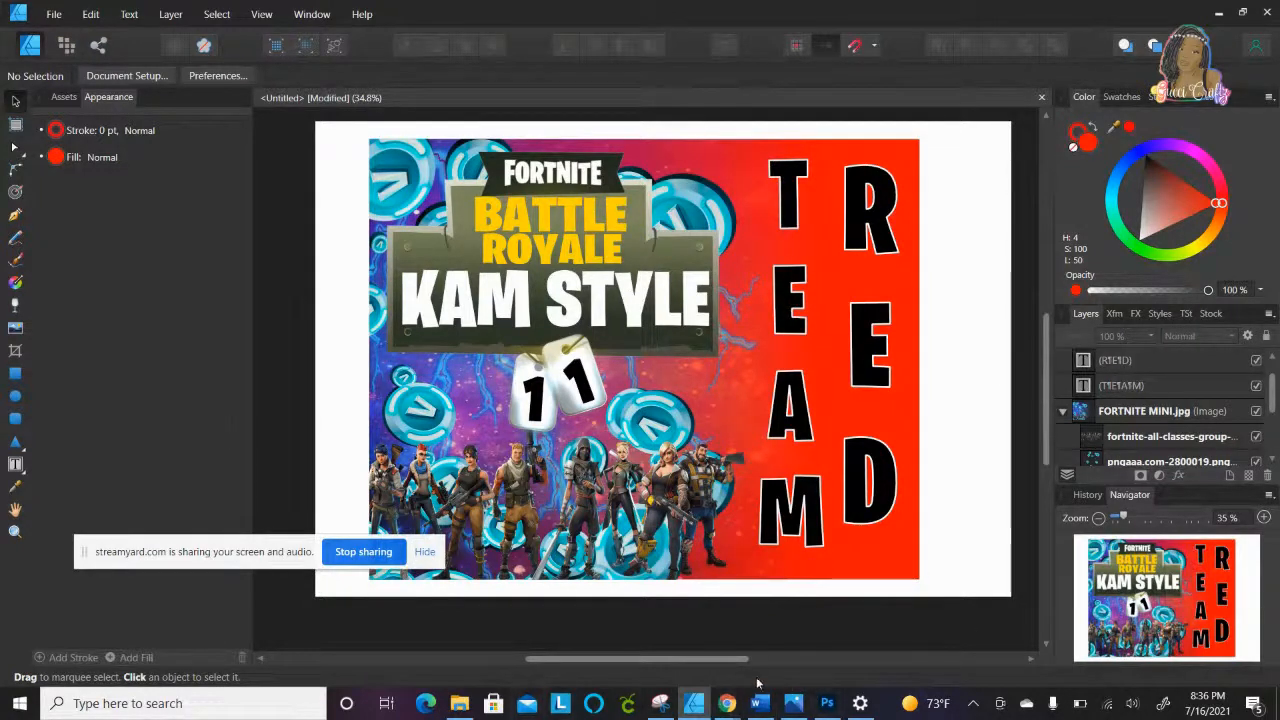
Step: Switch to Windows Settings and review the available and installed printers and scanners
left_click(860, 703)
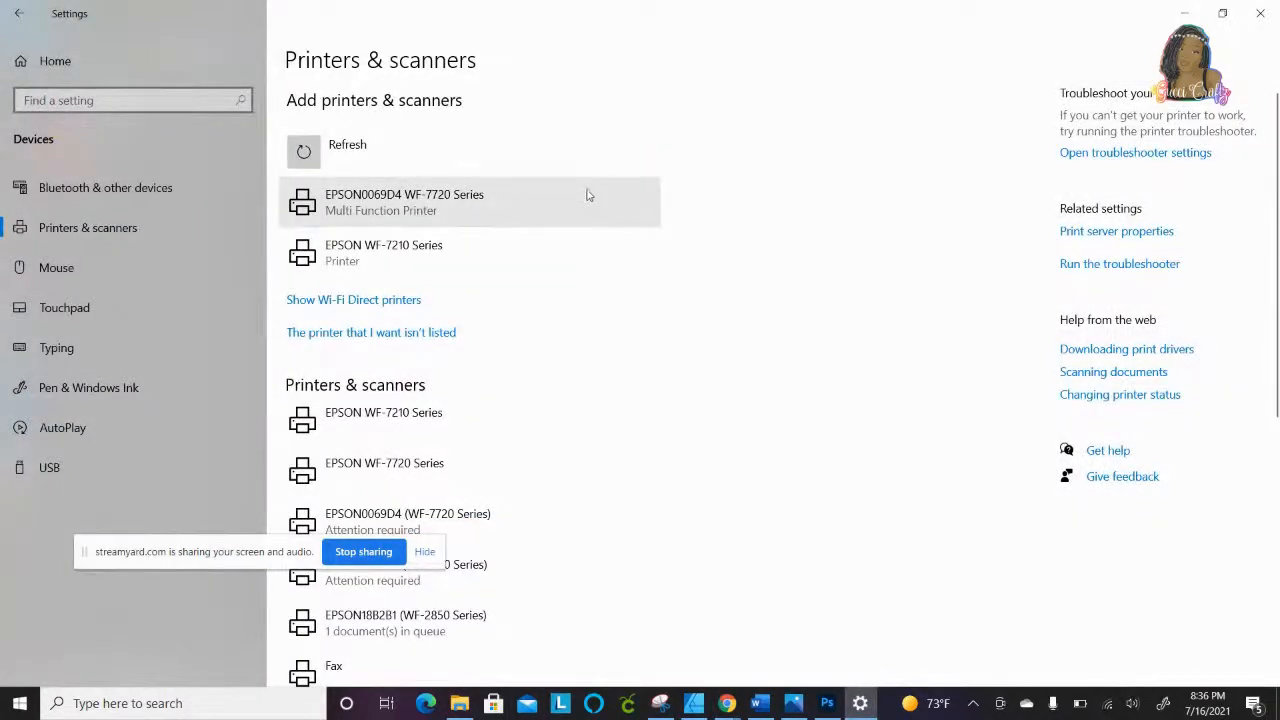
scroll(591, 197, "down", 2)
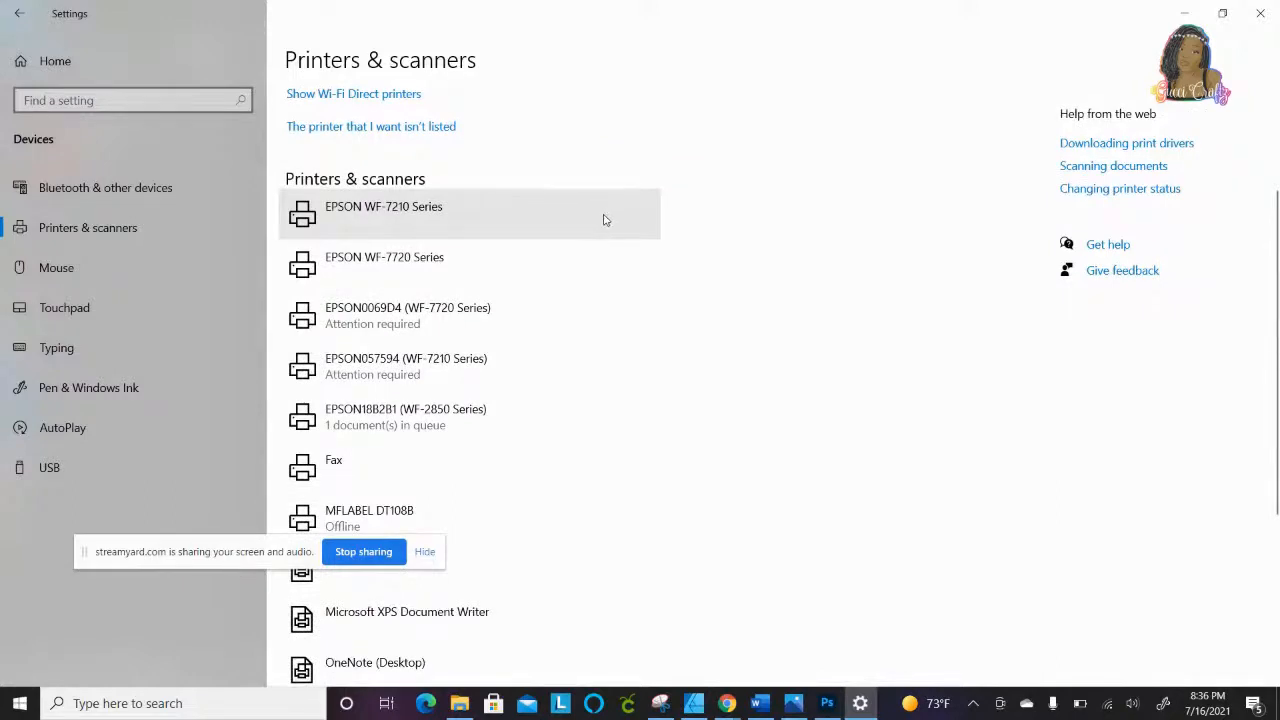
scroll(603, 219, "up", 2)
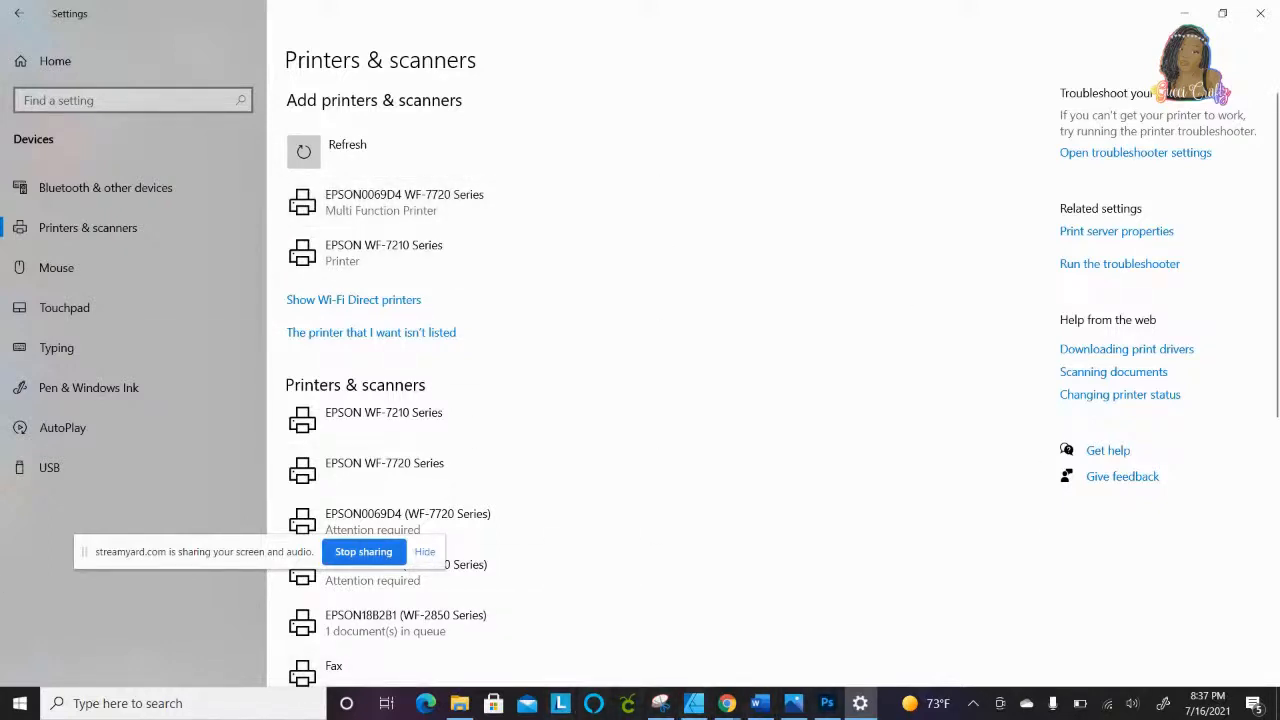
Step: Switch back to Affinity Designer, start printing the document and choose the EPSON WF-7720 Series printer
left_click(795, 705)
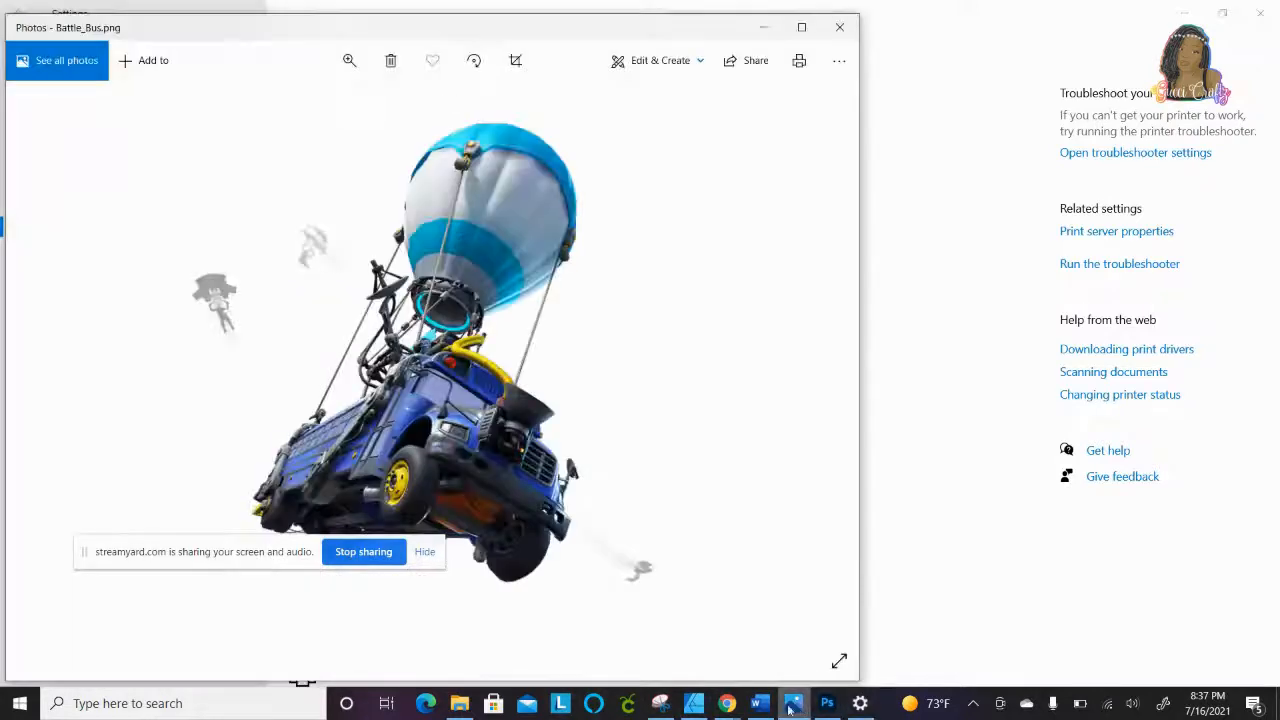
left_click(693, 704)
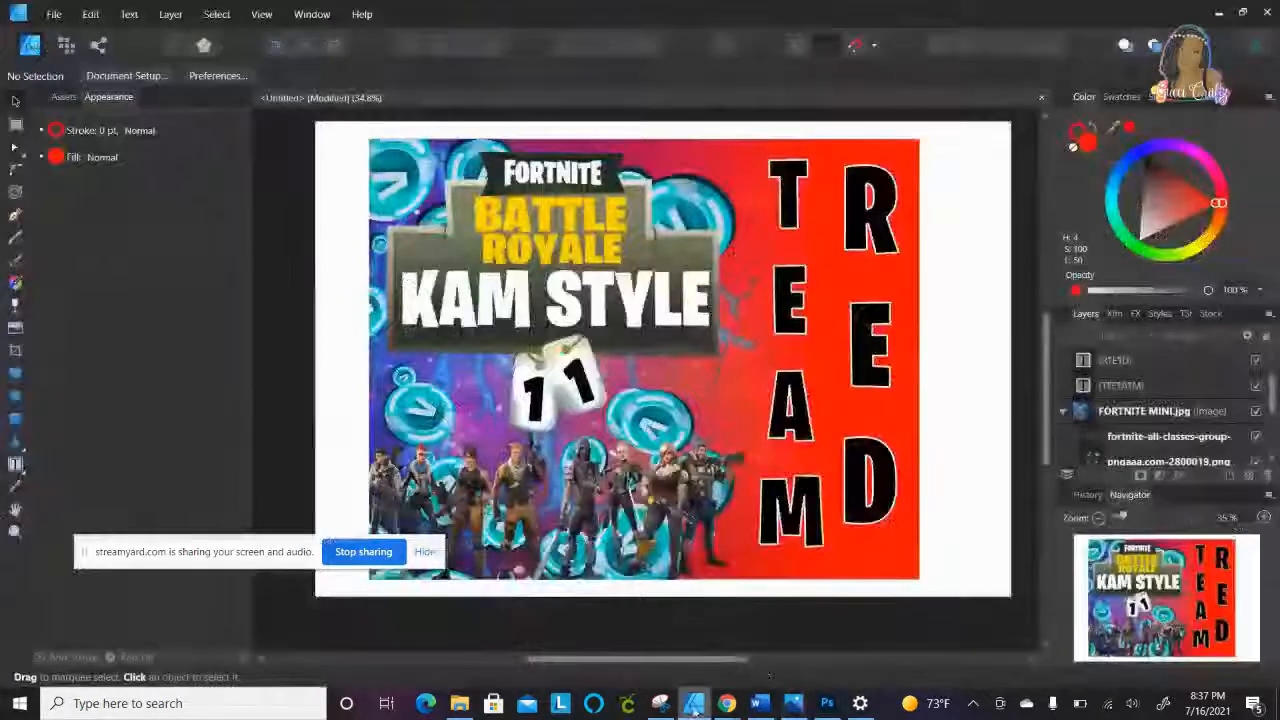
left_click(48, 16)
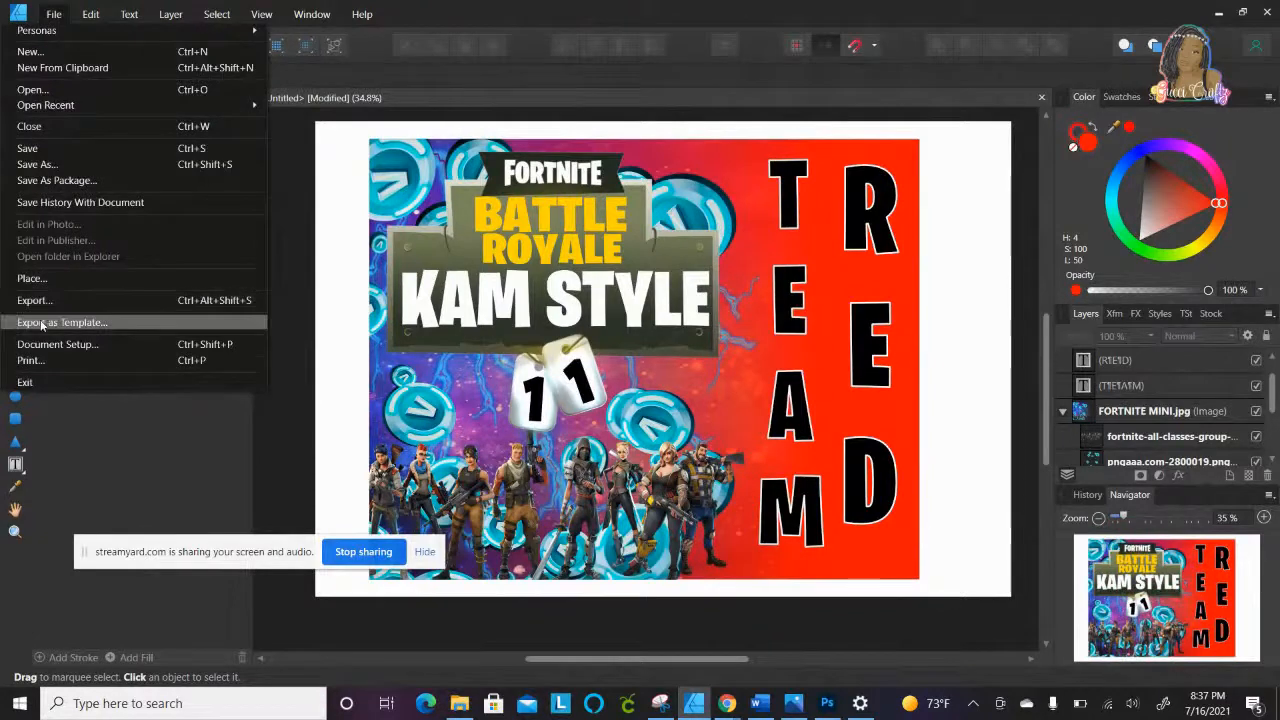
left_click(100, 361)
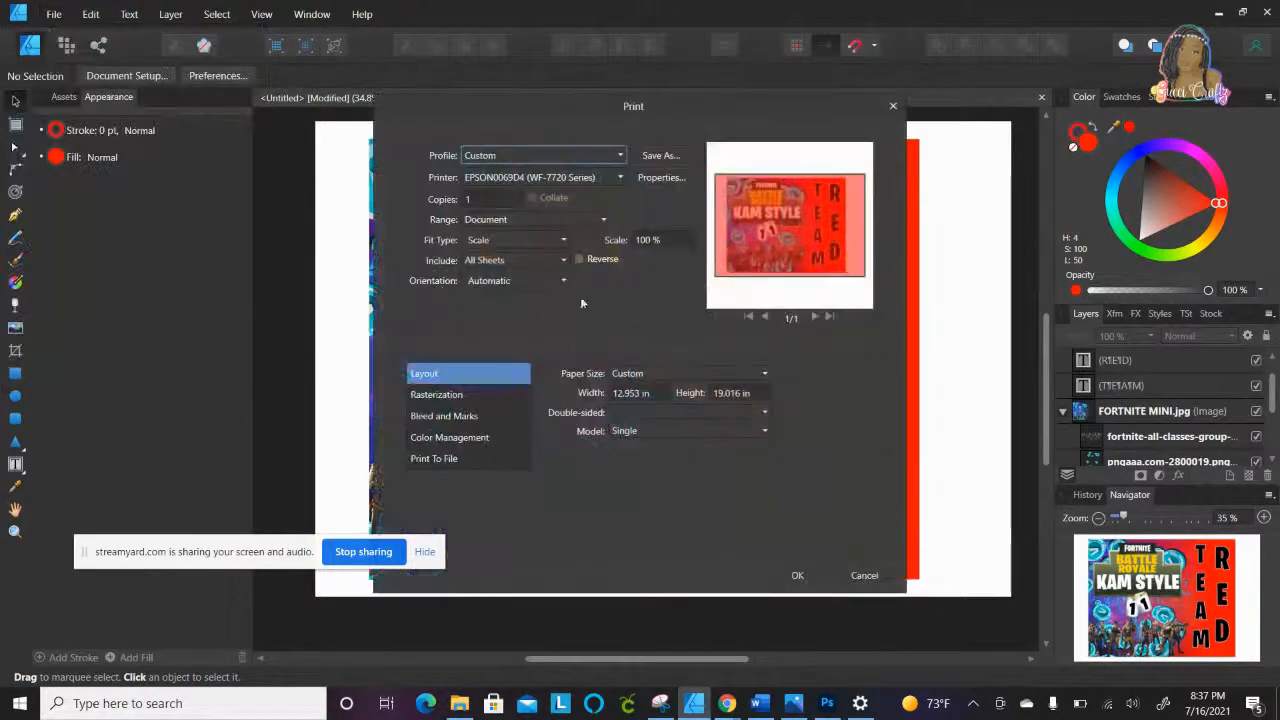
left_click(619, 178)
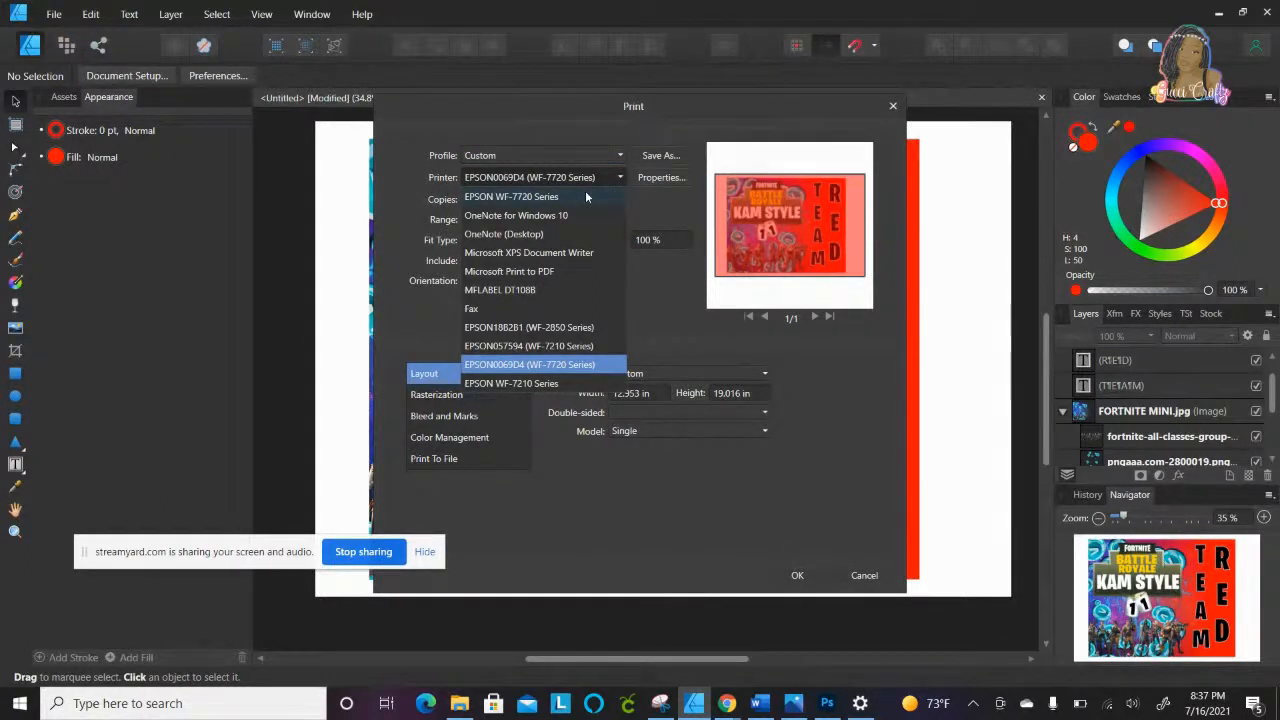
left_click(586, 196)
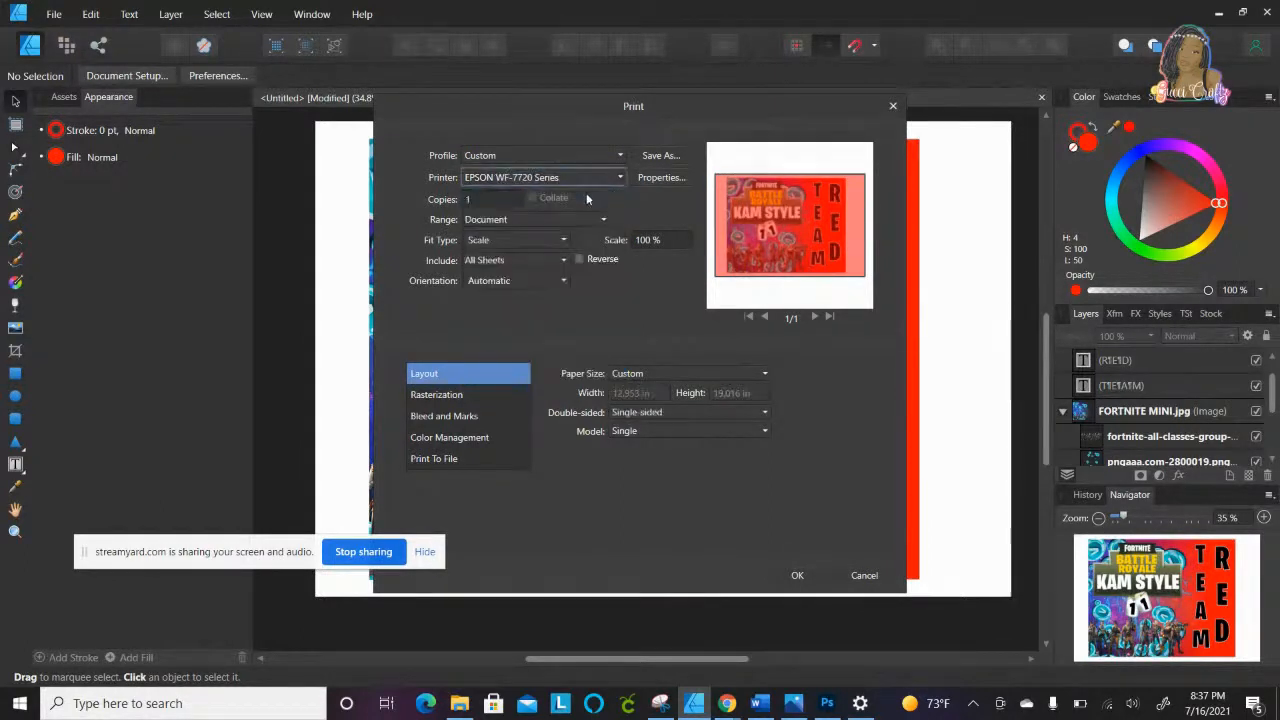
Step: In the printer properties, set Paper Cassette 1, document size Super B (13 x 19 in) and paper type Premium Presentation Paper Matte
left_click(674, 179)
left_click(674, 179)
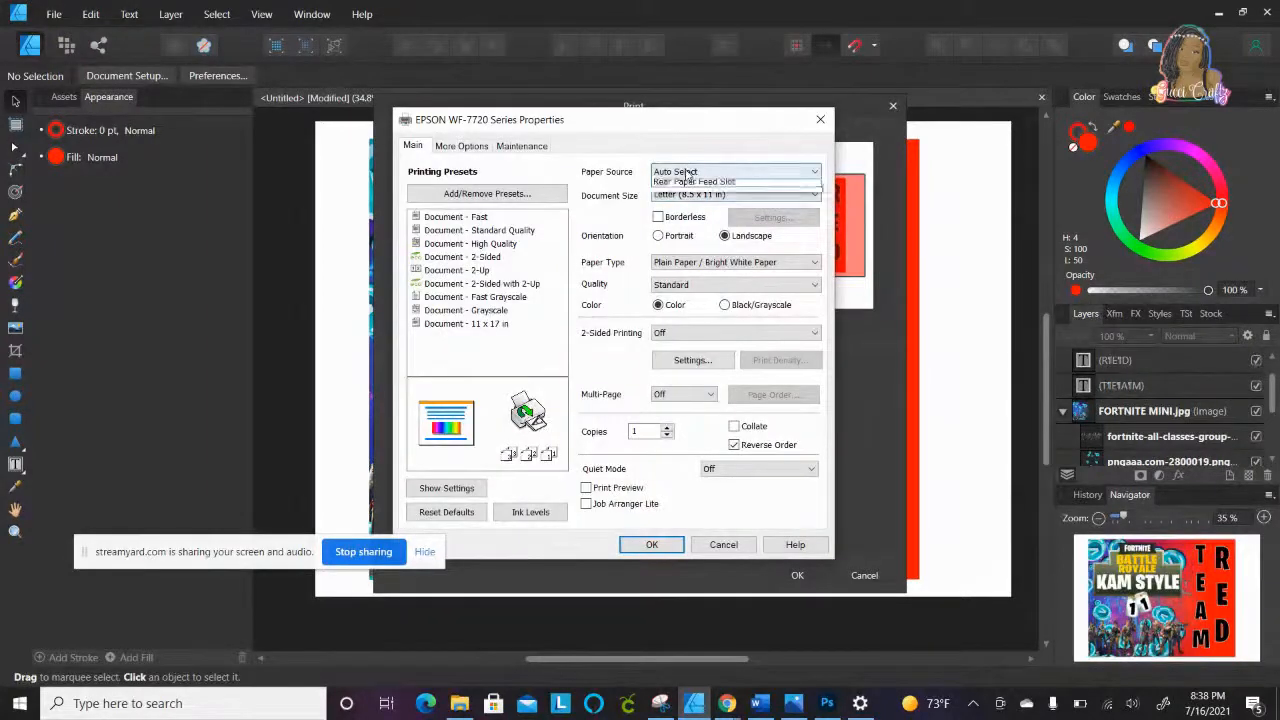
left_click(694, 198)
left_click(694, 194)
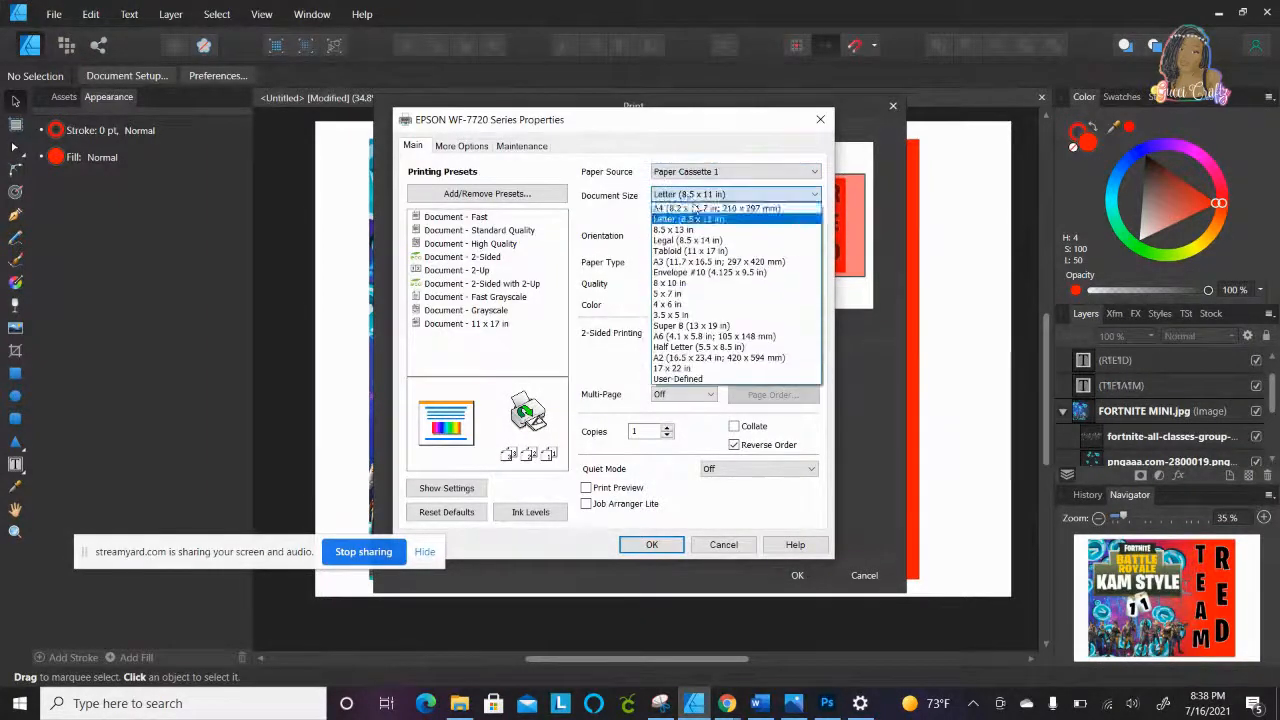
left_click(690, 325)
left_click(765, 262)
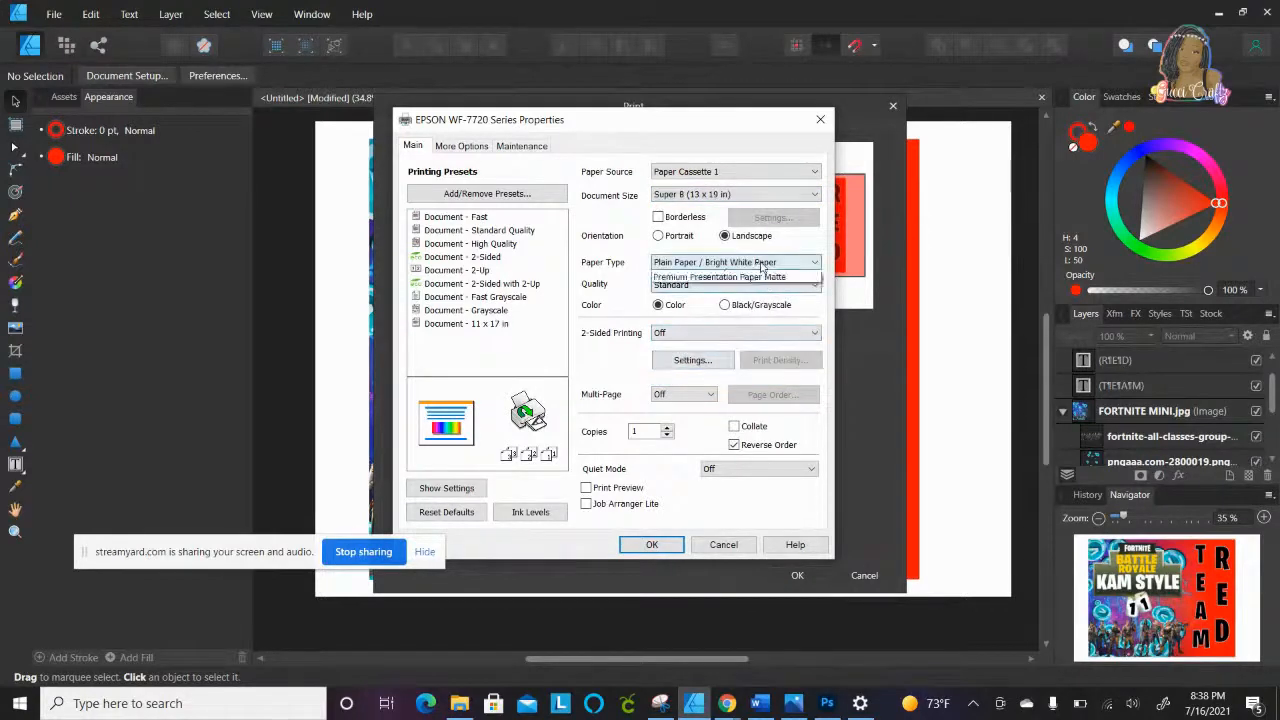
left_click(711, 396)
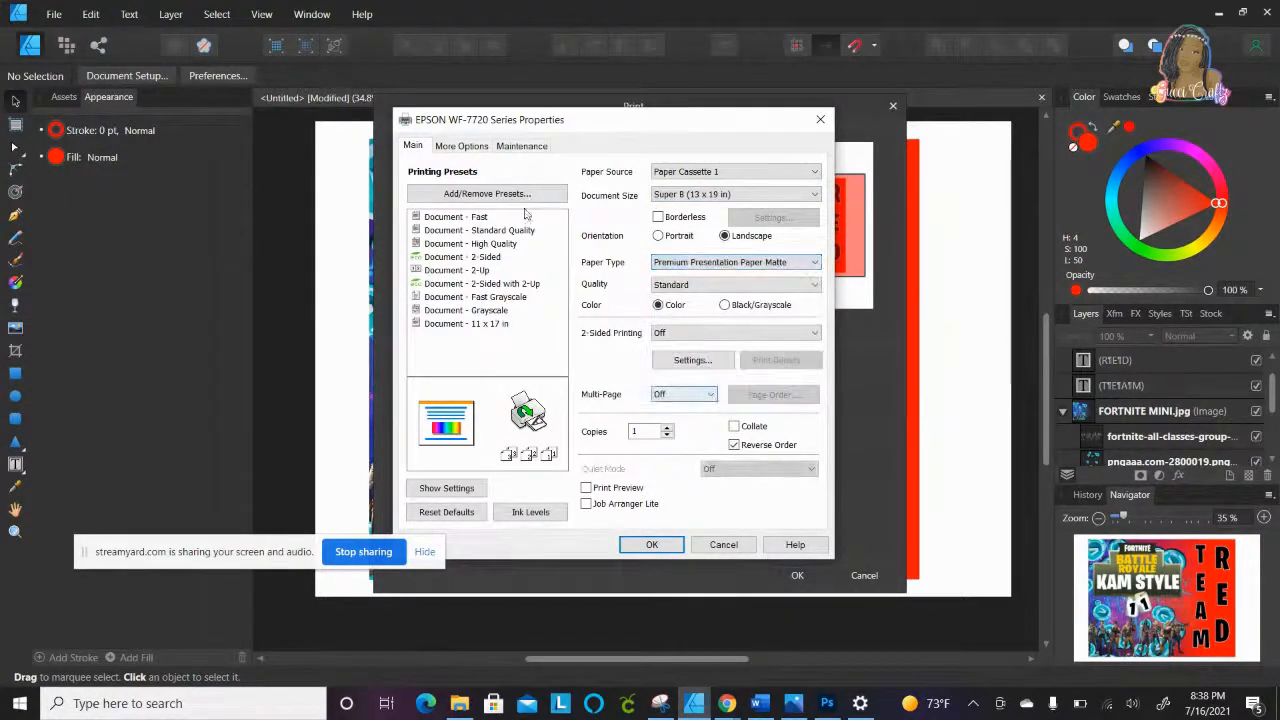
Step: Set the printer's color correction to Custom with ICM color management, enable Mirror Image, and return to the main print settings
left_click(466, 146)
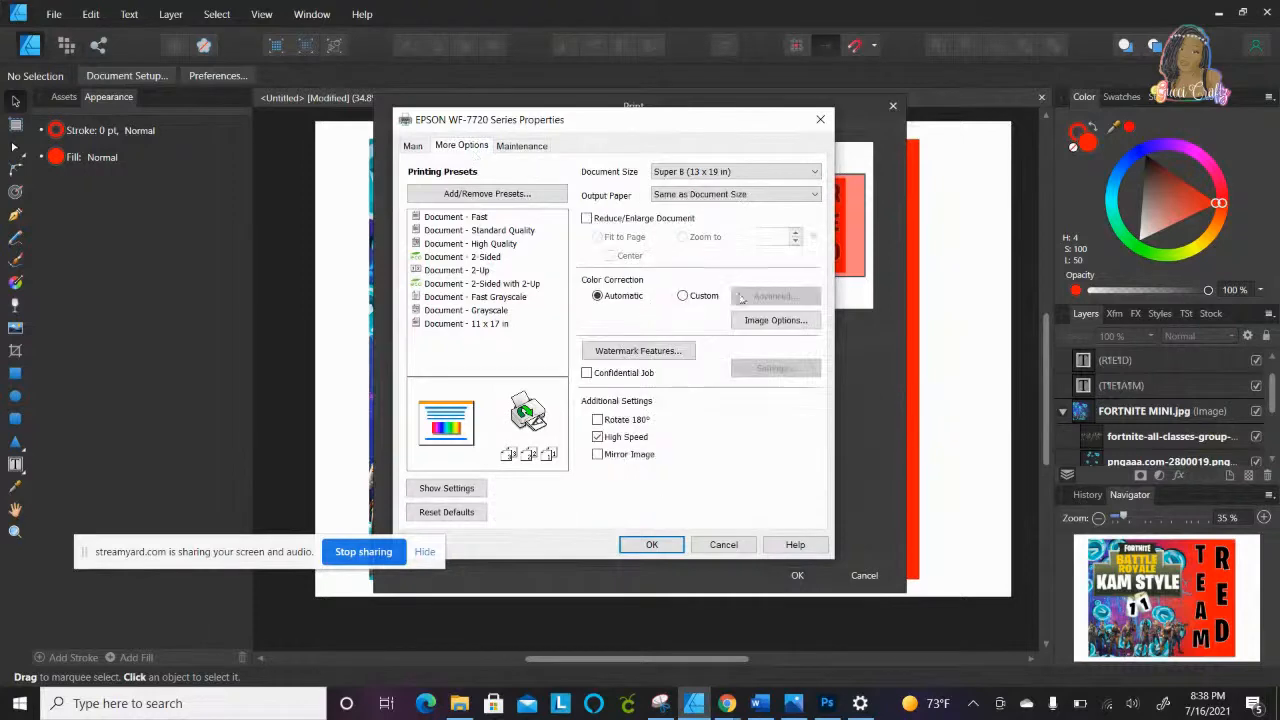
left_click(688, 298)
left_click(775, 296)
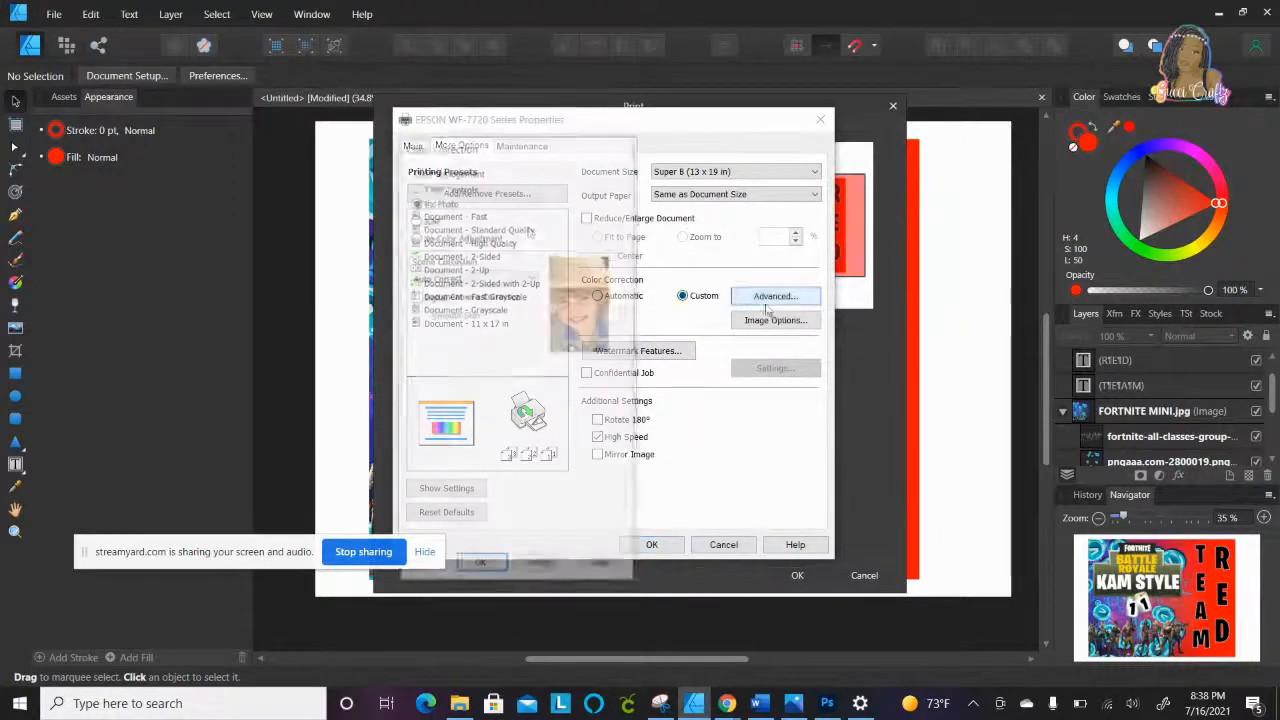
left_click(416, 218)
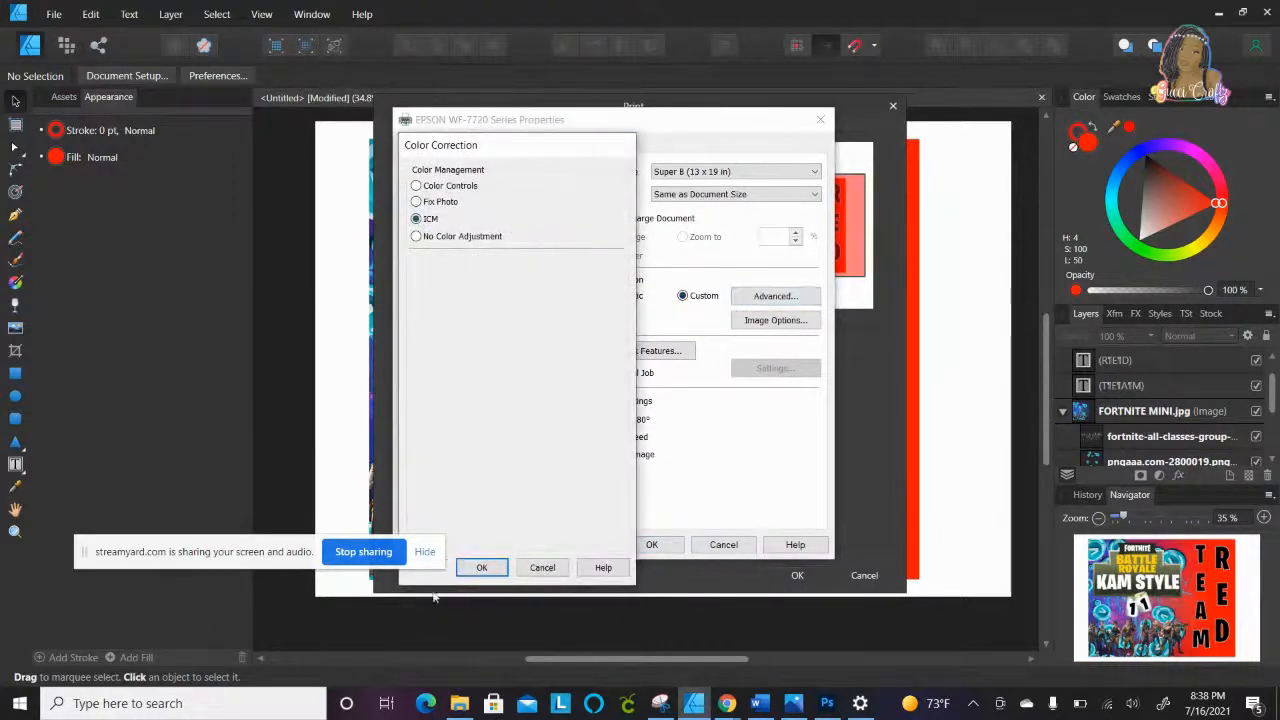
left_click(481, 567)
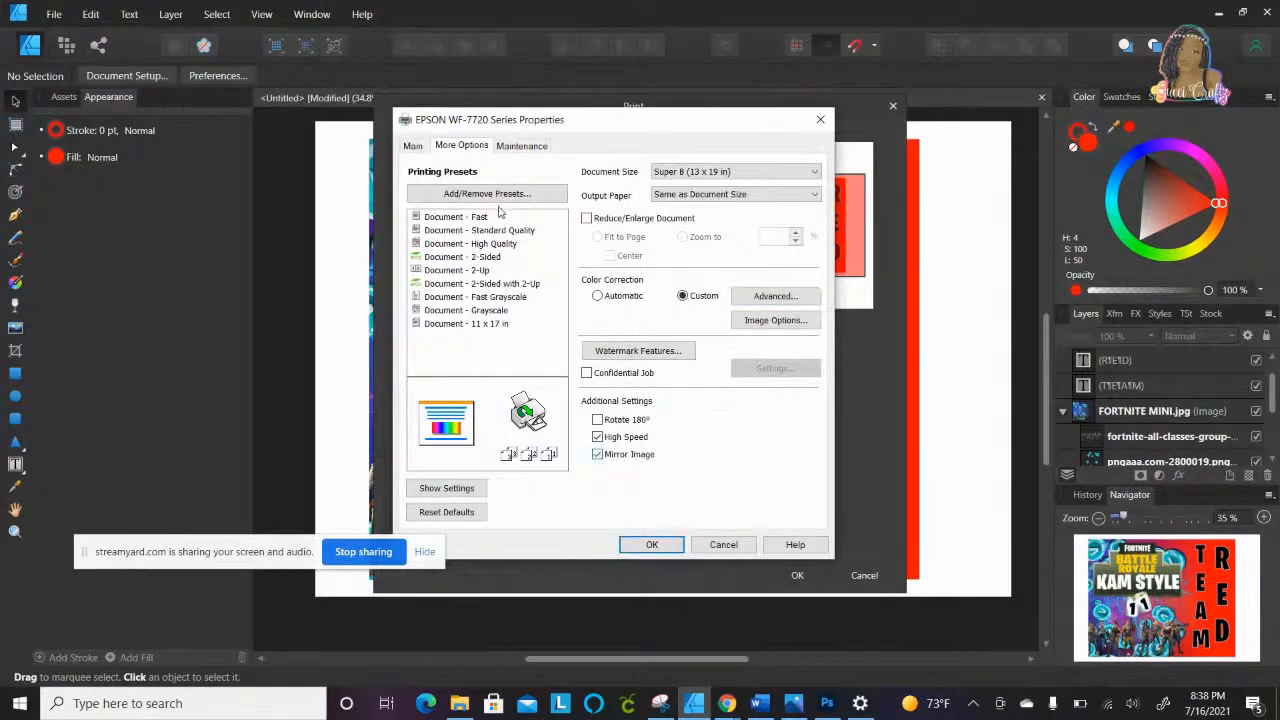
left_click(414, 146)
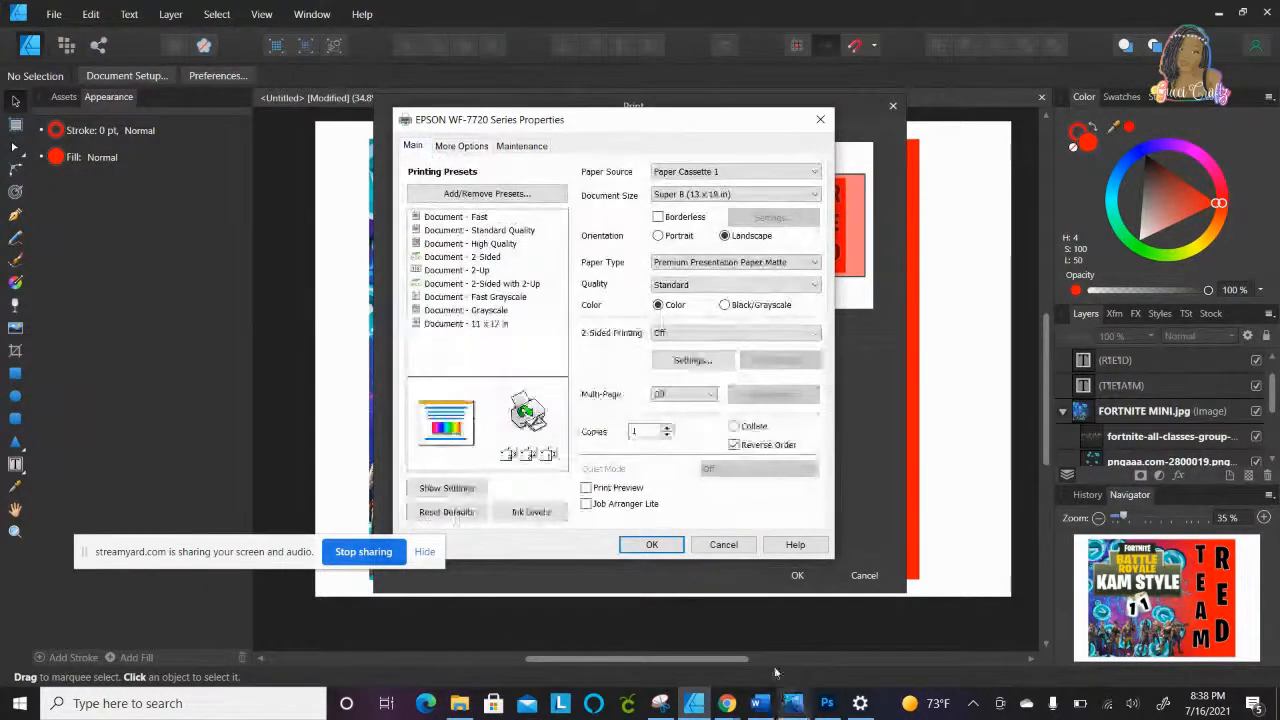
Step: Save the current printer settings as a custom printing preset named SUB LAND and return to the printer properties
left_click(489, 195)
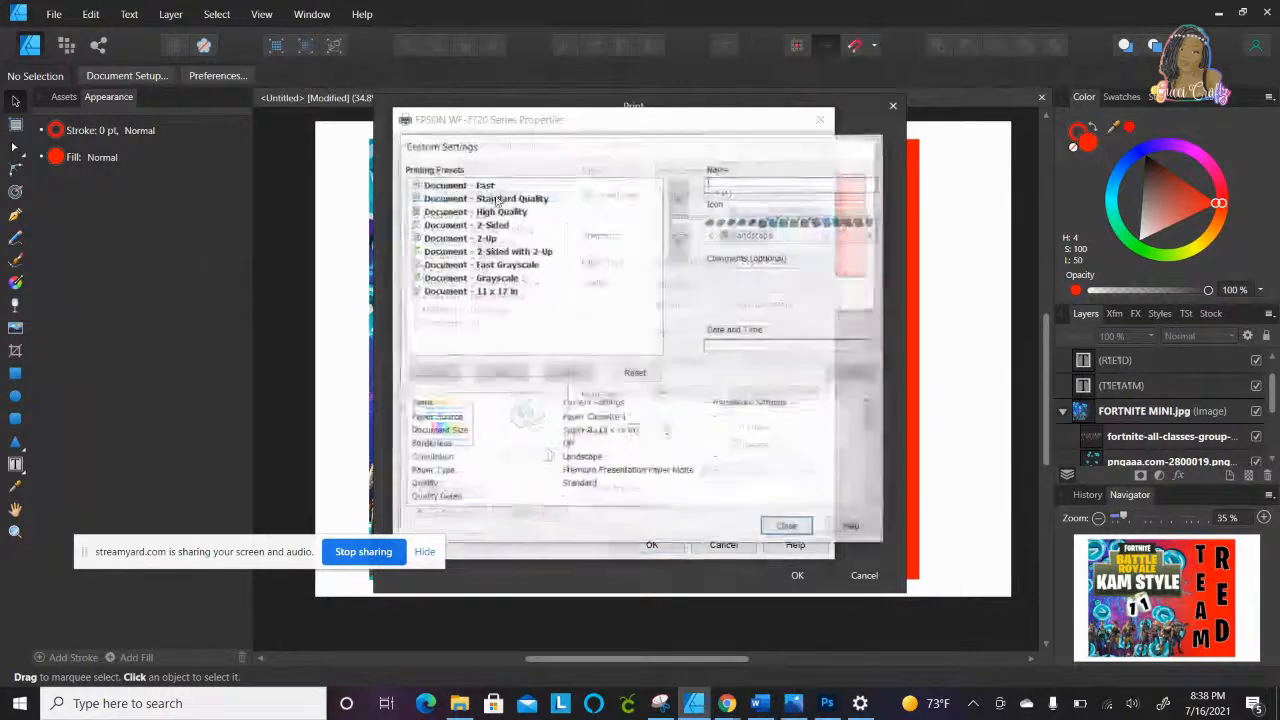
type("SU")
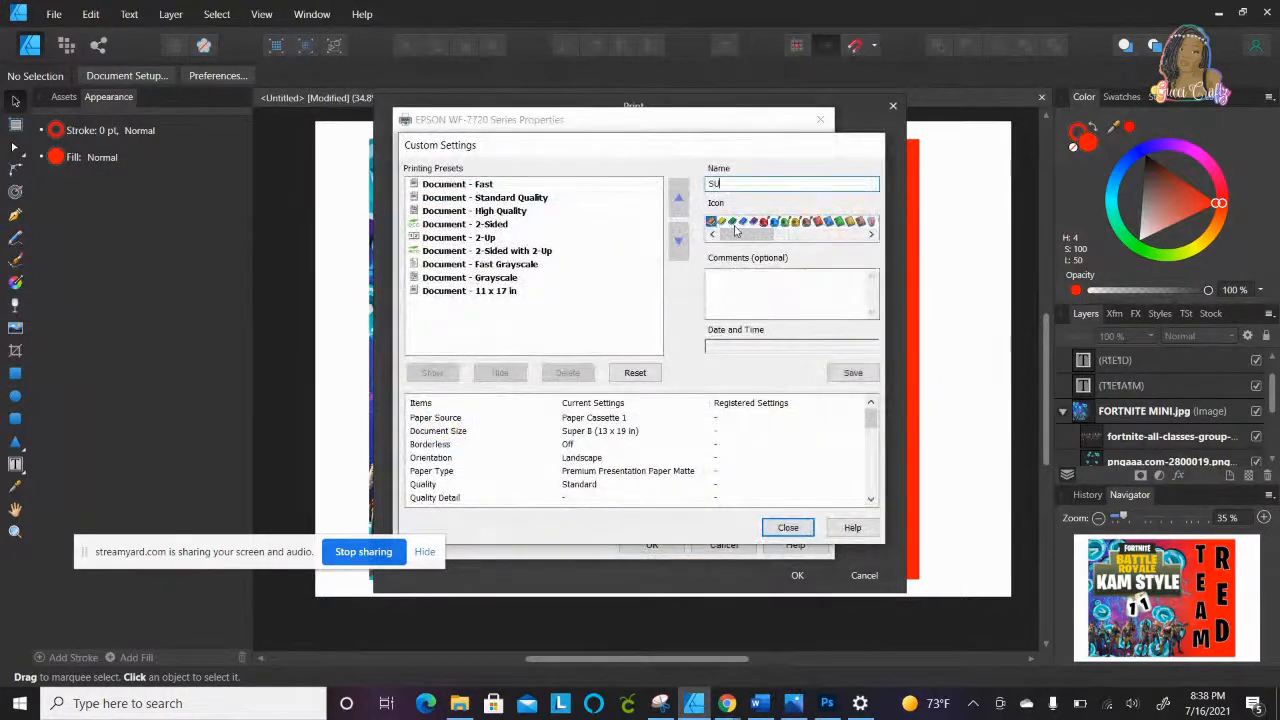
type("B LAND")
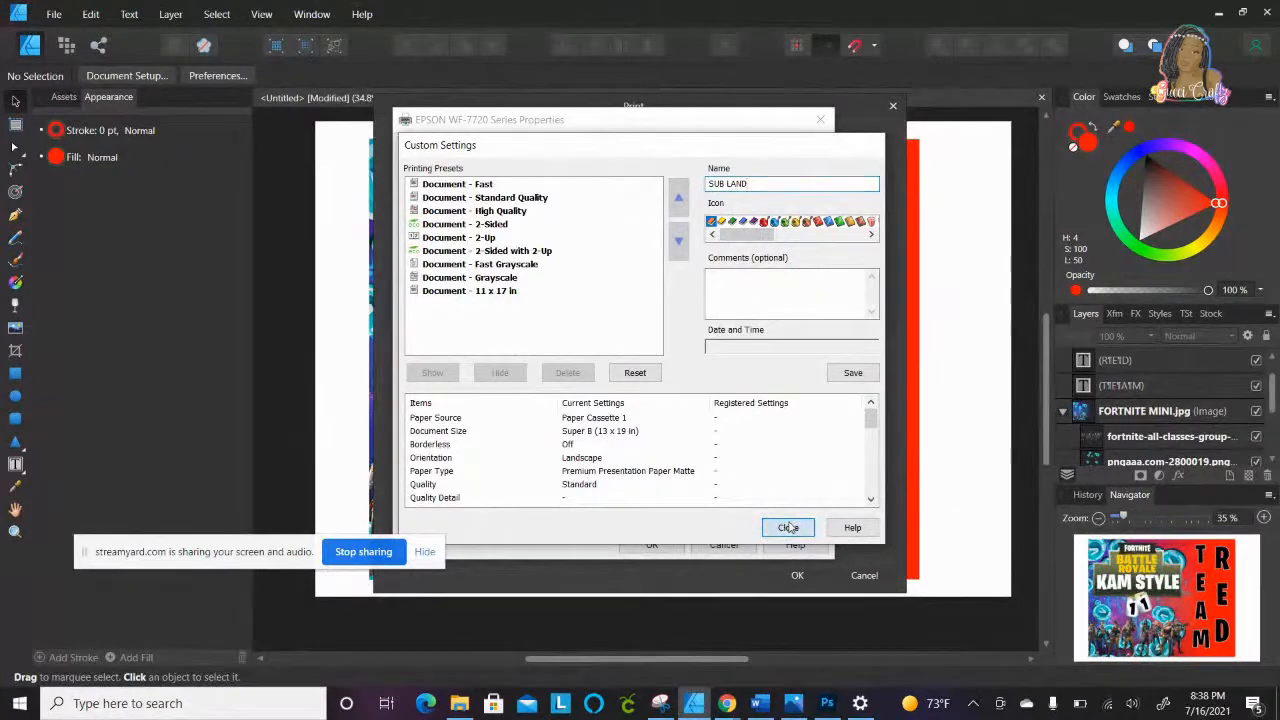
left_click(851, 372)
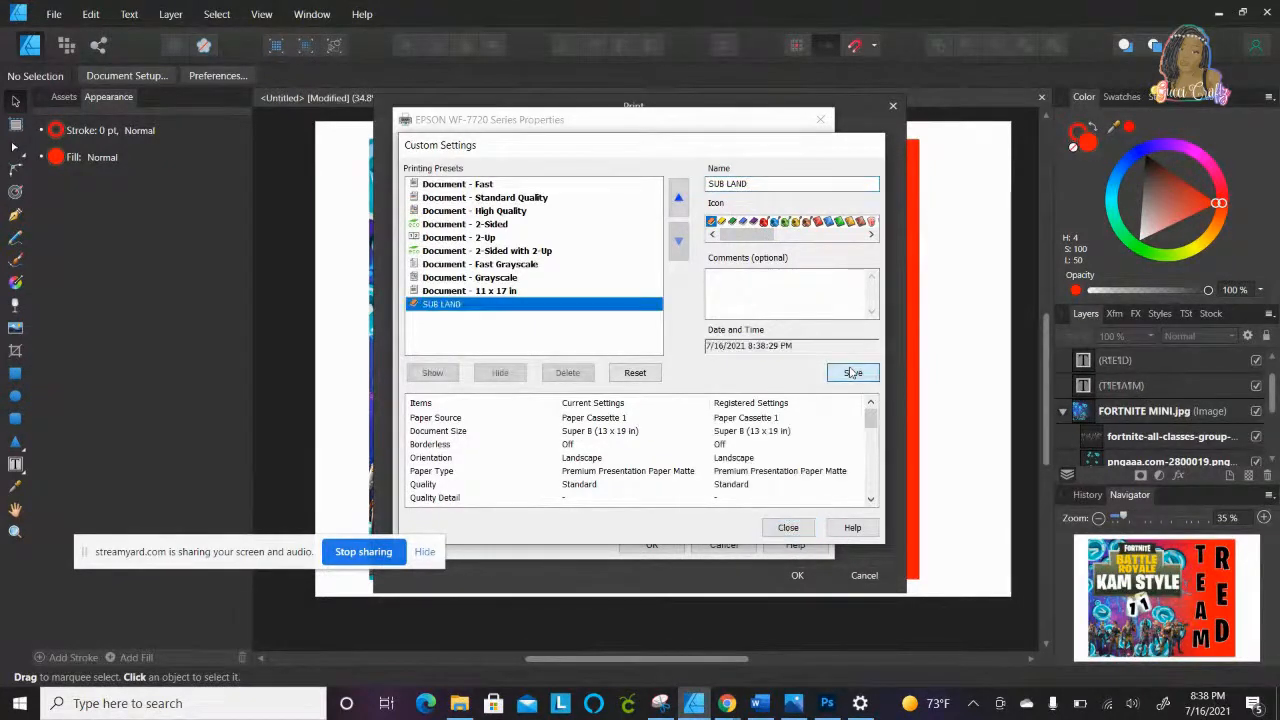
left_click(790, 528)
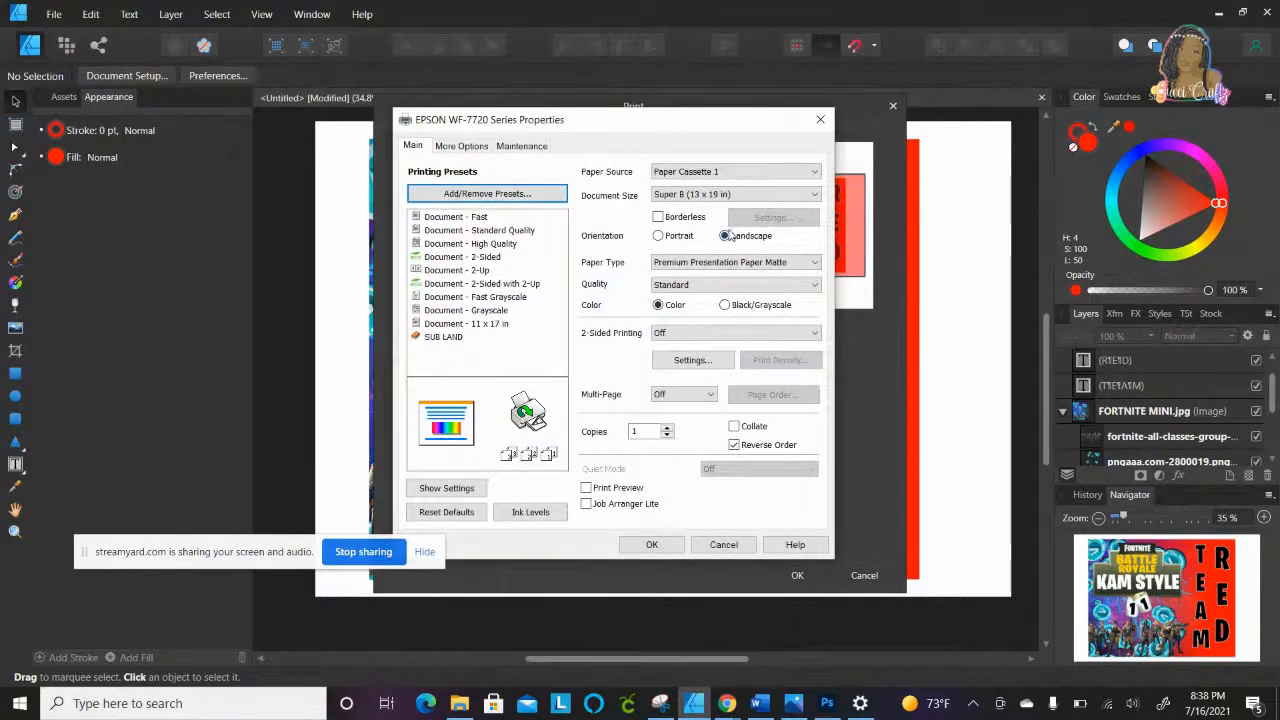
Step: Accept the EPSON WF-7720 printer properties and print the Team Red design
left_click(646, 546)
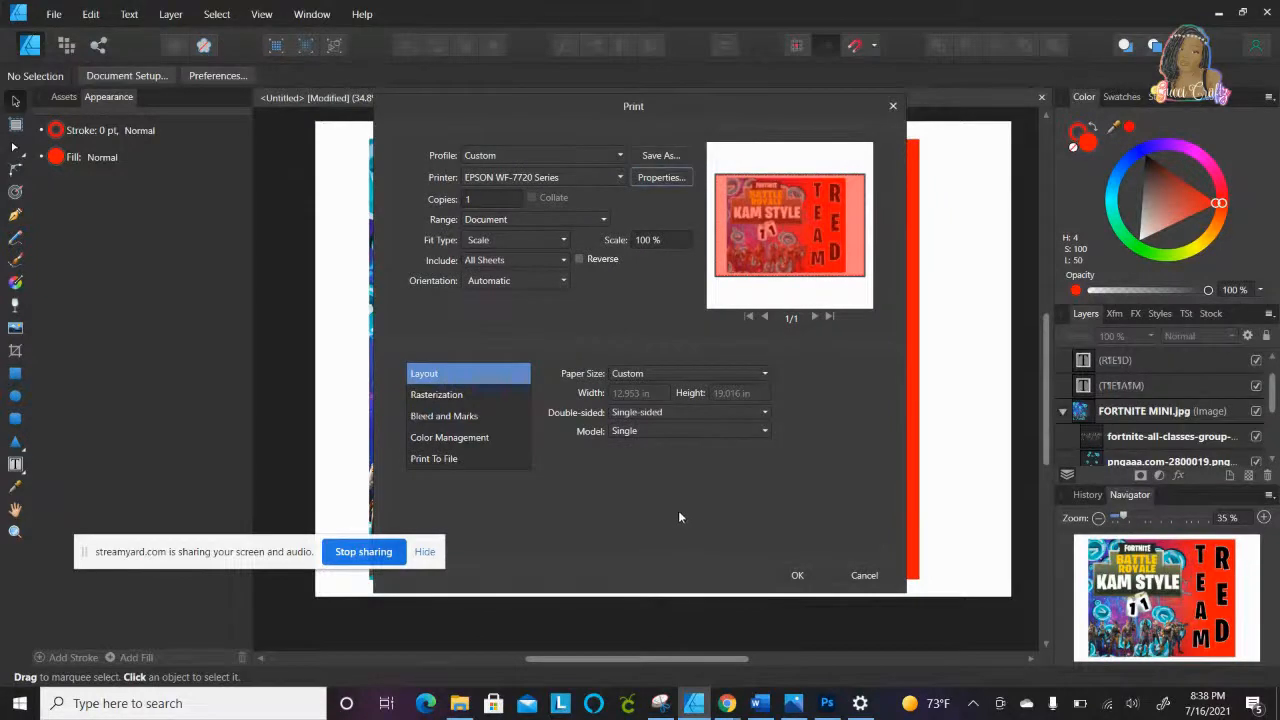
left_click(797, 577)
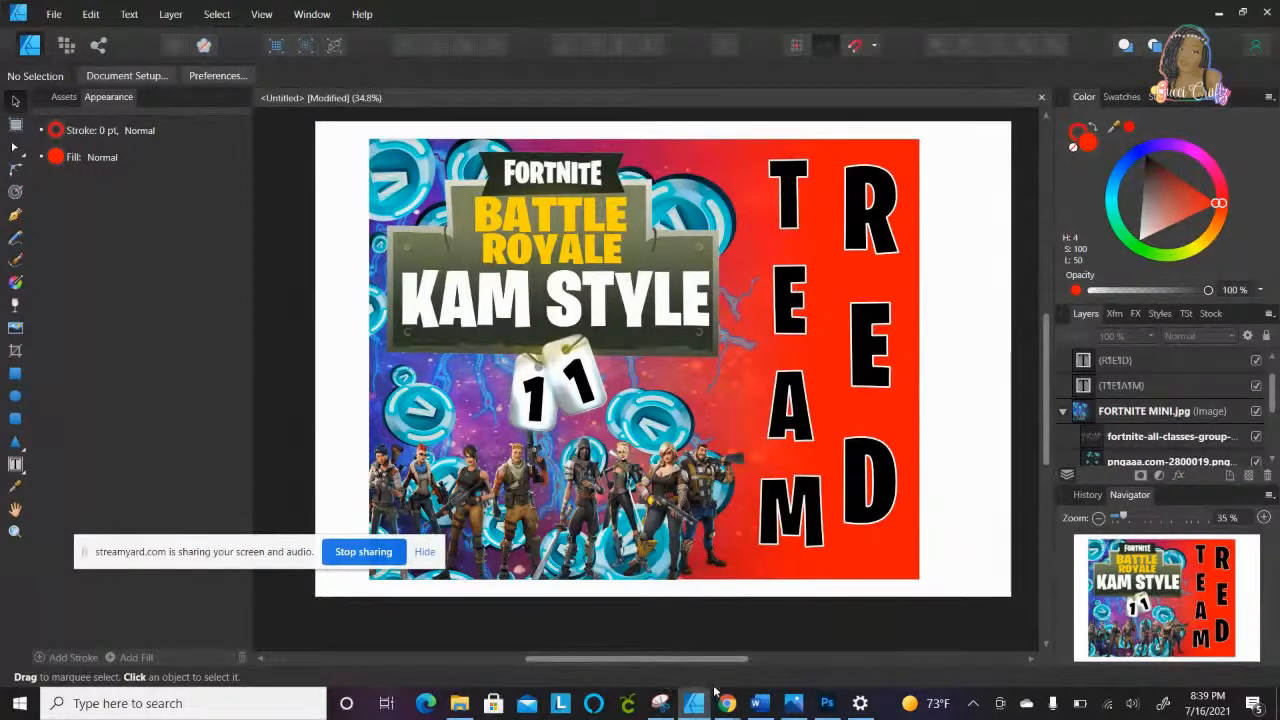
mouse_move(704, 703)
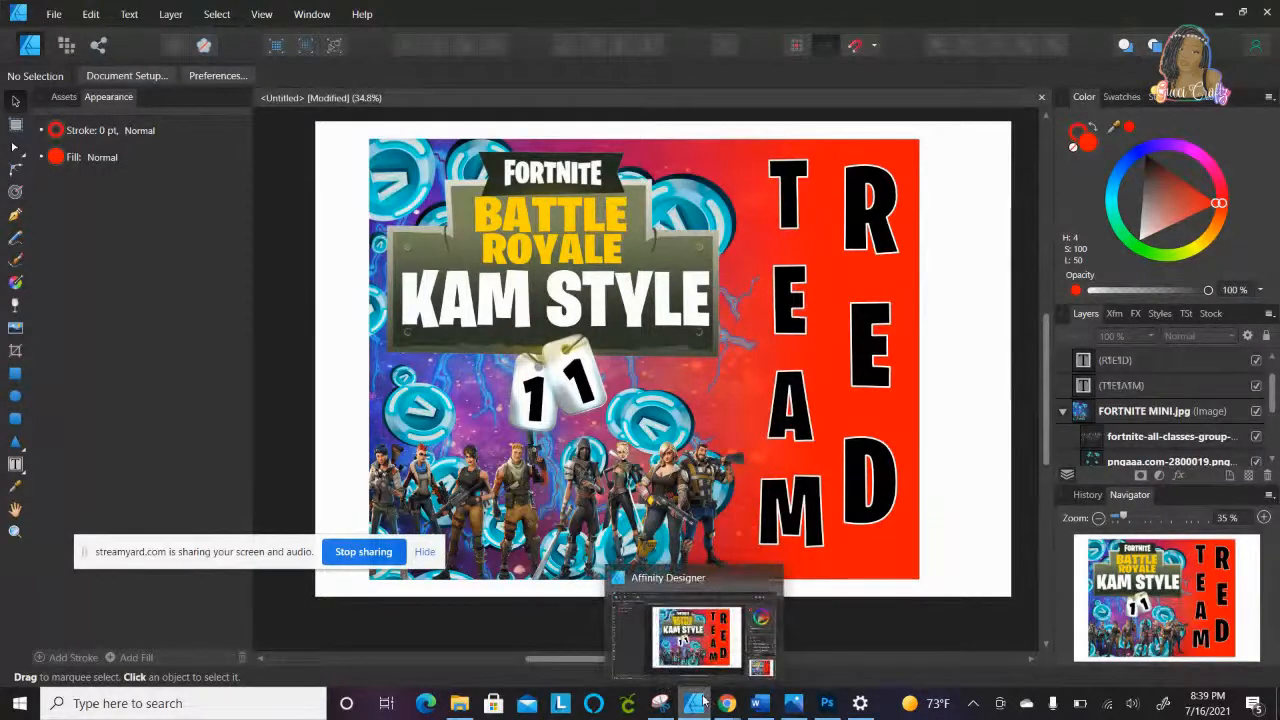